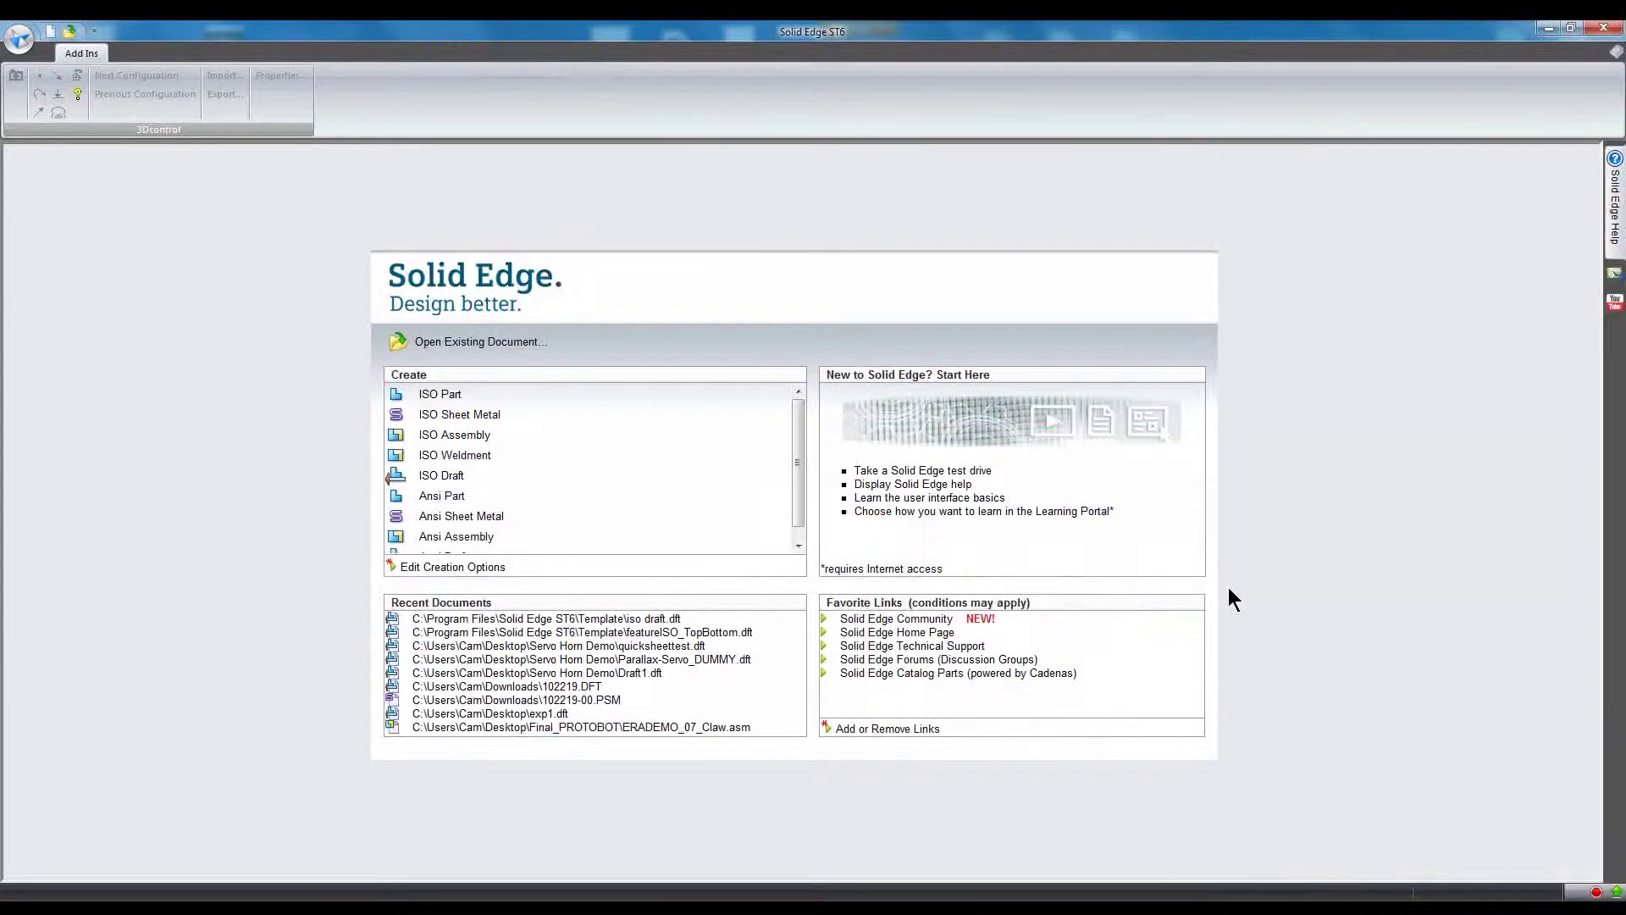
- Open the iso draft.dft template from the Solid Edge Template folder
left_click(1229, 589)
left_click(446, 343)
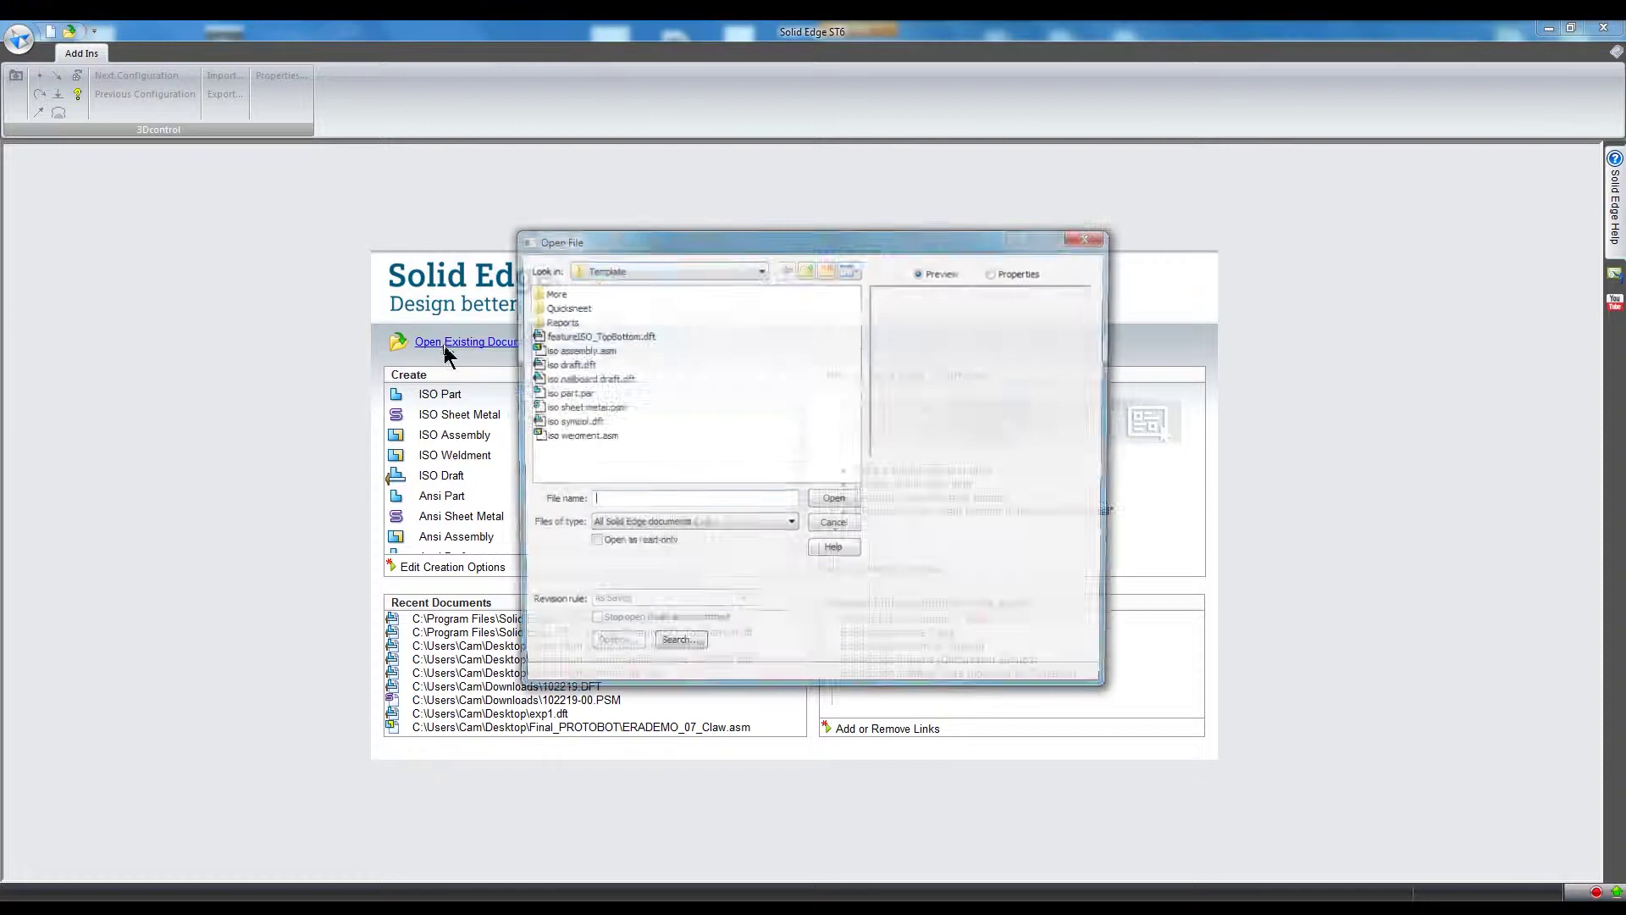
left_click(743, 271)
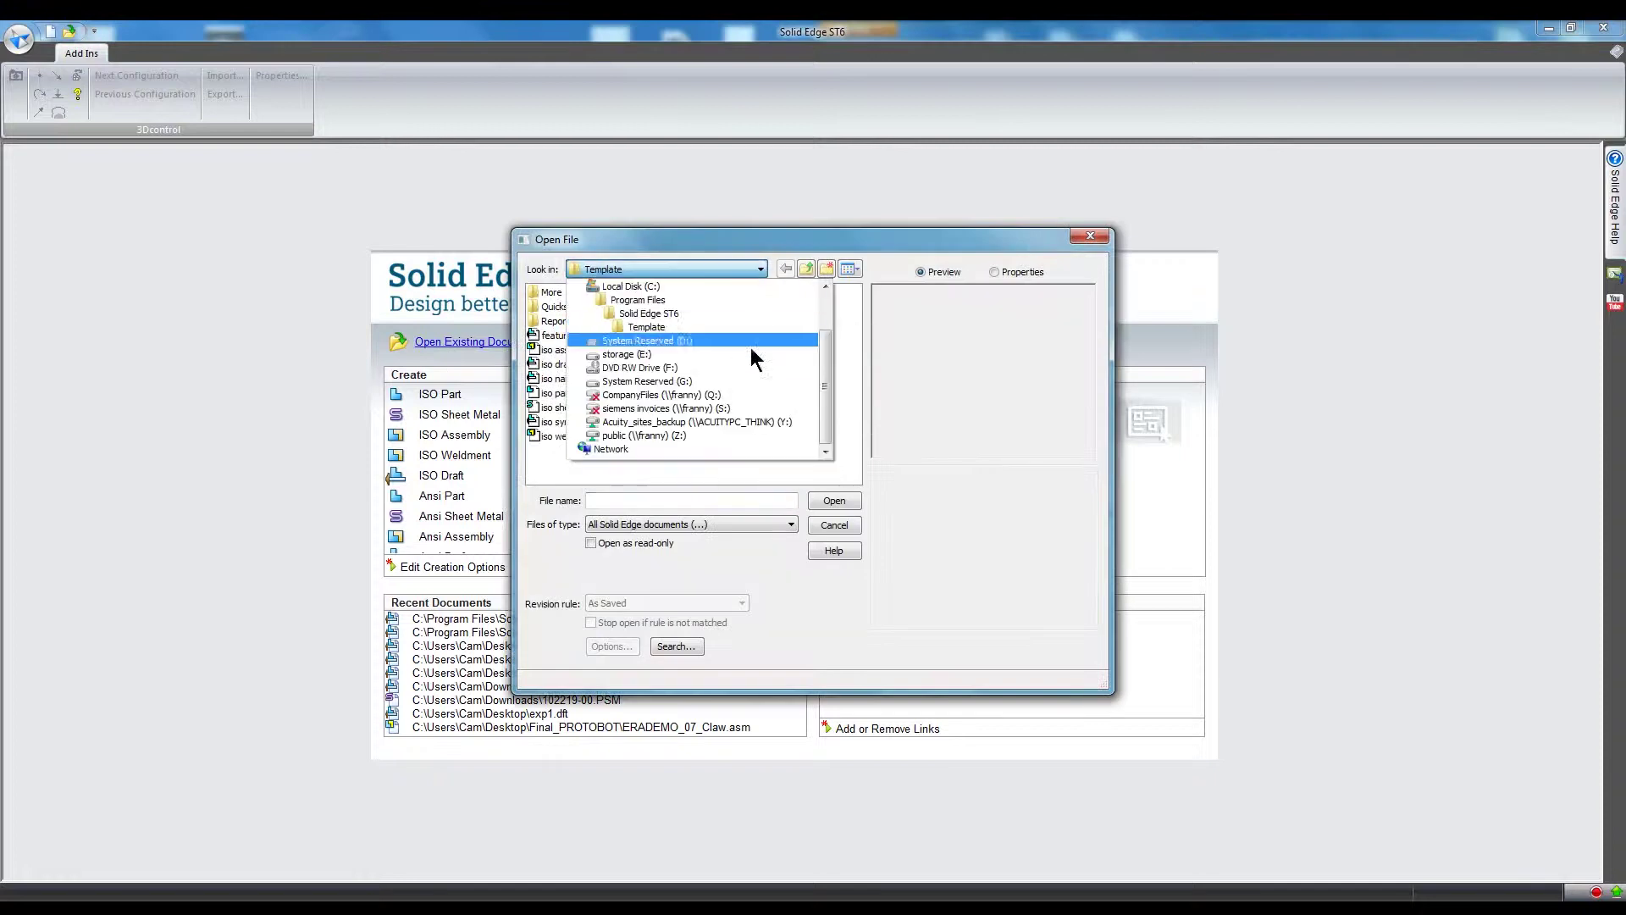
scroll(750, 350, "up", 1)
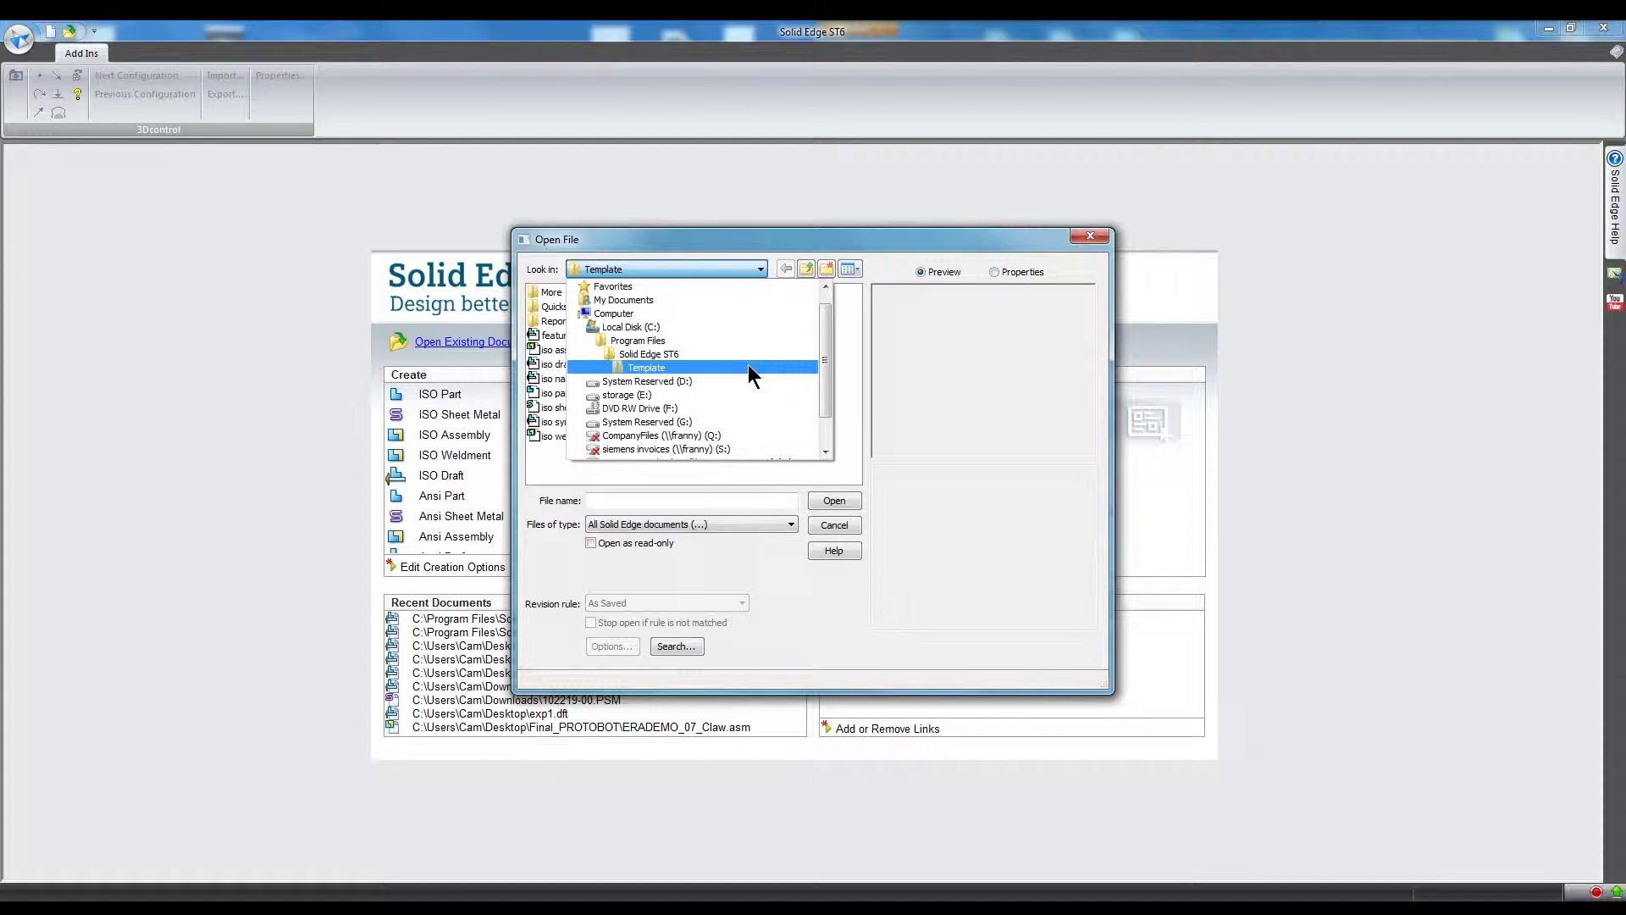
left_click(749, 366)
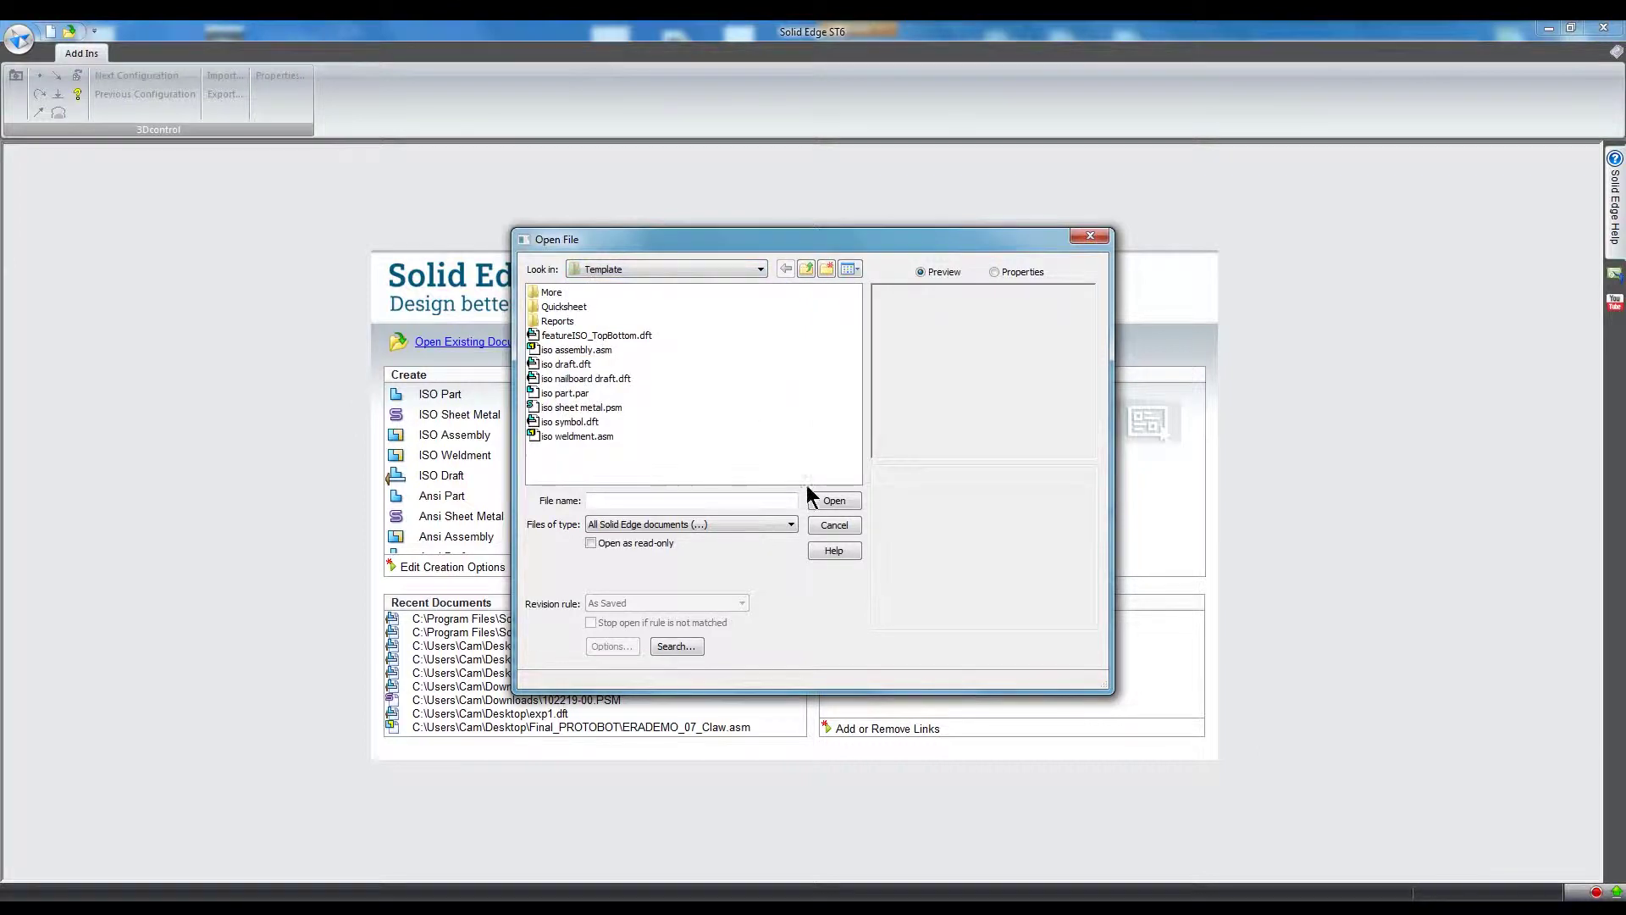
left_click(571, 364)
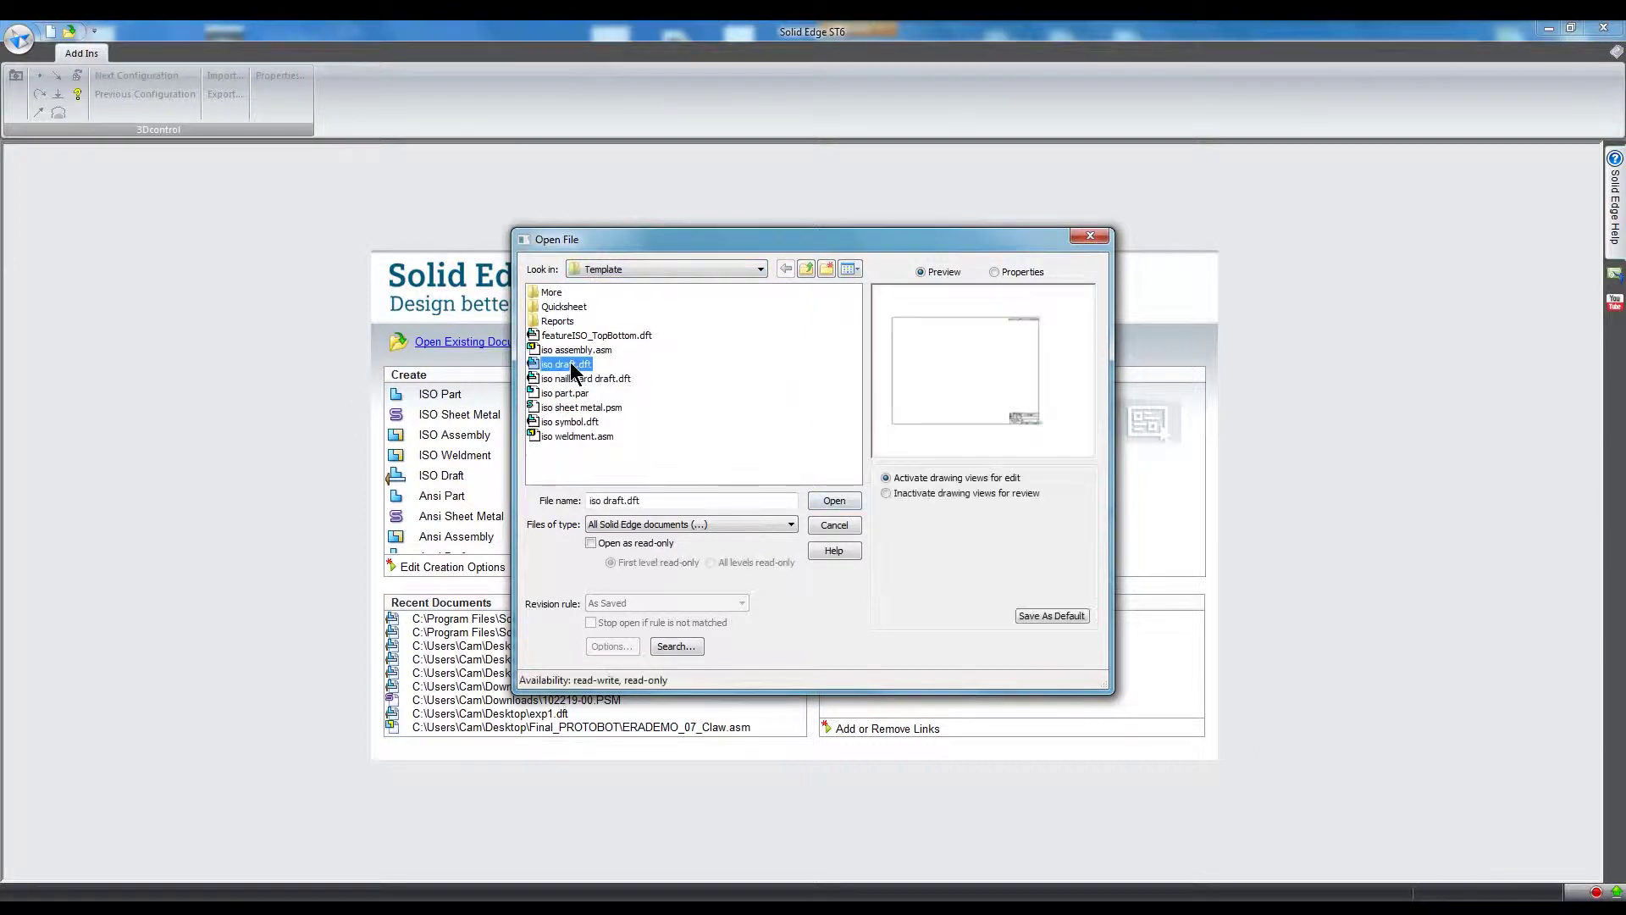
left_click(836, 498)
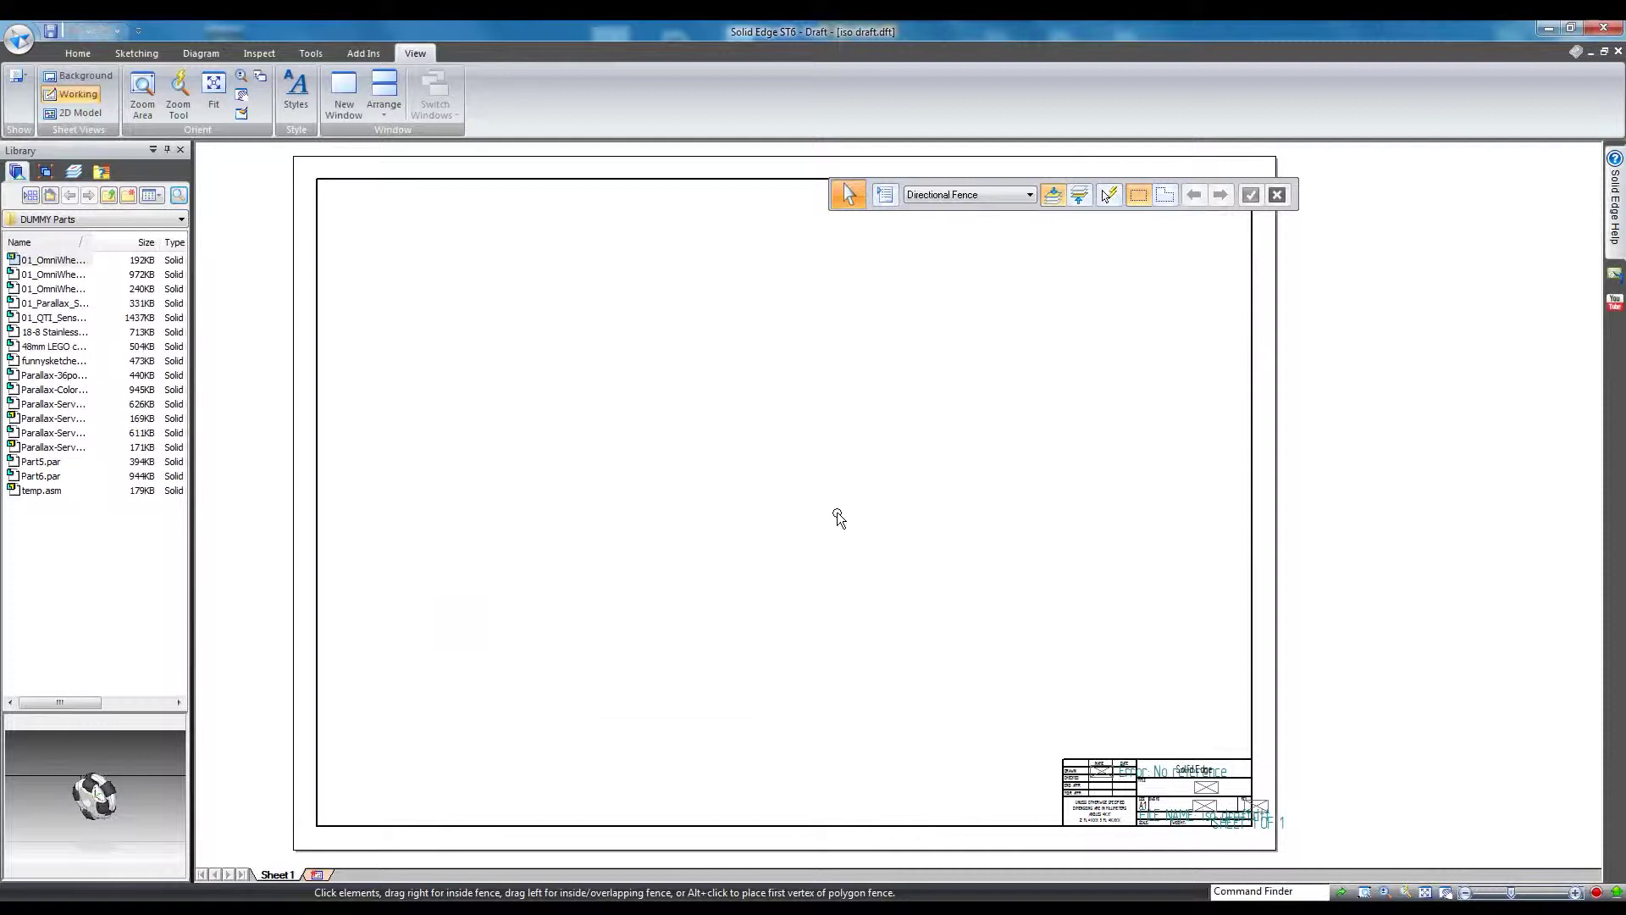
- Change the ISO dimension style's text font size from 10 to 3.17 and apply it
scroll(925, 587, "up", 5)
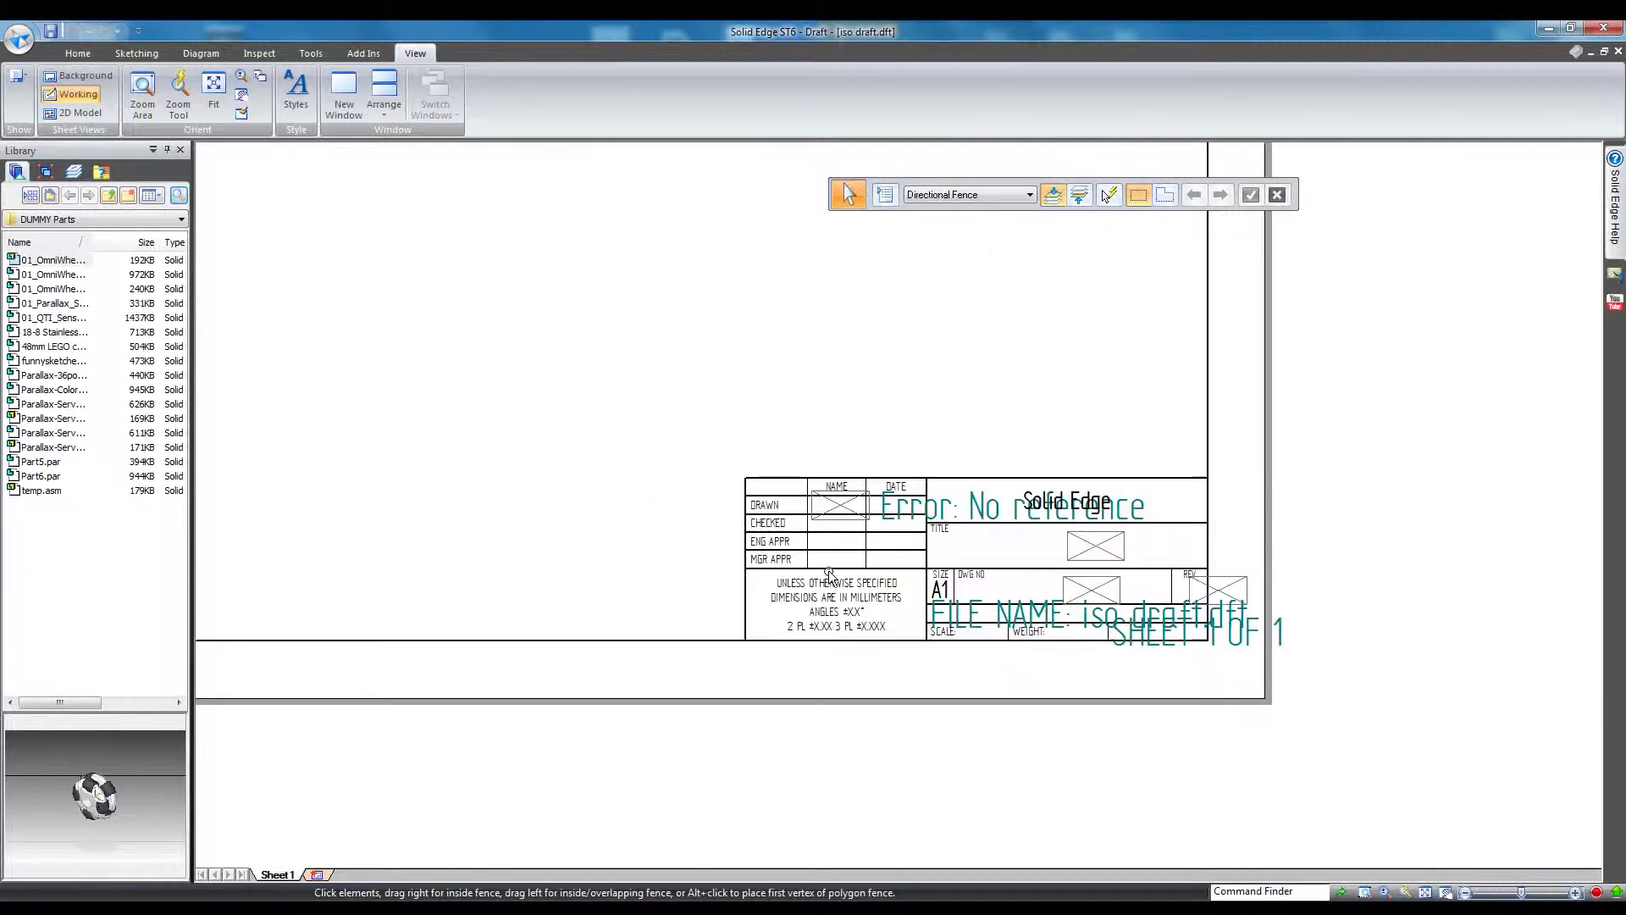
left_click(306, 95)
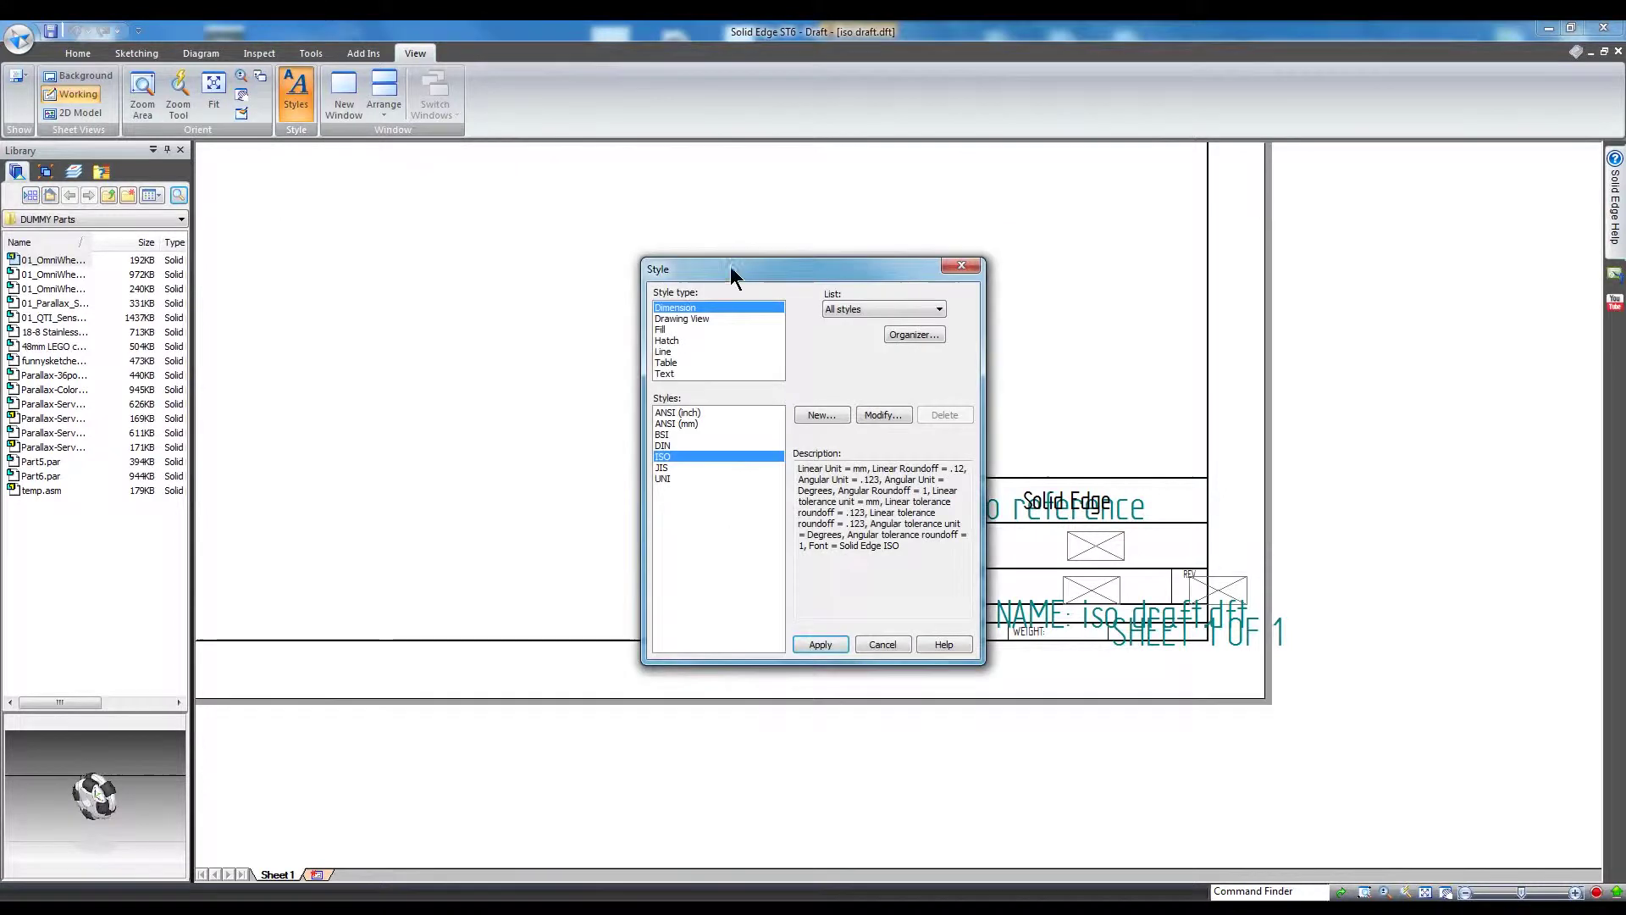
left_click_drag(623, 260, 473, 252)
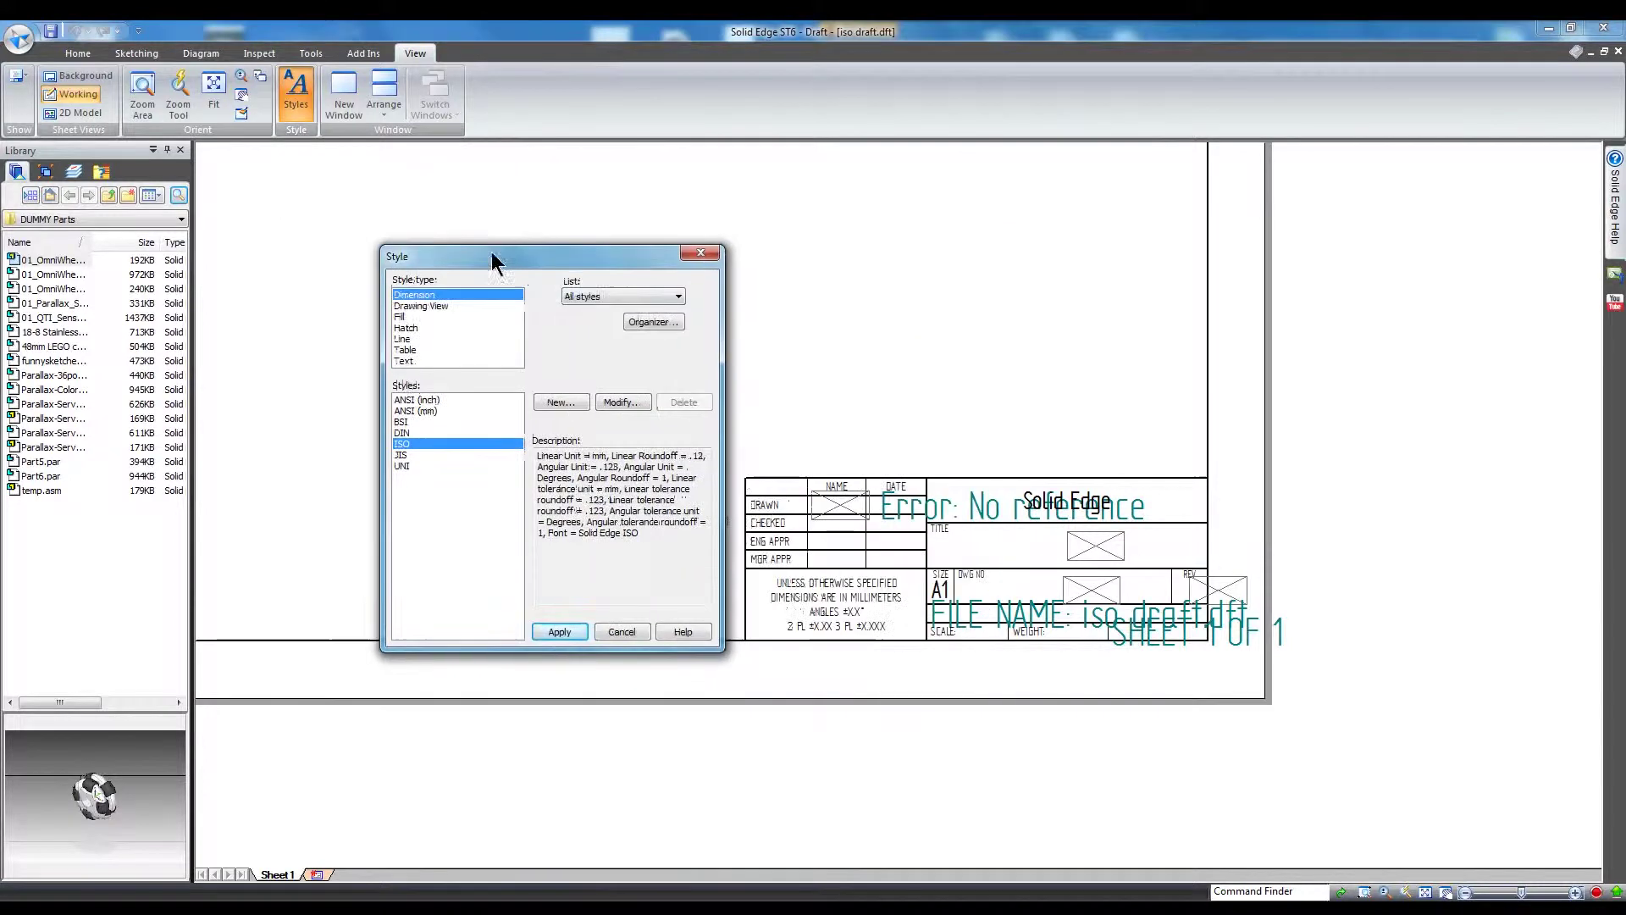
left_click(606, 294)
left_click(603, 322)
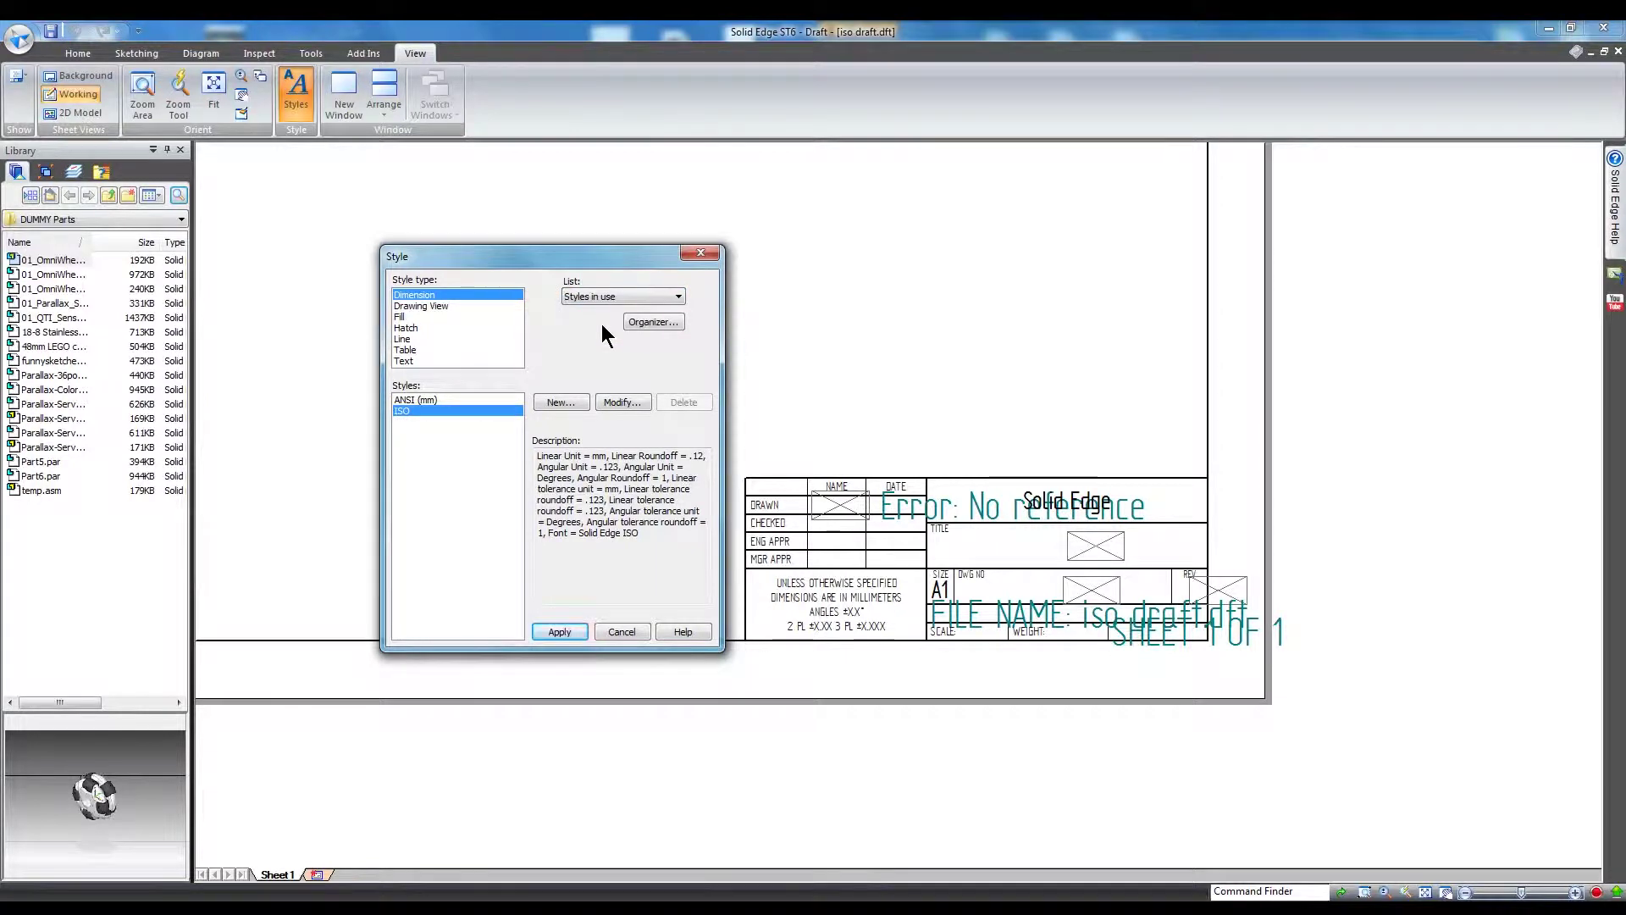
left_click(616, 403)
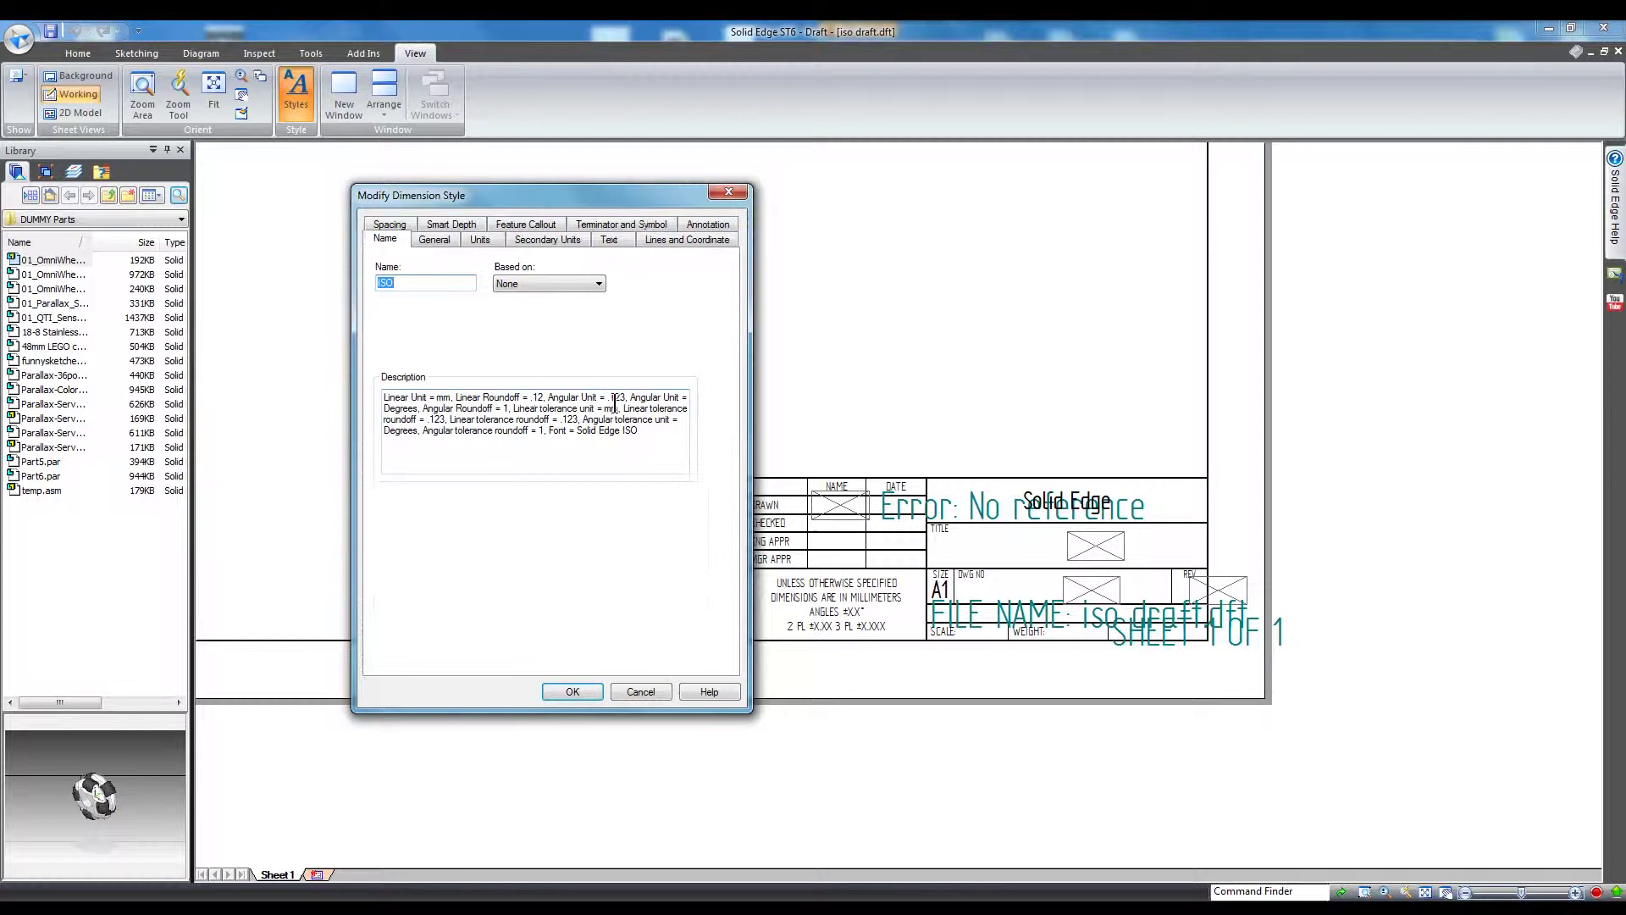
left_click(608, 239)
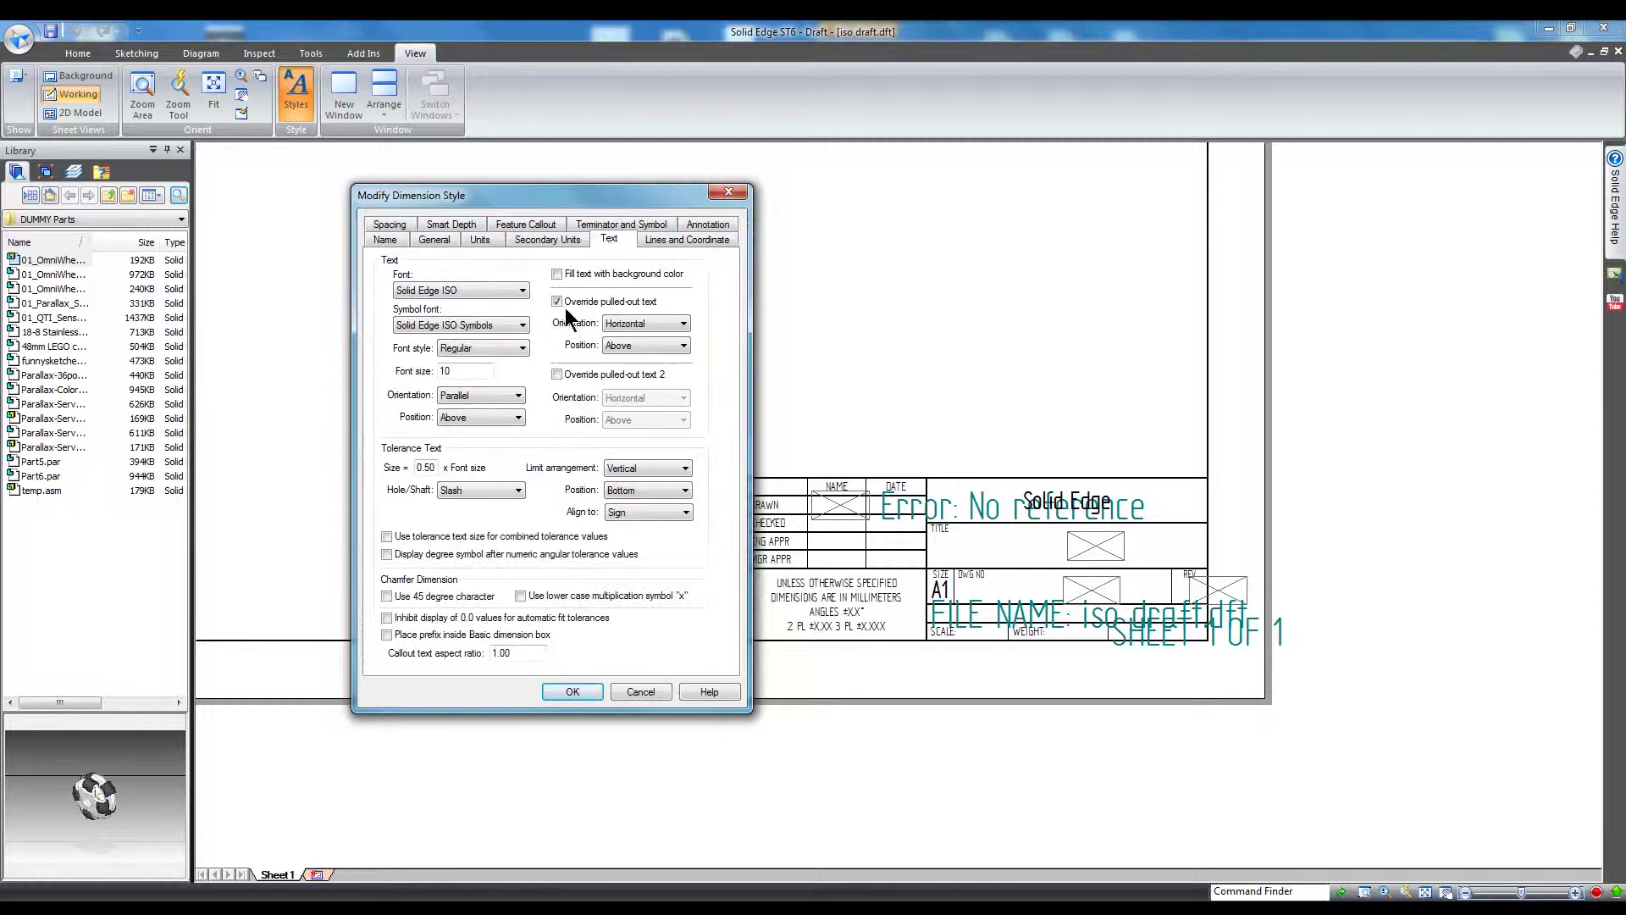
double_click(449, 372)
type("3.17")
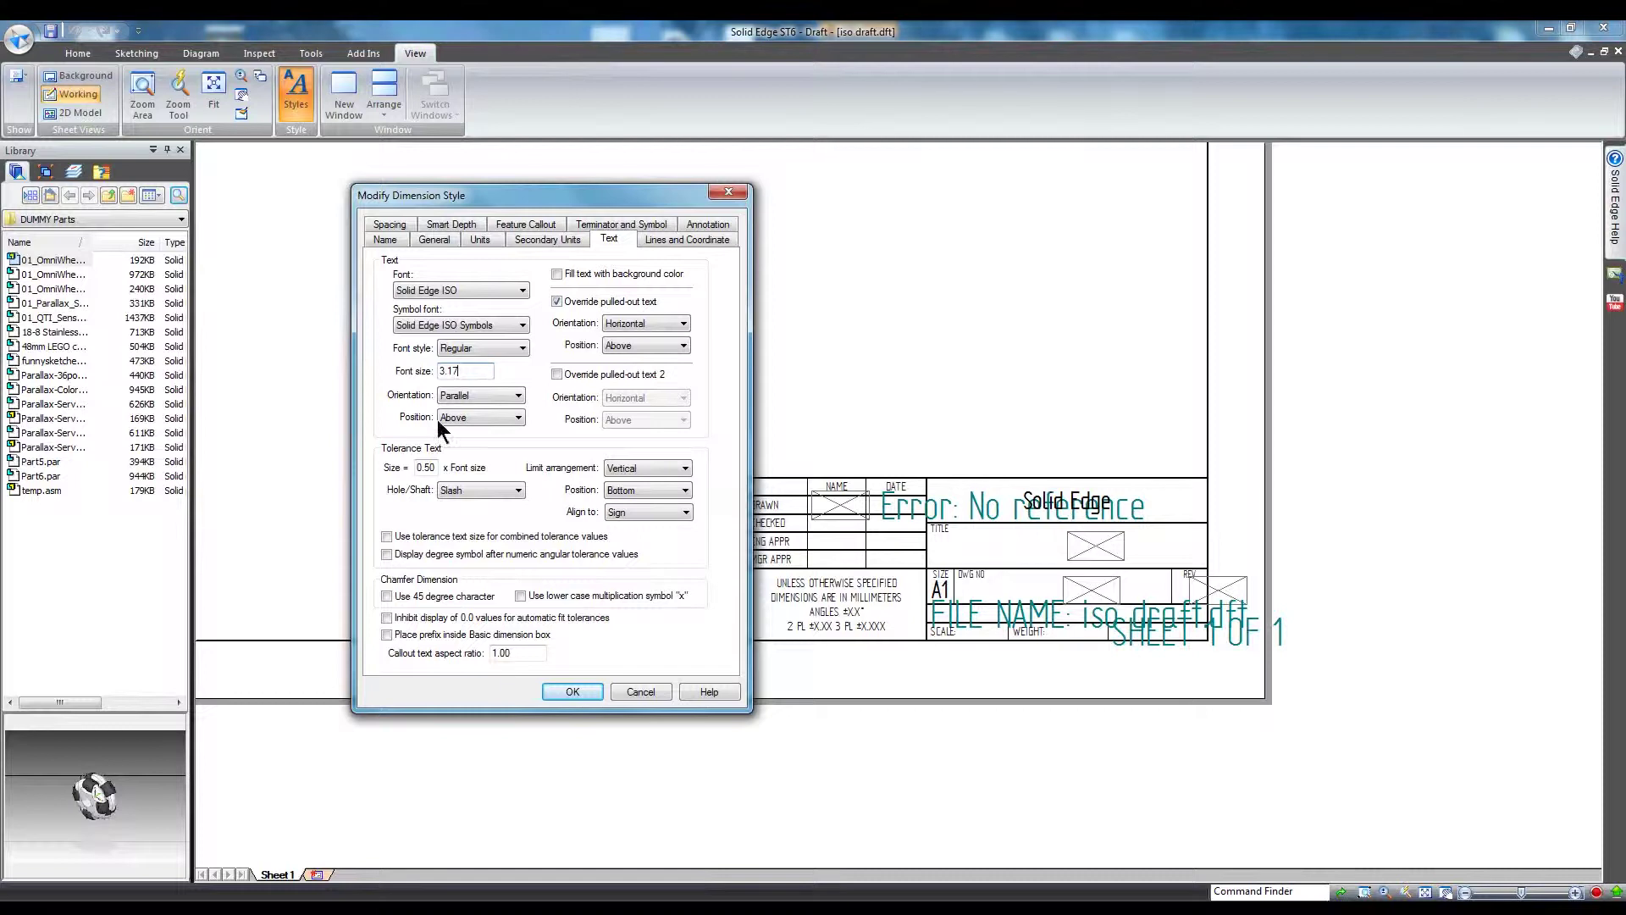
left_click(555, 686)
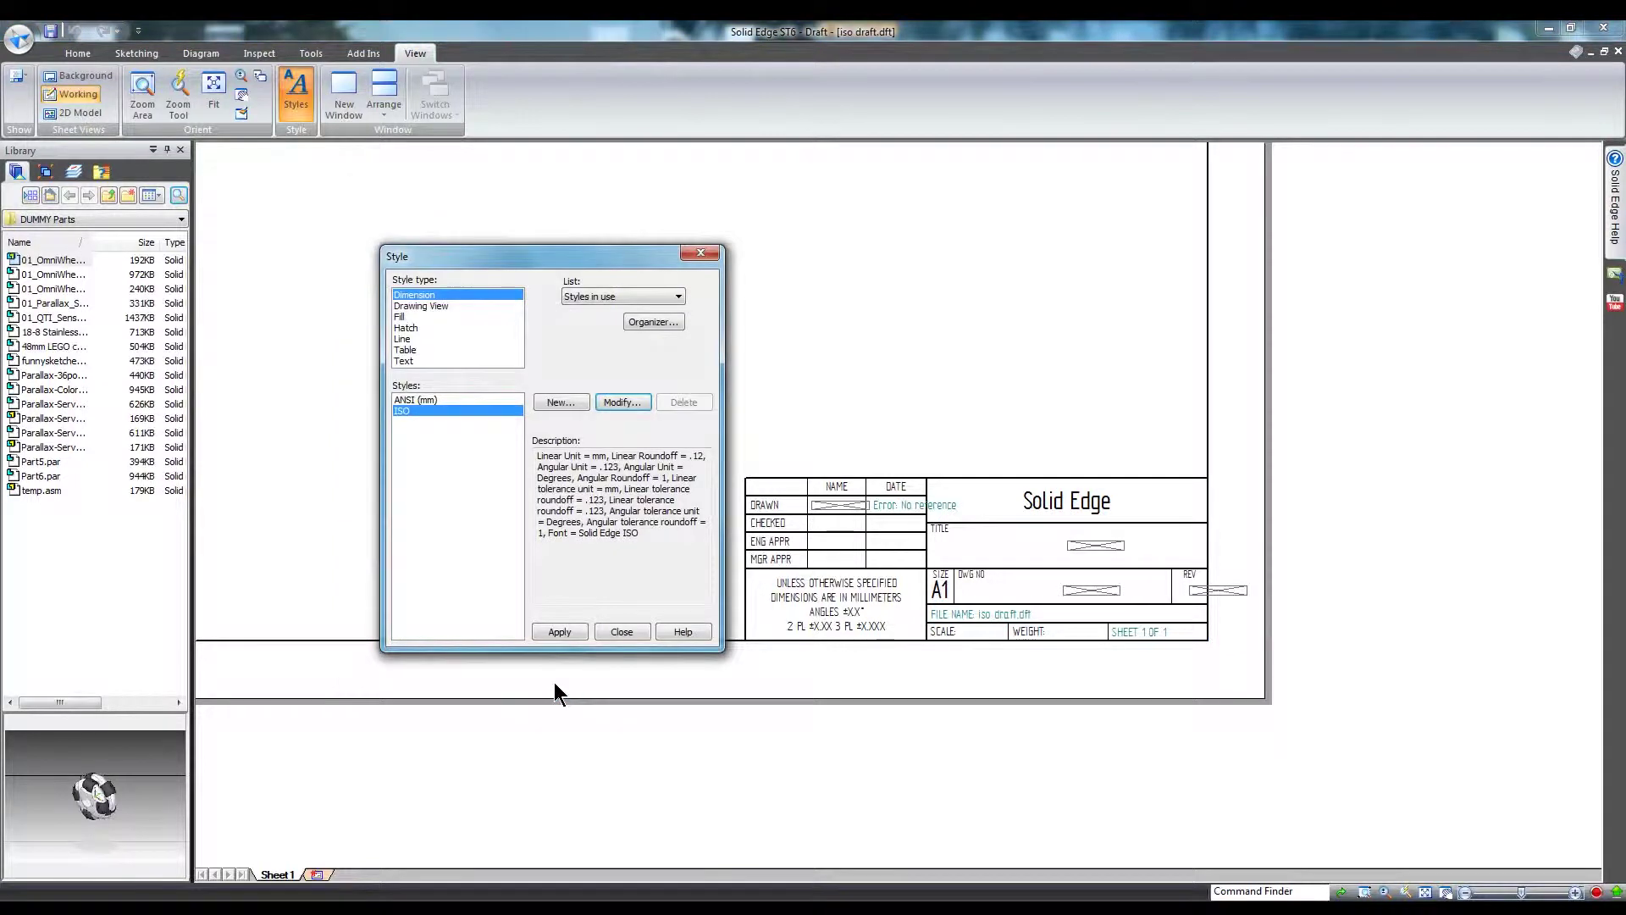
left_click(558, 633)
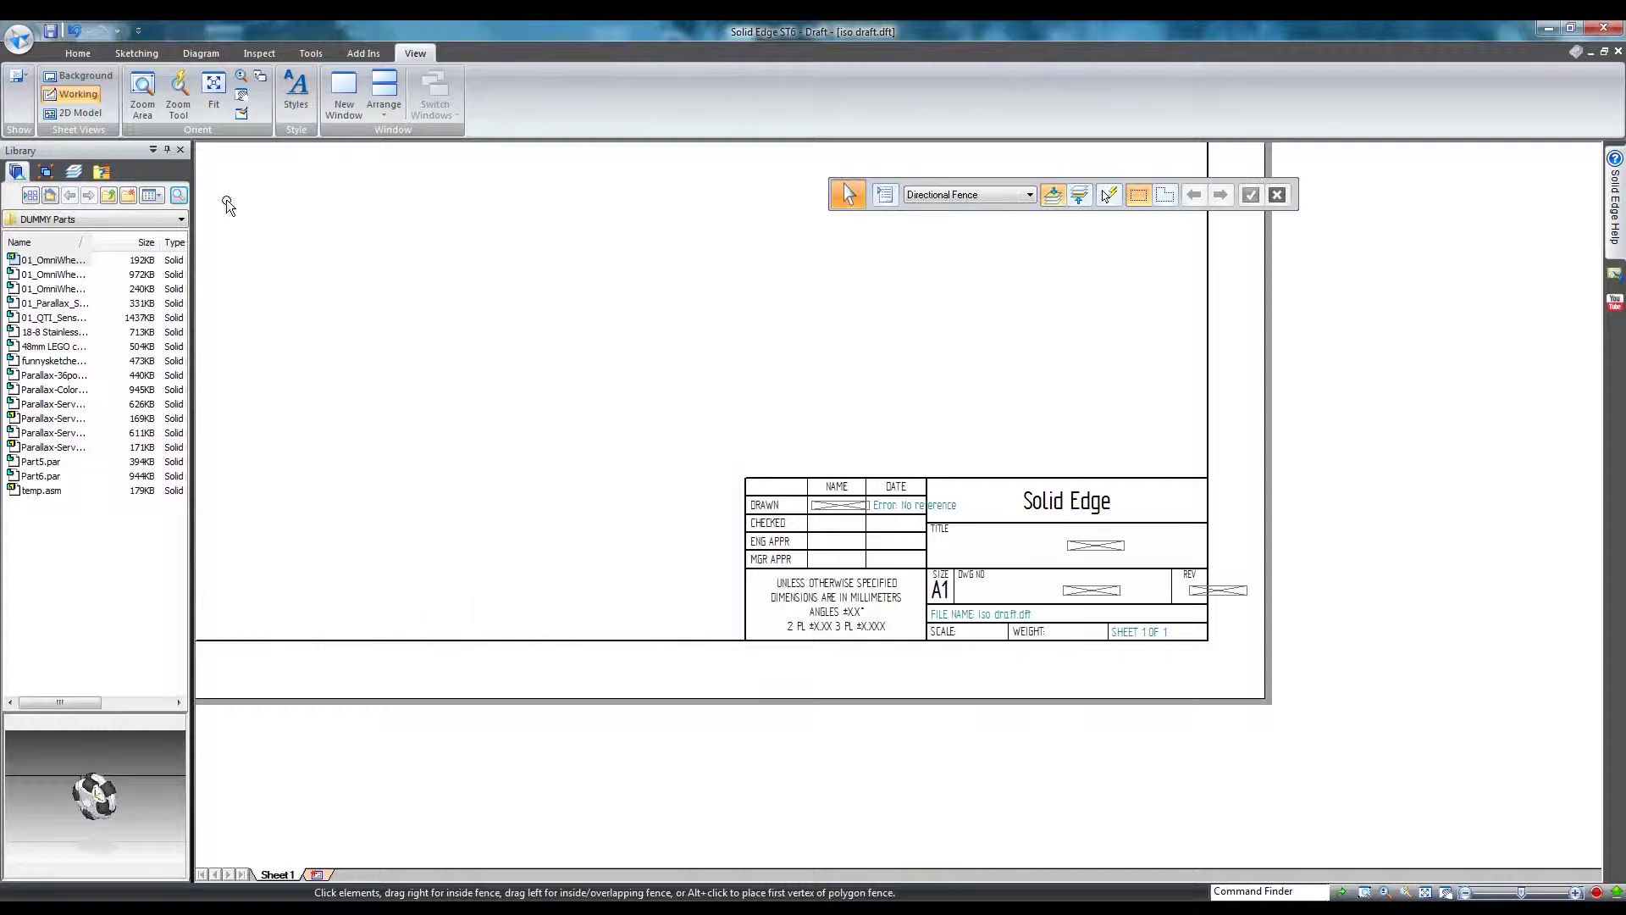
- Save and close iso draft.dft, then start a trial ISO draft and pan its sheet
left_click(50, 34)
left_click(1619, 51)
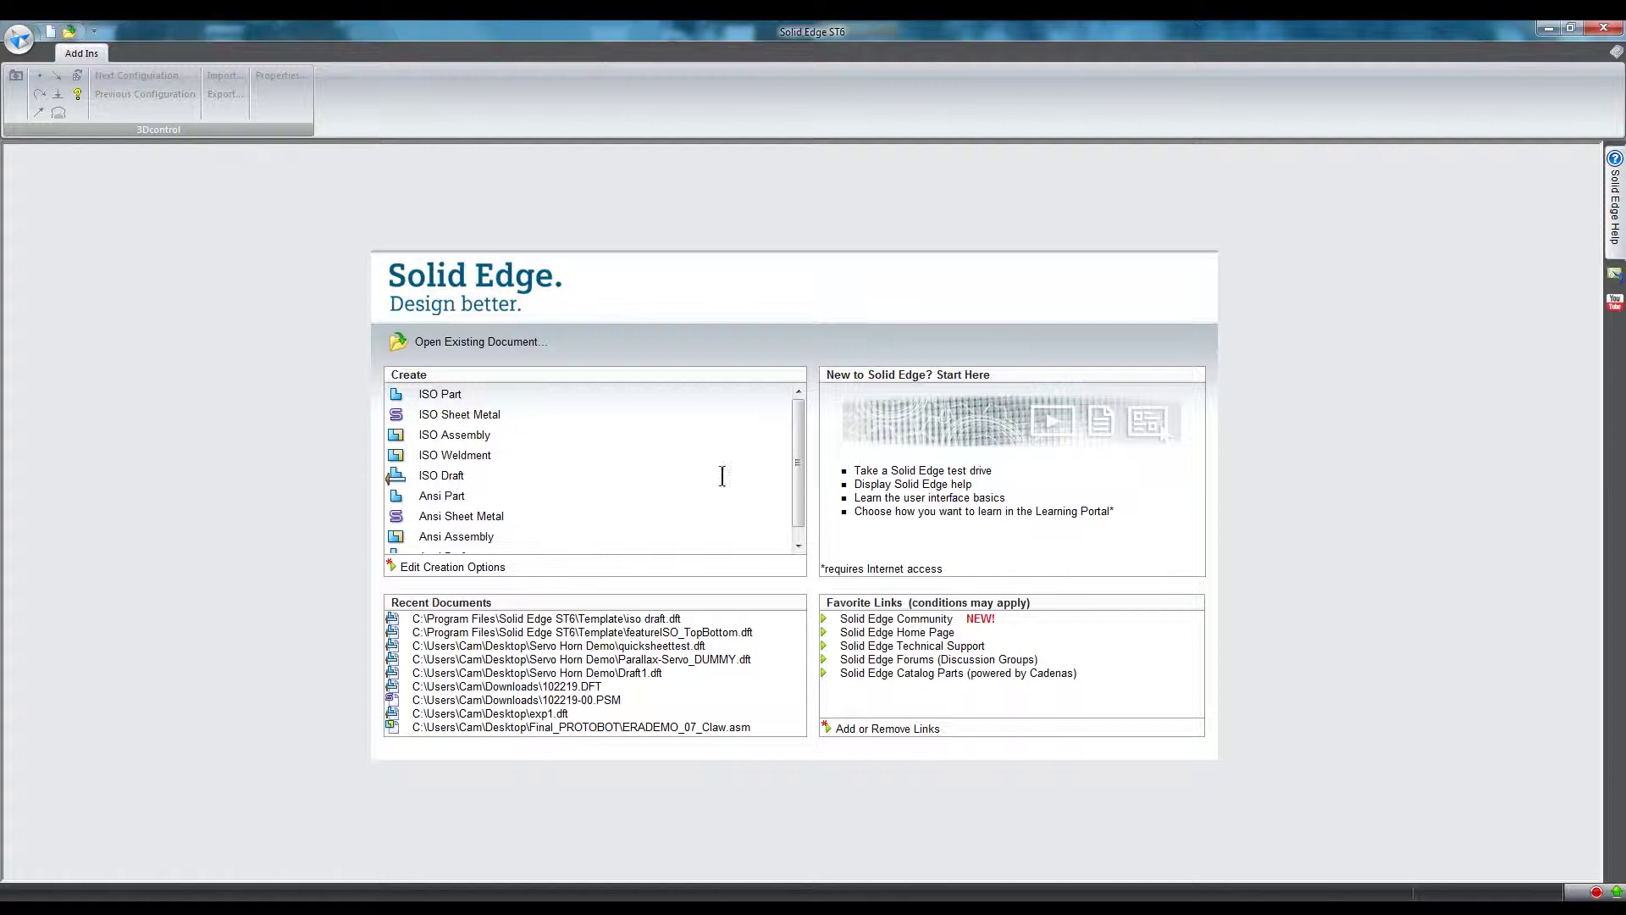
left_click(445, 479)
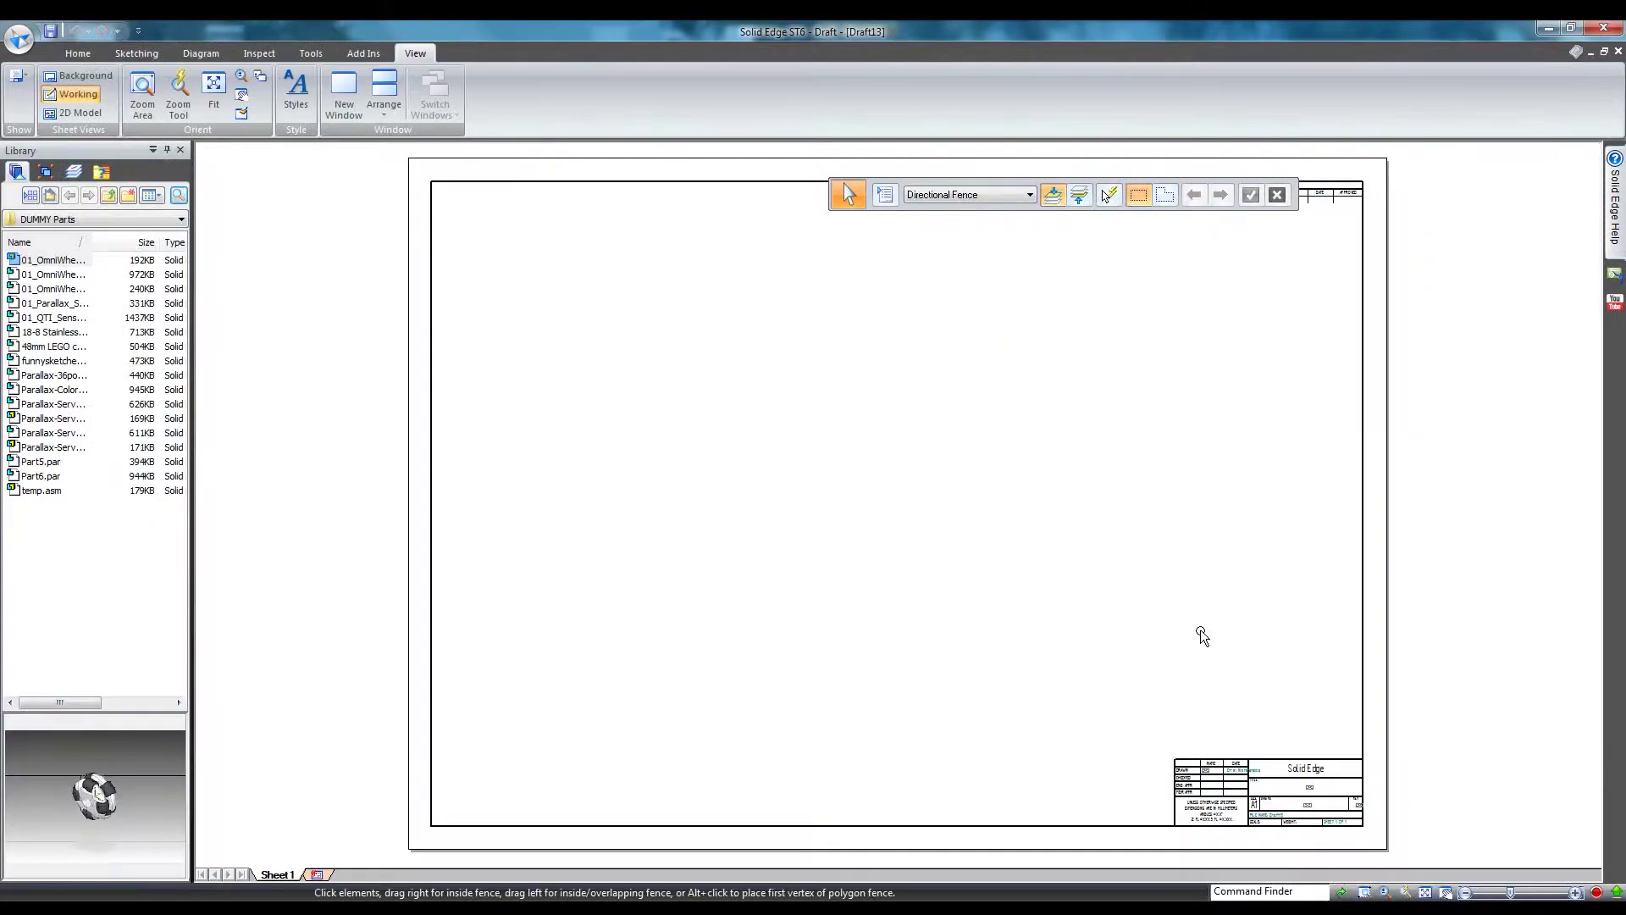
middle_click_drag(1201, 628, 900, 366)
scroll(943, 556, "up", 5)
middle_click_drag(877, 428, 952, 566)
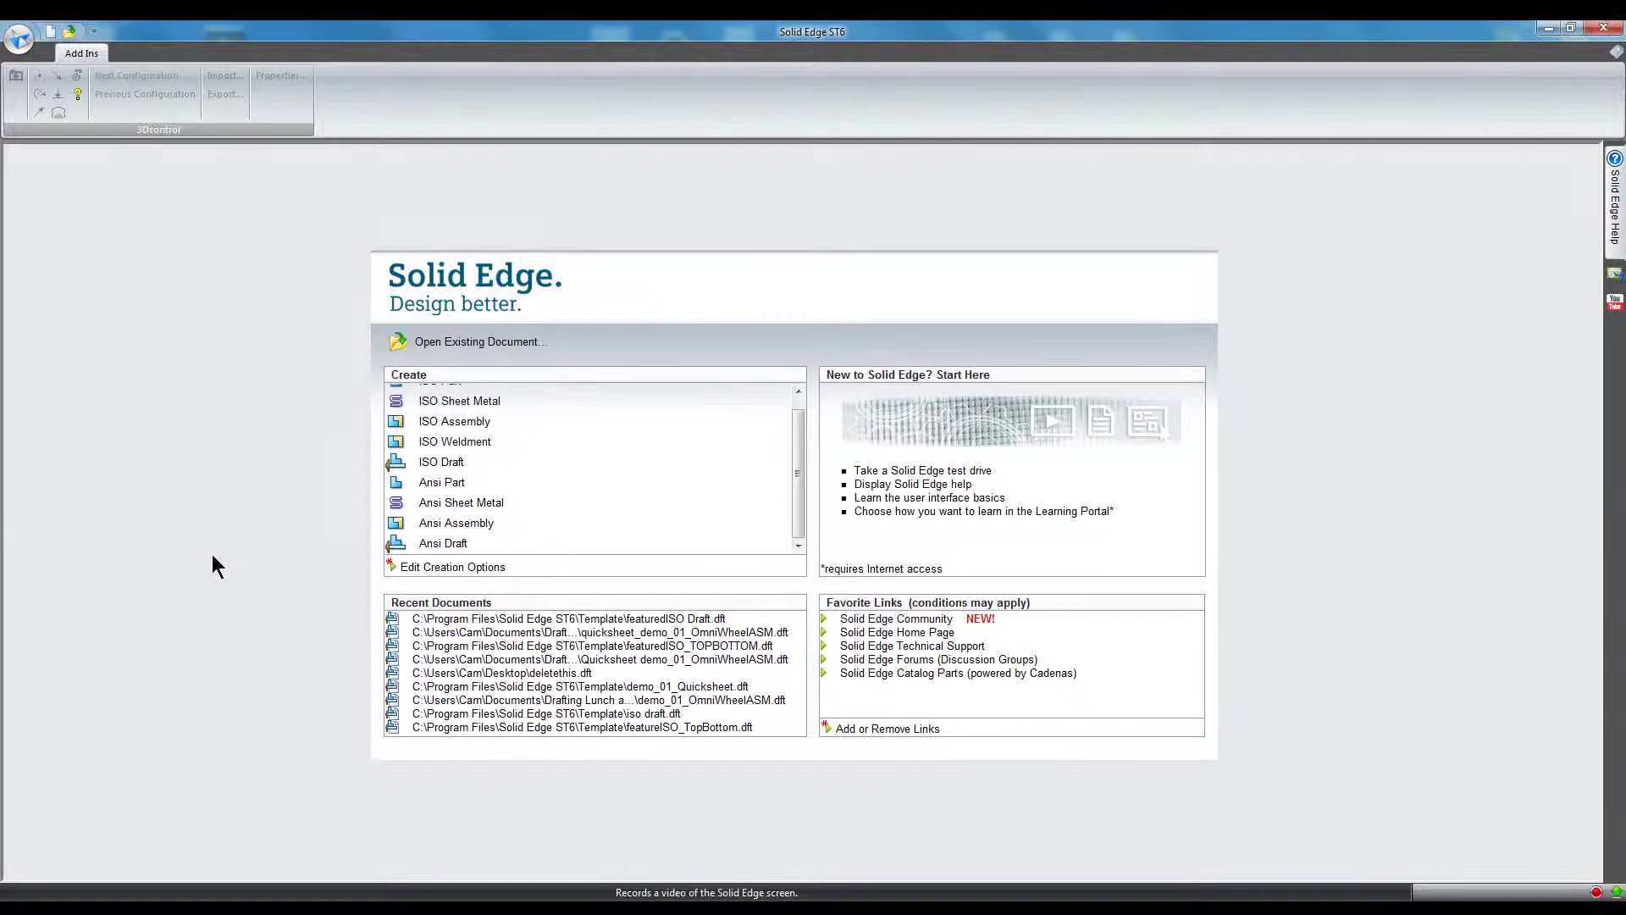
- In a new ISO draft, place the omni wheel isometric view and a 5:1 top view
left_click(446, 467)
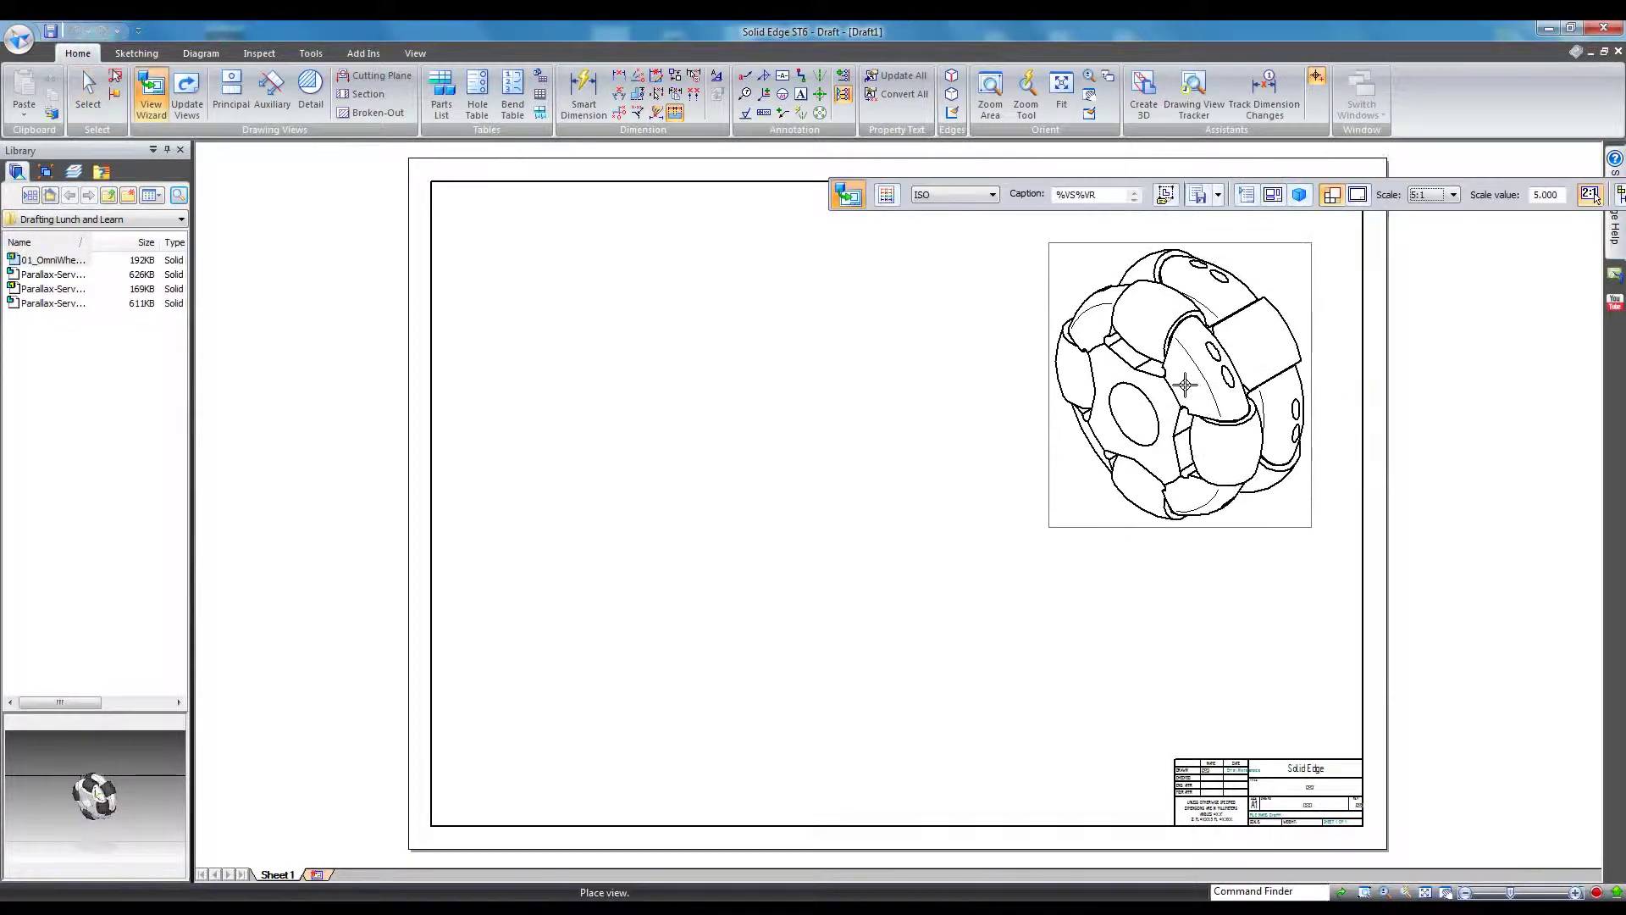
left_click(1206, 362)
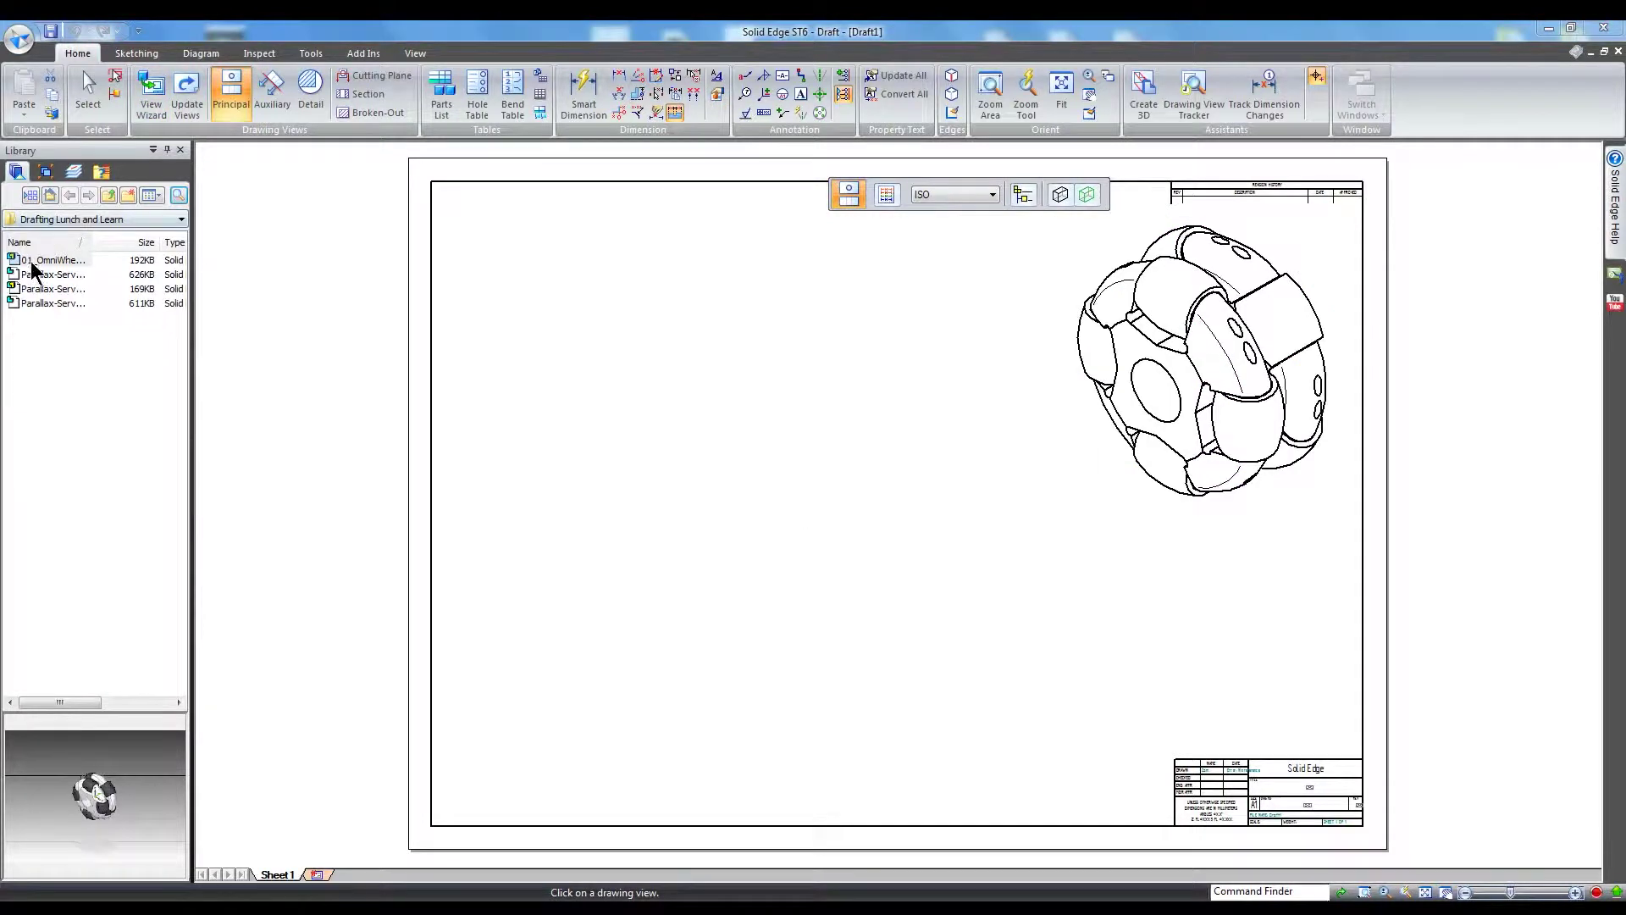
left_click_drag(33, 260, 737, 352)
left_click(1296, 196)
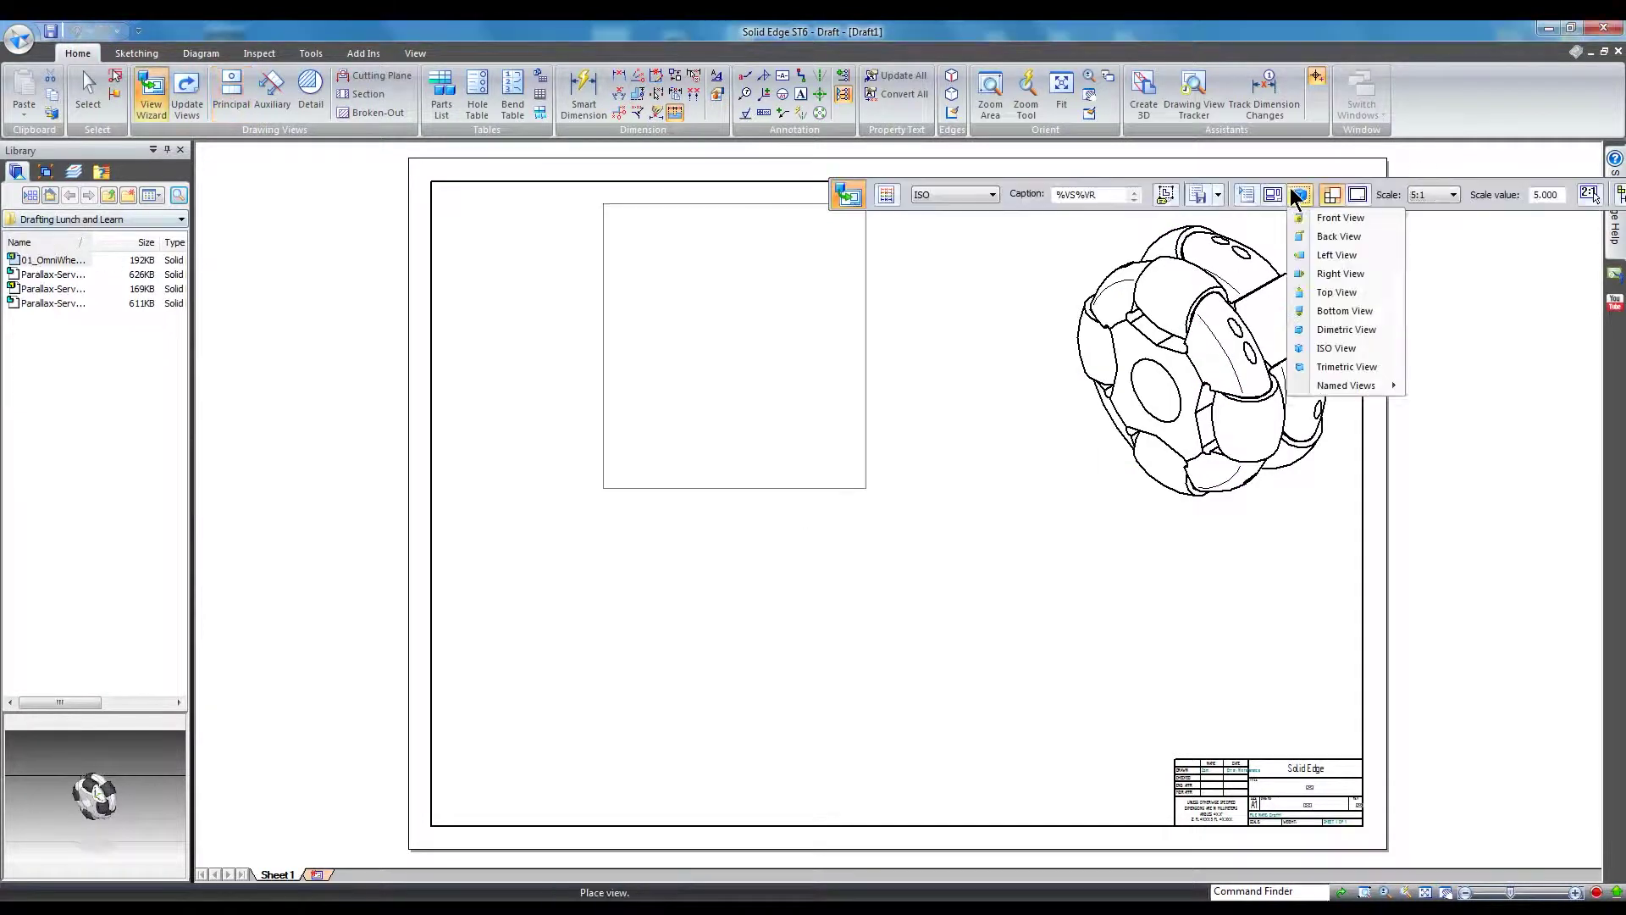
left_click(1335, 292)
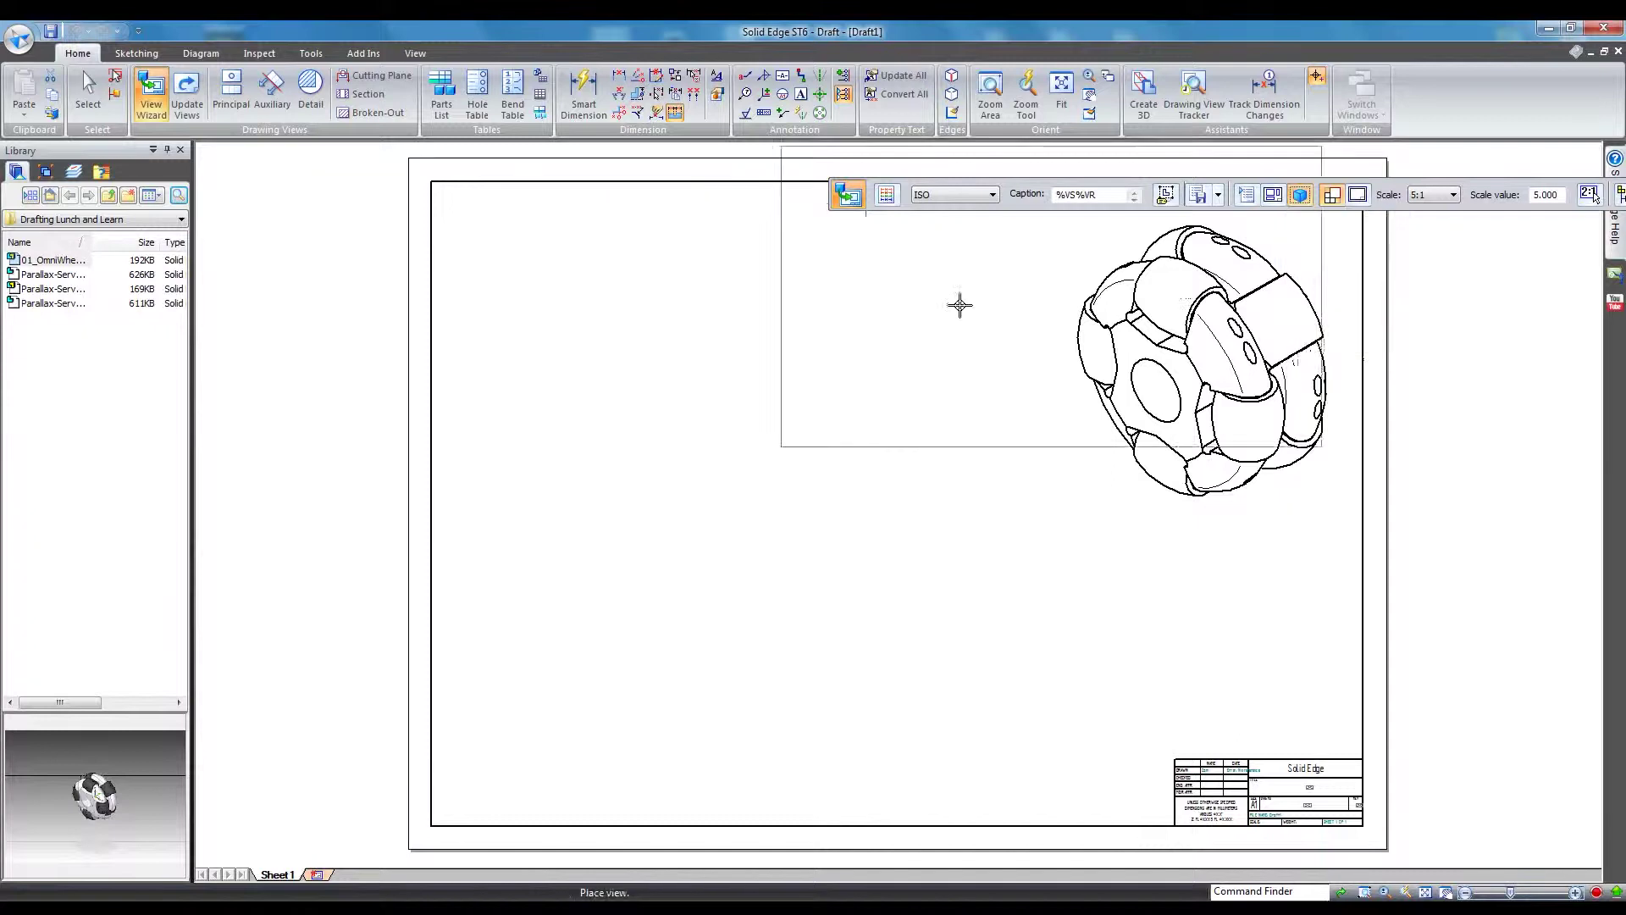
left_click(1434, 195)
left_click(1412, 207)
left_click(1412, 204)
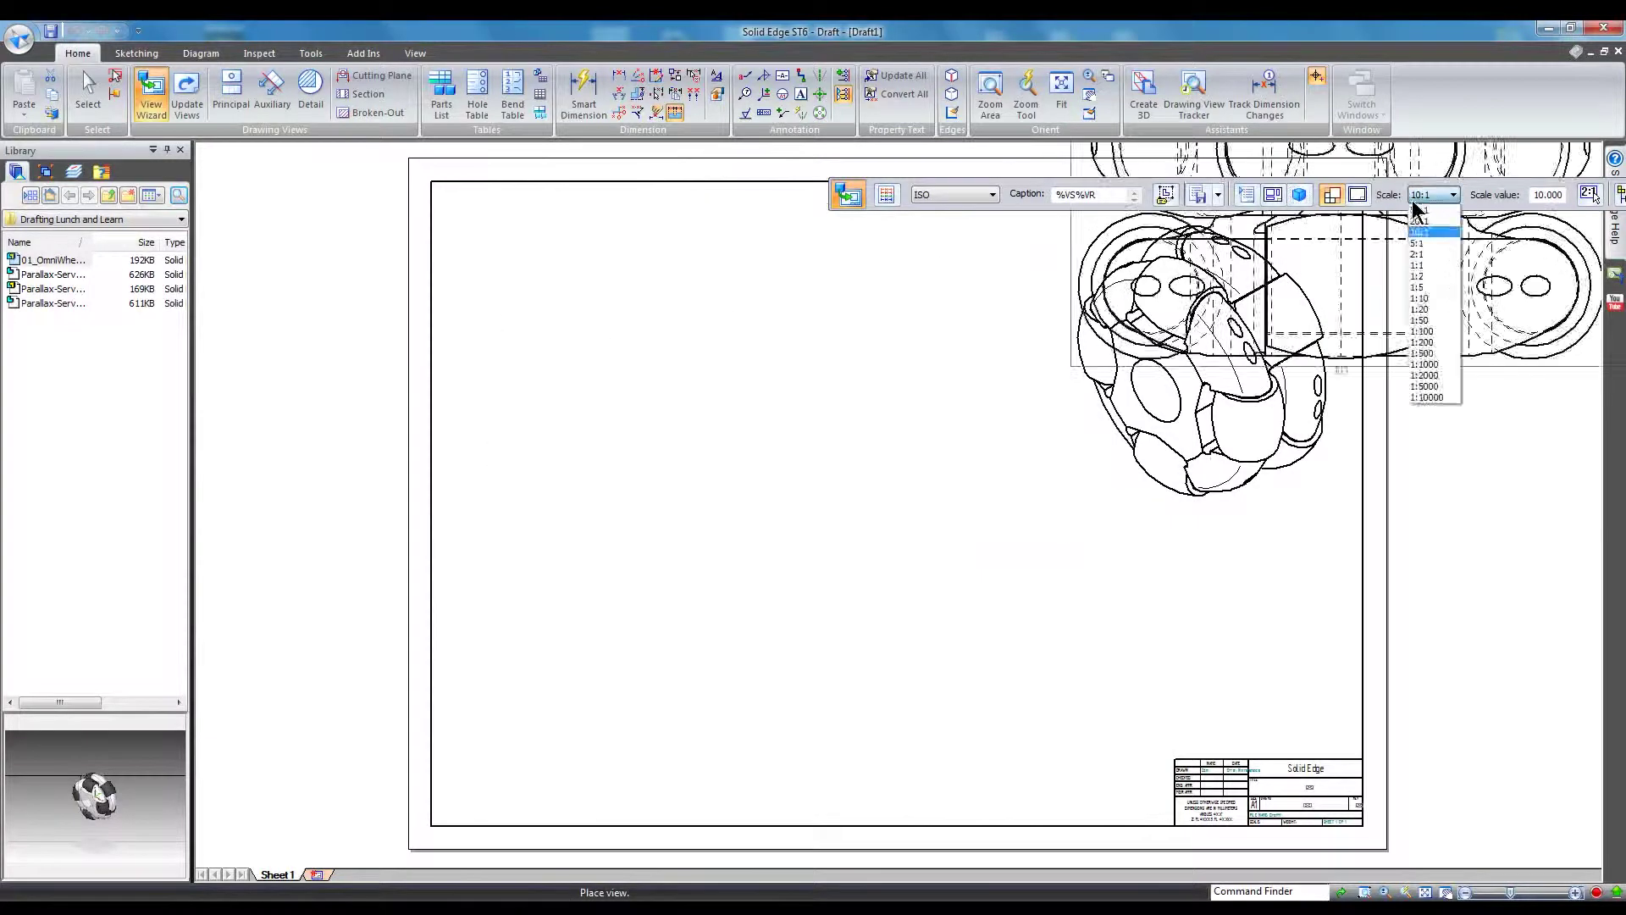
left_click(1430, 240)
left_click(1590, 194)
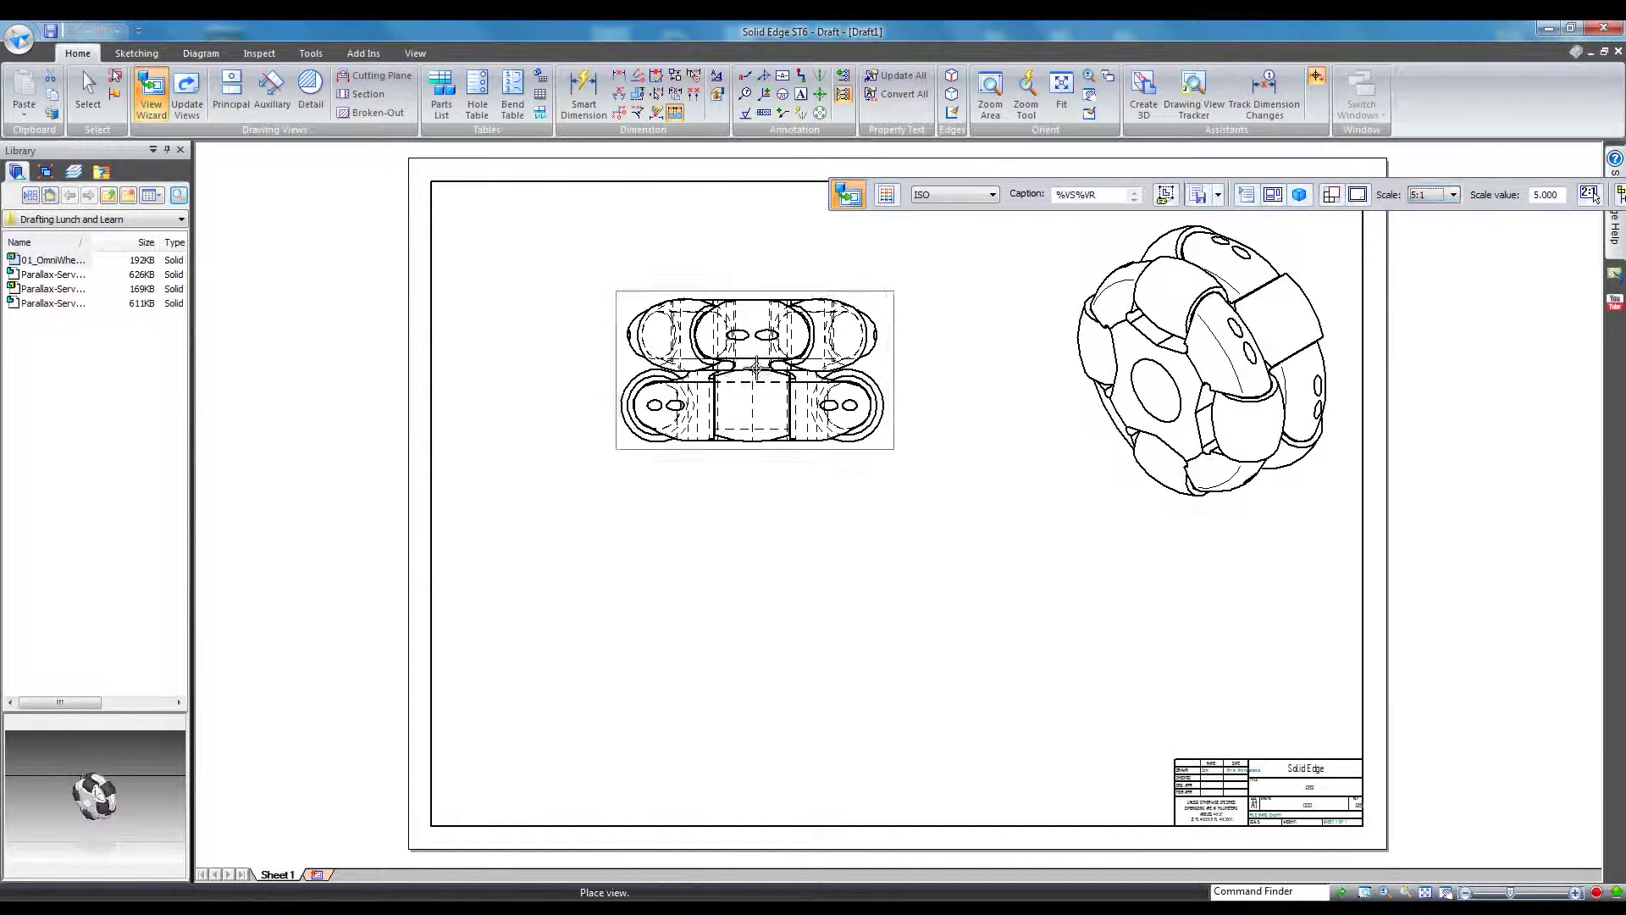
- Project a front view below the top view
left_click(714, 320)
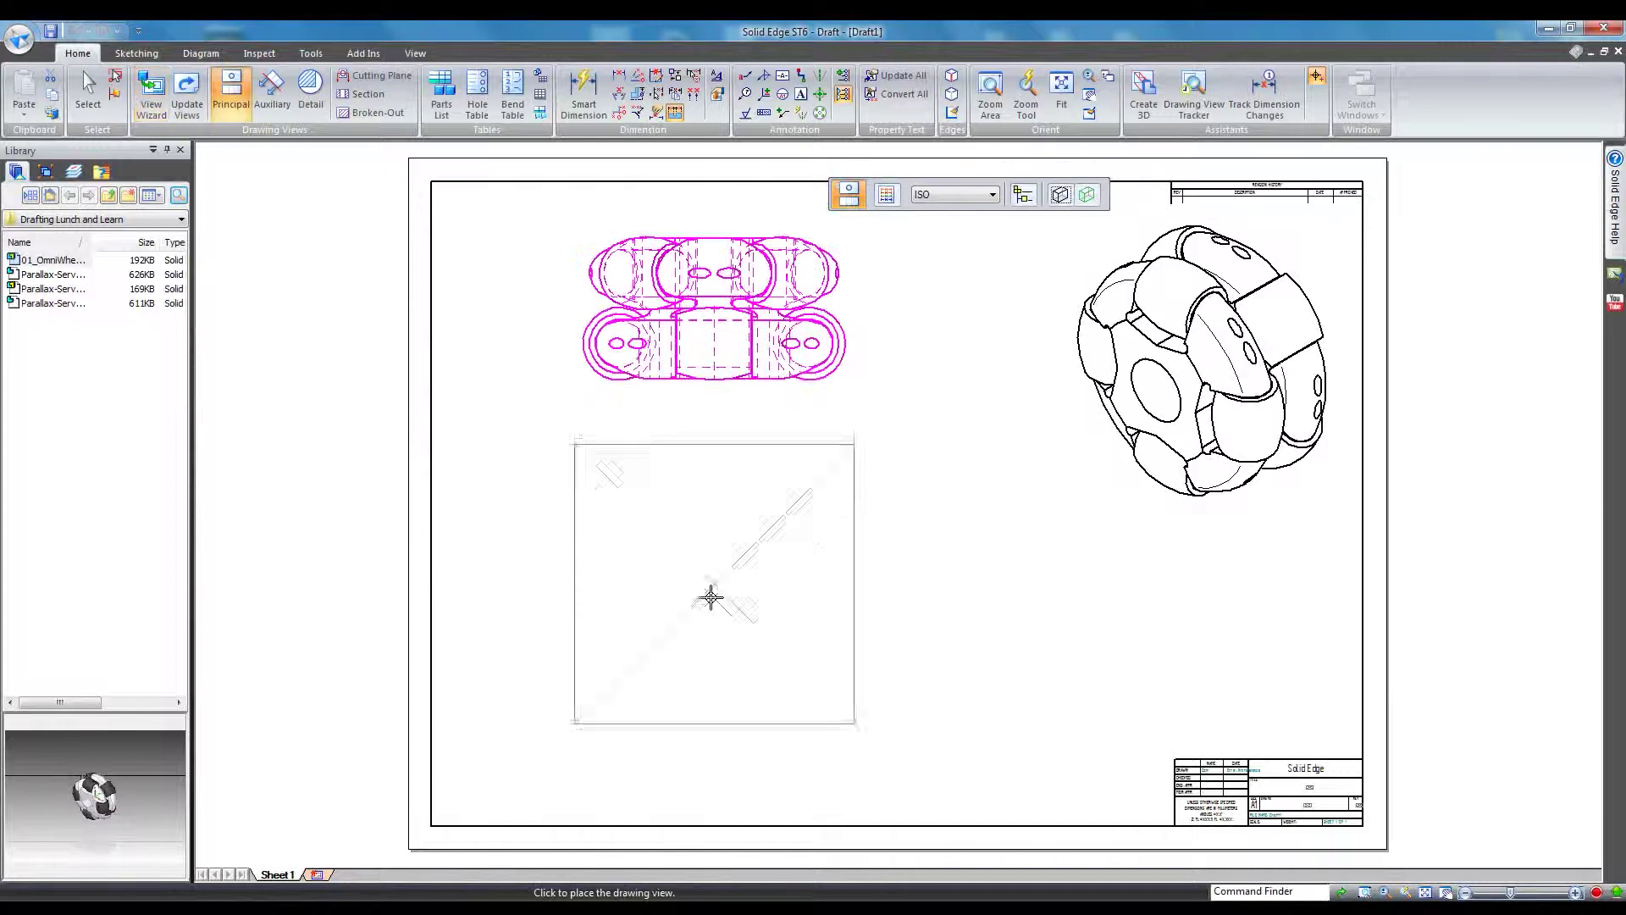
left_click(712, 647)
right_click(973, 637)
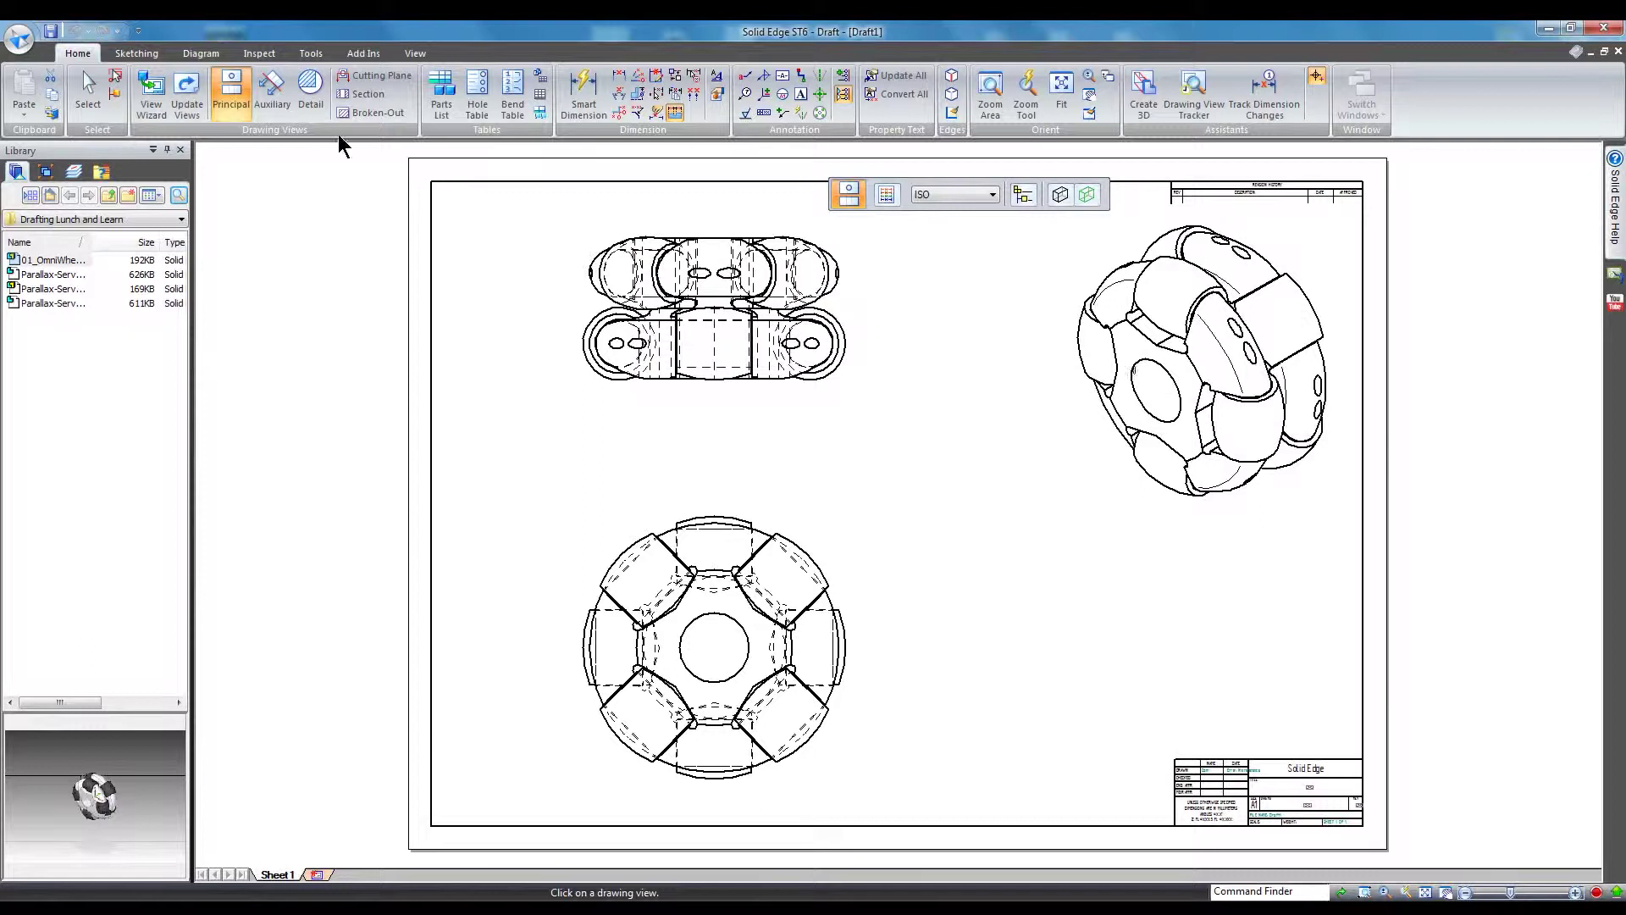
- Turn on shading for the isometric view in its display properties
left_click(88, 89)
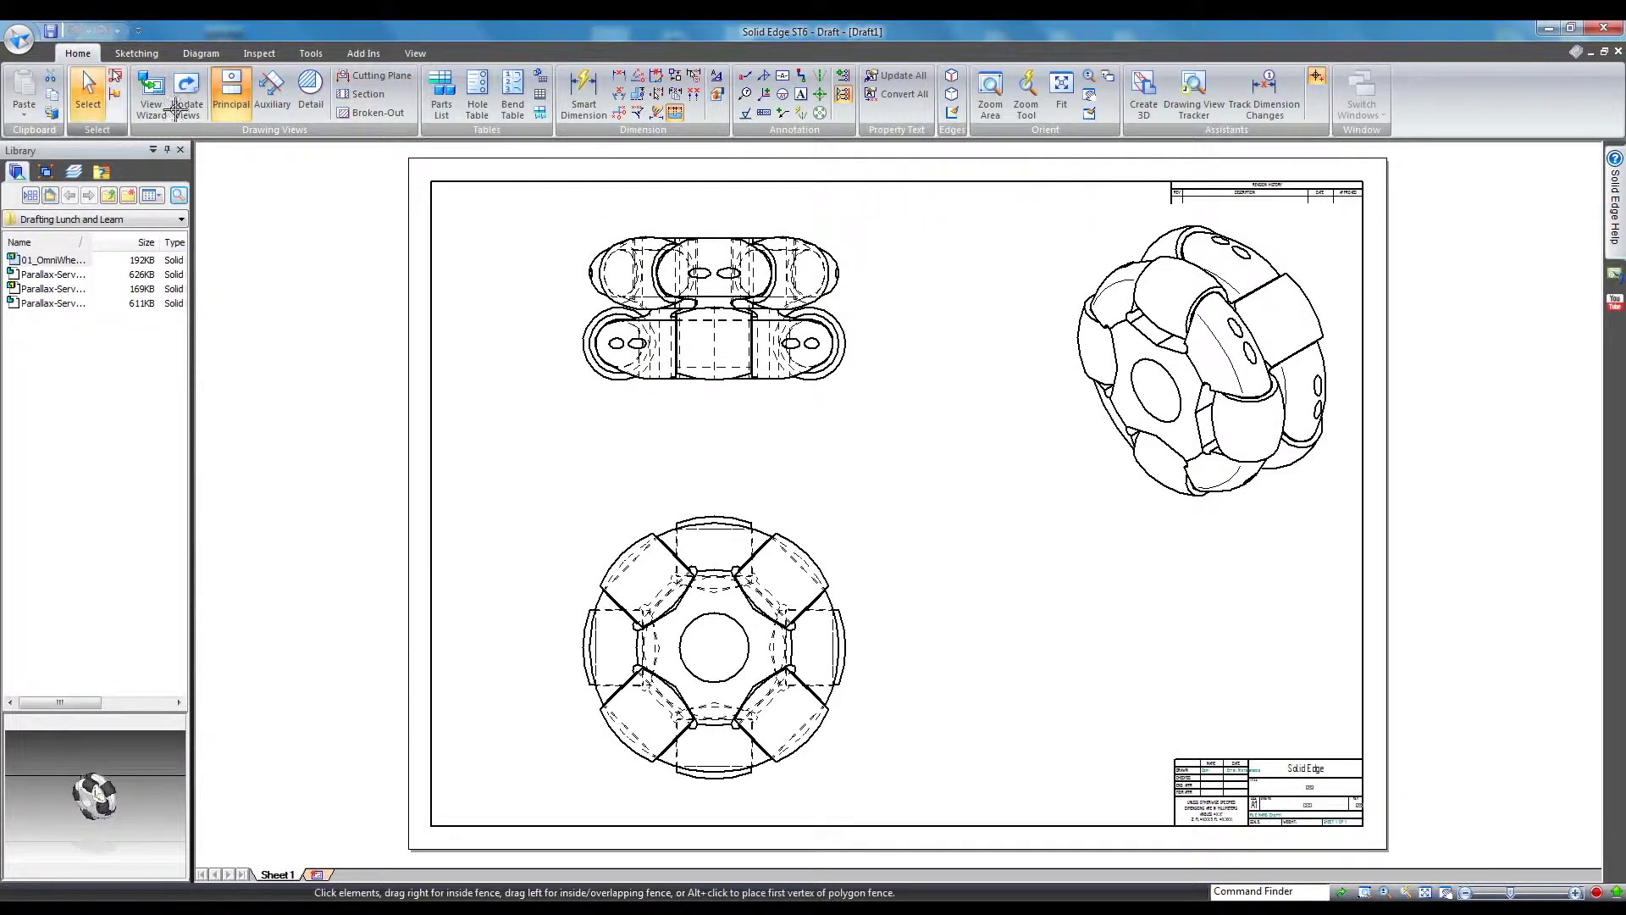
left_click(714, 305)
left_click(1203, 356)
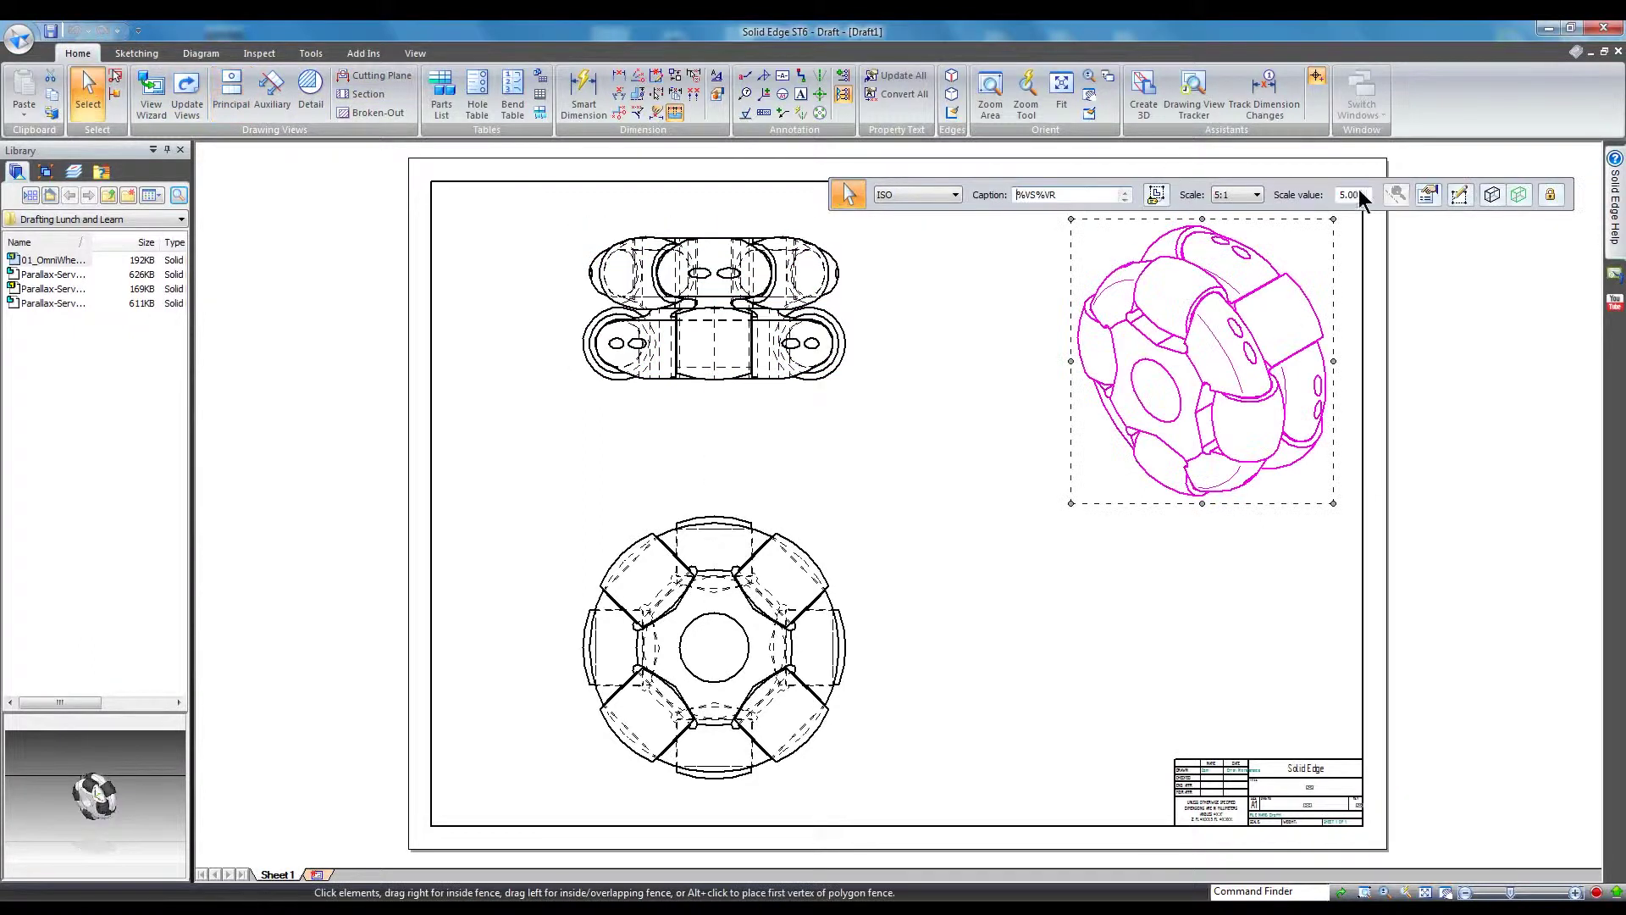
left_click(1427, 194)
left_click(584, 227)
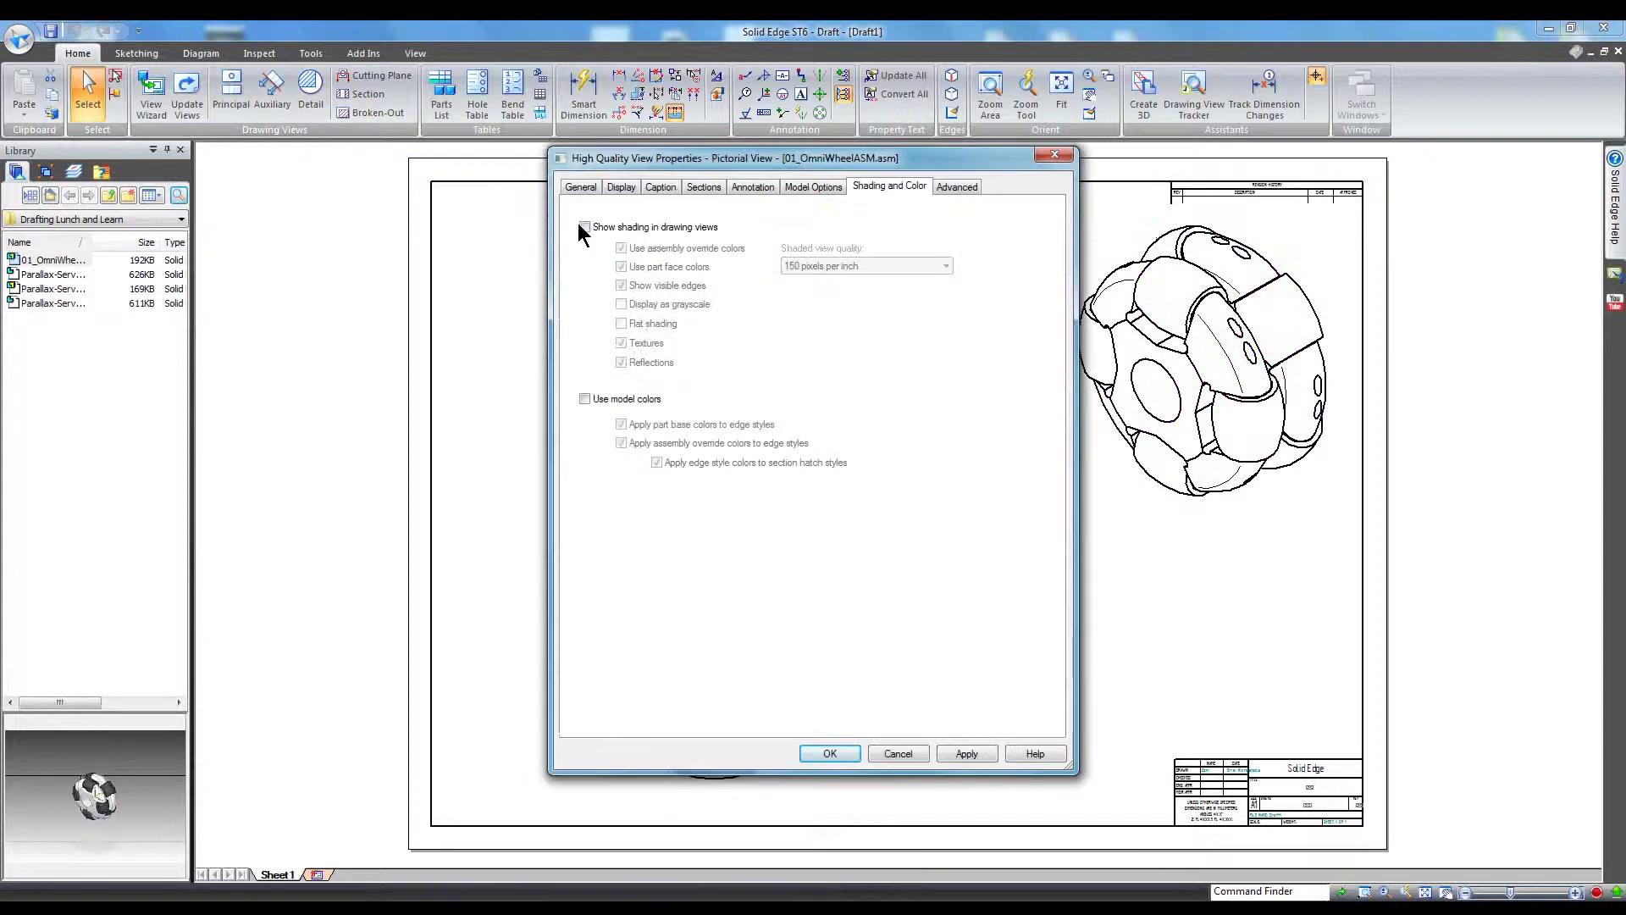
left_click(964, 754)
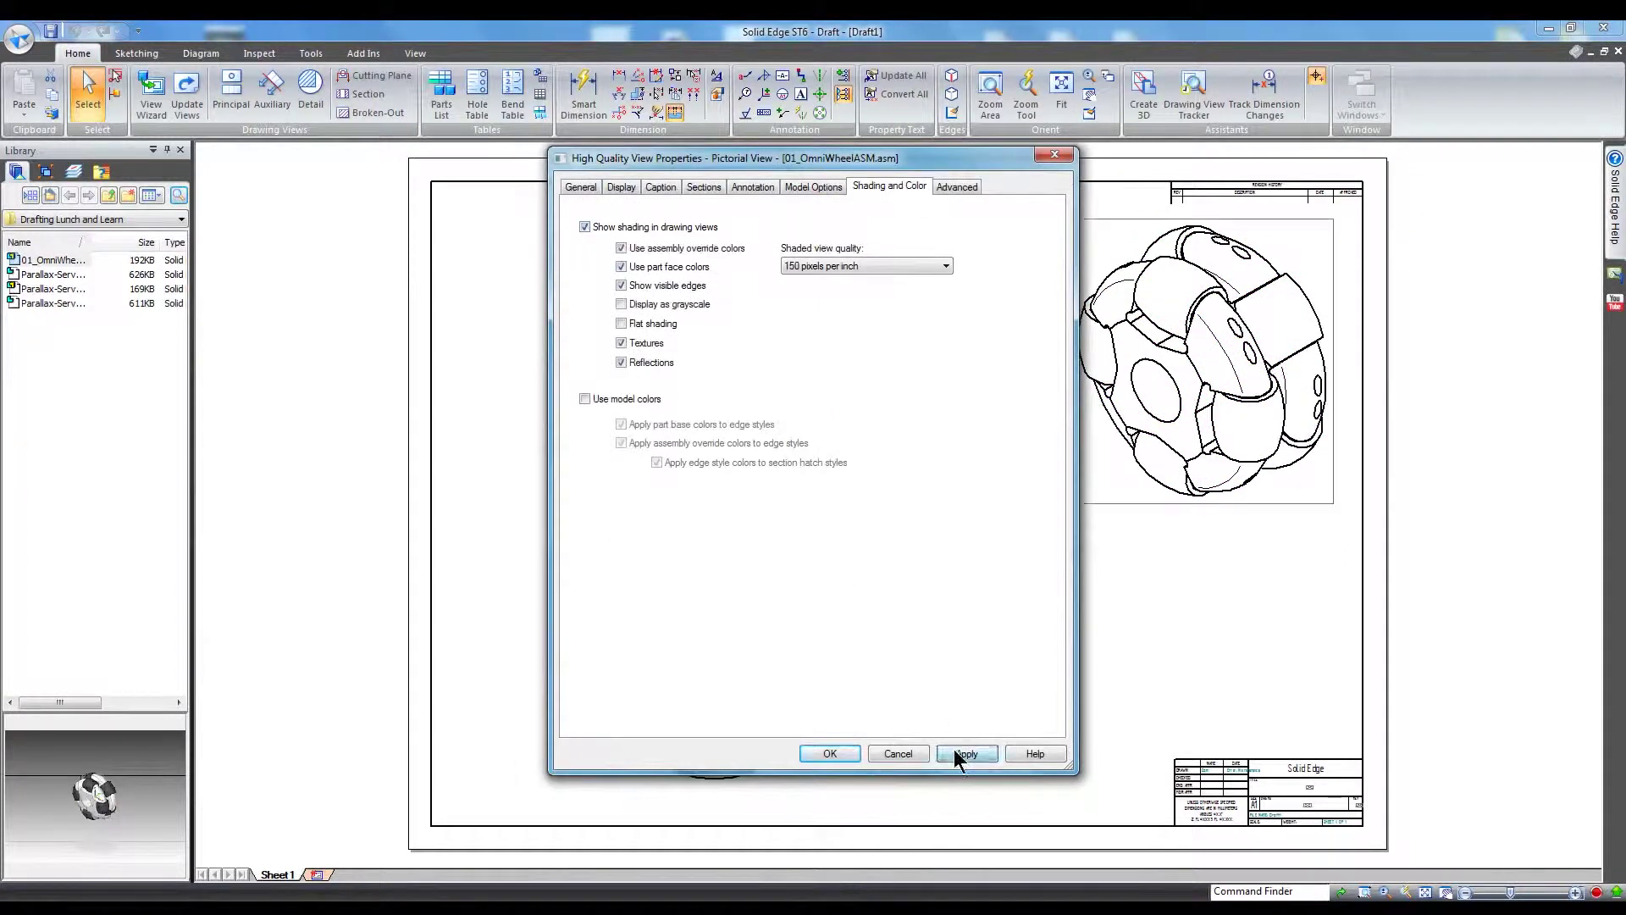
left_click(832, 754)
- Update the out-of-date views and check the top and shaded pictorial views
left_click(196, 113)
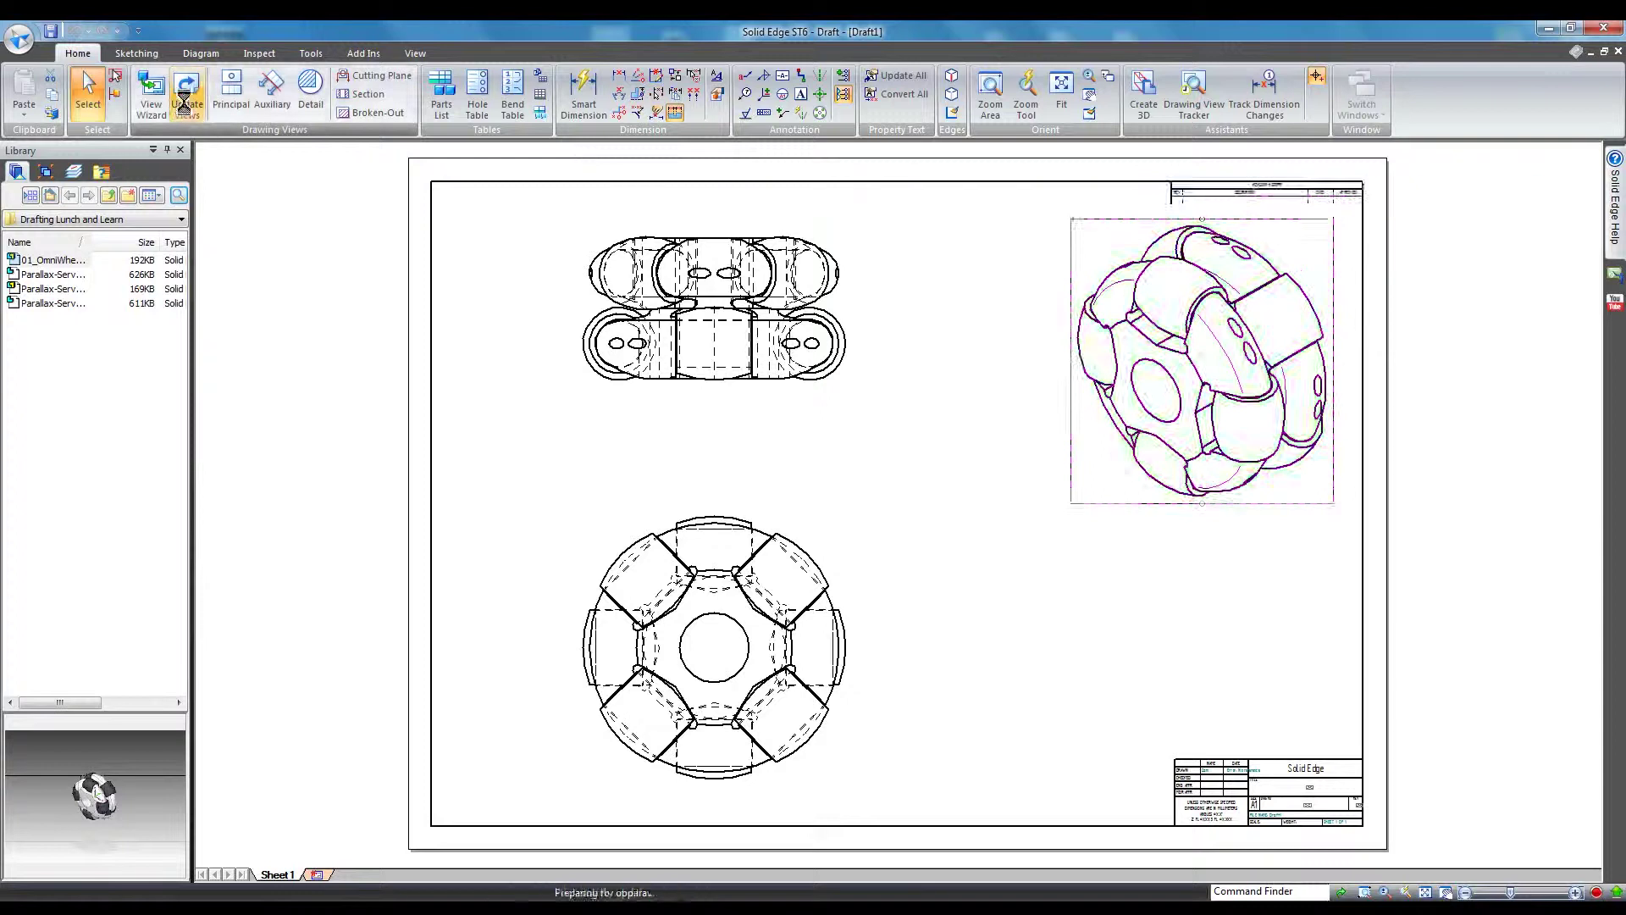
left_click(526, 507)
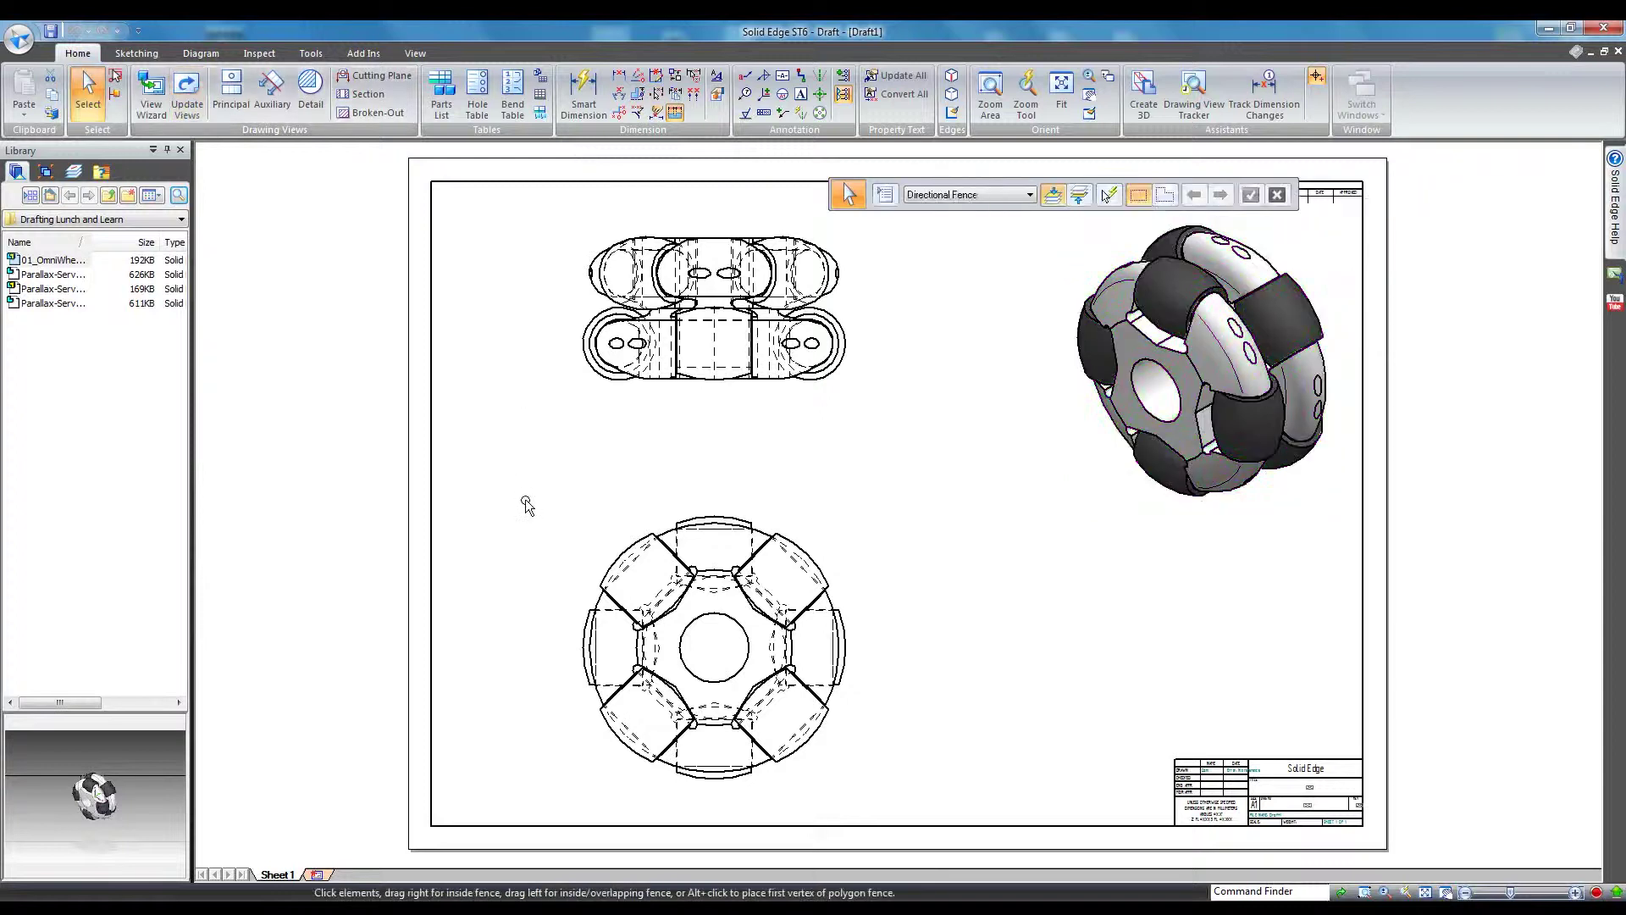
scroll(969, 551, "down", 1)
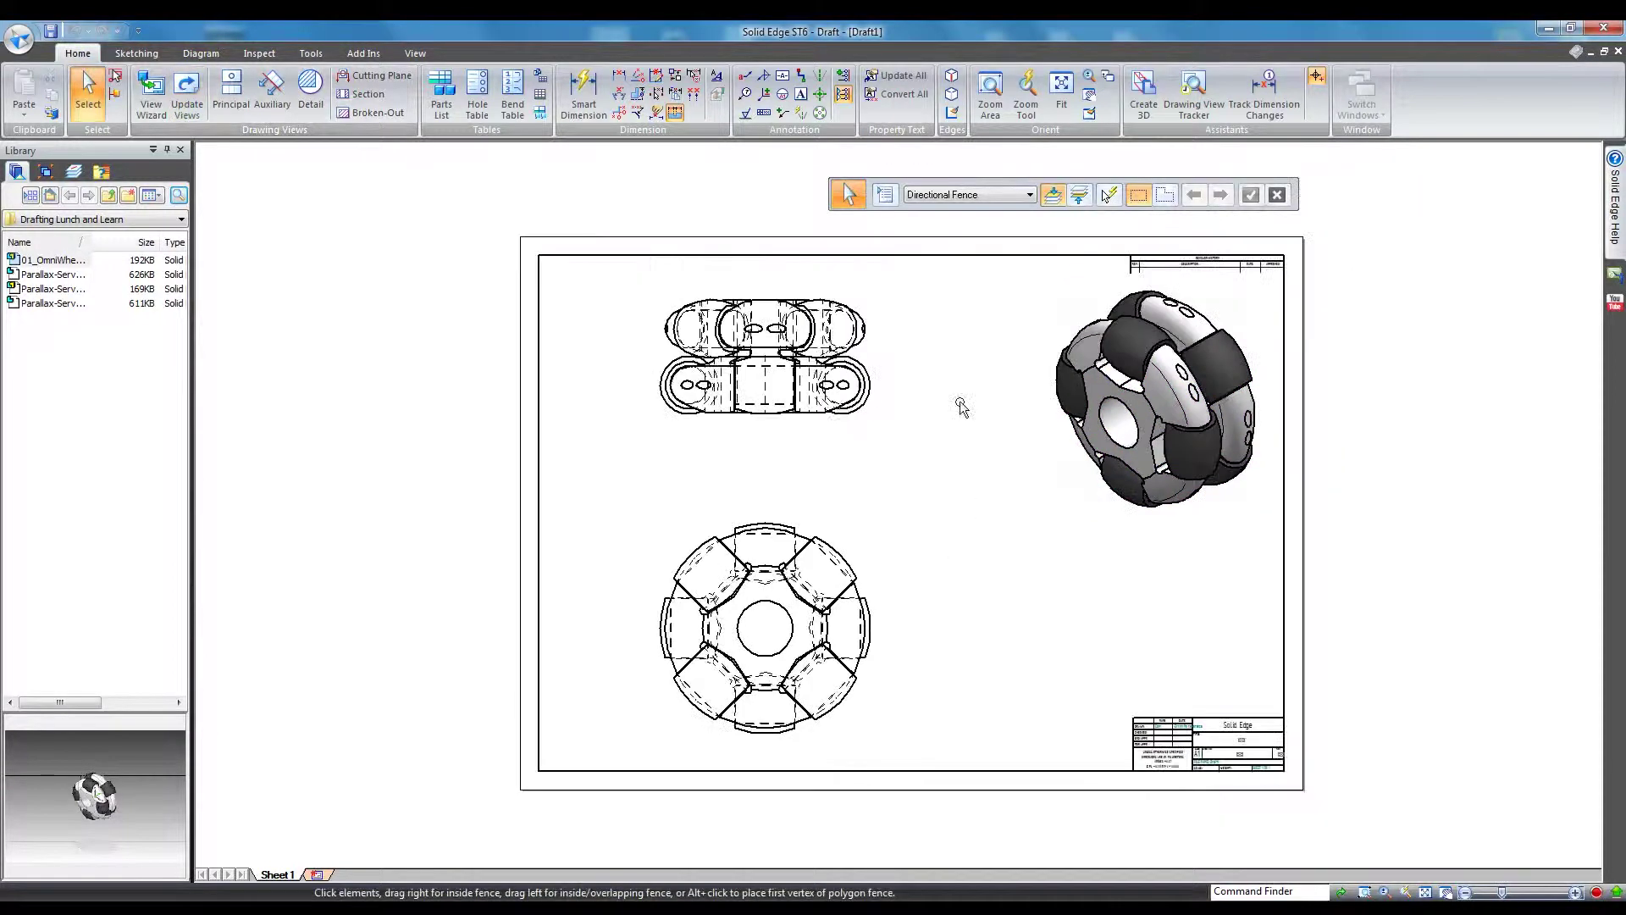
left_click(776, 417)
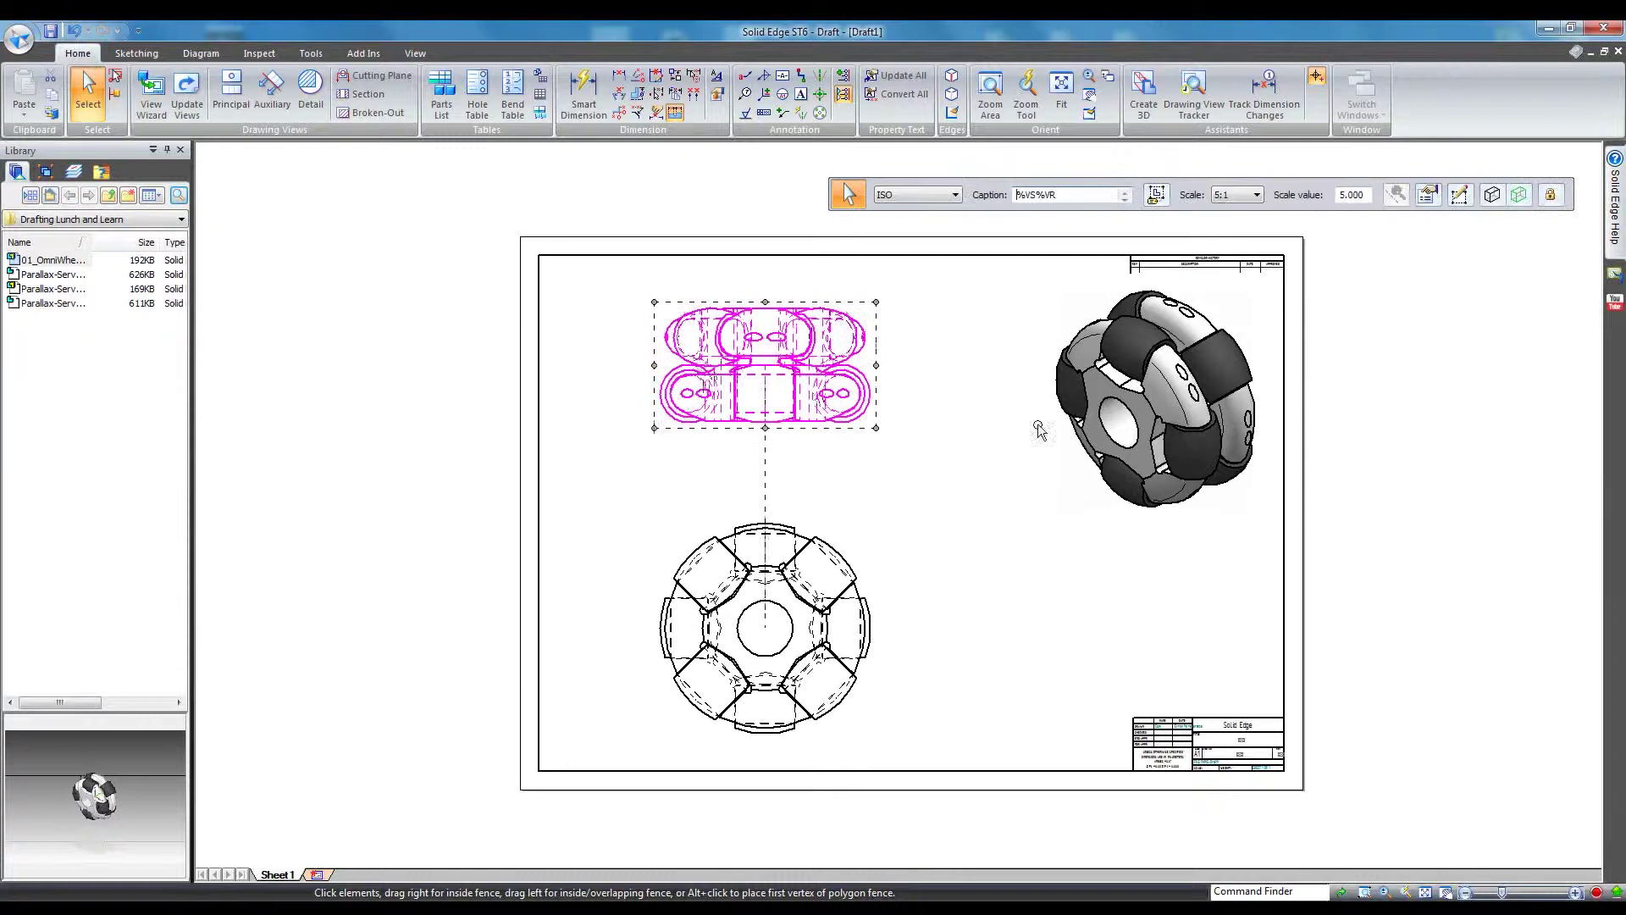
left_click(1156, 428)
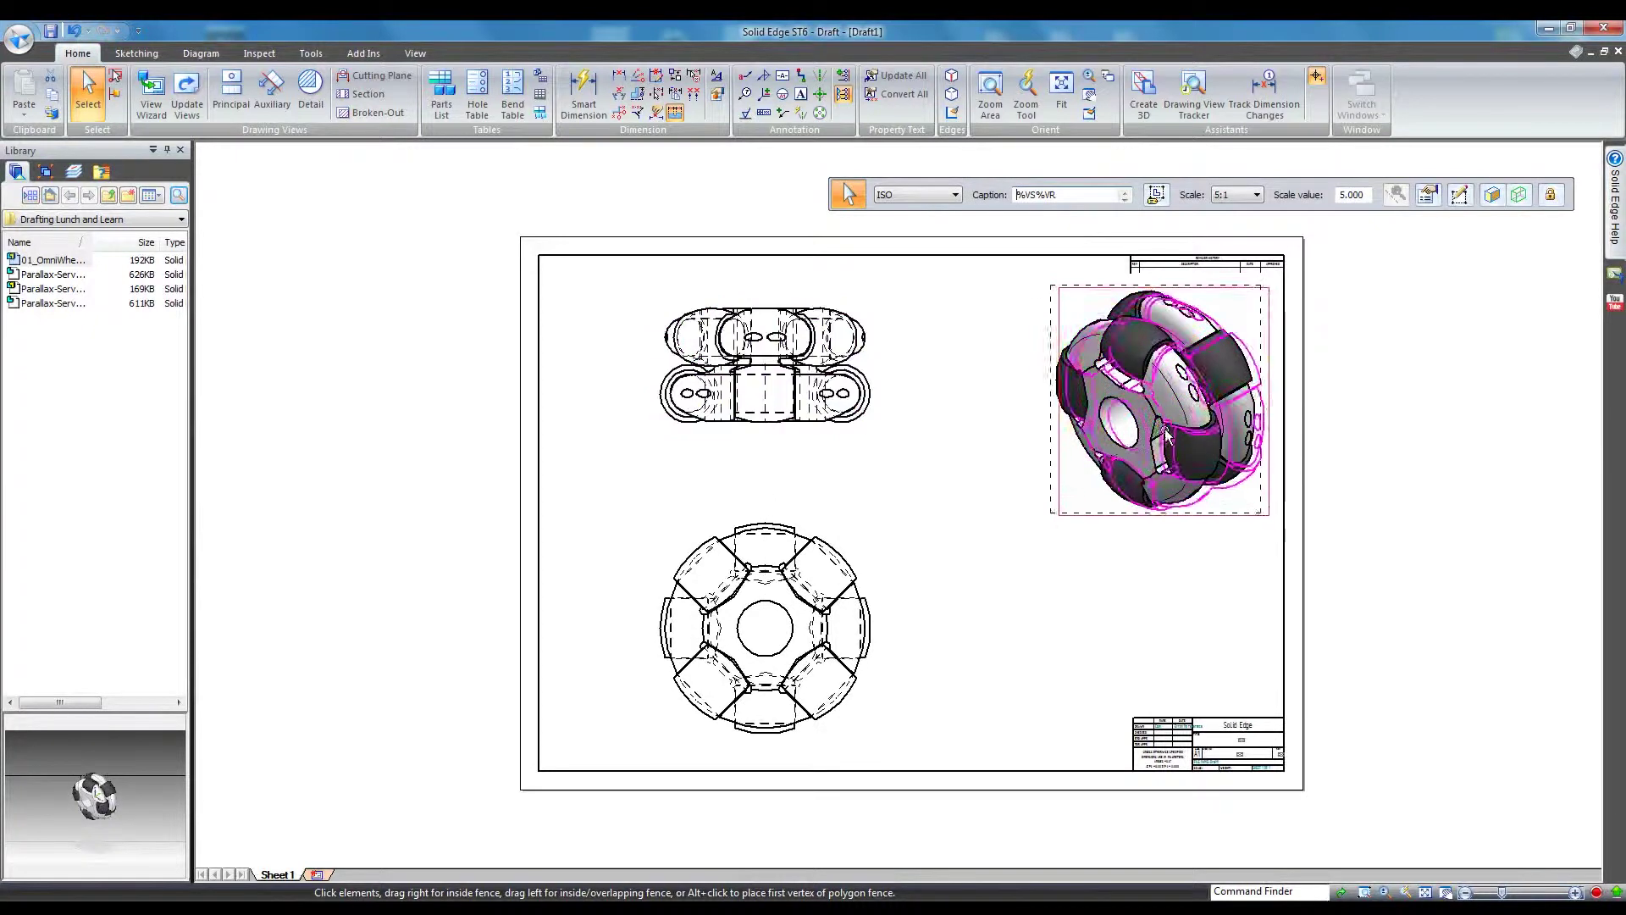
left_click(987, 603)
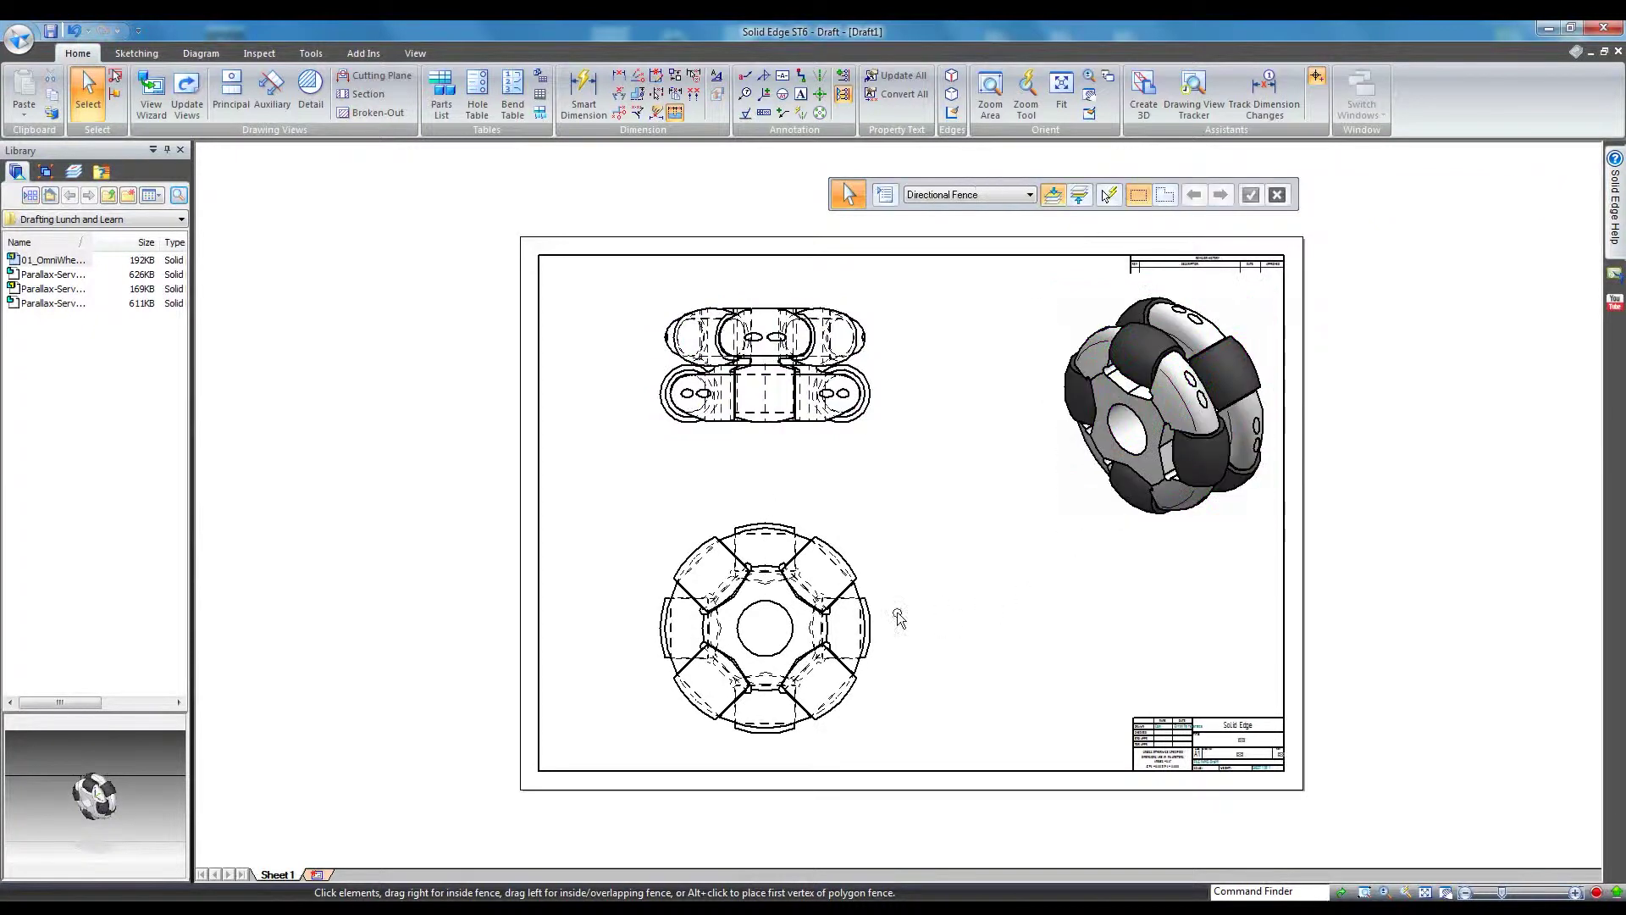
left_click(17, 37)
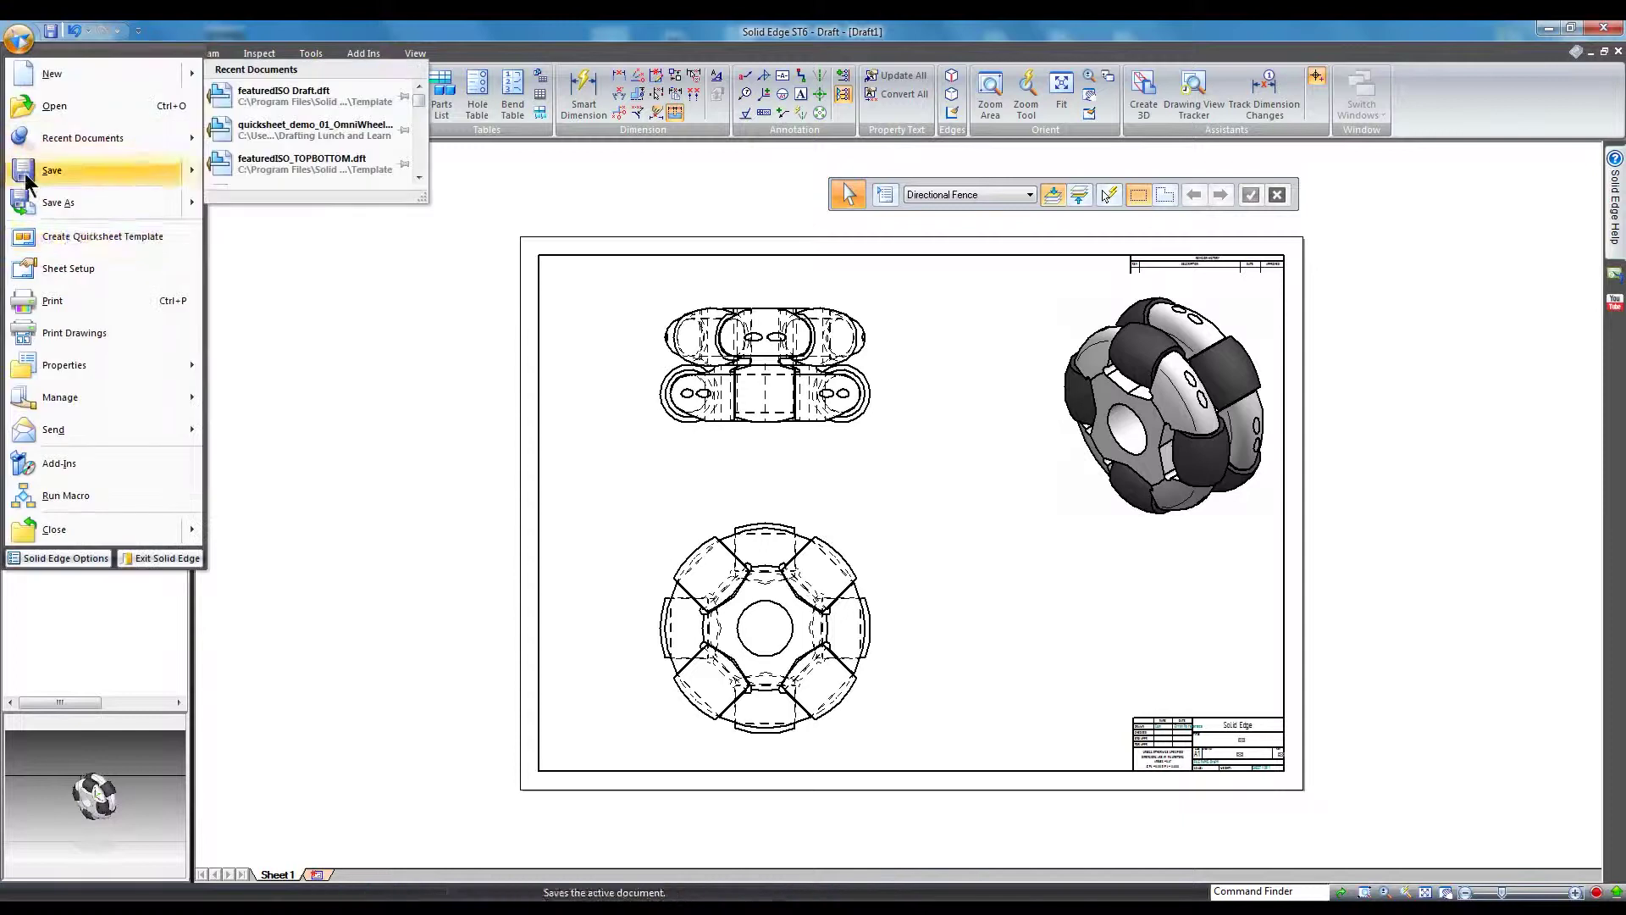
- Save the drawing as quicksheet_demo_01_OmniWheelASM.dft by prefixing 'quicksheet_demo_' to its name
left_click(58, 202)
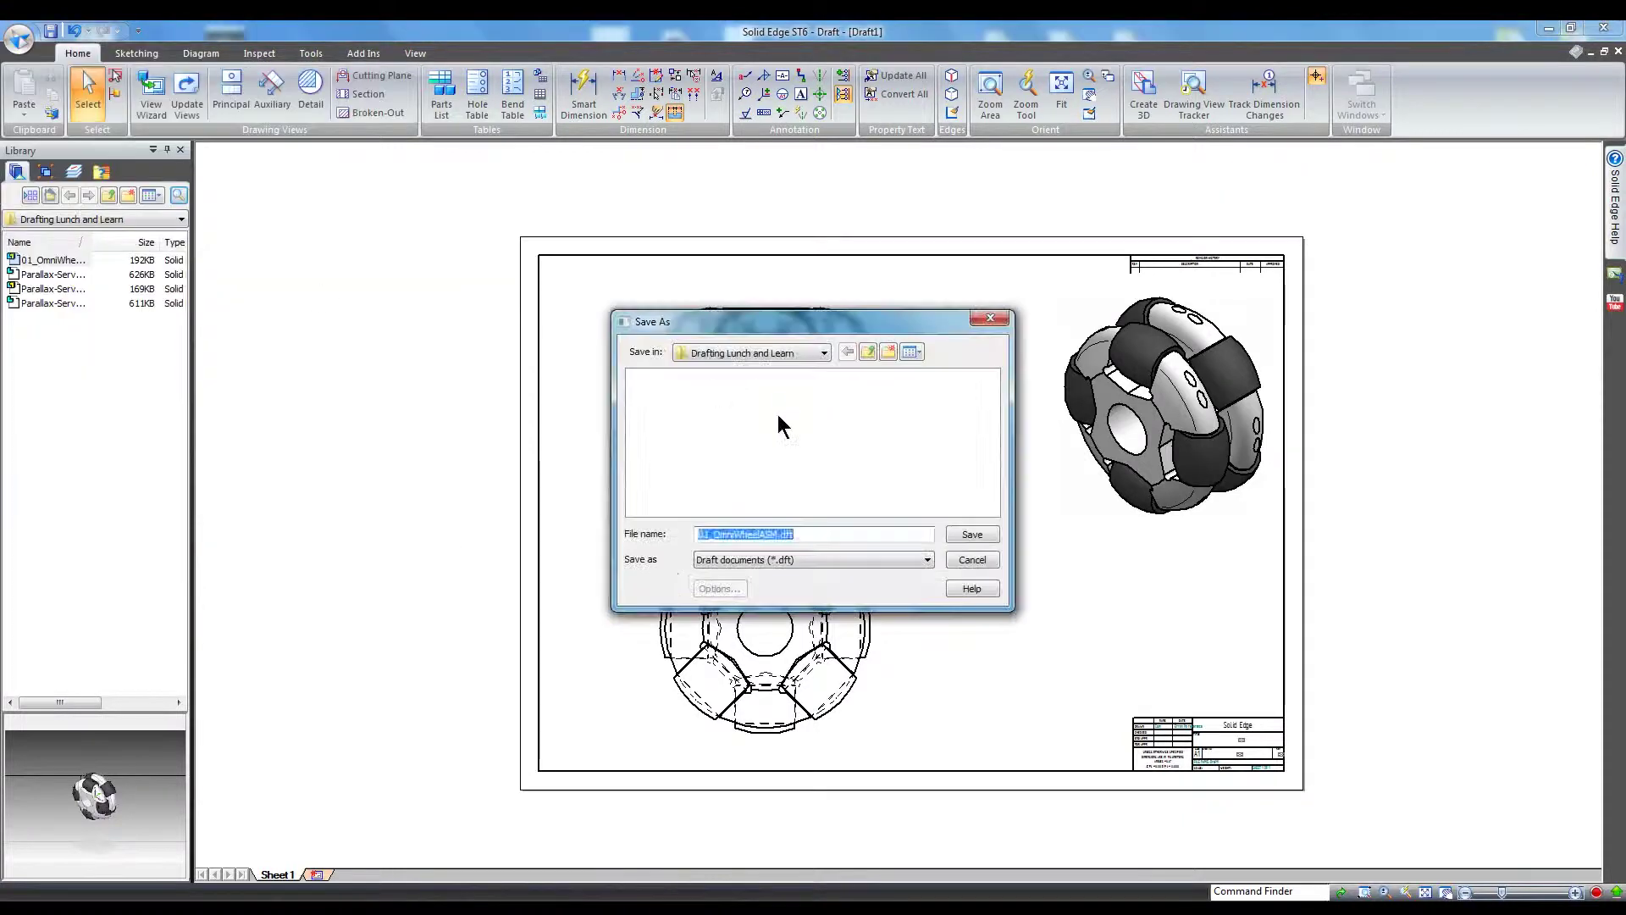
key("End")
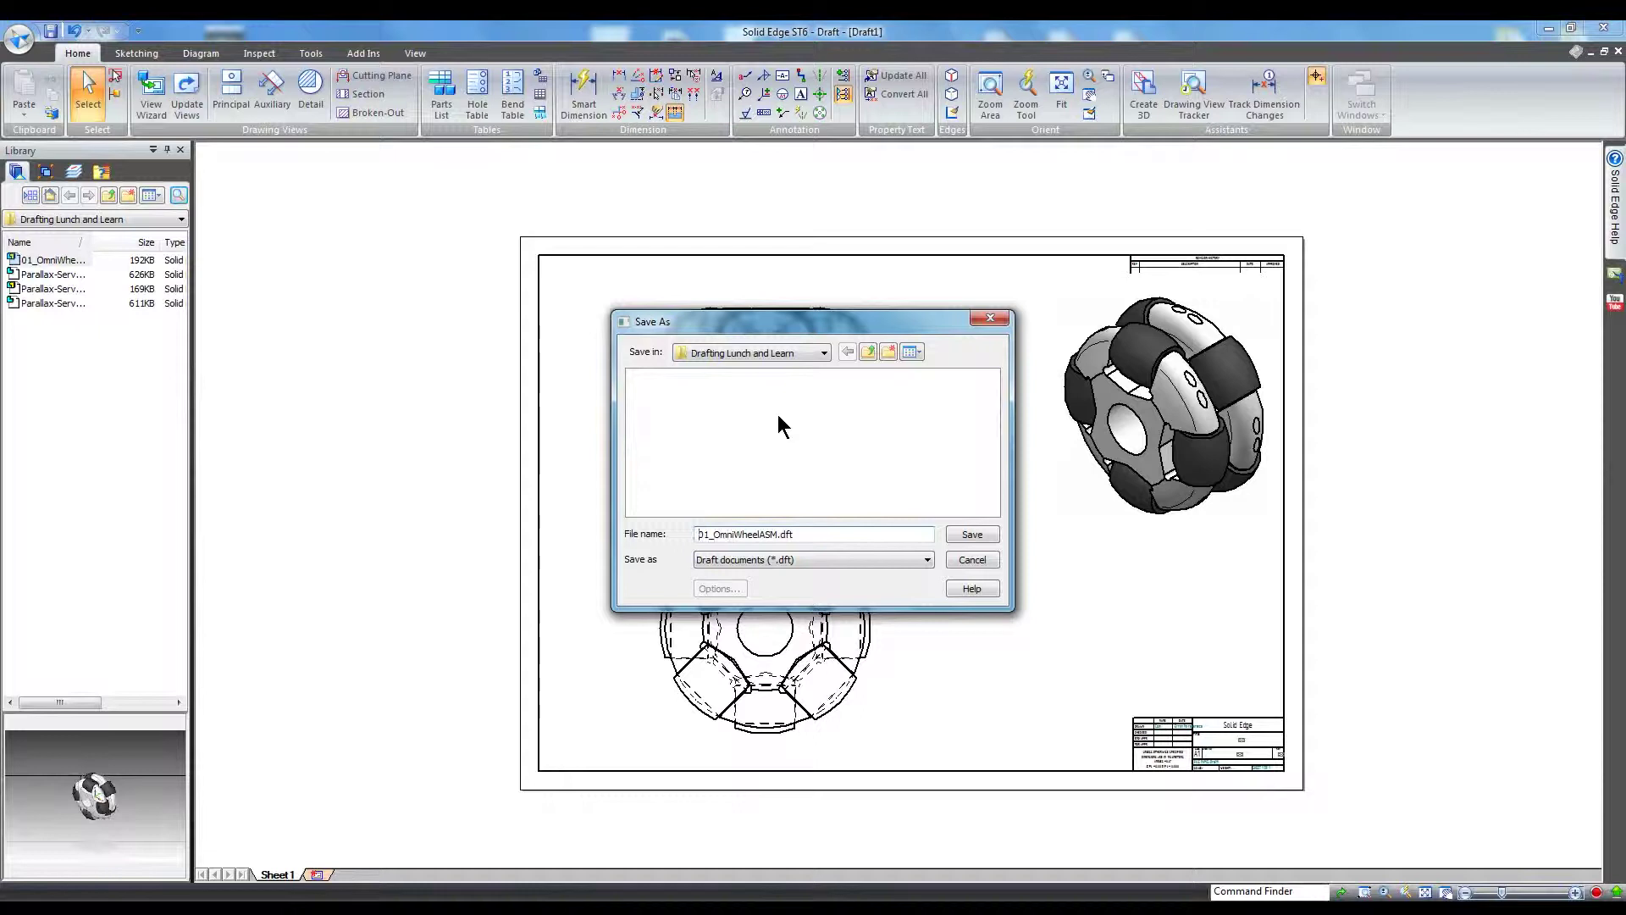
key("Home")
type("quicksheet_demo_")
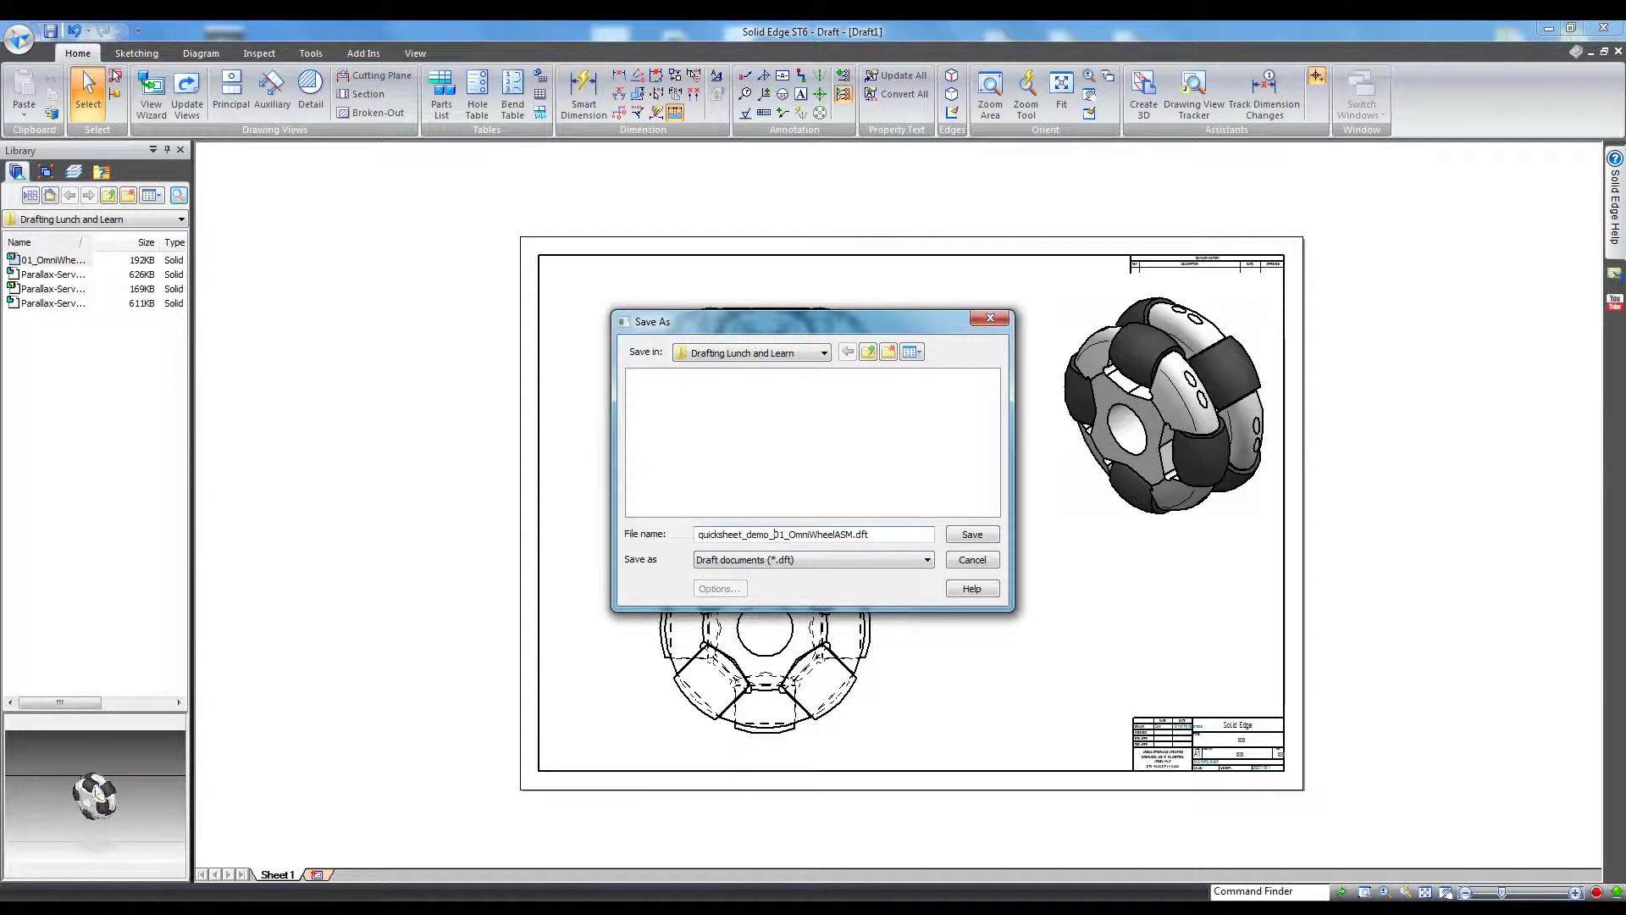
left_click(966, 530)
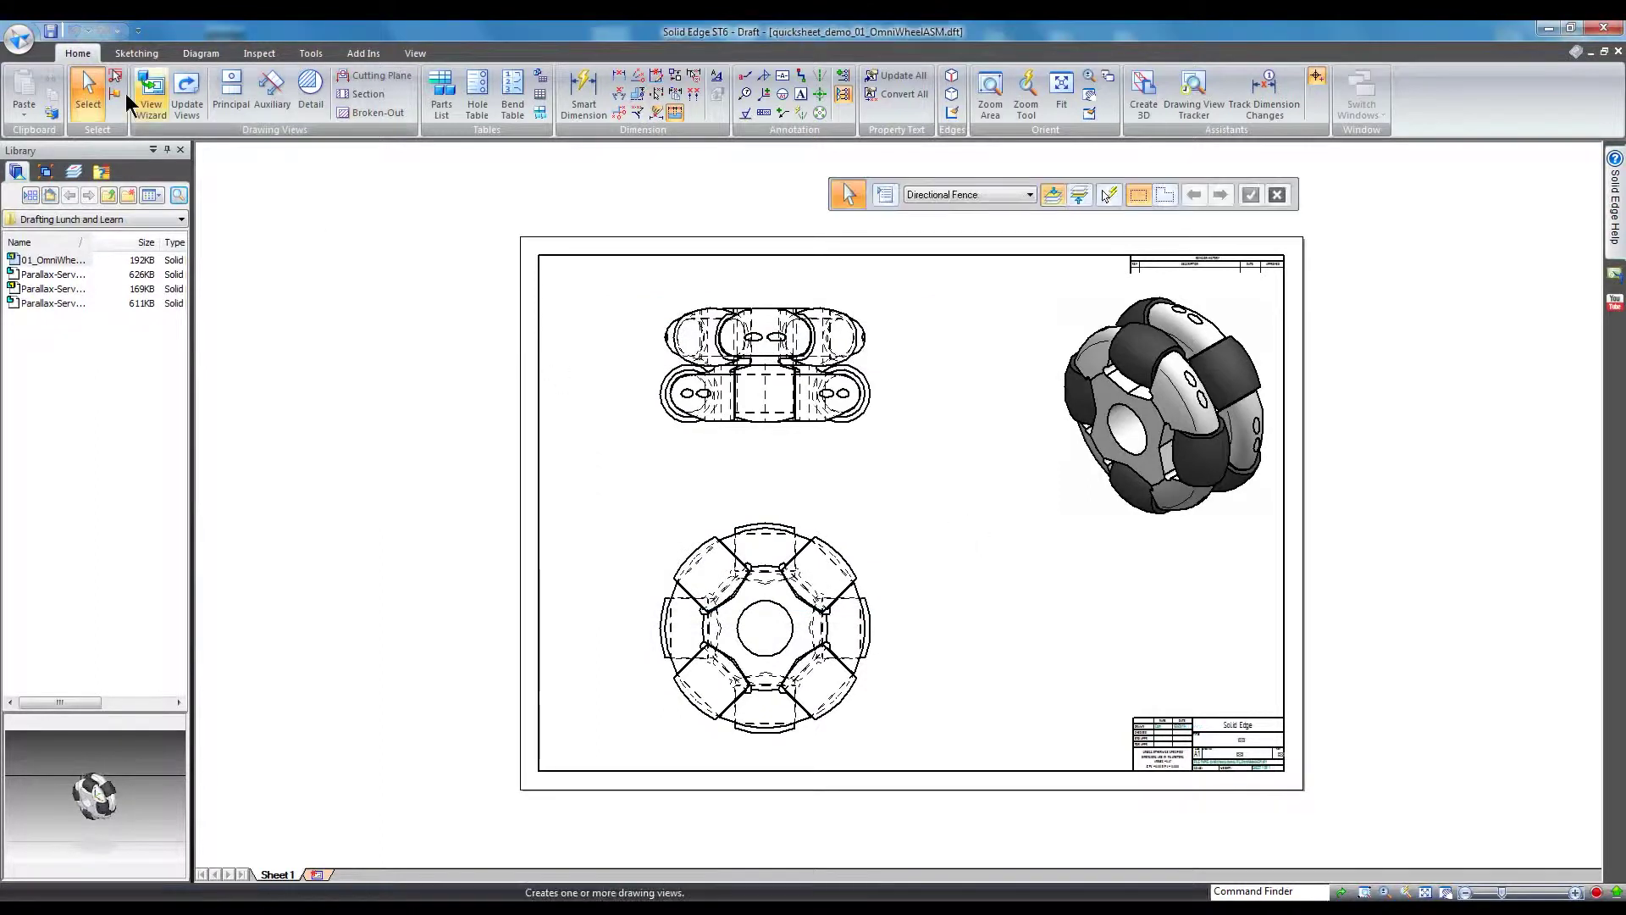
- Create a quicksheet template from the drawing, clearing the view geometry
left_click(20, 38)
left_click(74, 240)
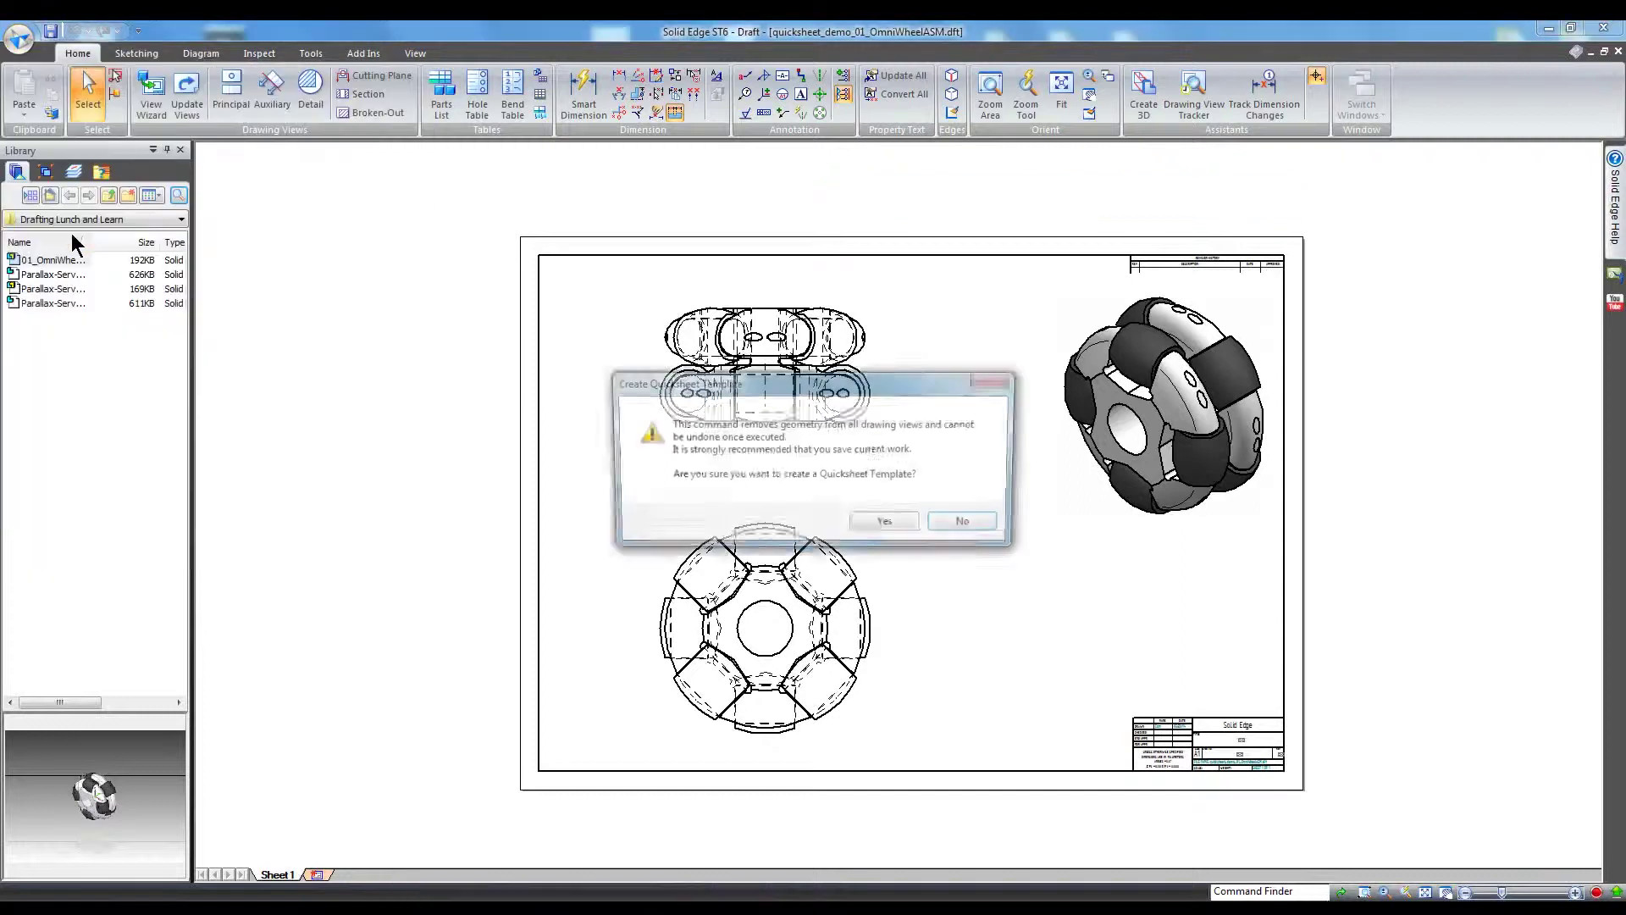
left_click(887, 523)
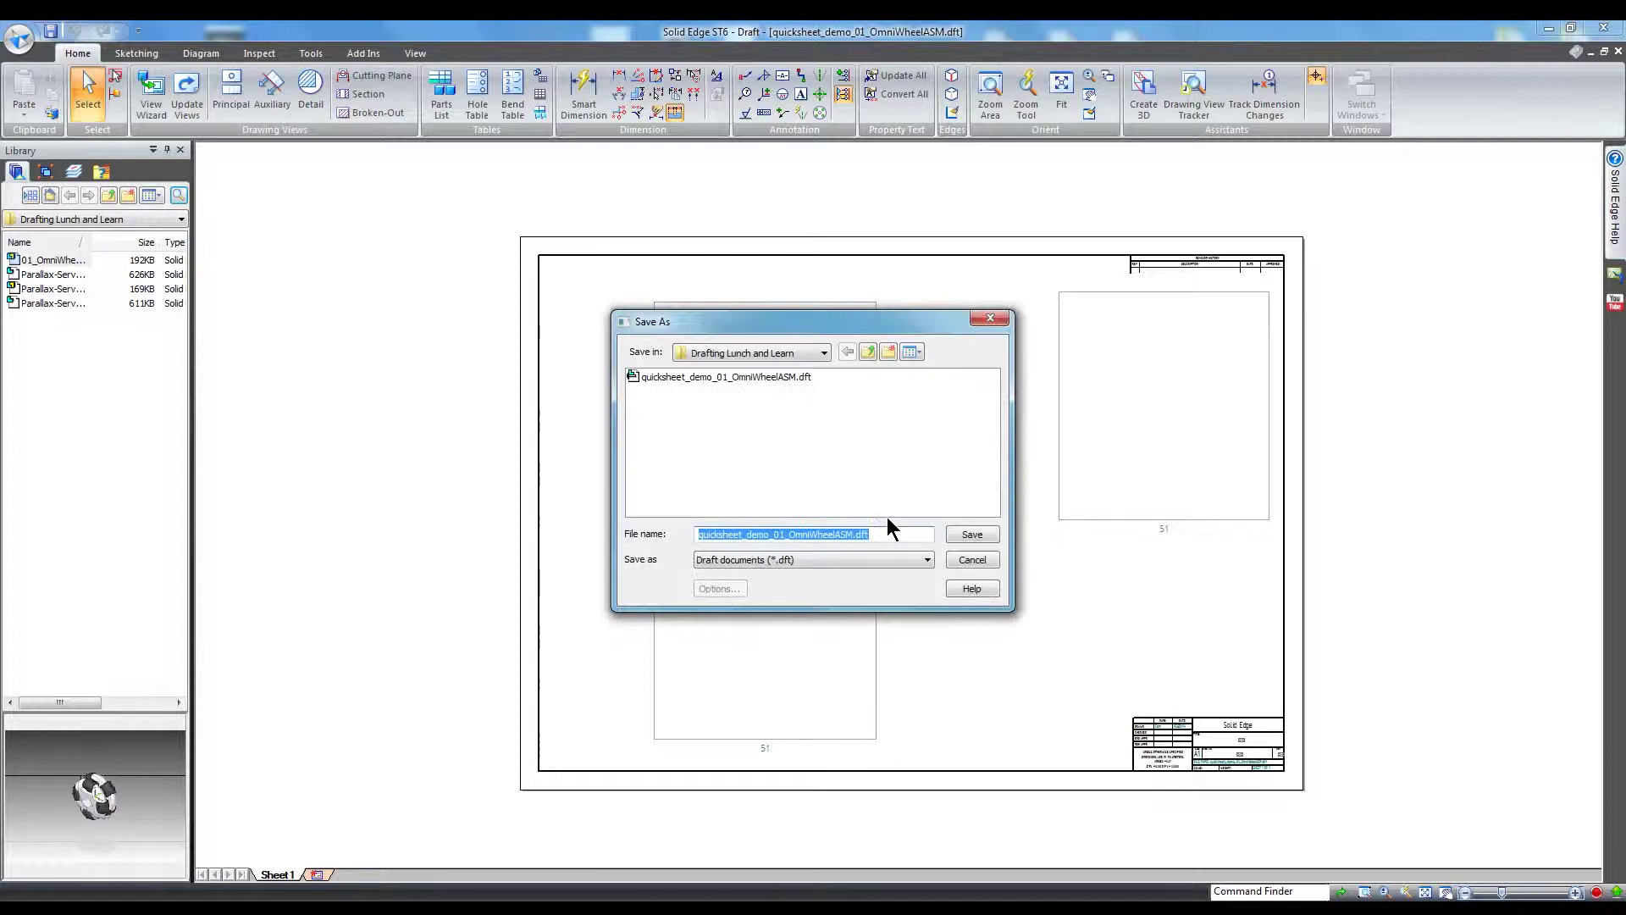
- Save the template as FeaturedISO.dft in C:\Program Files\Solid Edge ST6\Template
left_click(784, 354)
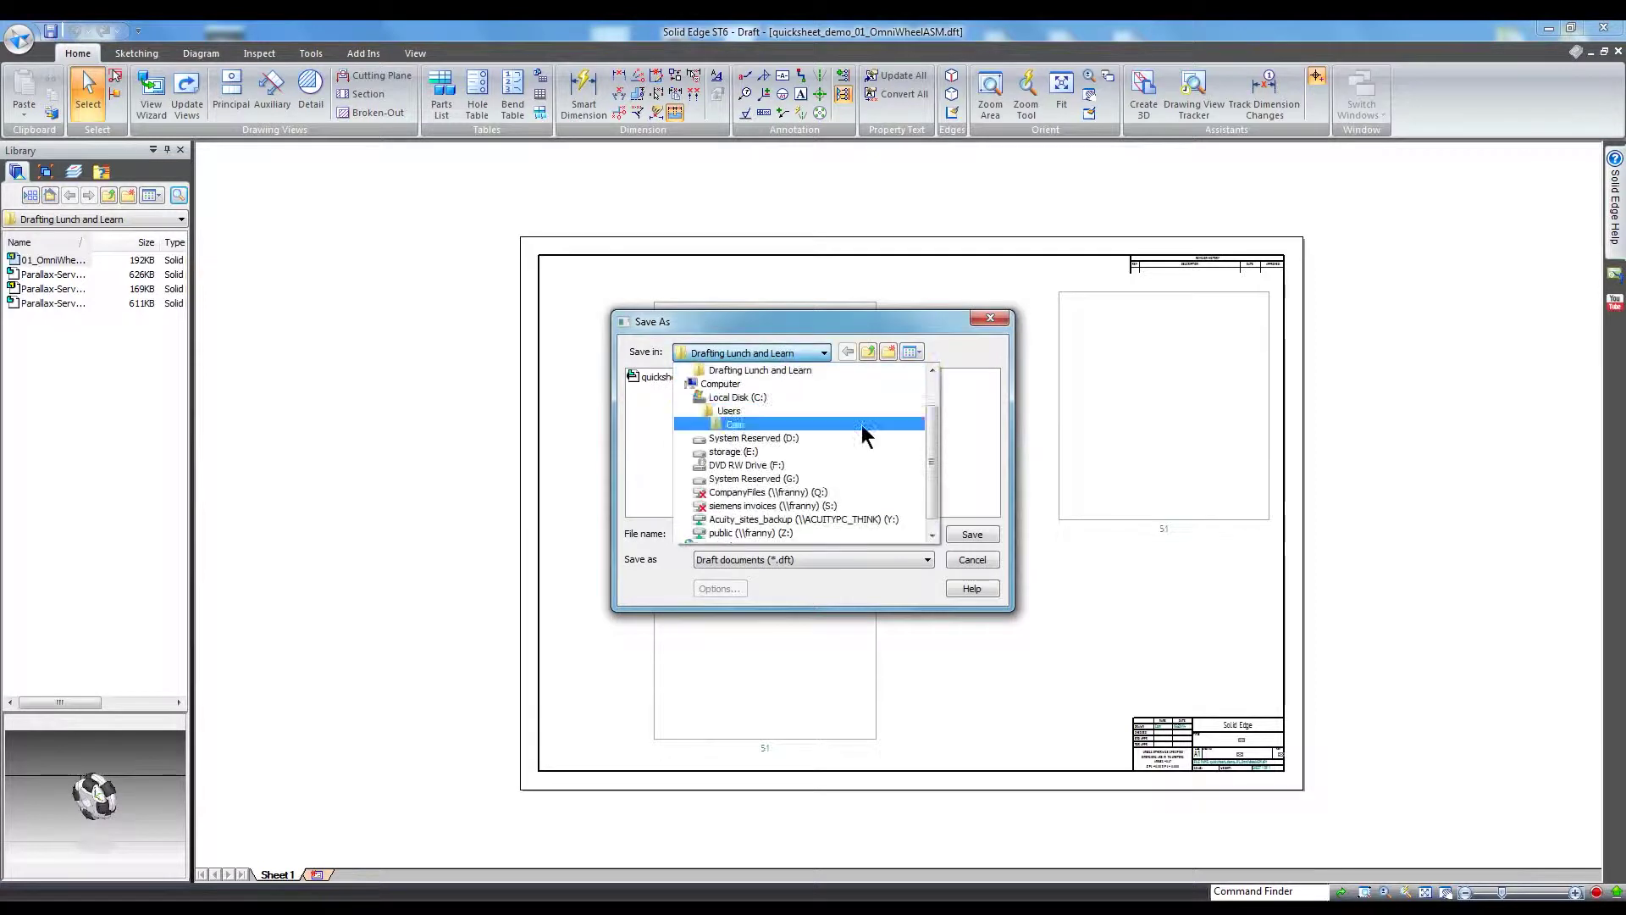
left_click(889, 397)
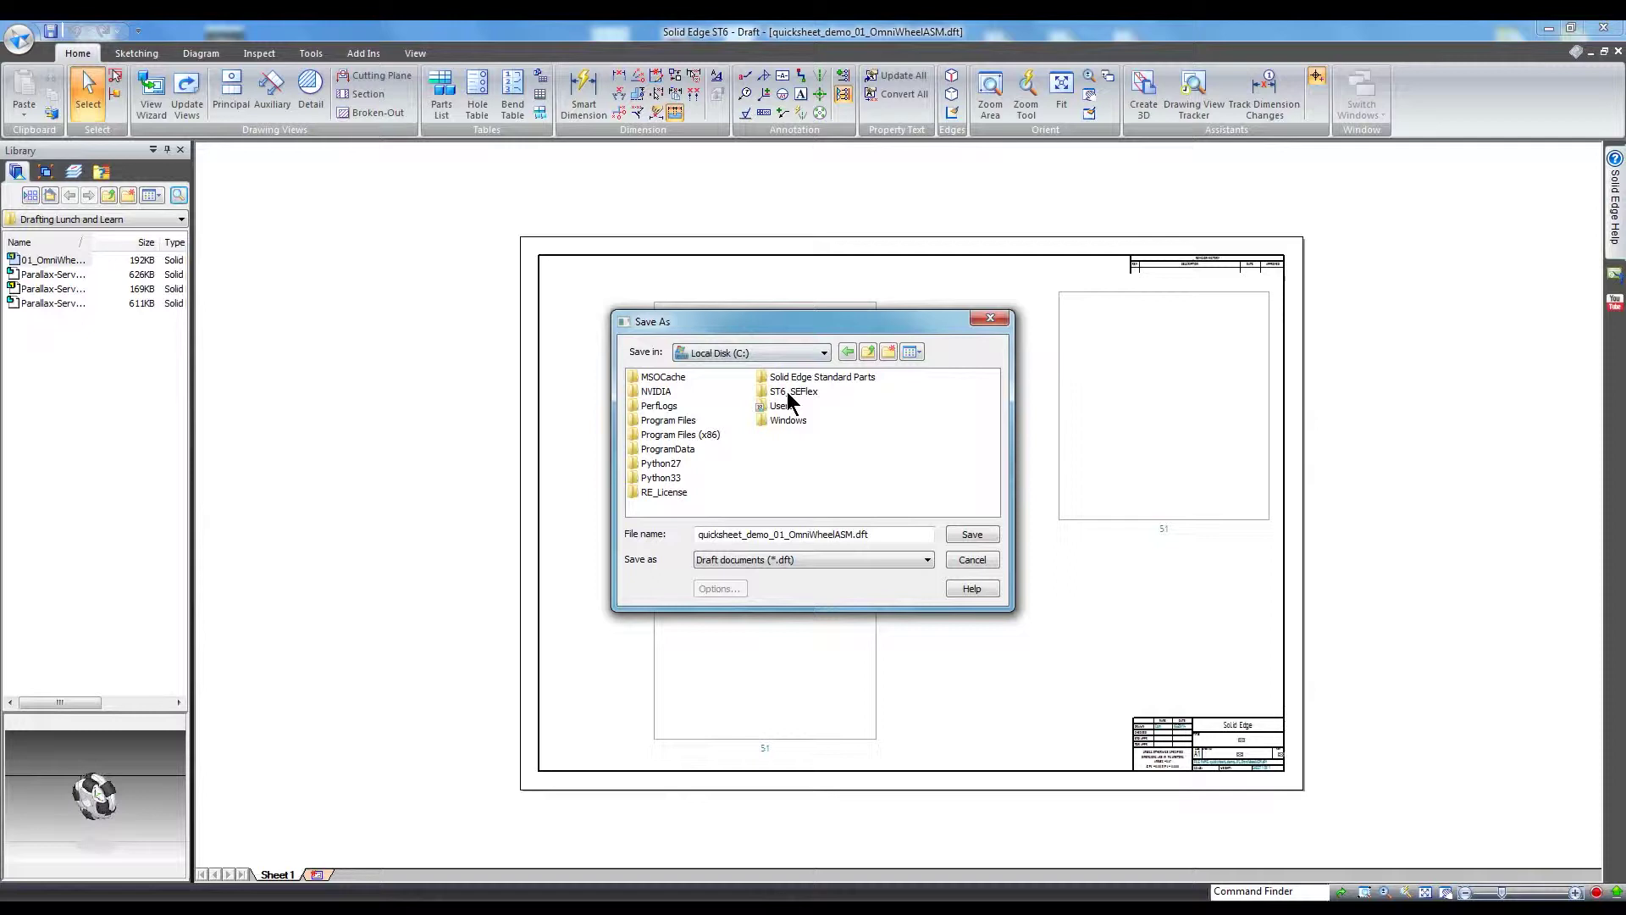
double_click(673, 421)
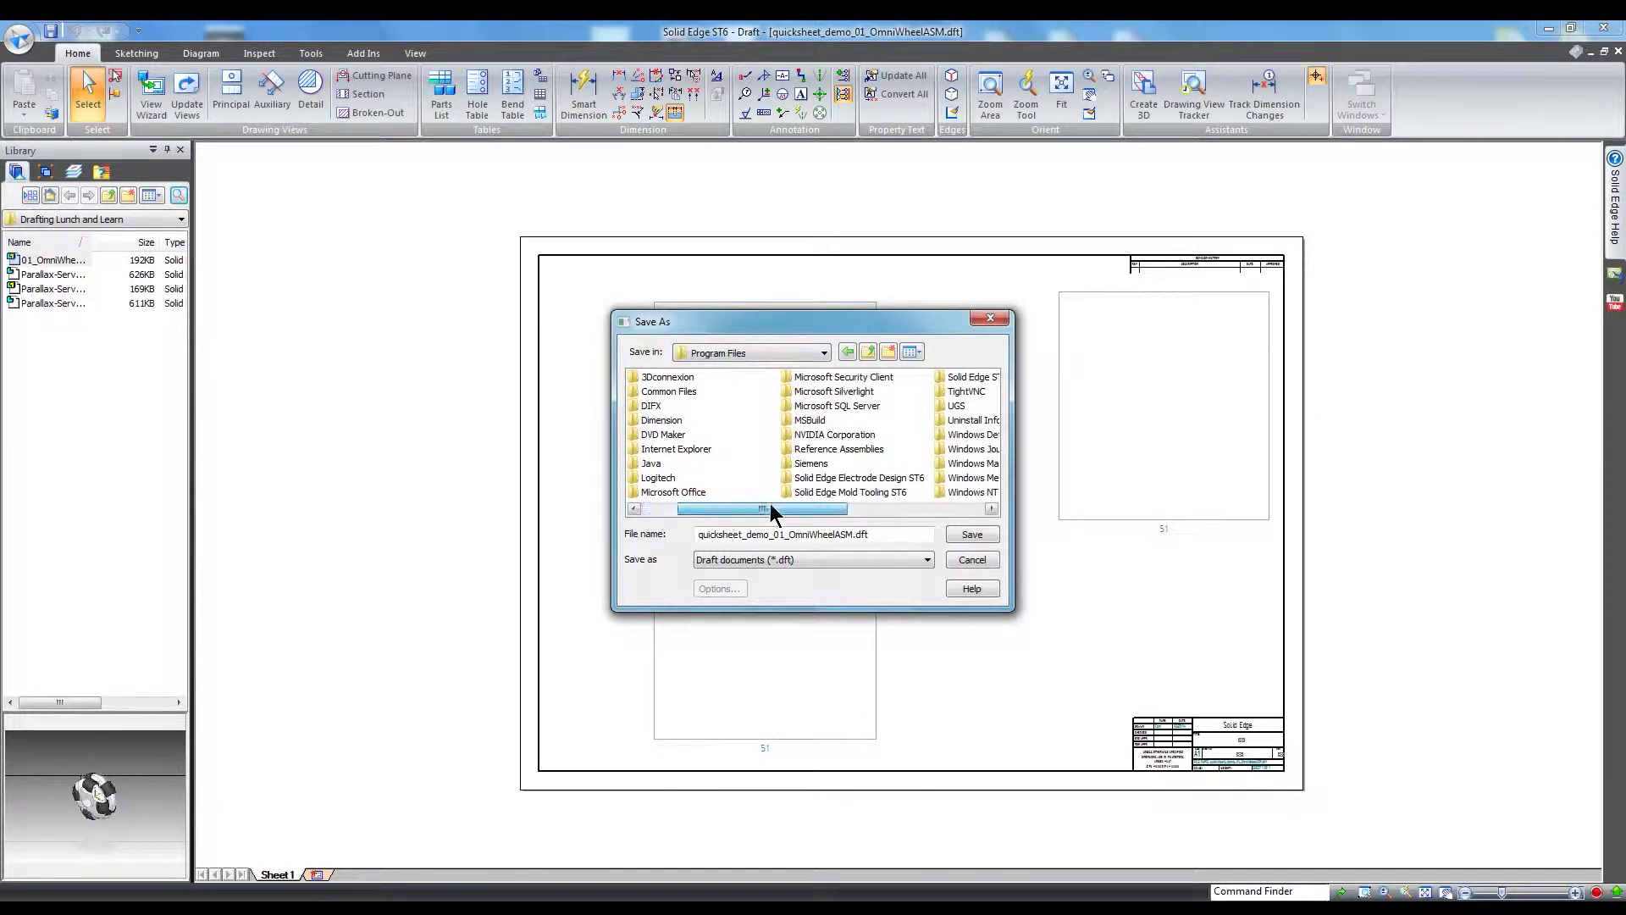
left_click_drag(772, 512, 911, 512)
left_click(816, 376)
left_click(967, 529)
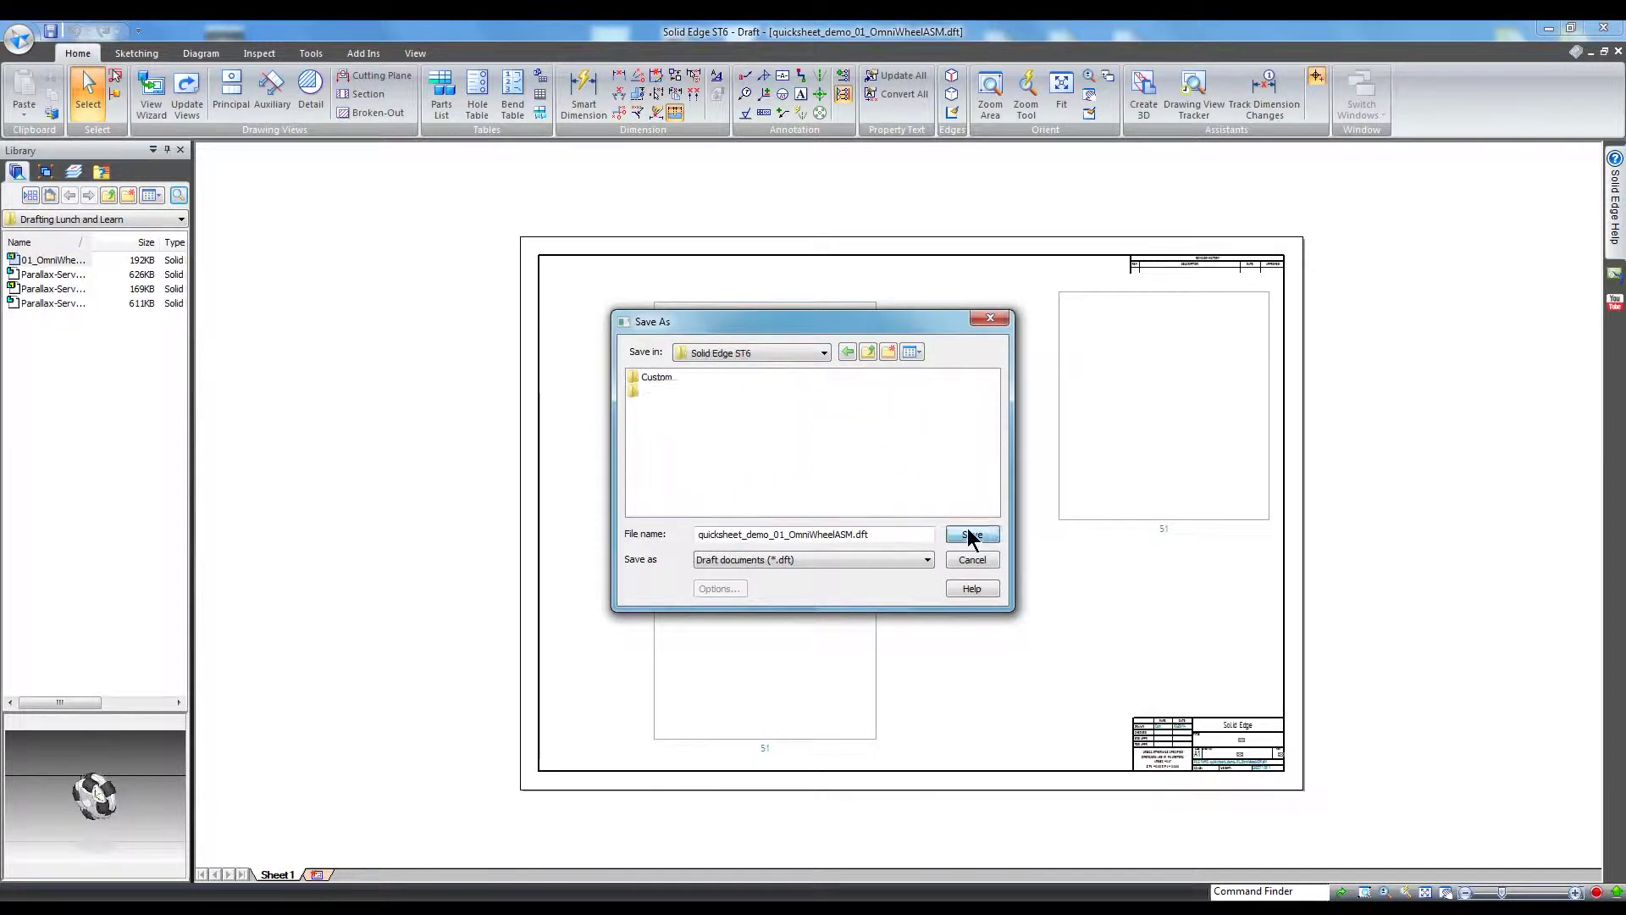
double_click(777, 424)
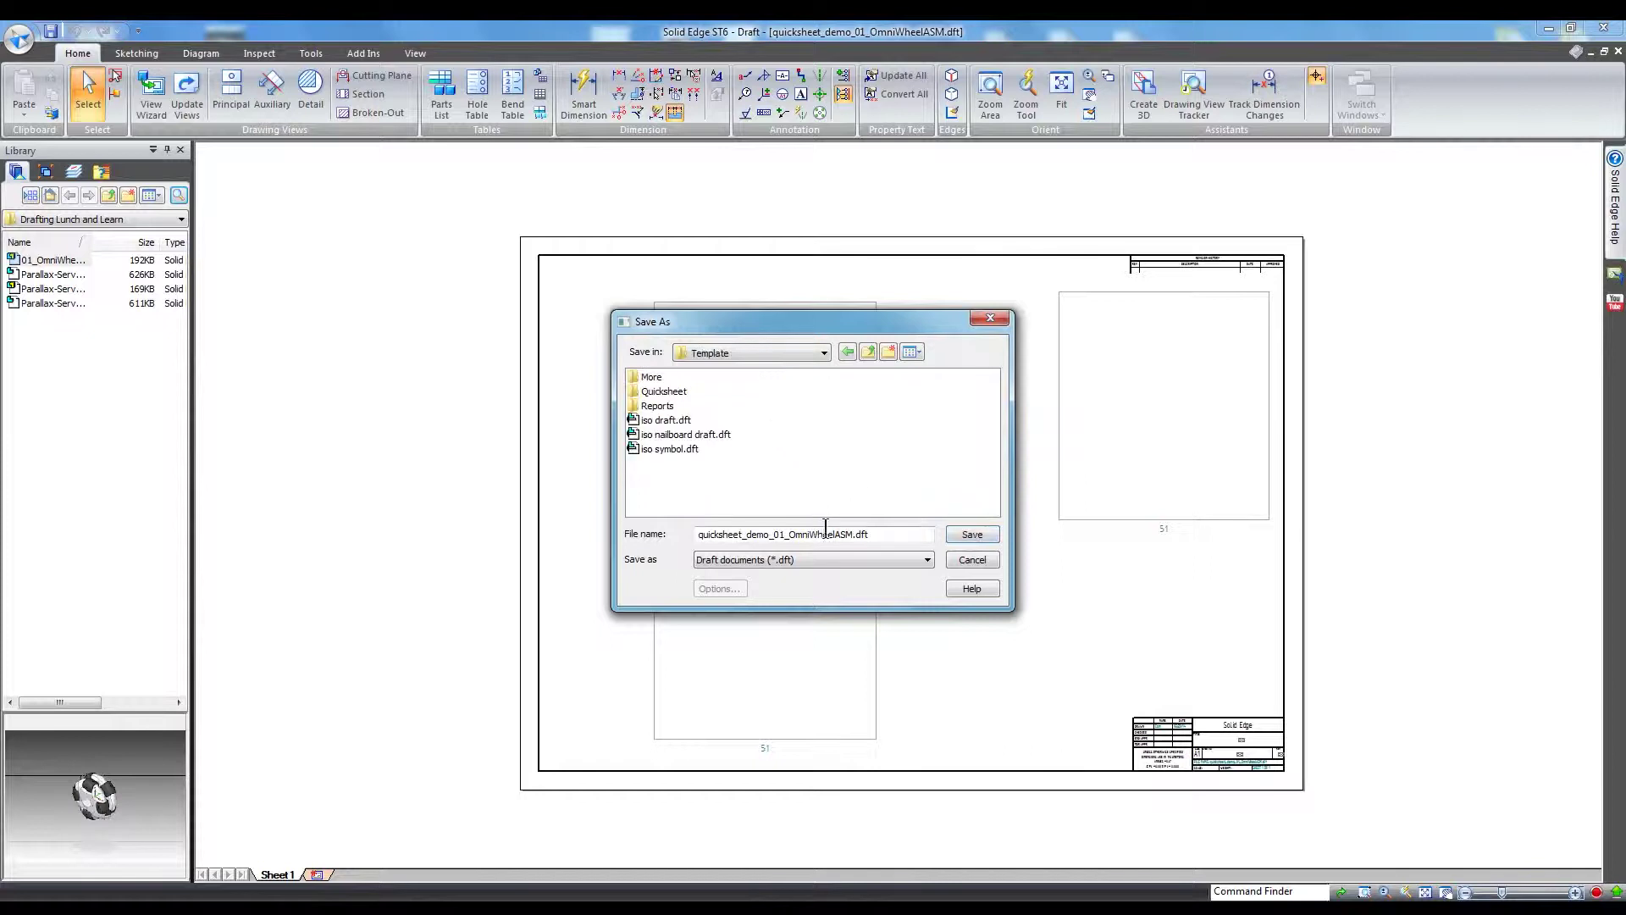
left_click_drag(855, 534, 672, 534)
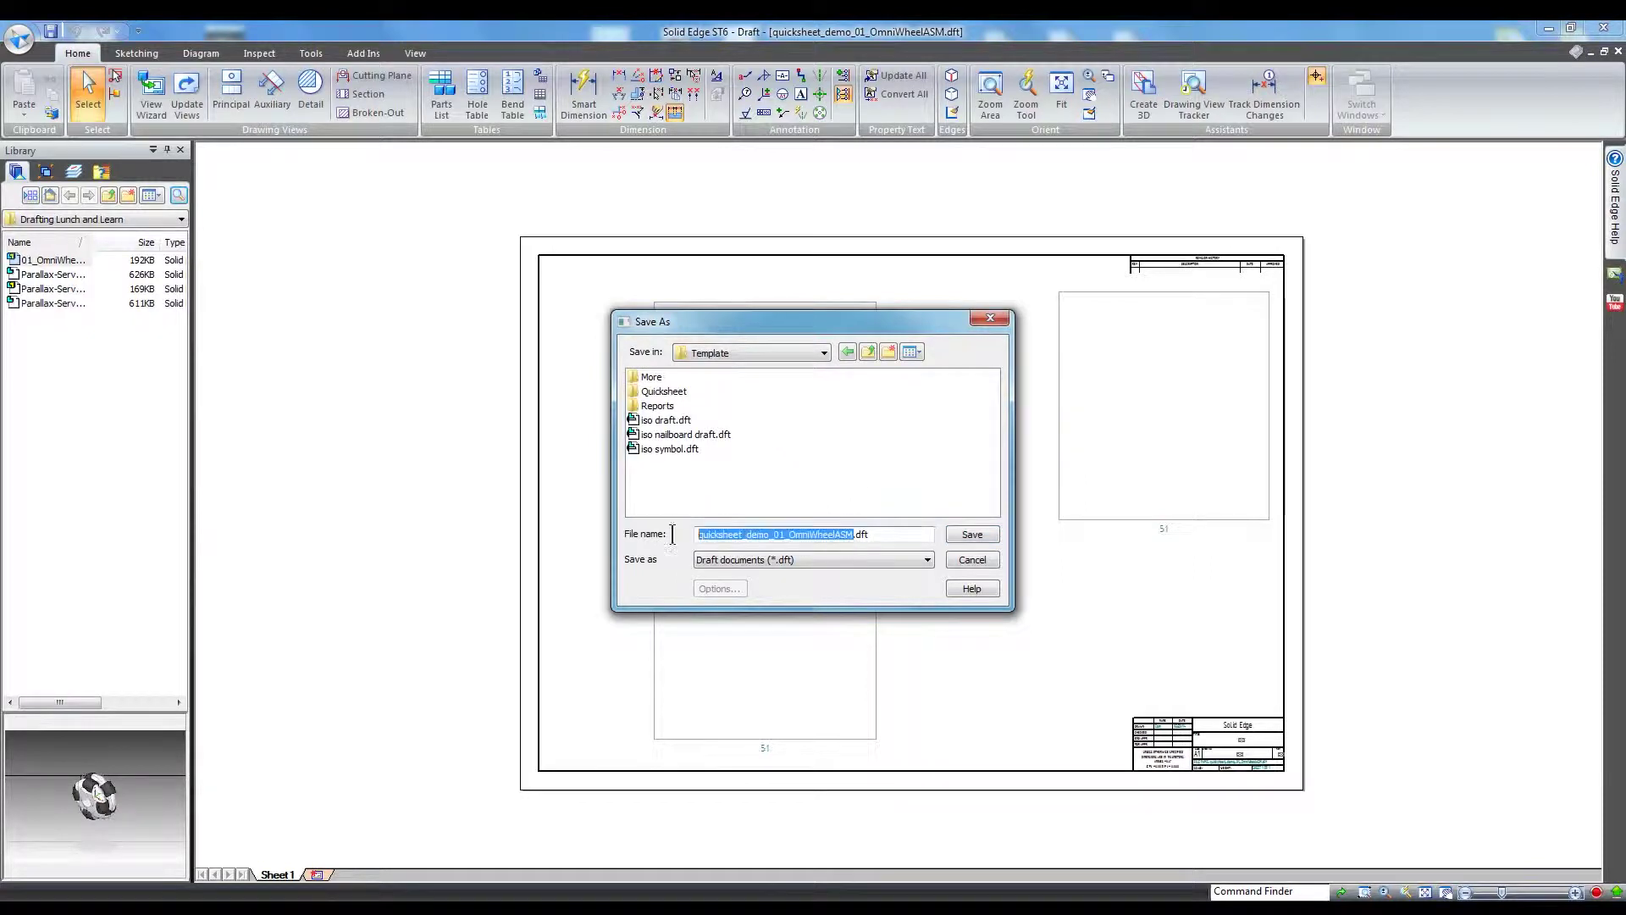
type("Featured")
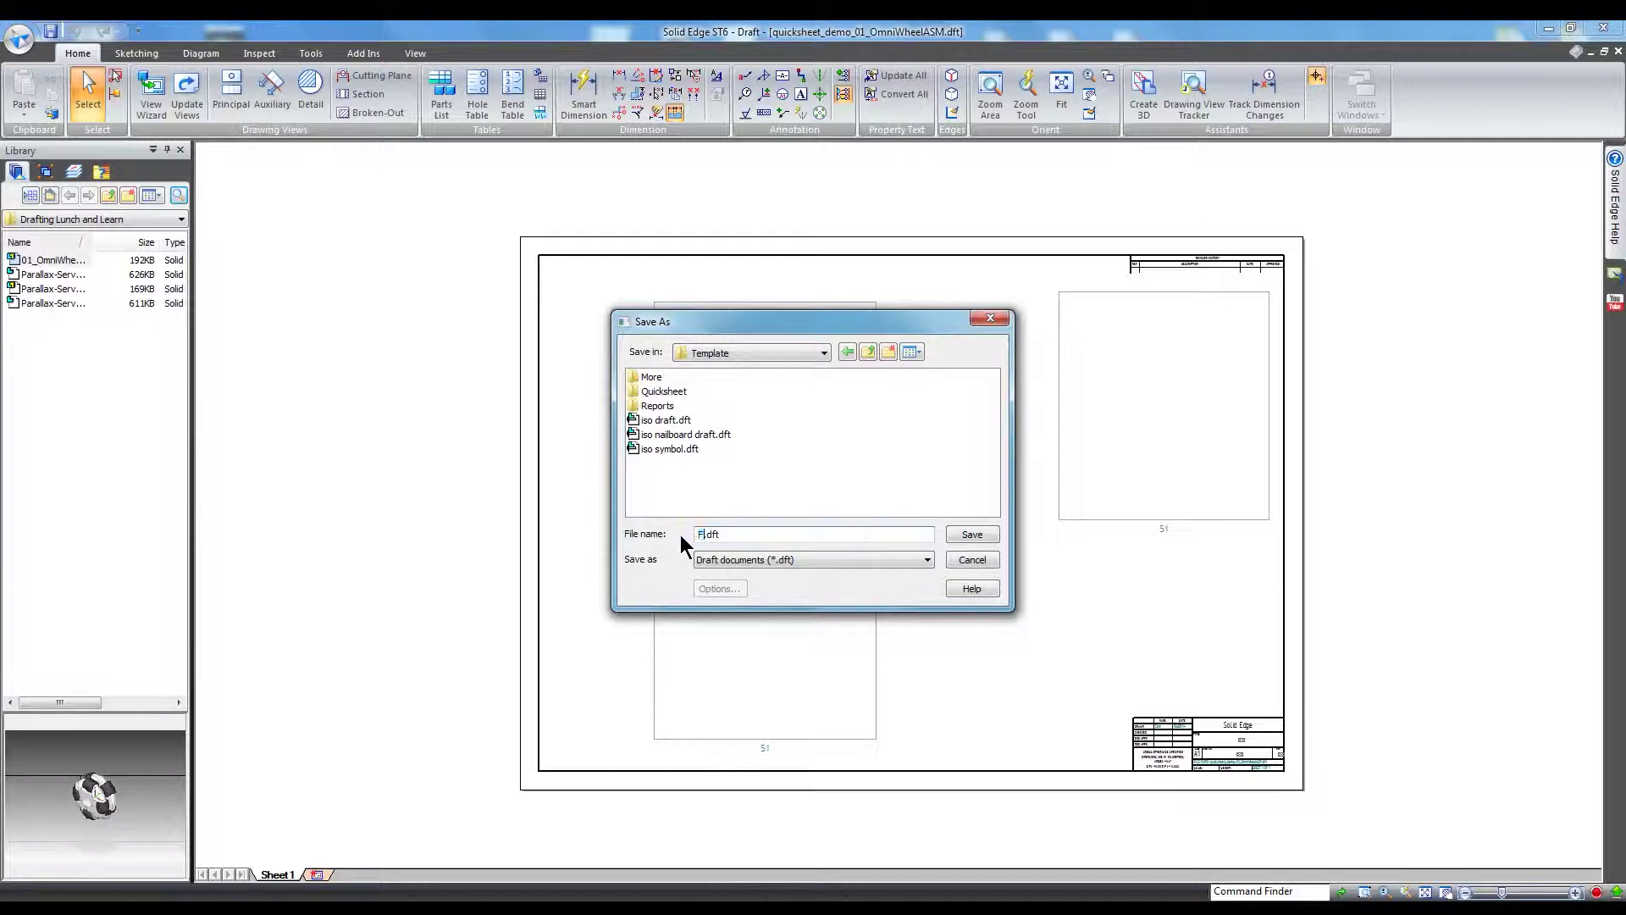
type("ISO")
left_click(962, 530)
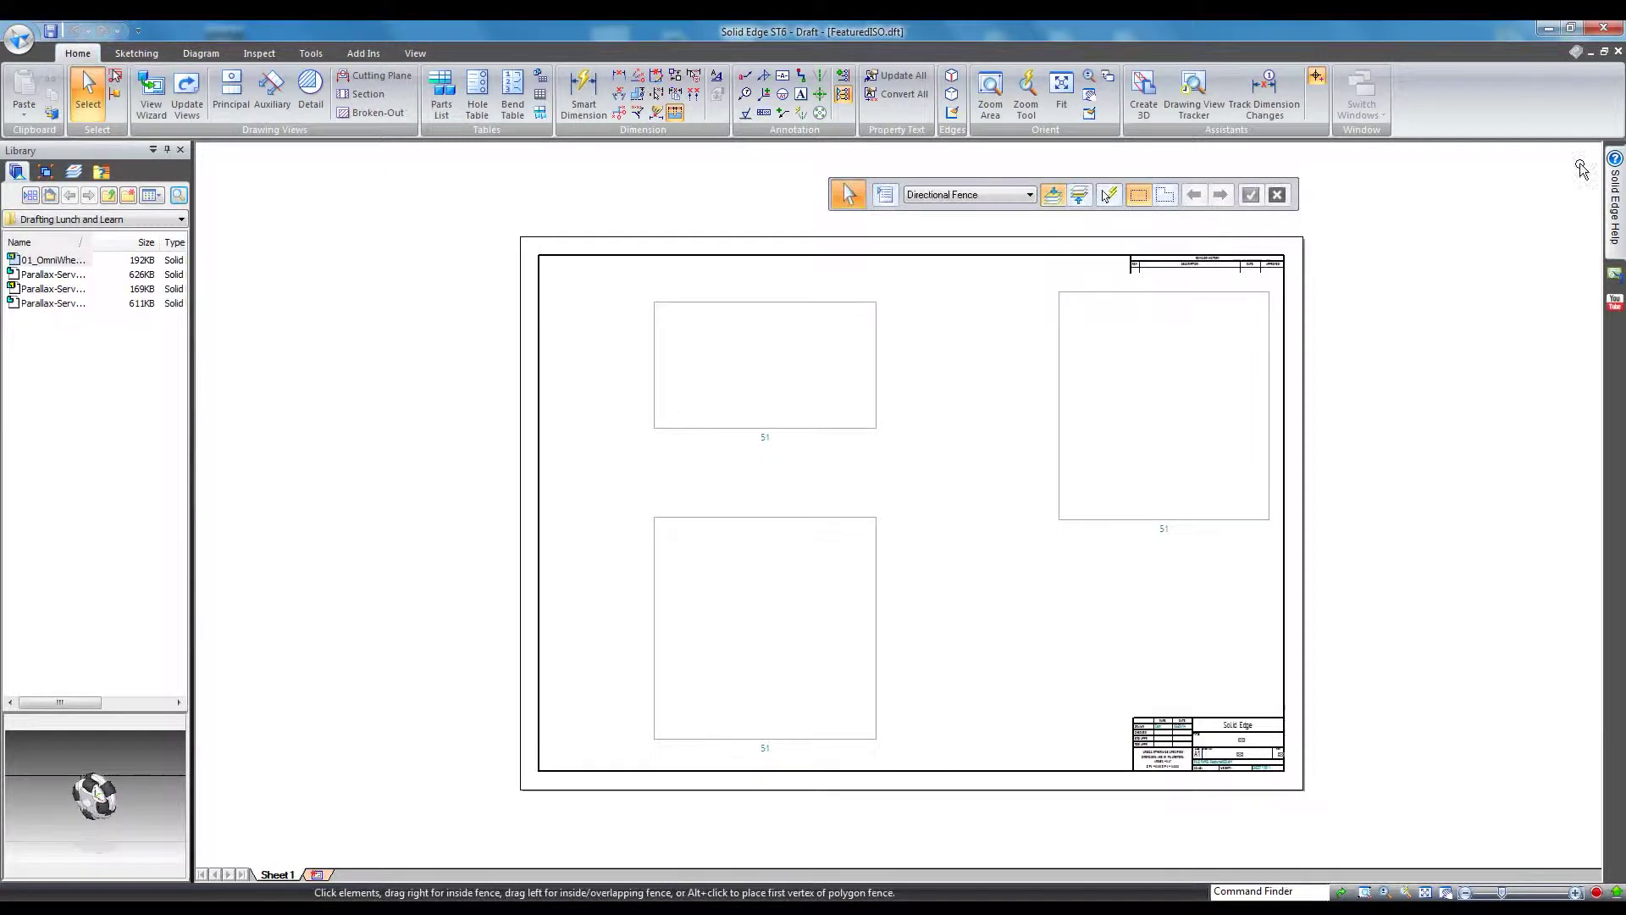
- Close the template and add a 'Featured ISO Draft' create entry using FeaturedISO.dft
left_click(1618, 53)
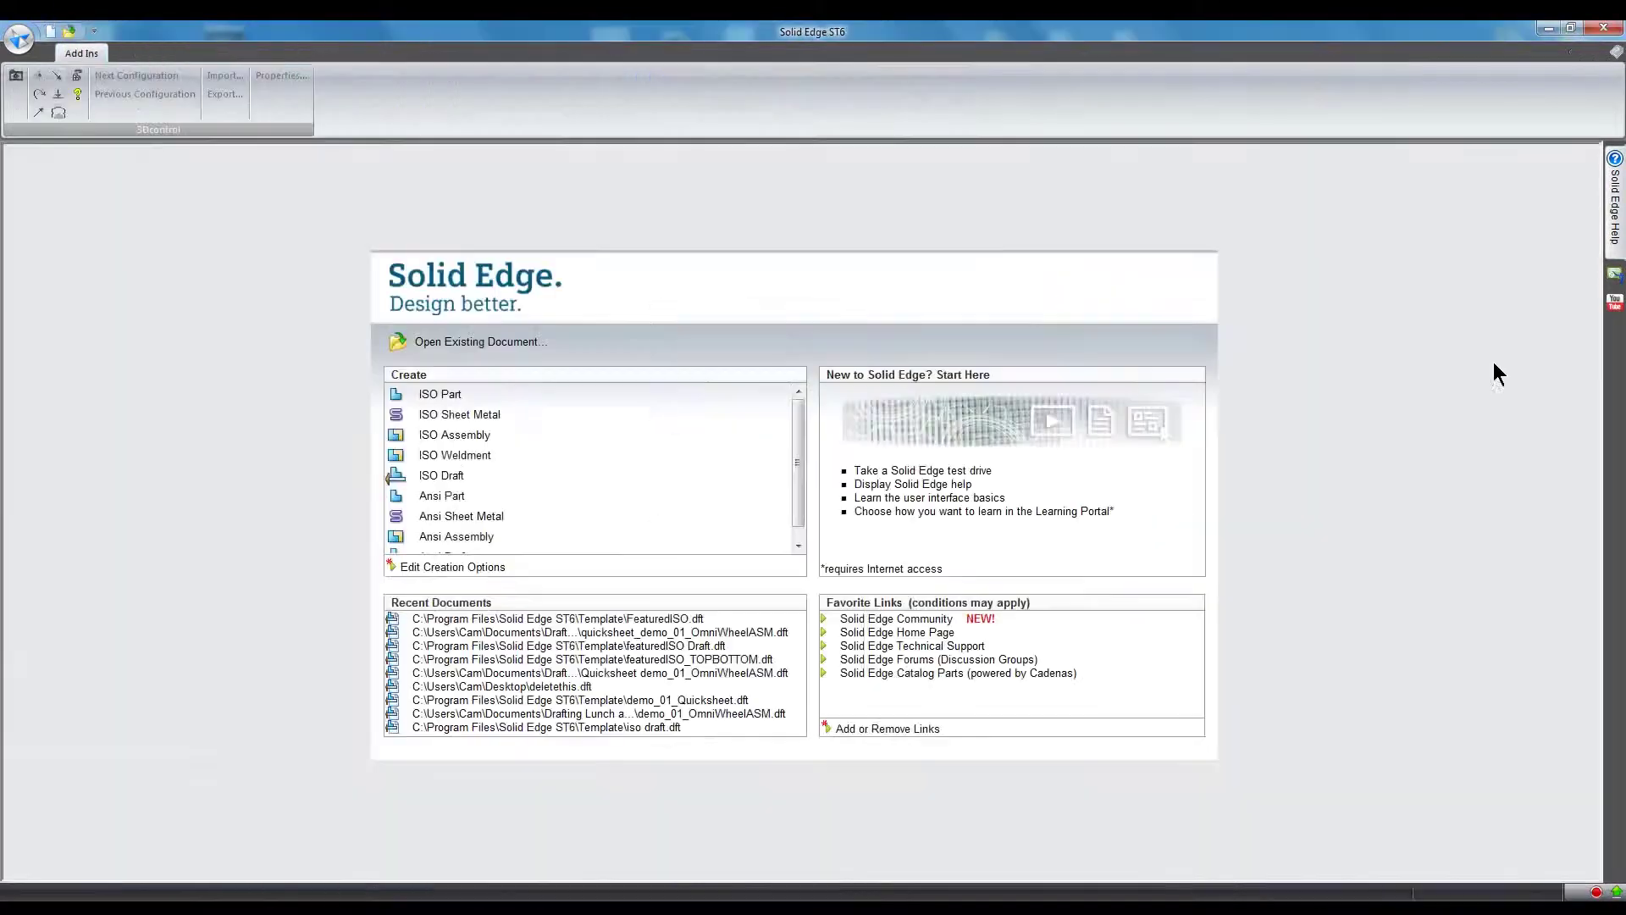
left_click(501, 568)
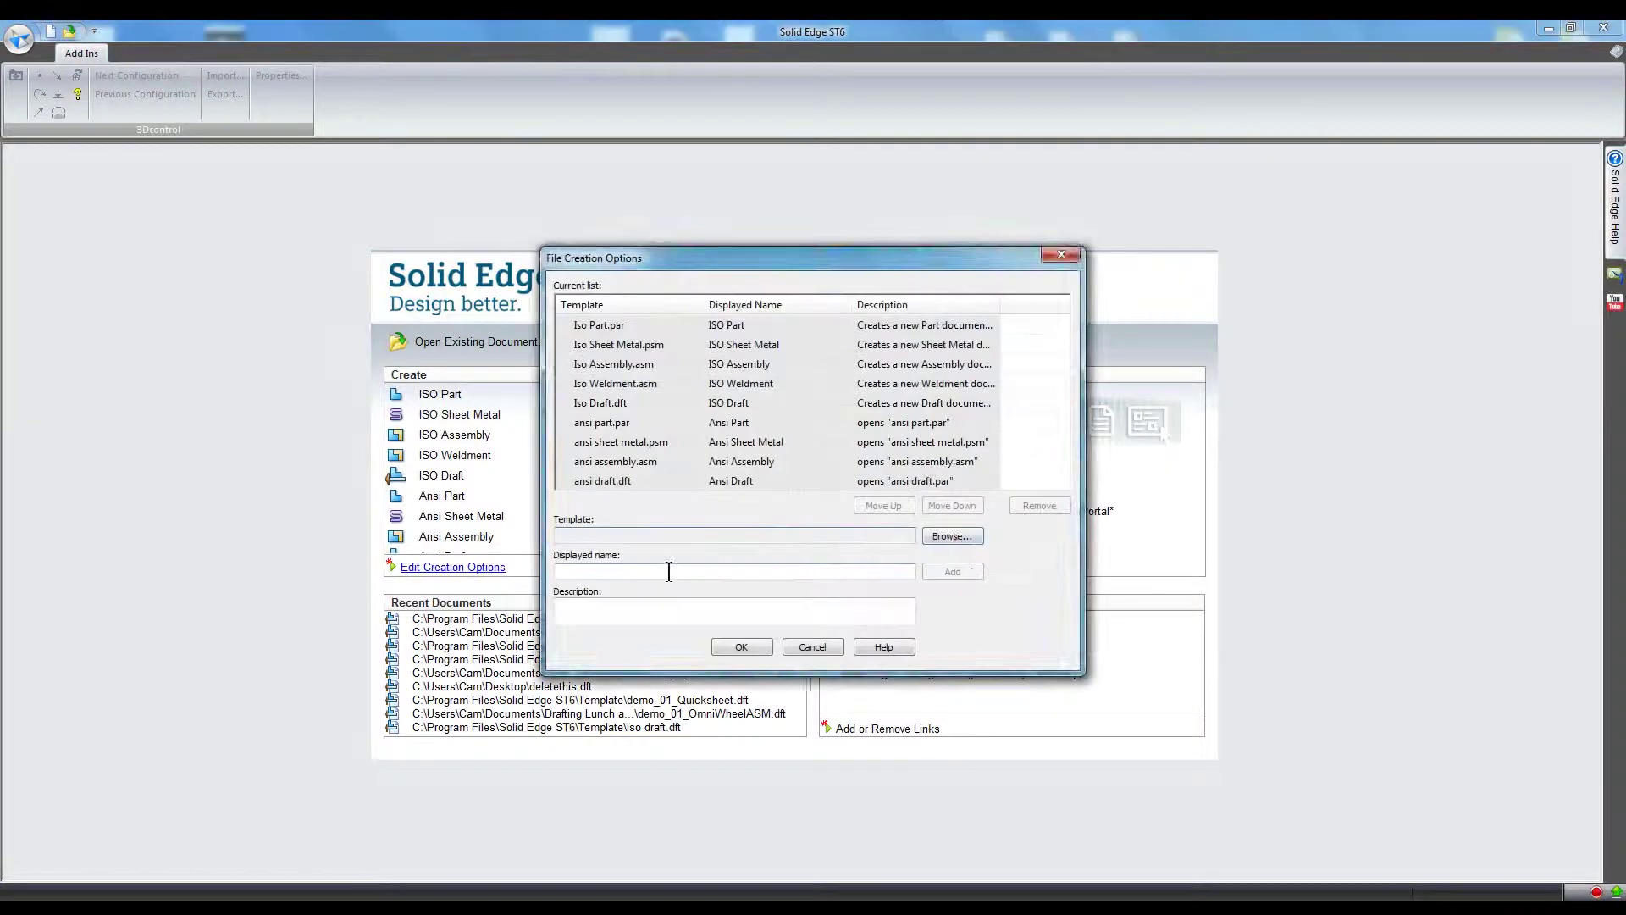
left_click(951, 537)
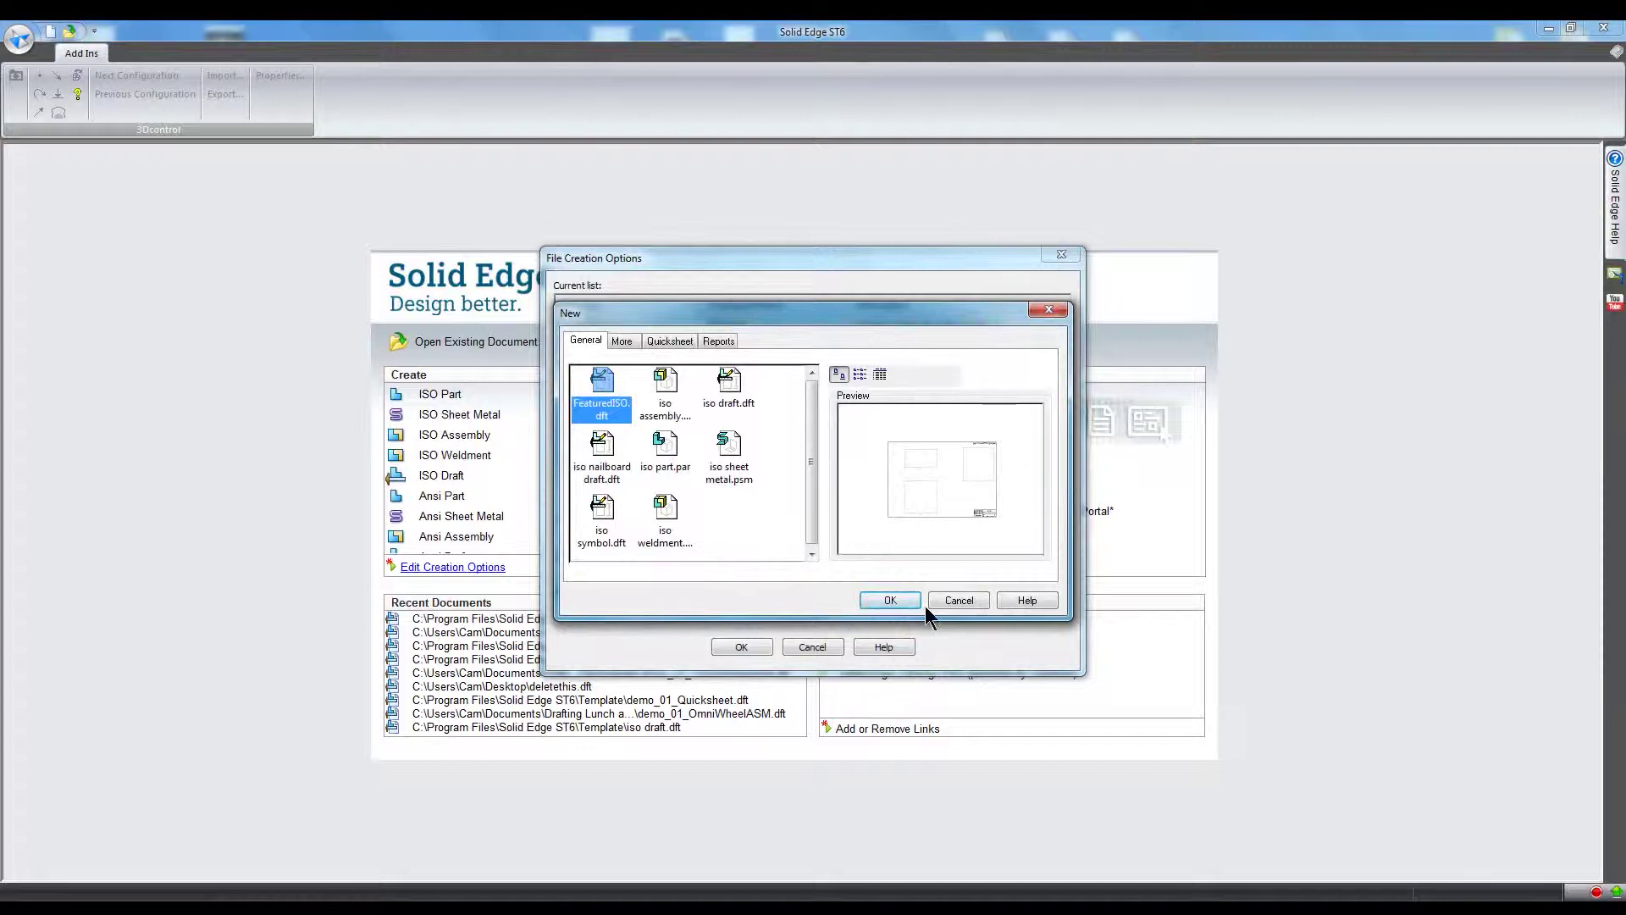
left_click(889, 601)
type("Featured ISO Draft")
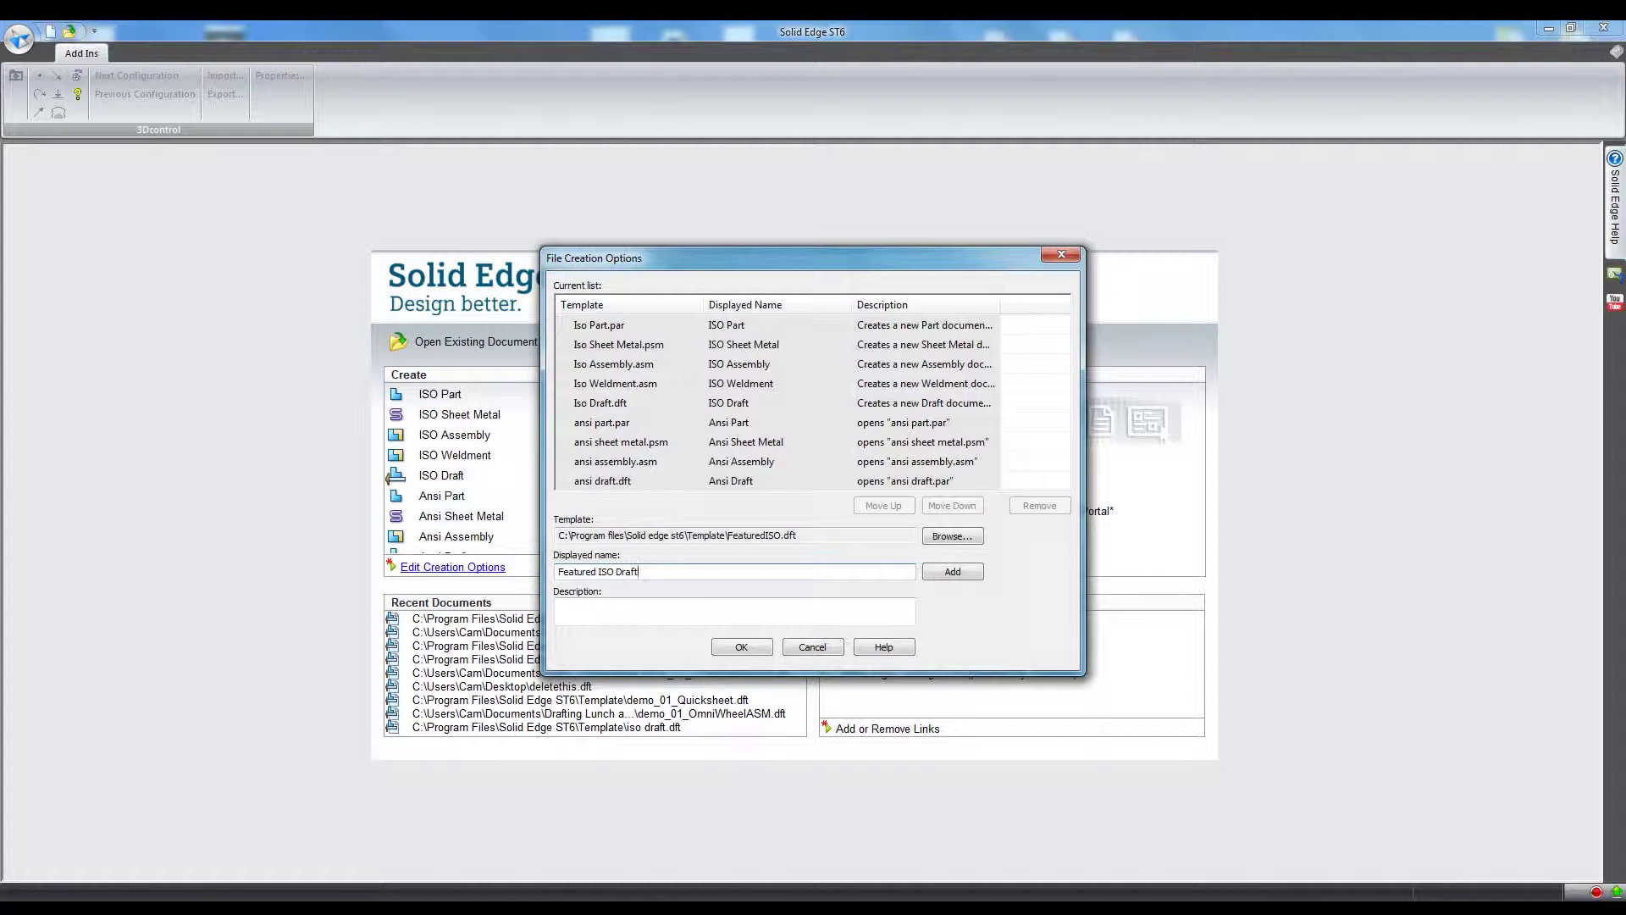
left_click(953, 572)
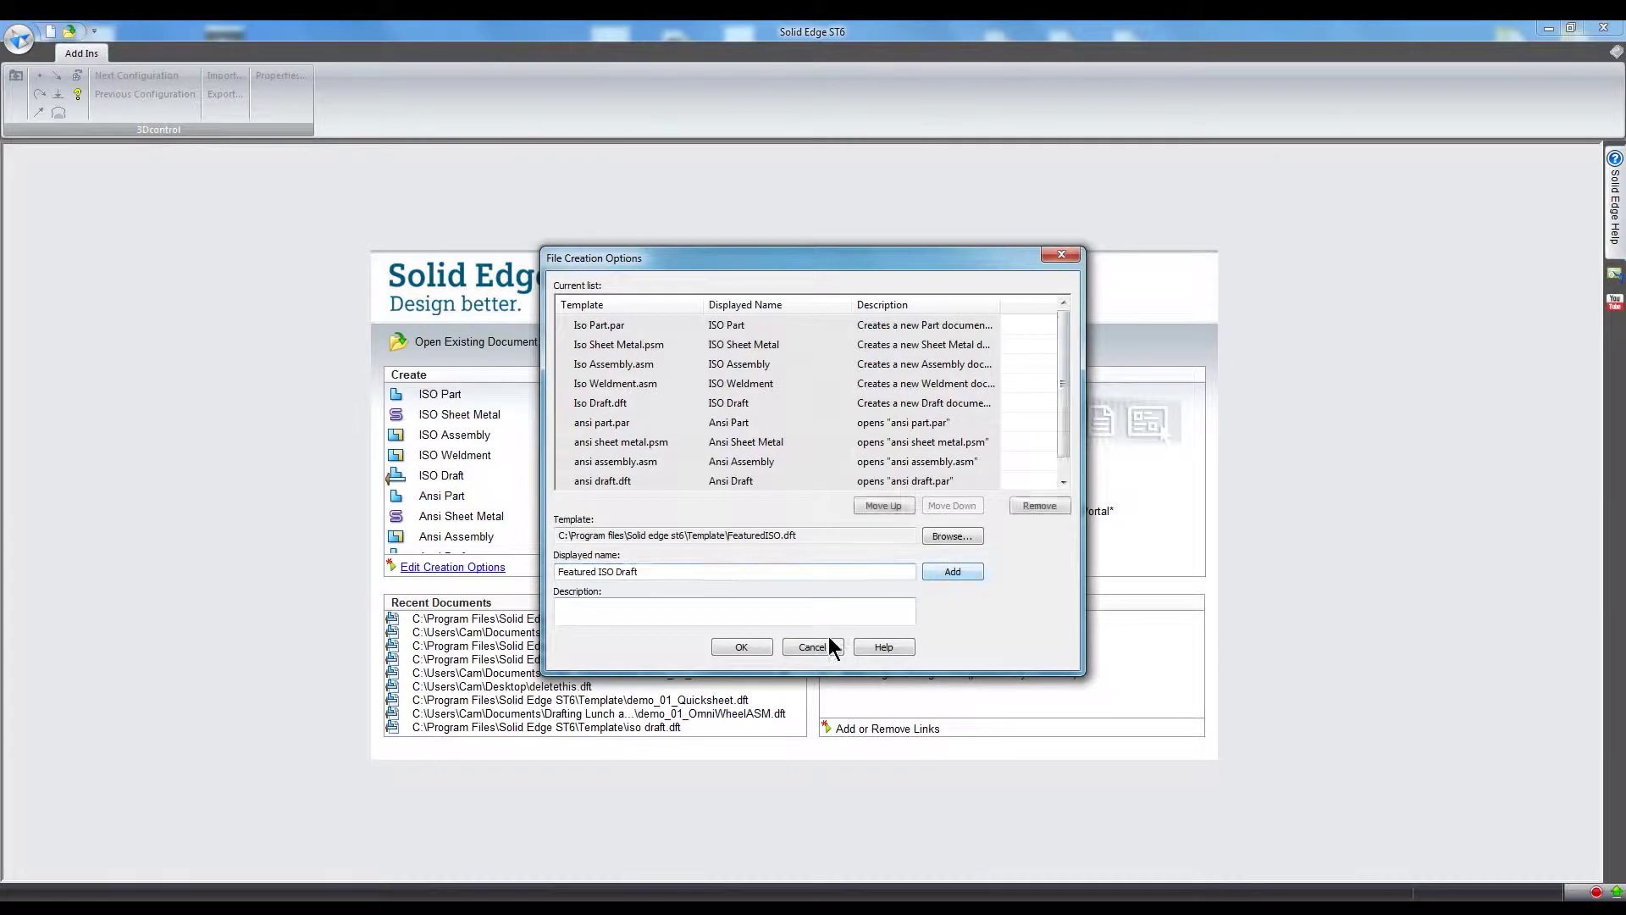
left_click(752, 650)
left_click_drag(800, 470, 794, 509)
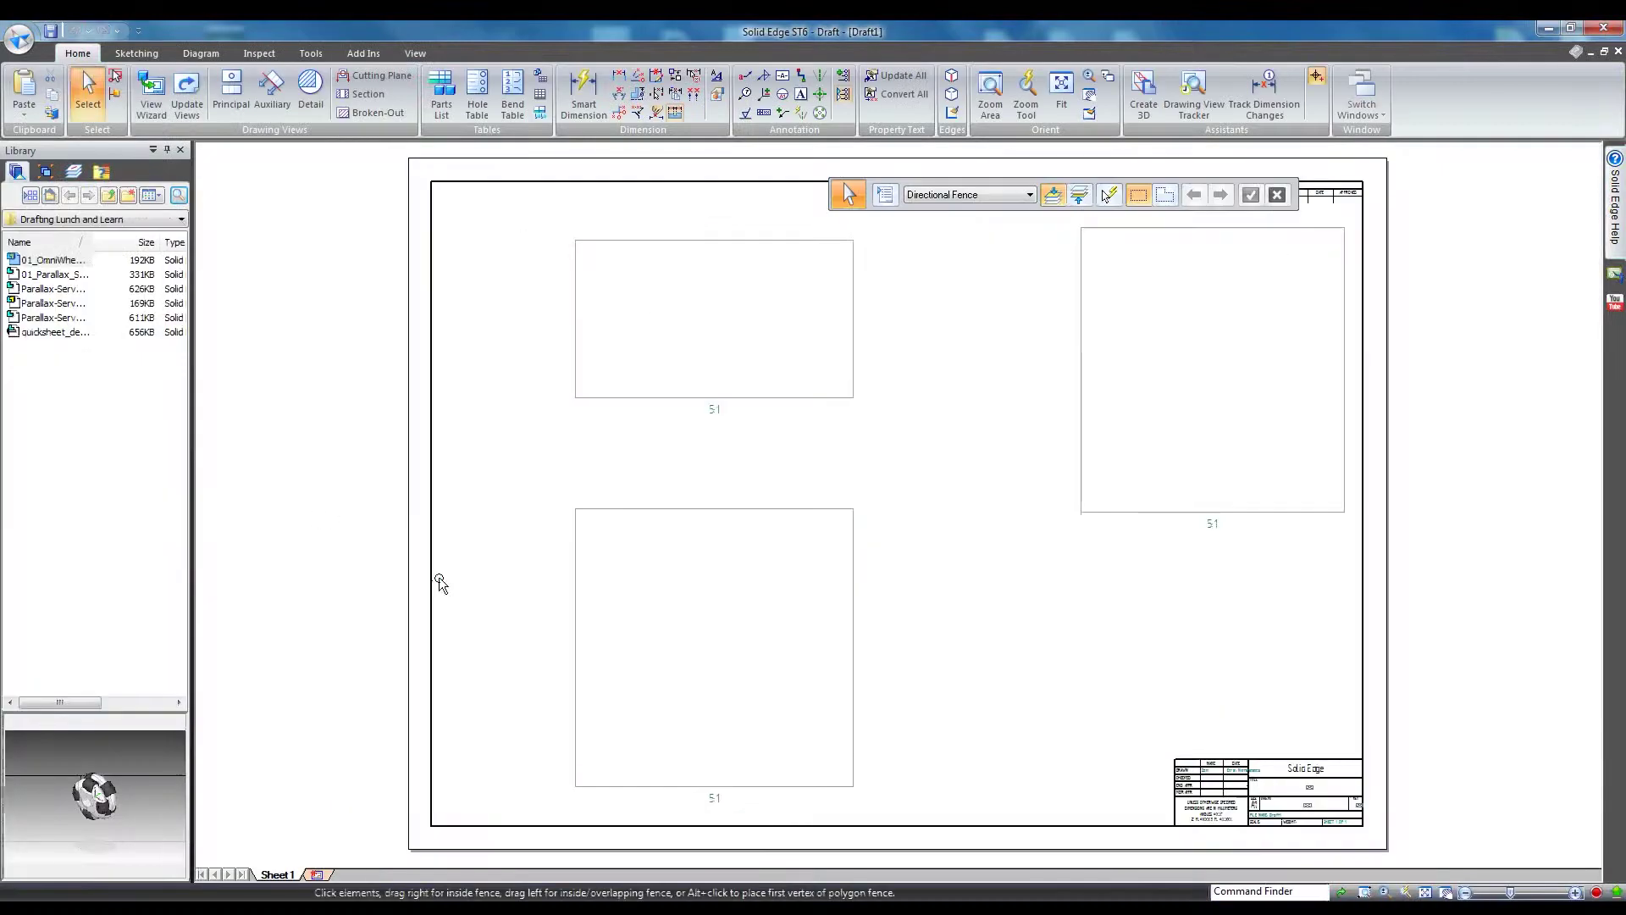
left_click_drag(79, 276, 1171, 396)
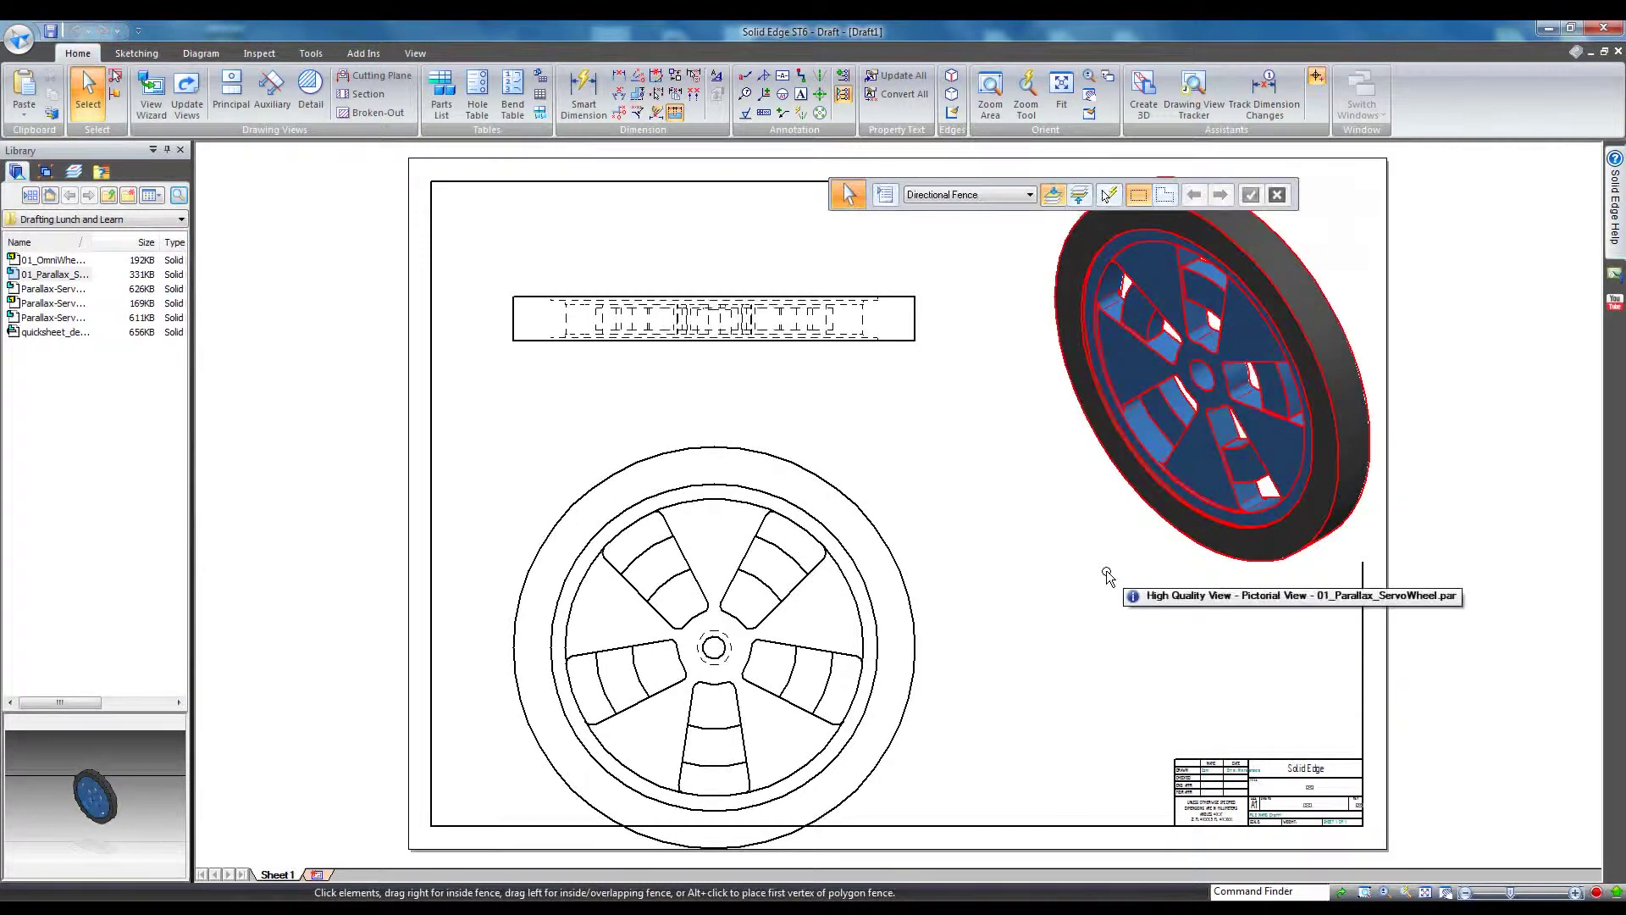
scroll(1108, 575, "down", 1)
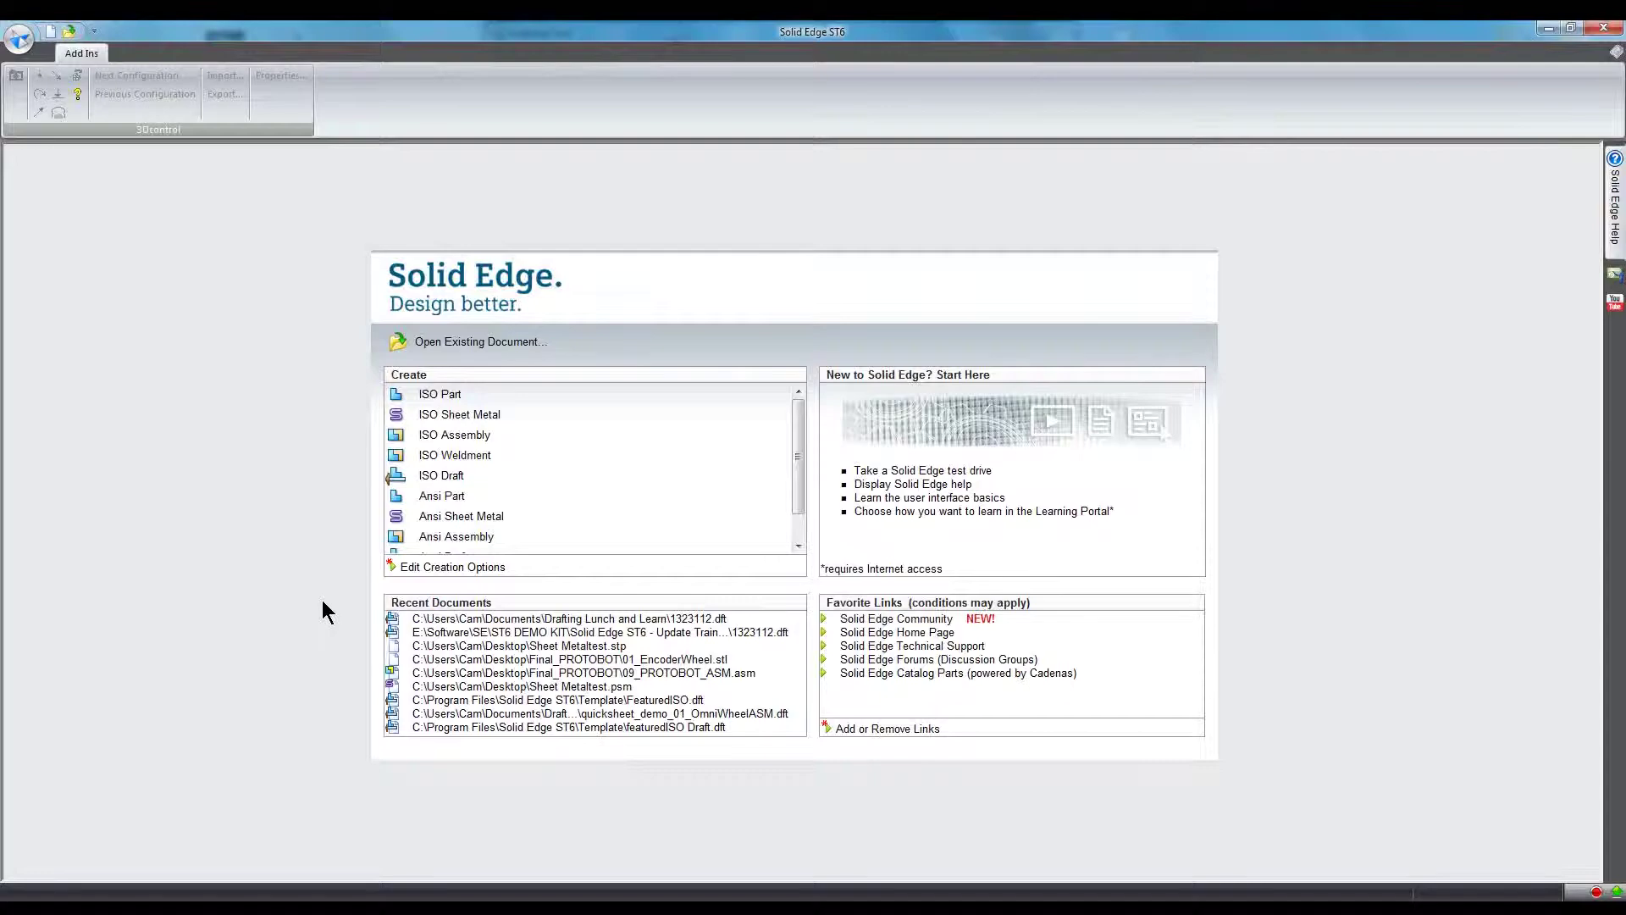
- Reopen the most recently used drawing, 1323112.dft
left_click(322, 602)
left_click(475, 618)
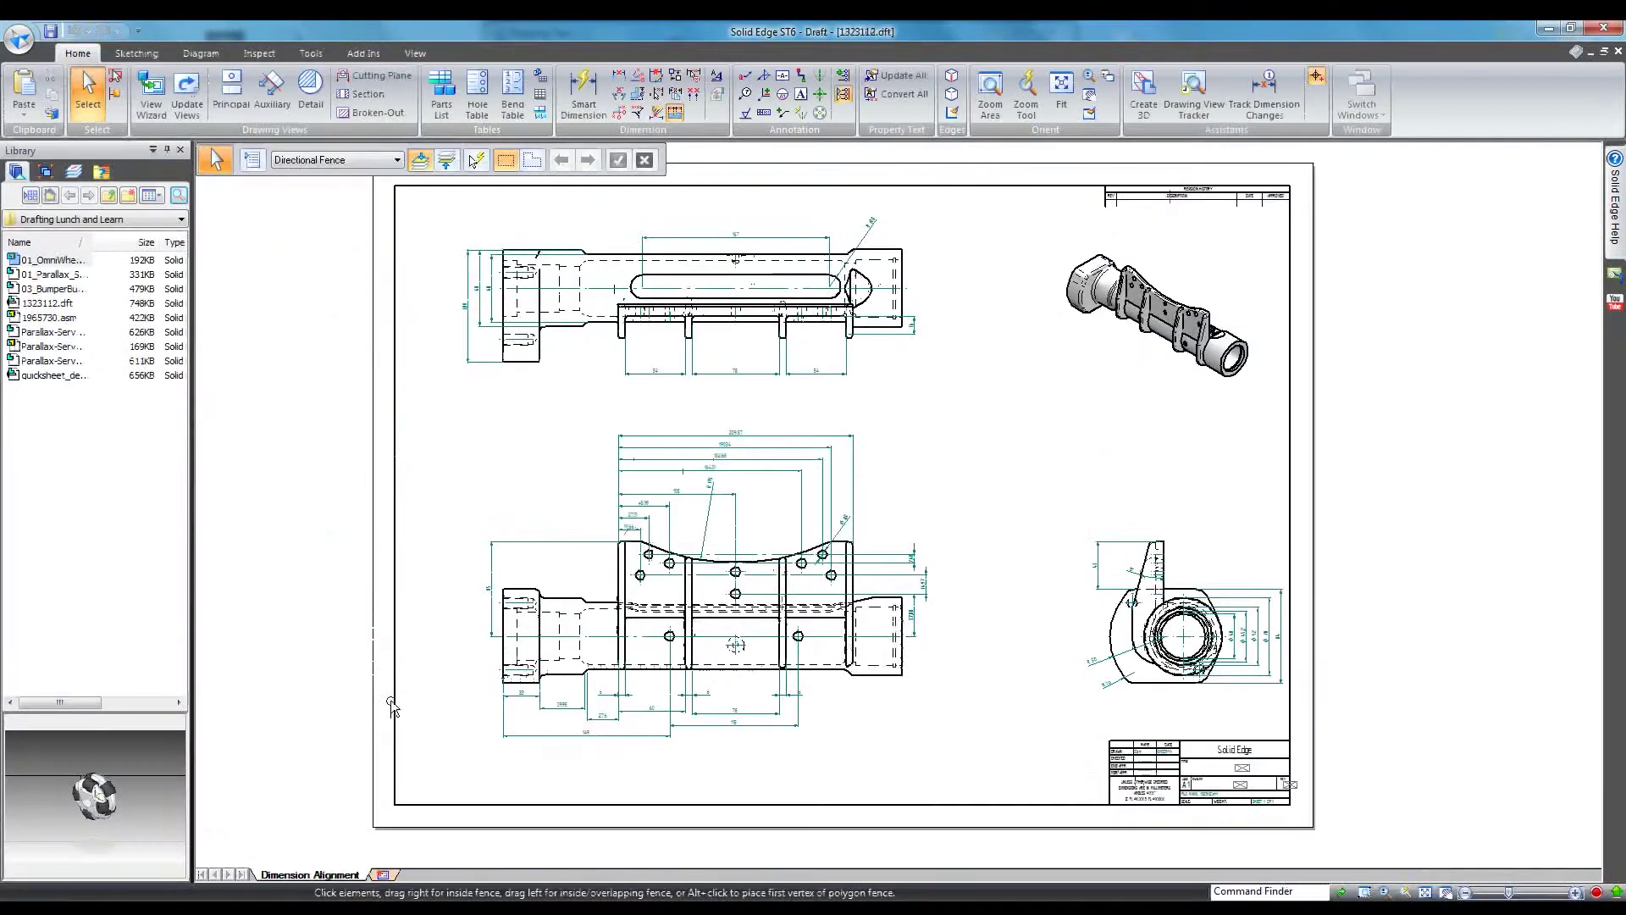
scroll(581, 766, "up", 5)
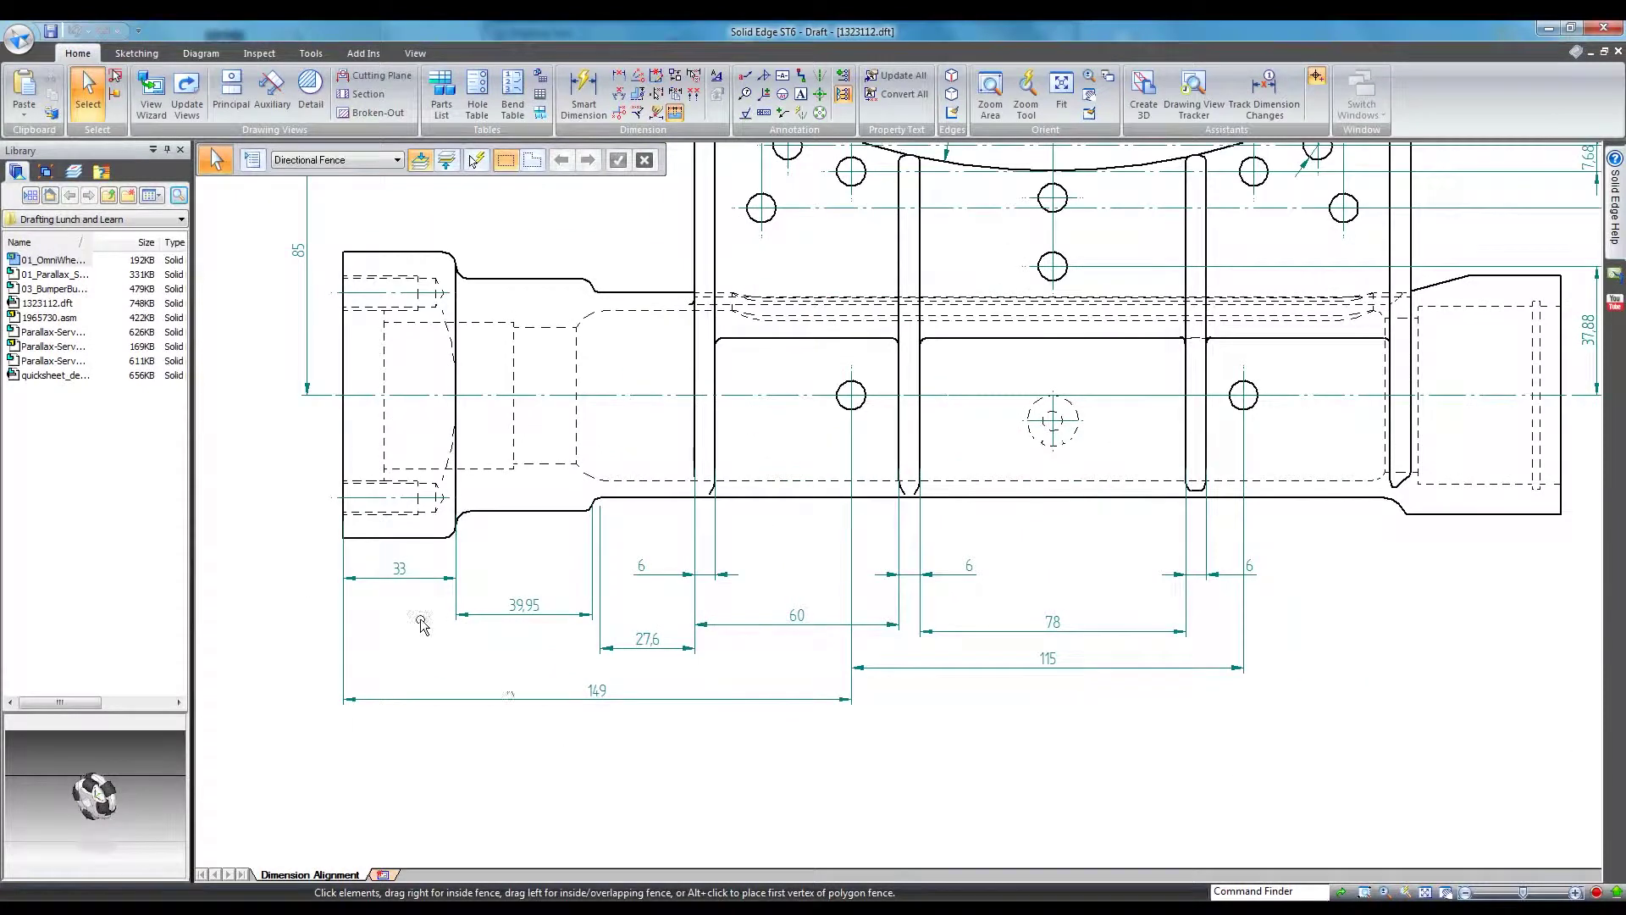
- Drag the 33 and 39,95 dimensions into line with 78 and lower that row
left_click(427, 580)
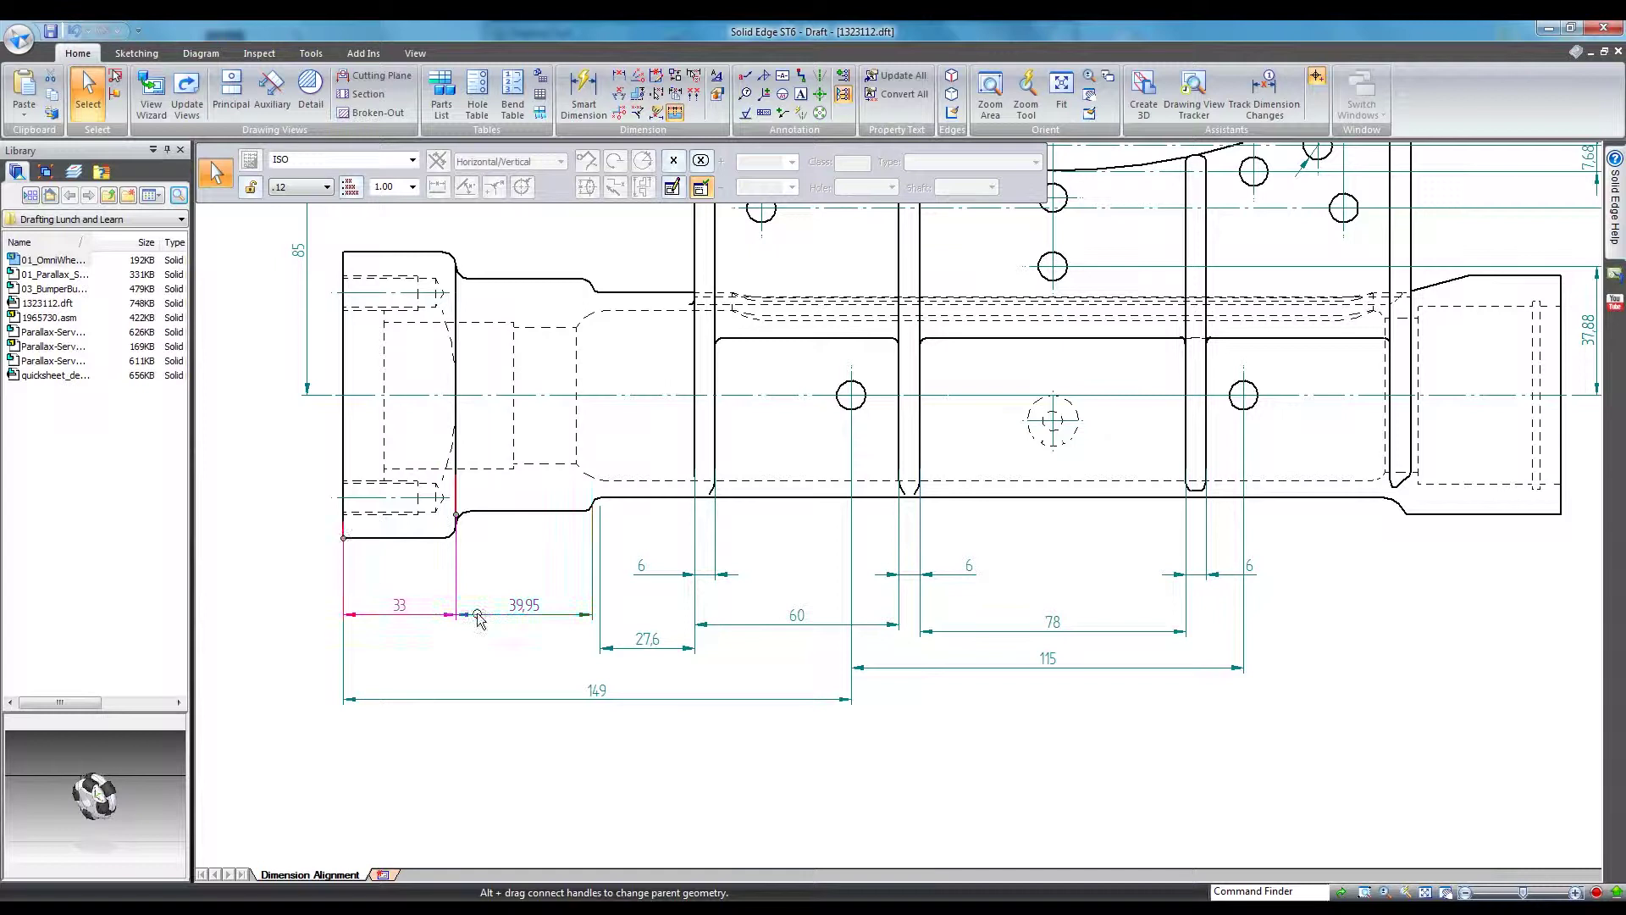
left_click_drag(559, 616, 953, 629)
left_click(946, 751)
left_click(950, 622)
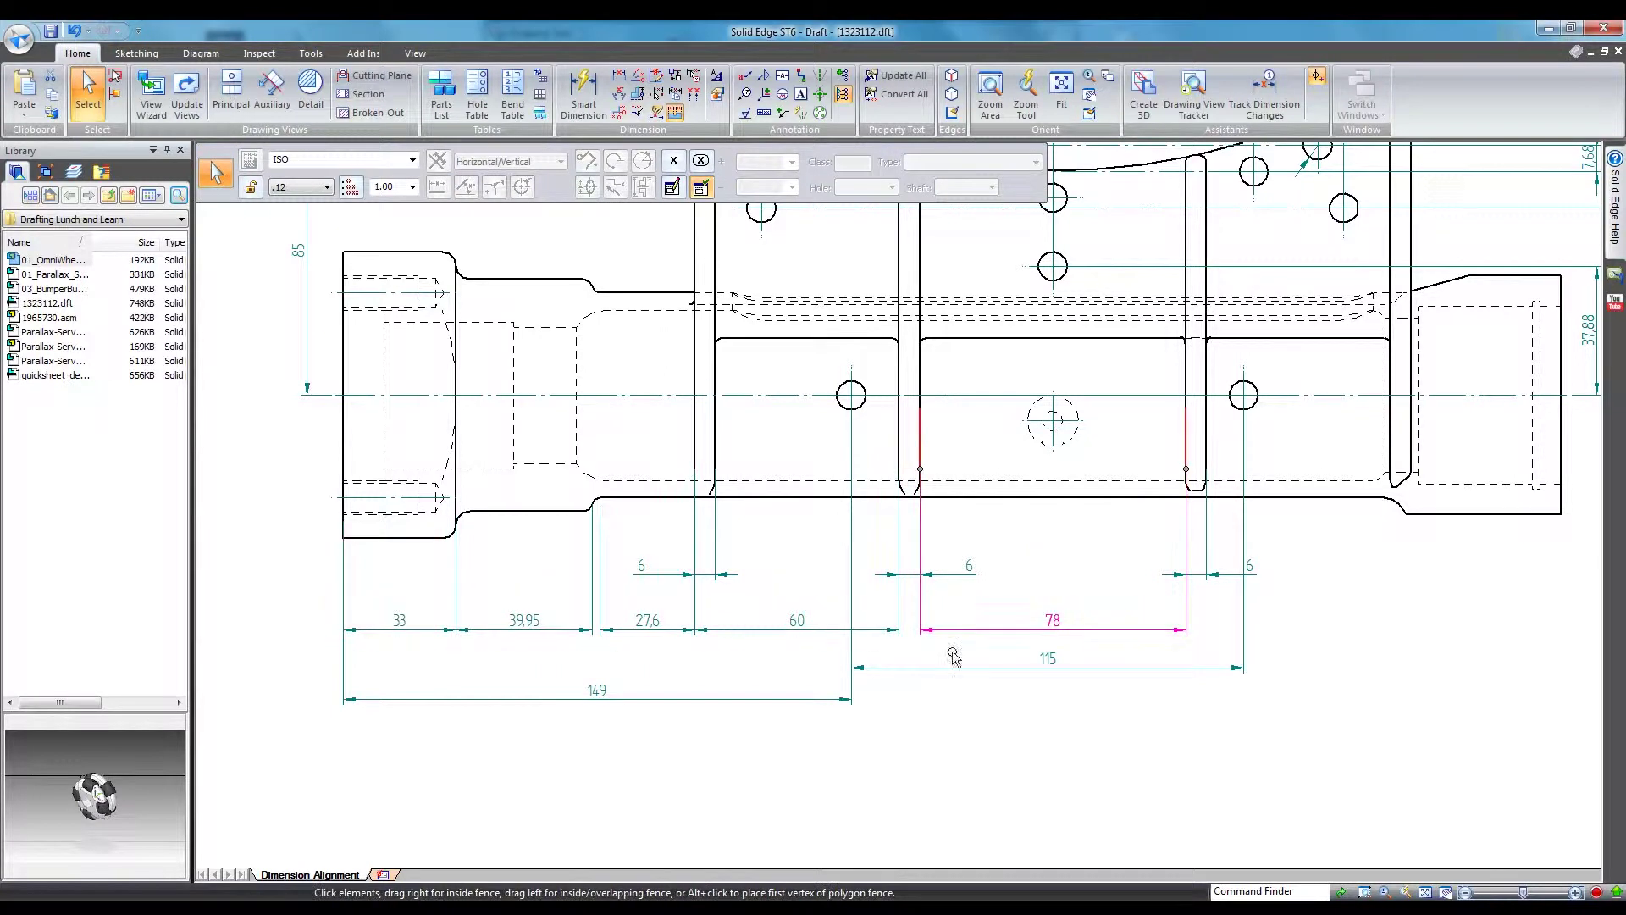
left_click(931, 745)
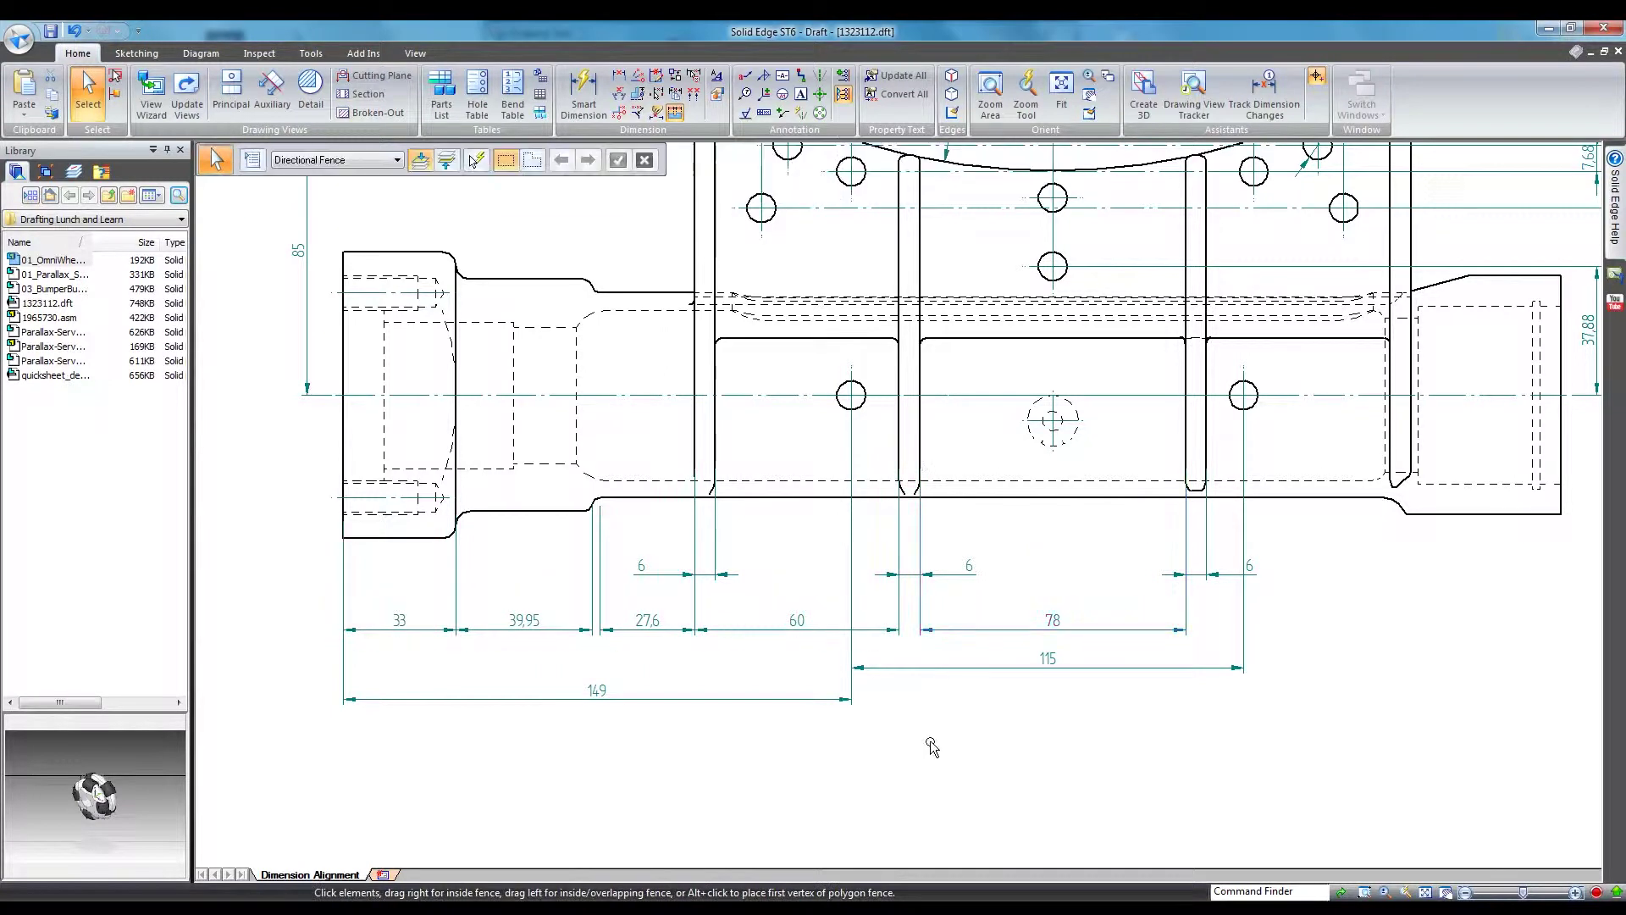
- Split the 60 dimension from its alignment set and shift the group and 60 lower
left_click(756, 637)
right_click(756, 636)
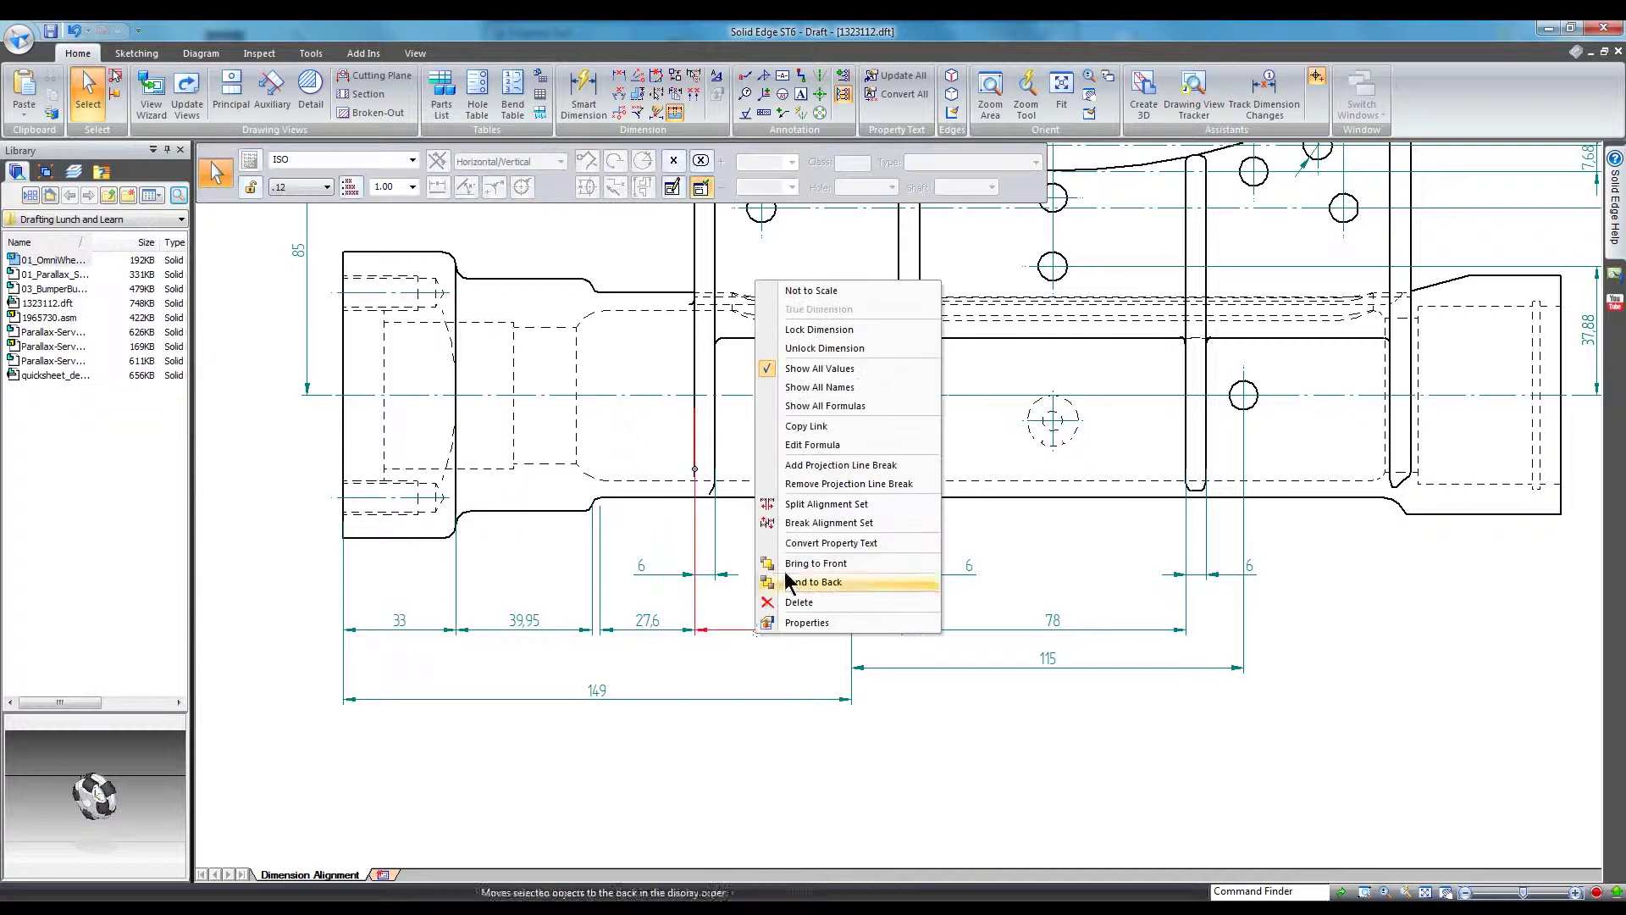
left_click(806, 504)
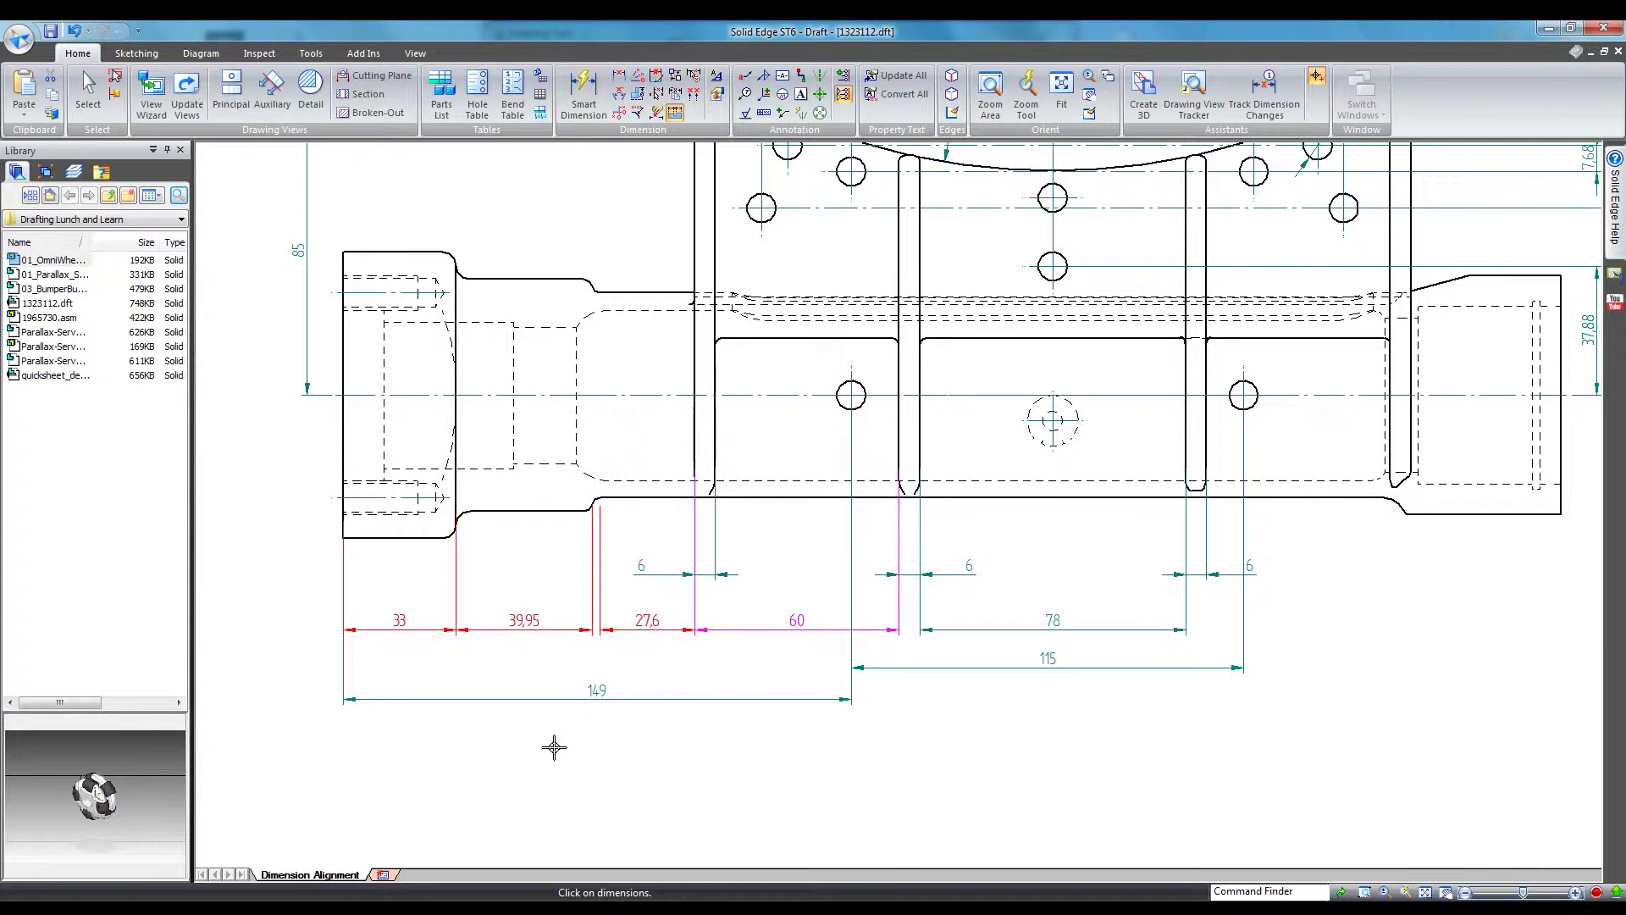
key("Escape")
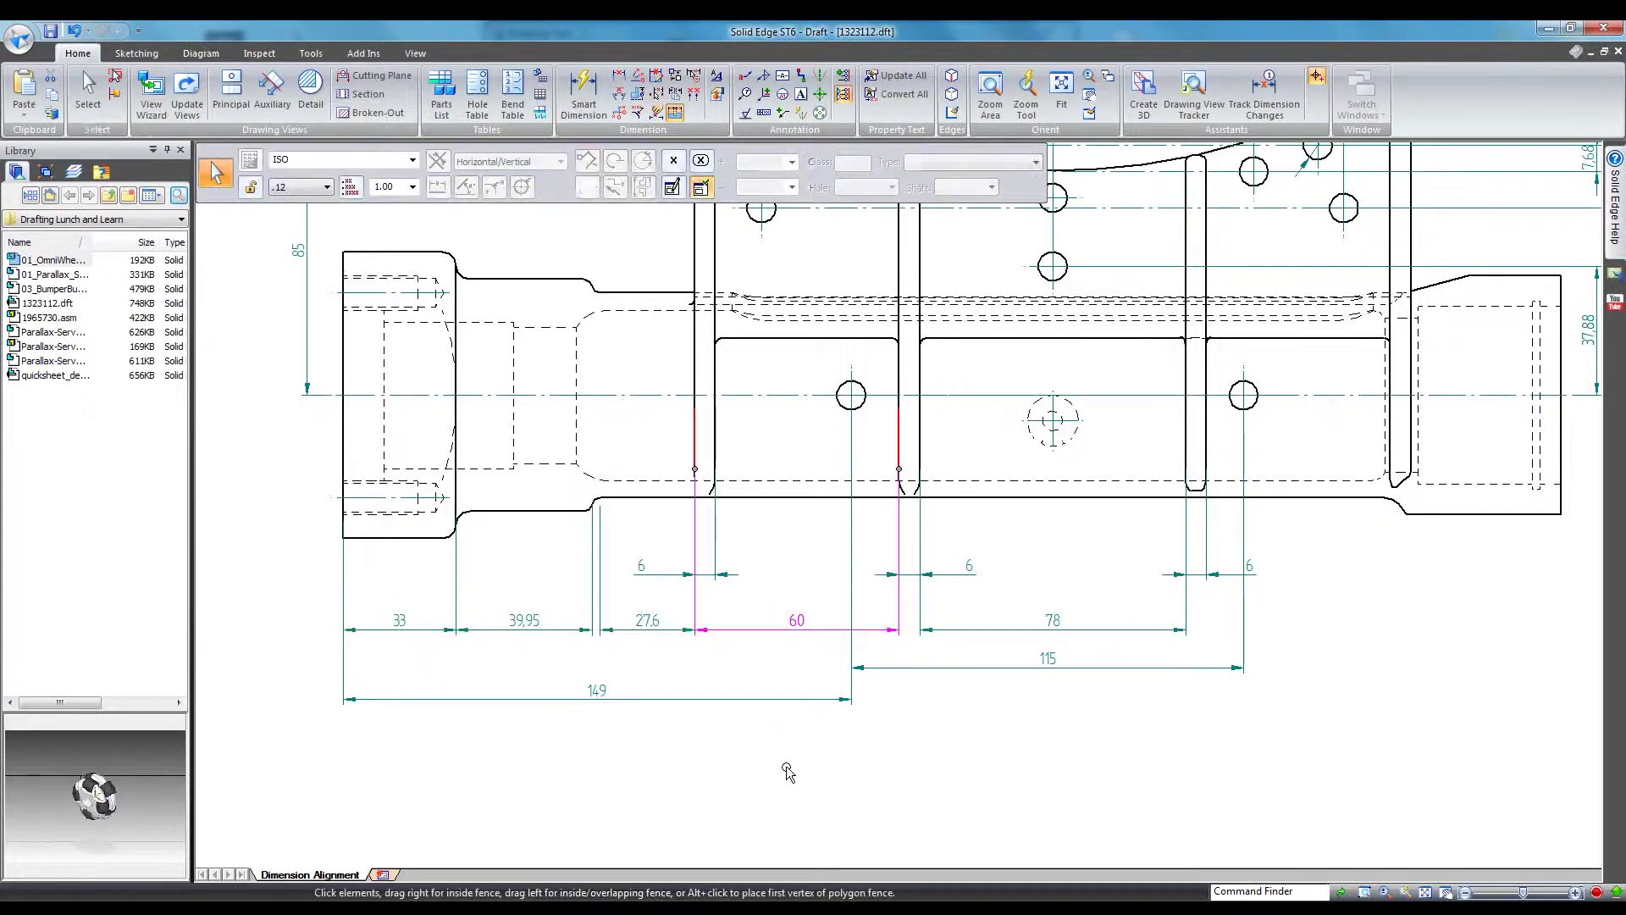
key("Escape")
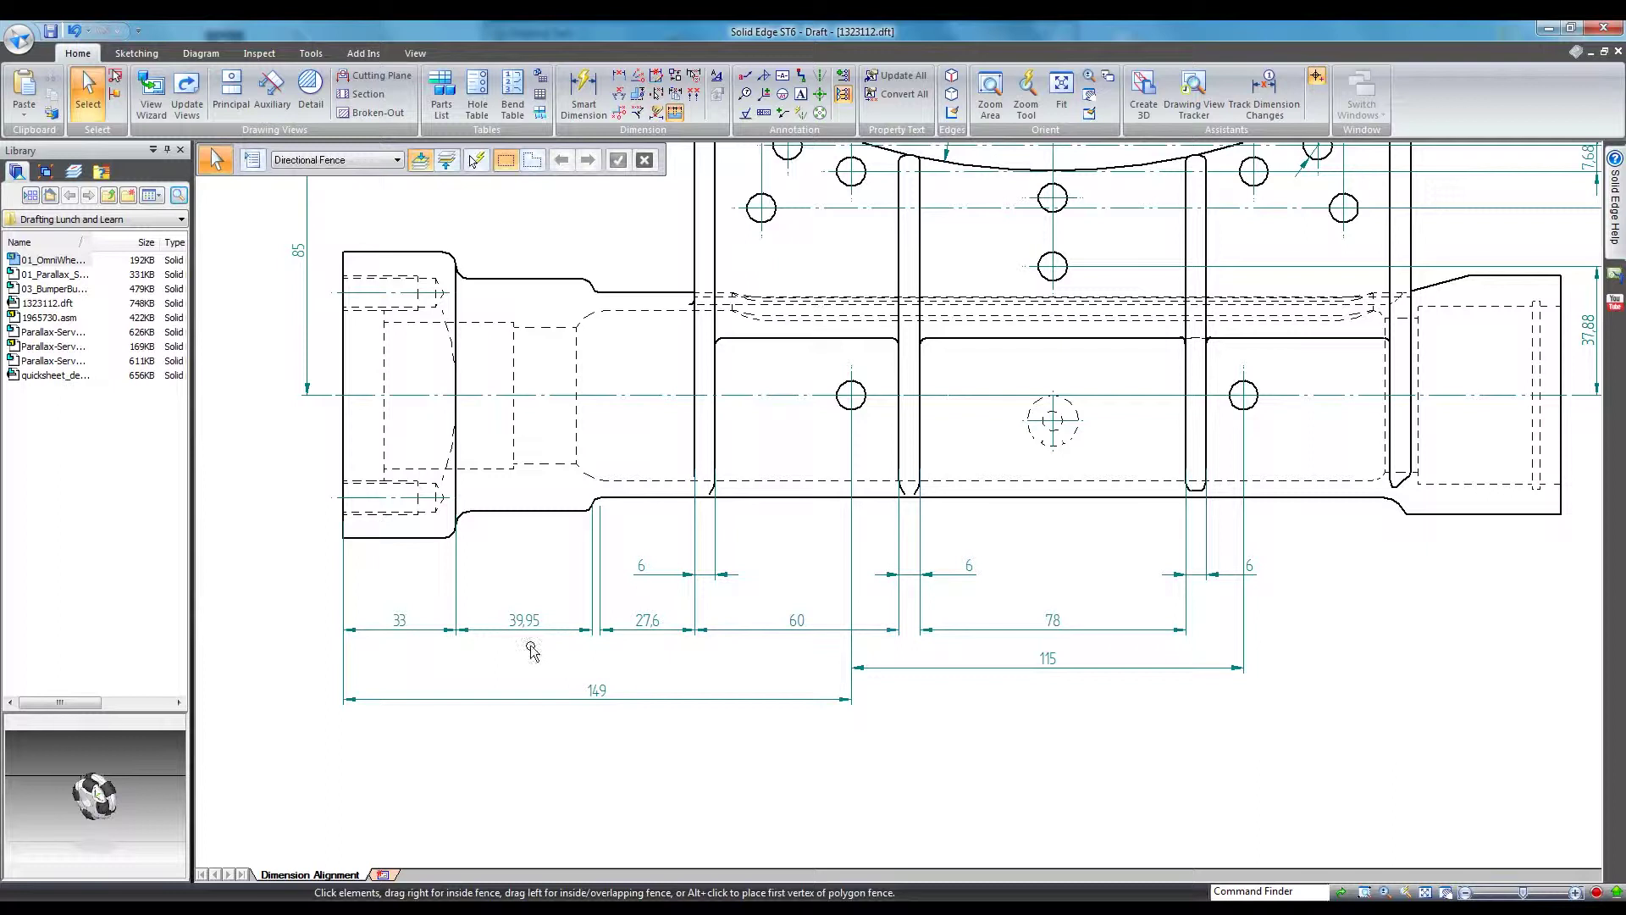
mouse_move(520, 631)
left_mouse_down()
mouse_move(521, 659)
mouse_move(525, 585)
mouse_move(523, 606)
left_mouse_up()
left_click_drag(721, 620, 627, 625)
left_click(675, 775)
left_click(690, 769)
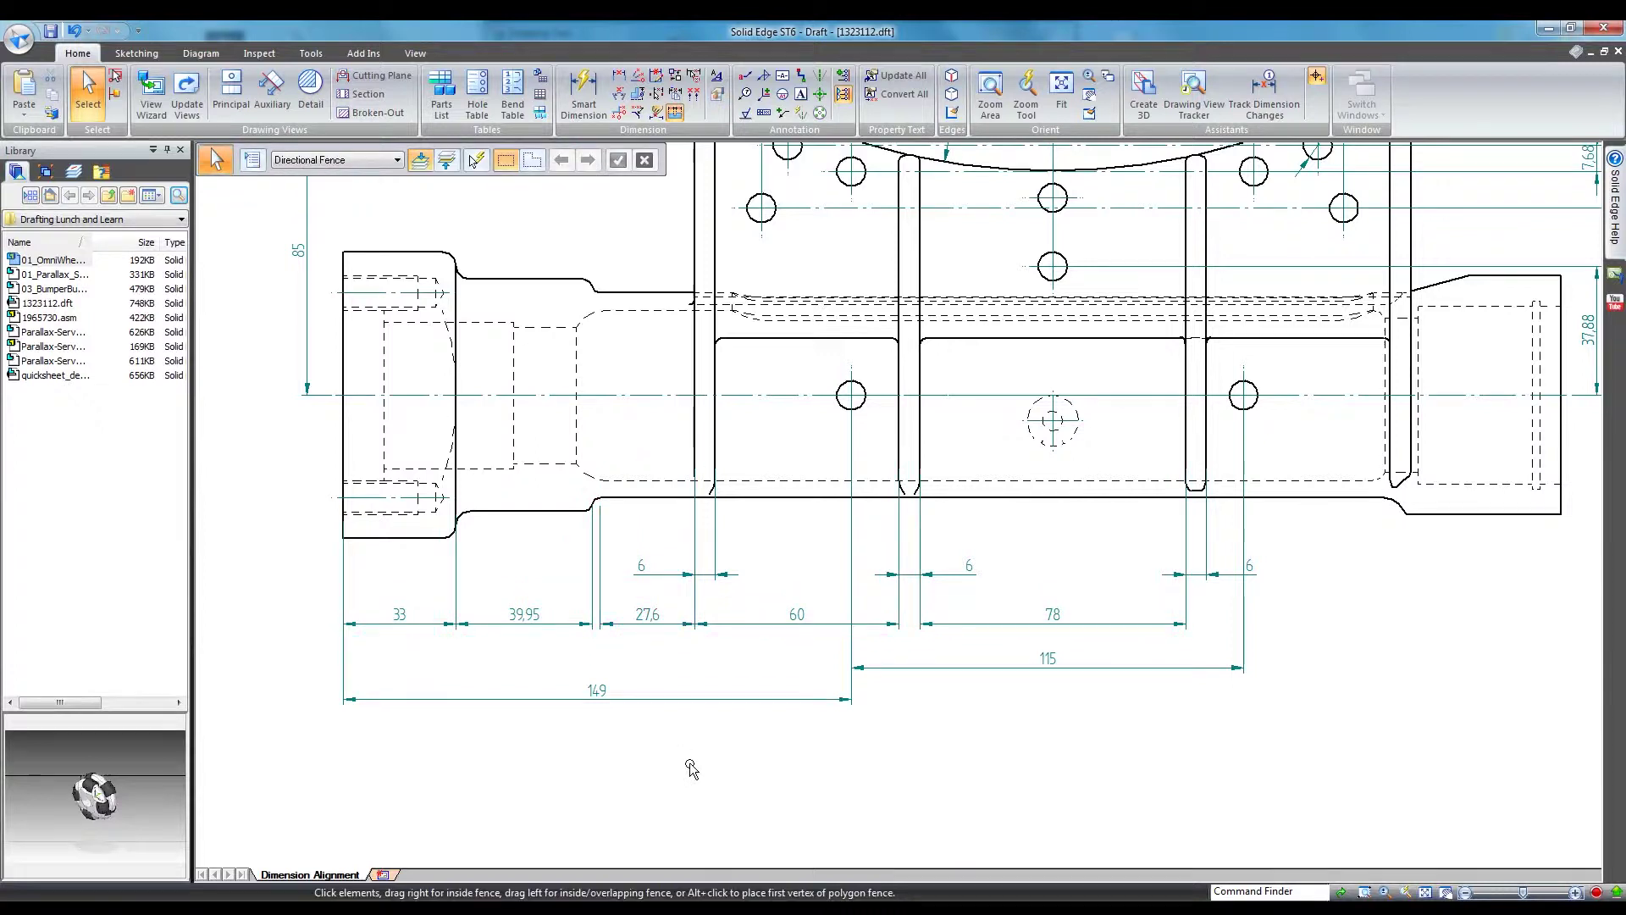
- Split 60 out again, raise 60 and 78 higher, and lower the 27,6 row
right_click(750, 631)
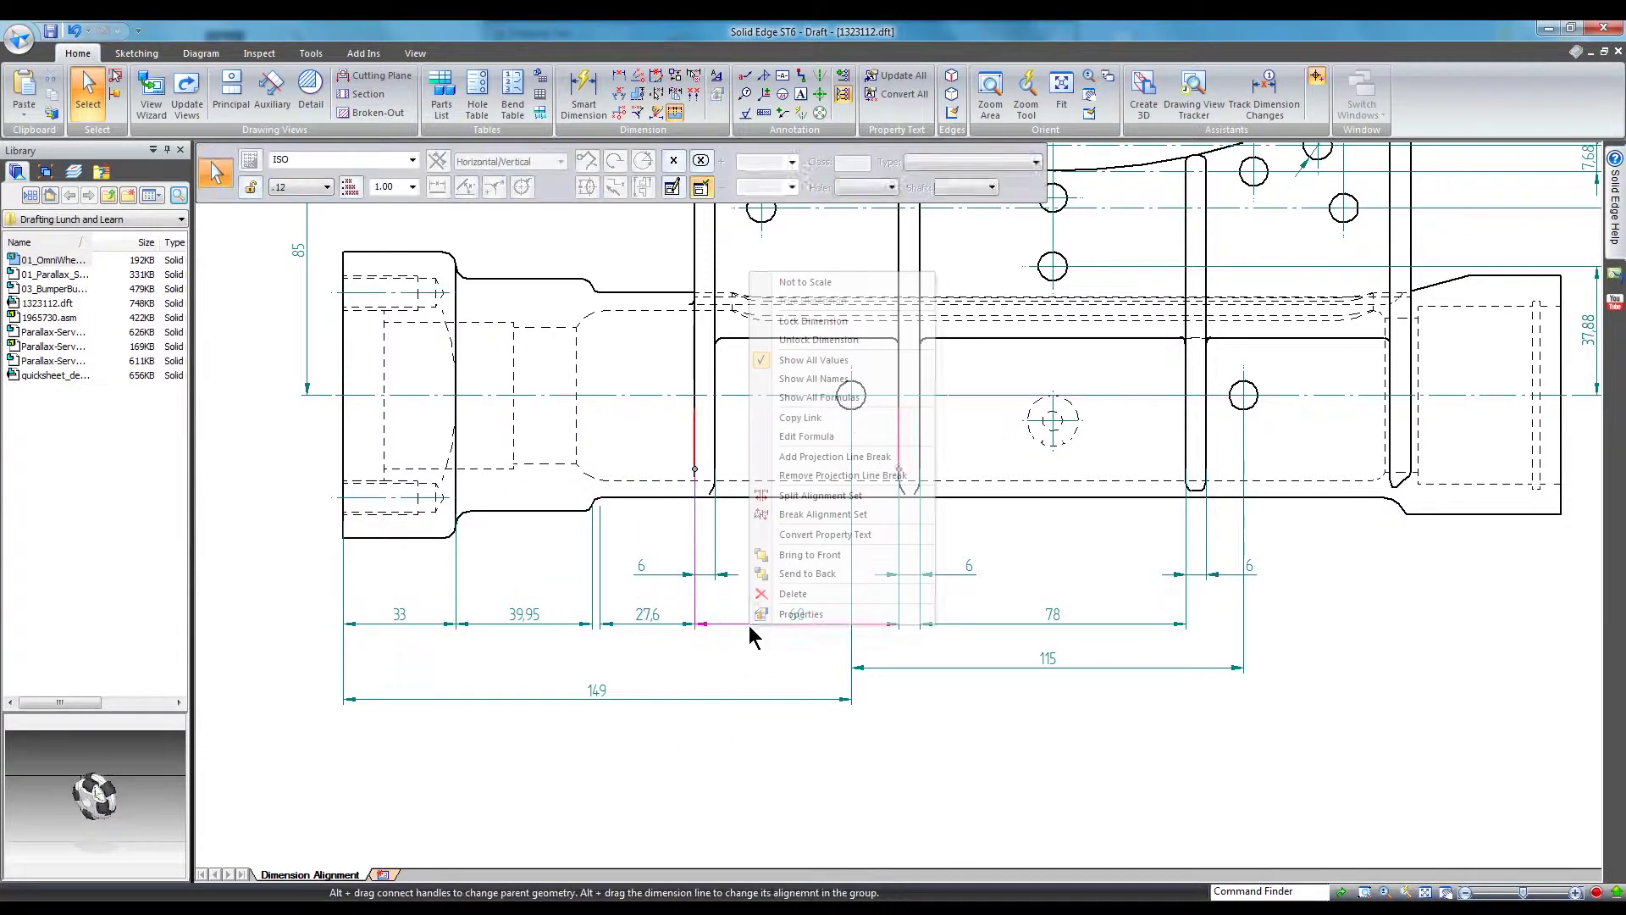
left_click(793, 498)
left_click(995, 744)
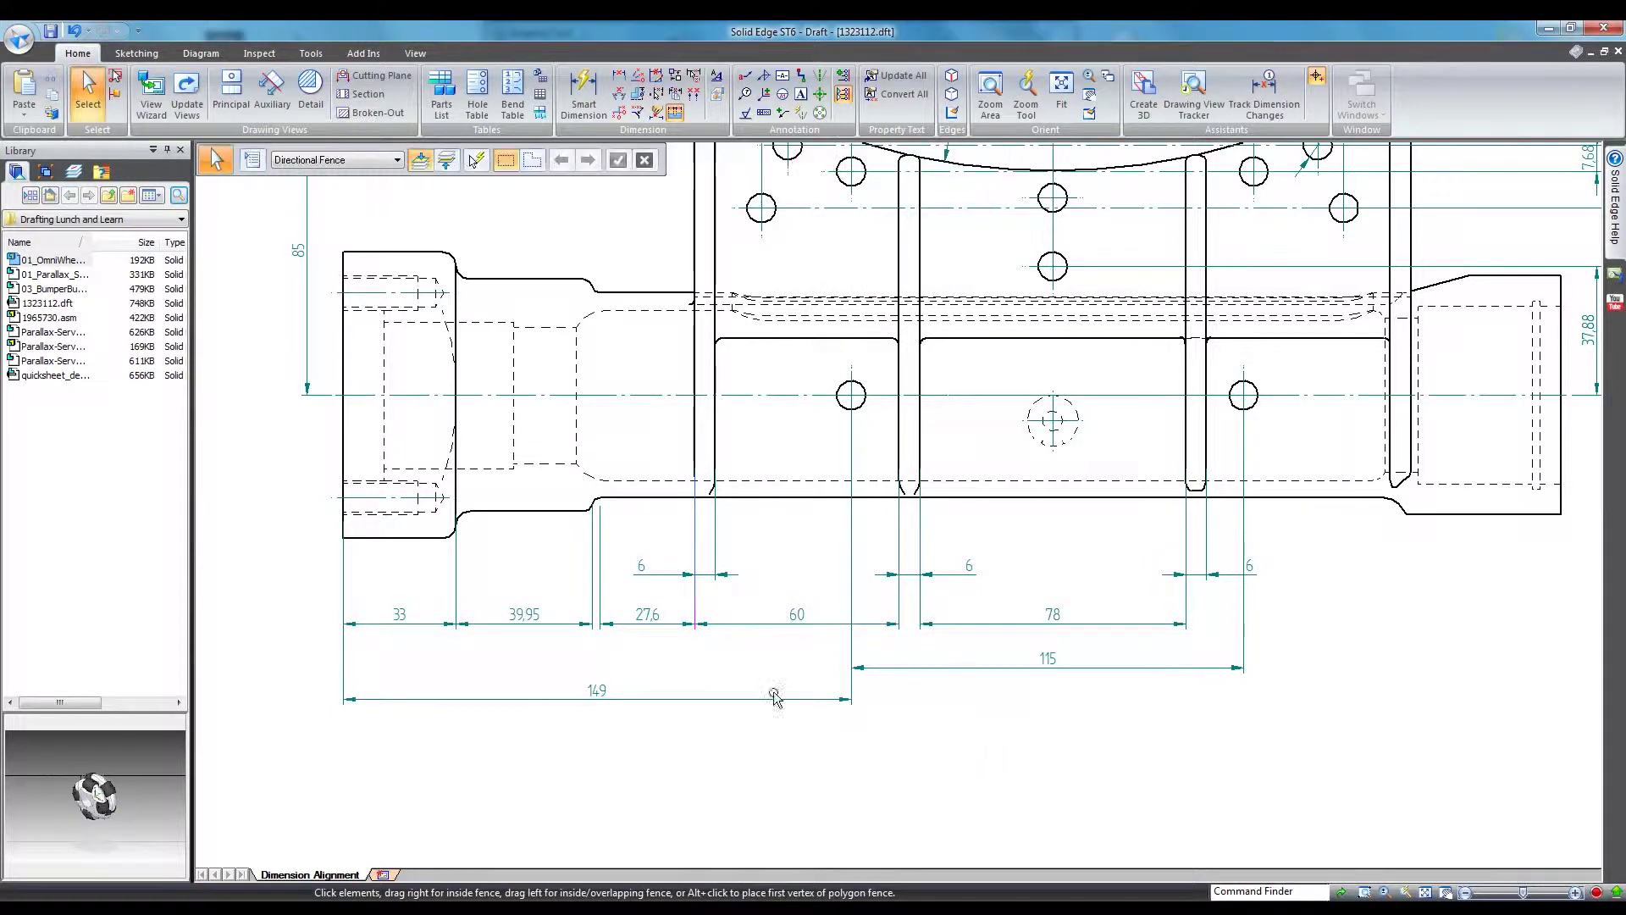
mouse_move(773, 624)
left_mouse_down()
mouse_move(773, 653)
mouse_move(774, 607)
left_mouse_up()
left_click(669, 624)
left_click_drag(669, 624, 723, 609)
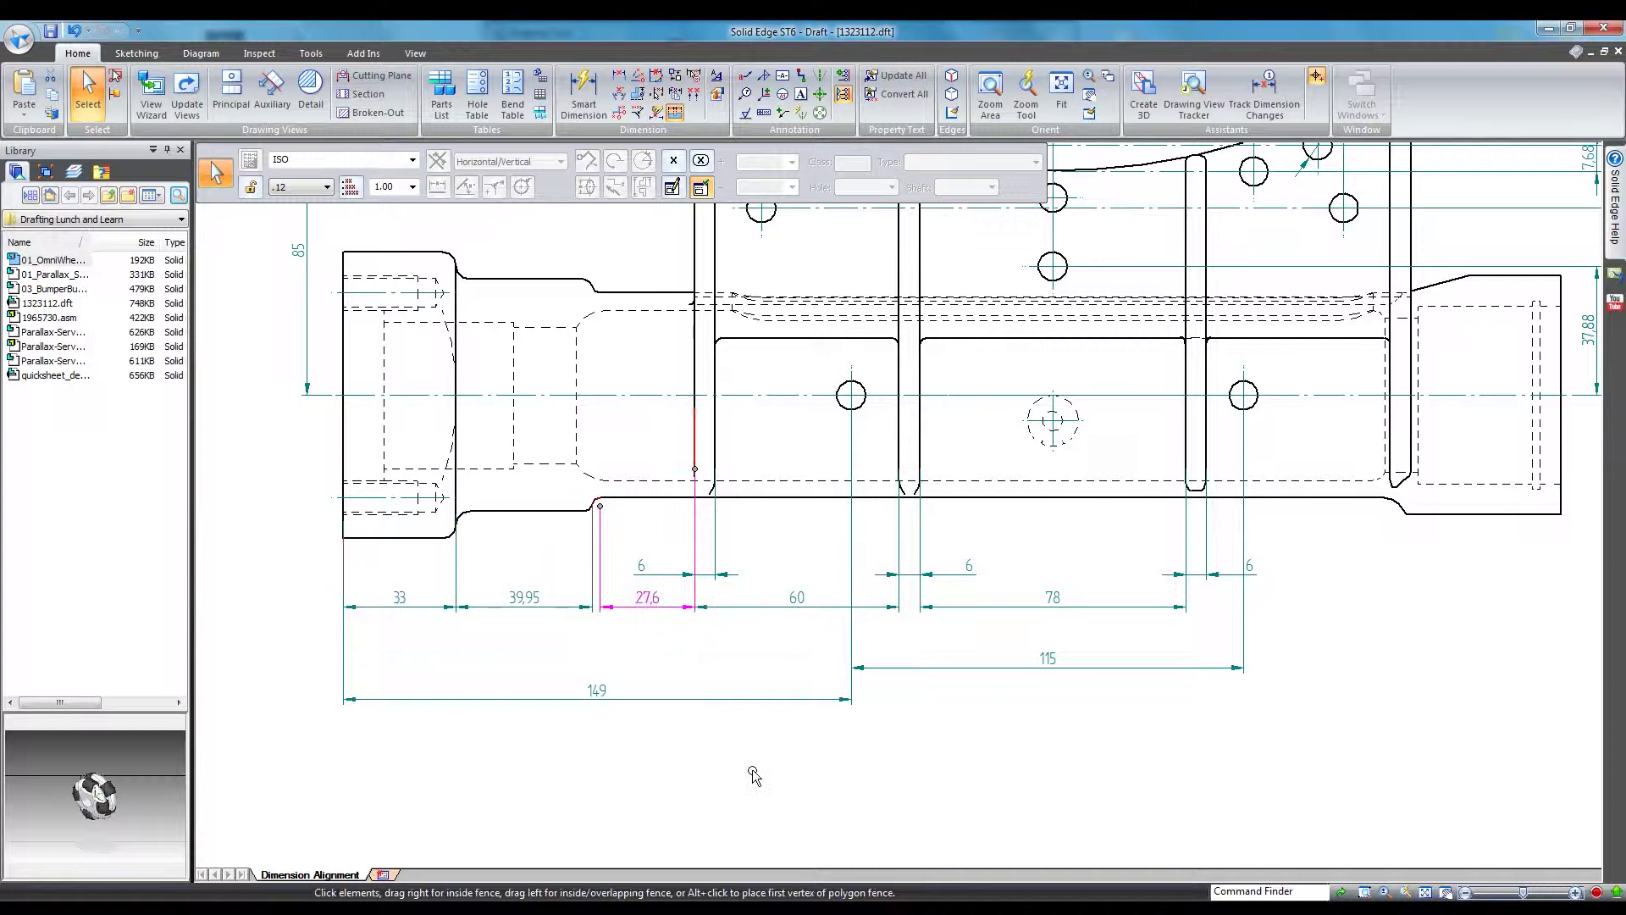
- Break 60's alignment set and stagger 33, 39,95 and 27,6 on lower rows
left_click(744, 607)
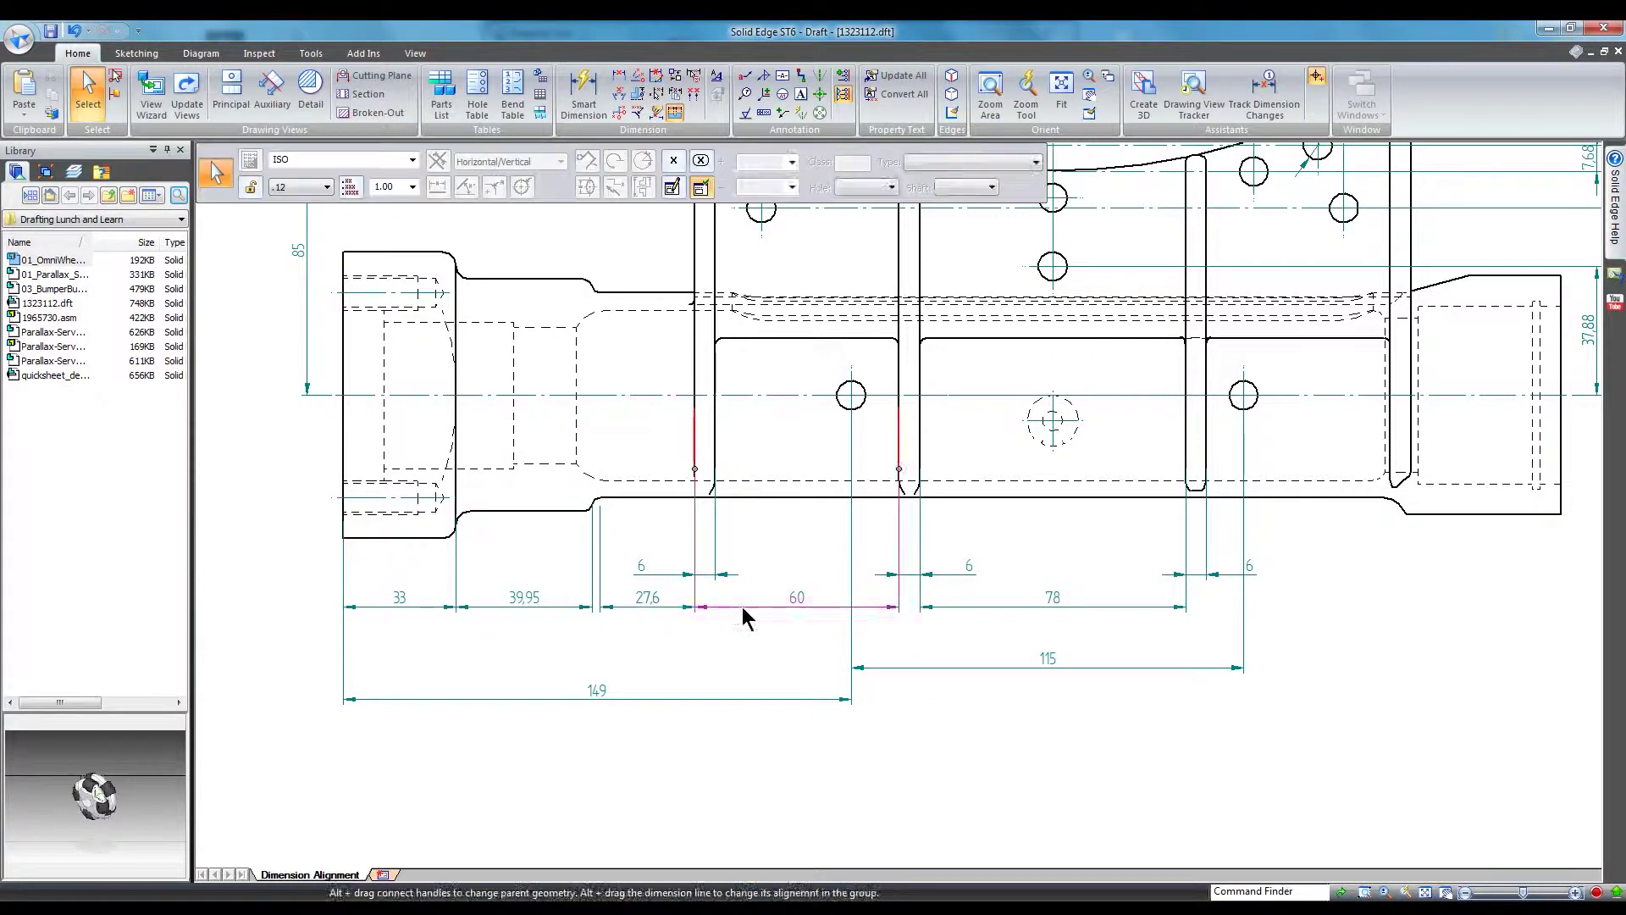
right_click(743, 615)
mouse_move(746, 493)
left_click(798, 506)
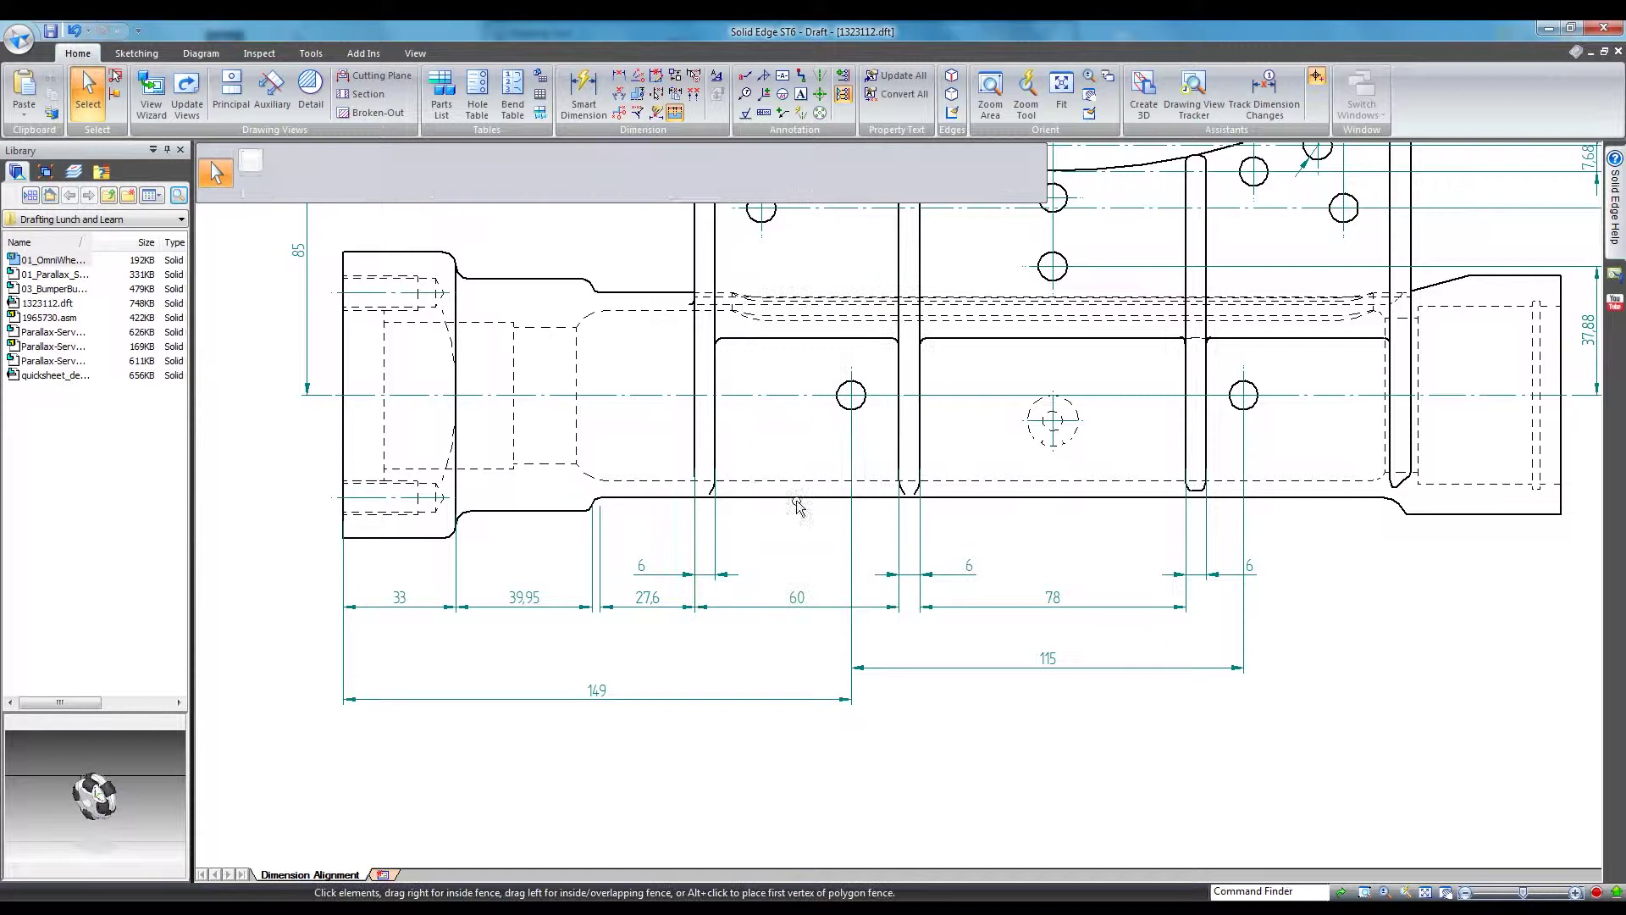
left_click(435, 608)
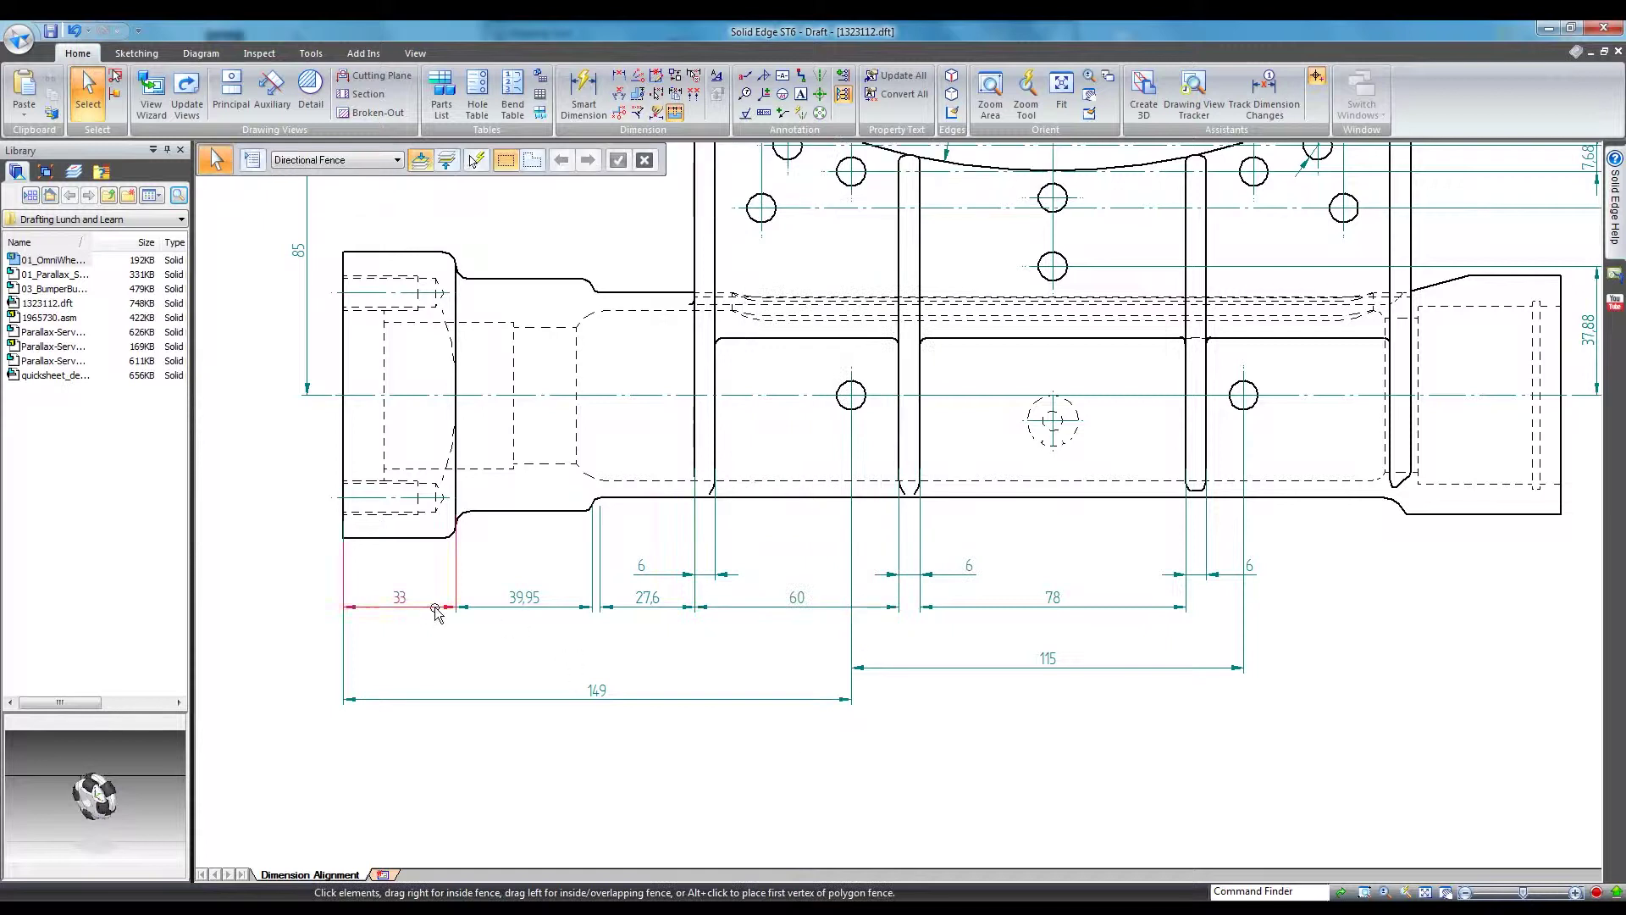
left_click_drag(435, 610, 429, 649)
left_click_drag(527, 606, 531, 633)
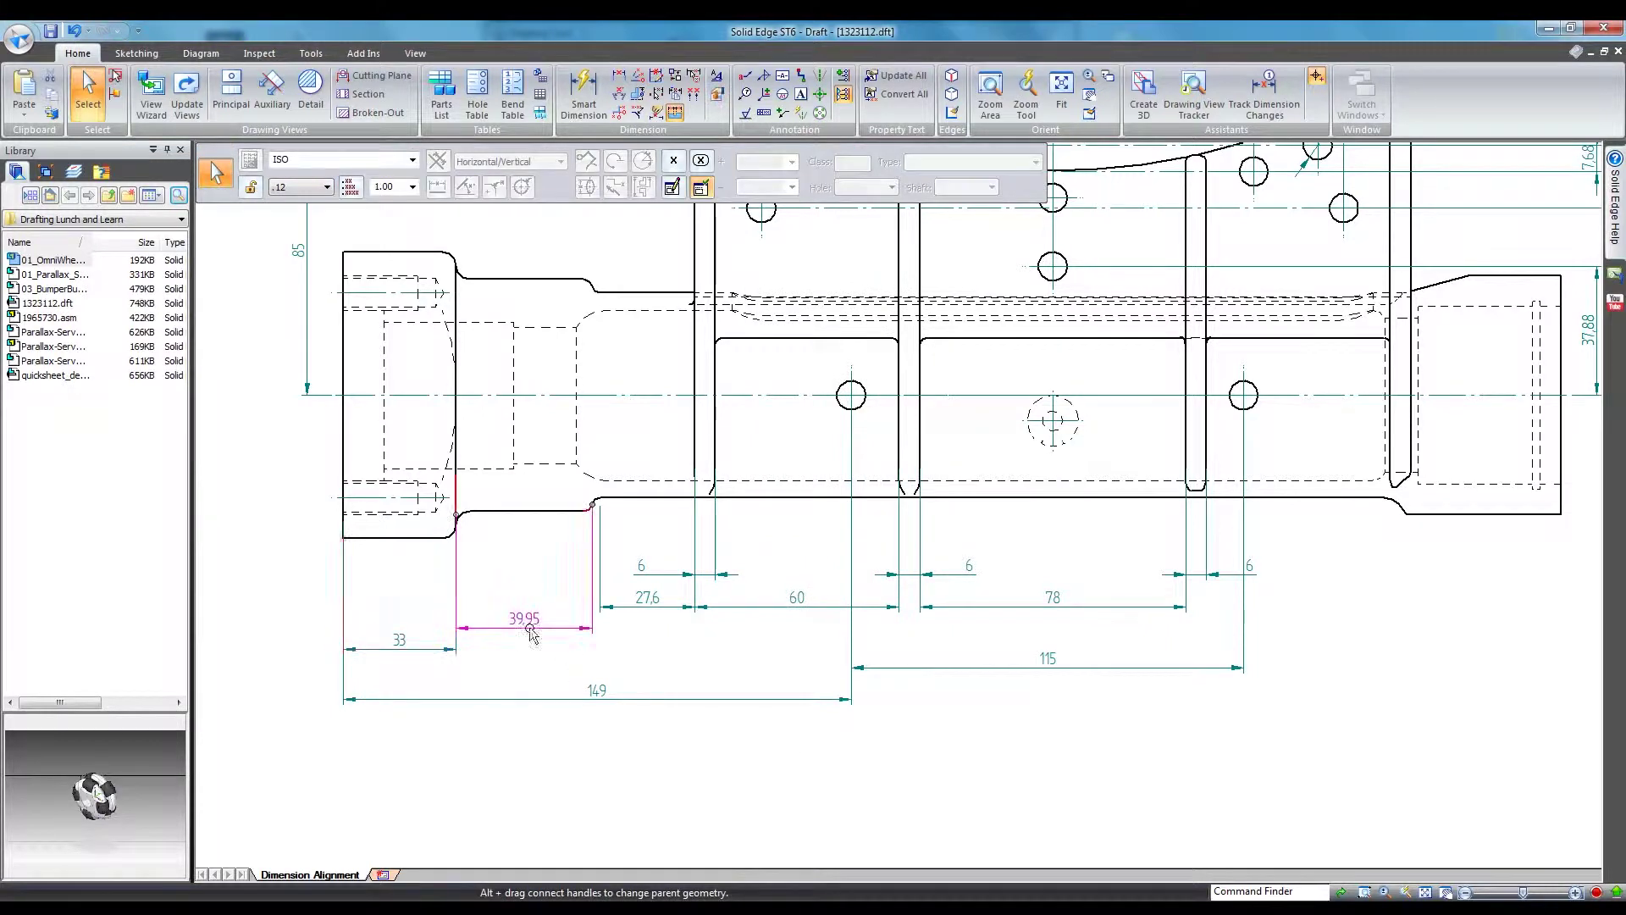
left_click_drag(665, 606, 665, 646)
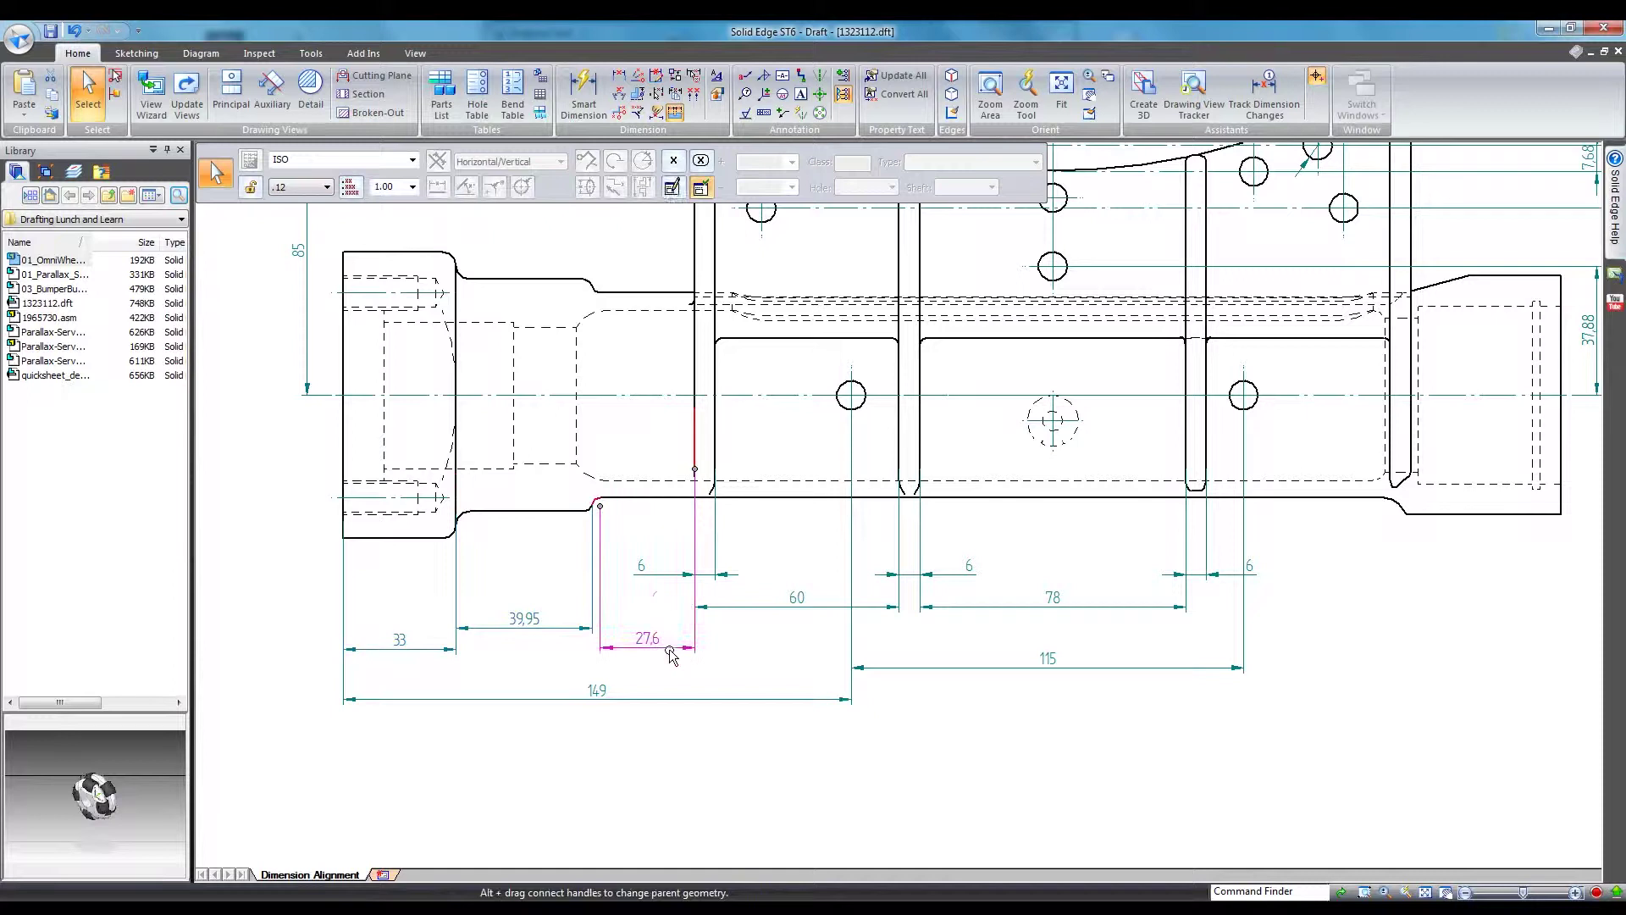
left_click(701, 766)
key("ctrl+f")
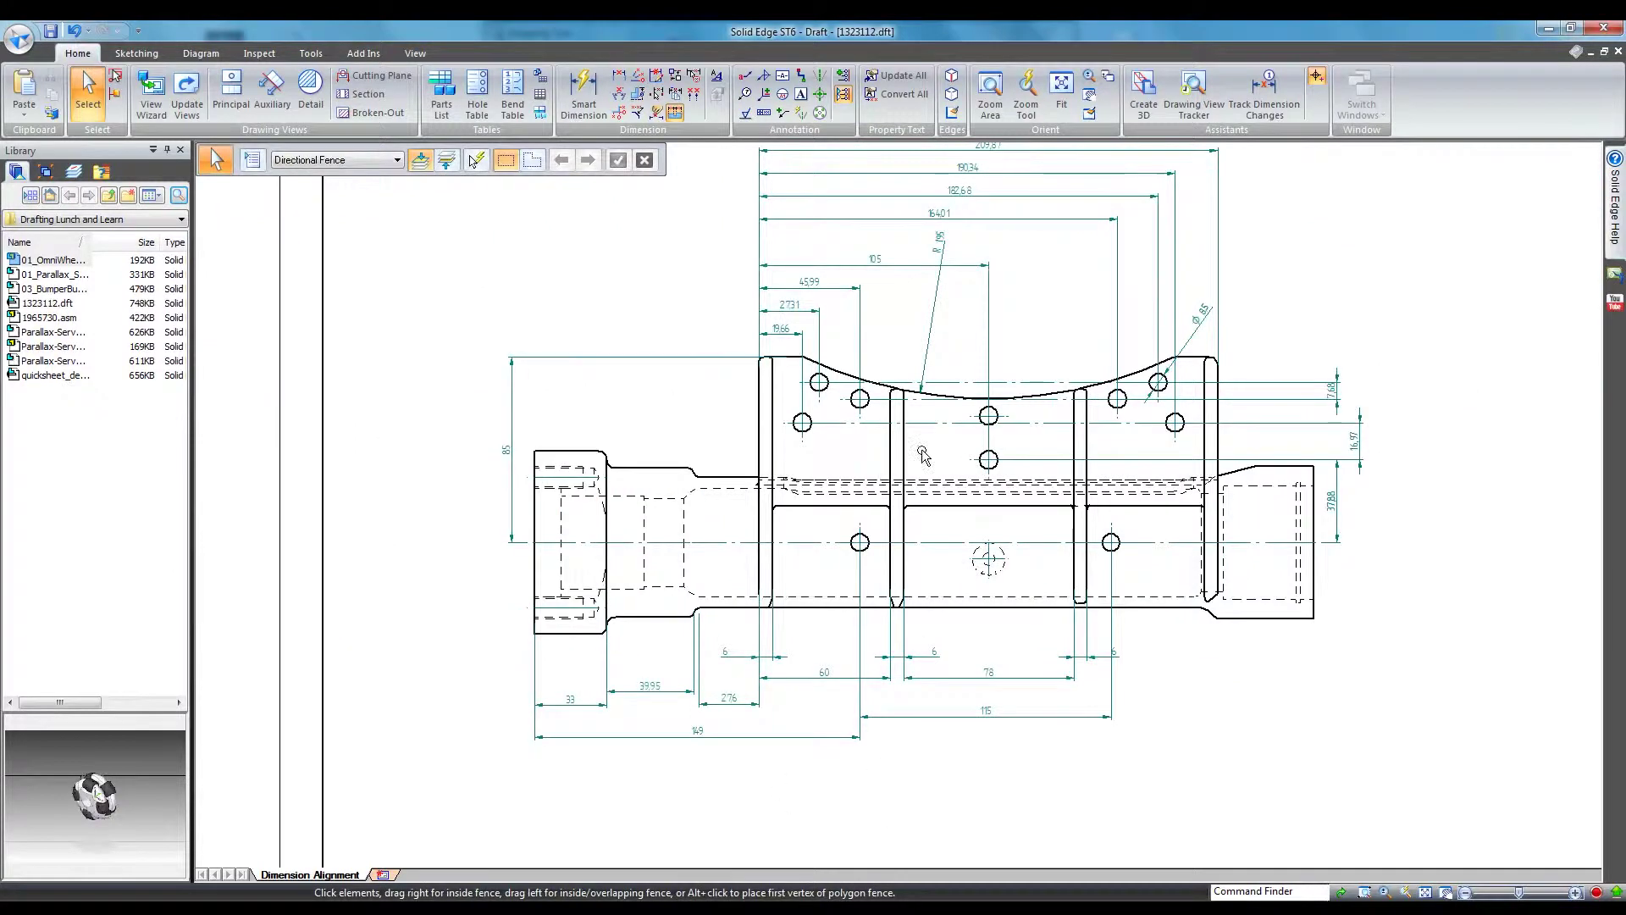
- Arrange the 209,87, 190,34, 182,68 and 164,01 stacked dimensions with a 1.50 stack pitch
scroll(987, 417, "up", 5)
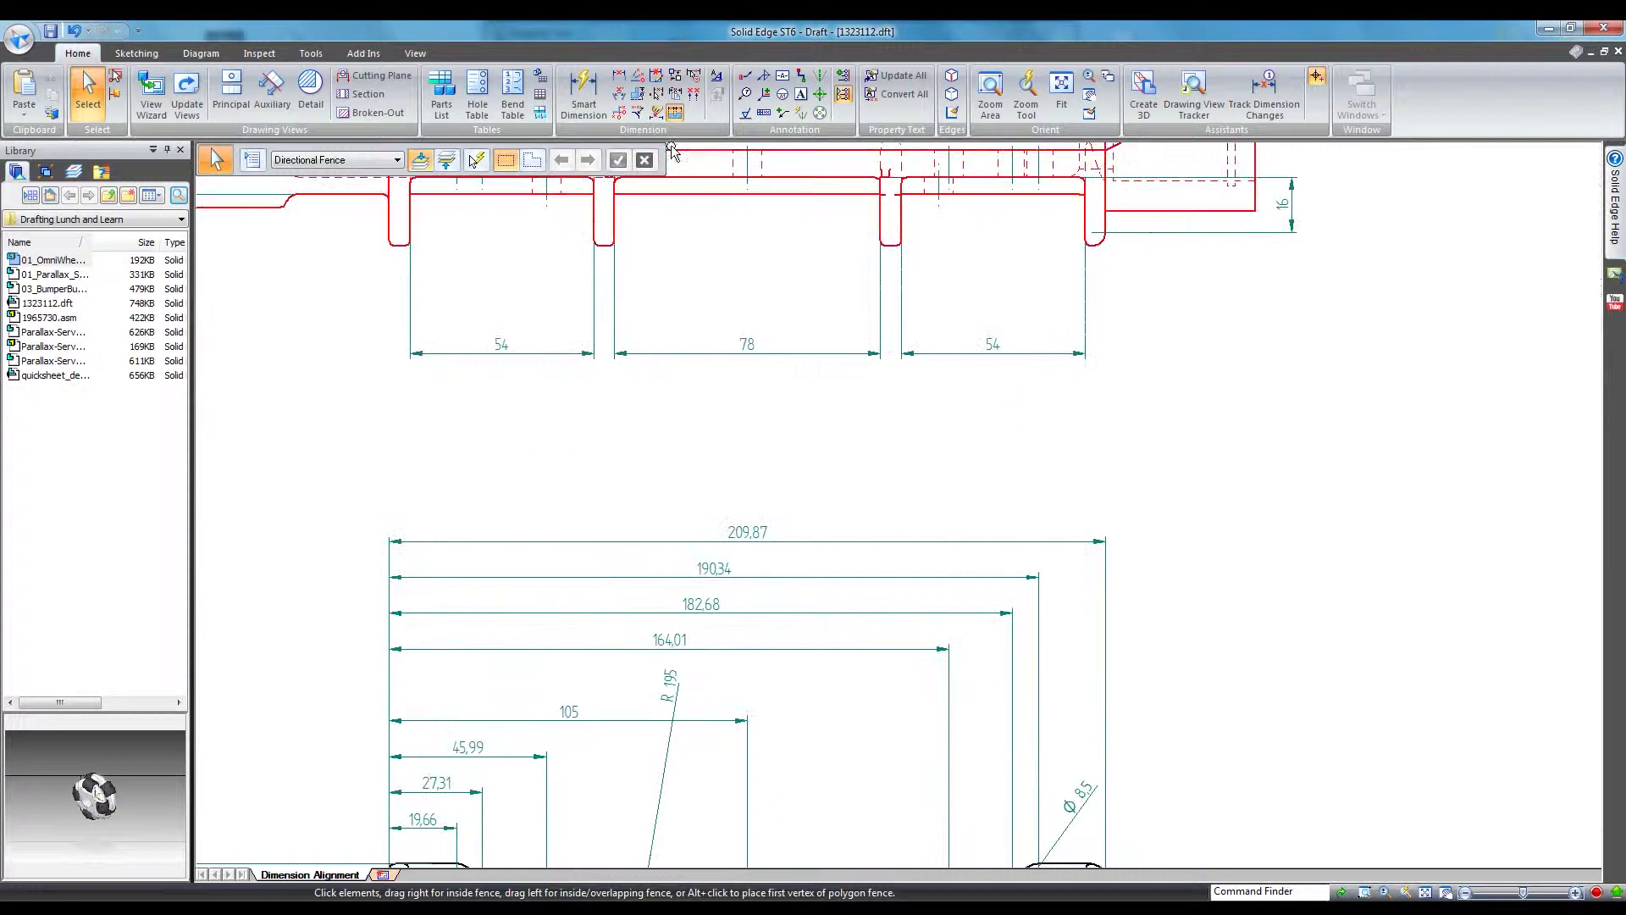
left_click(693, 95)
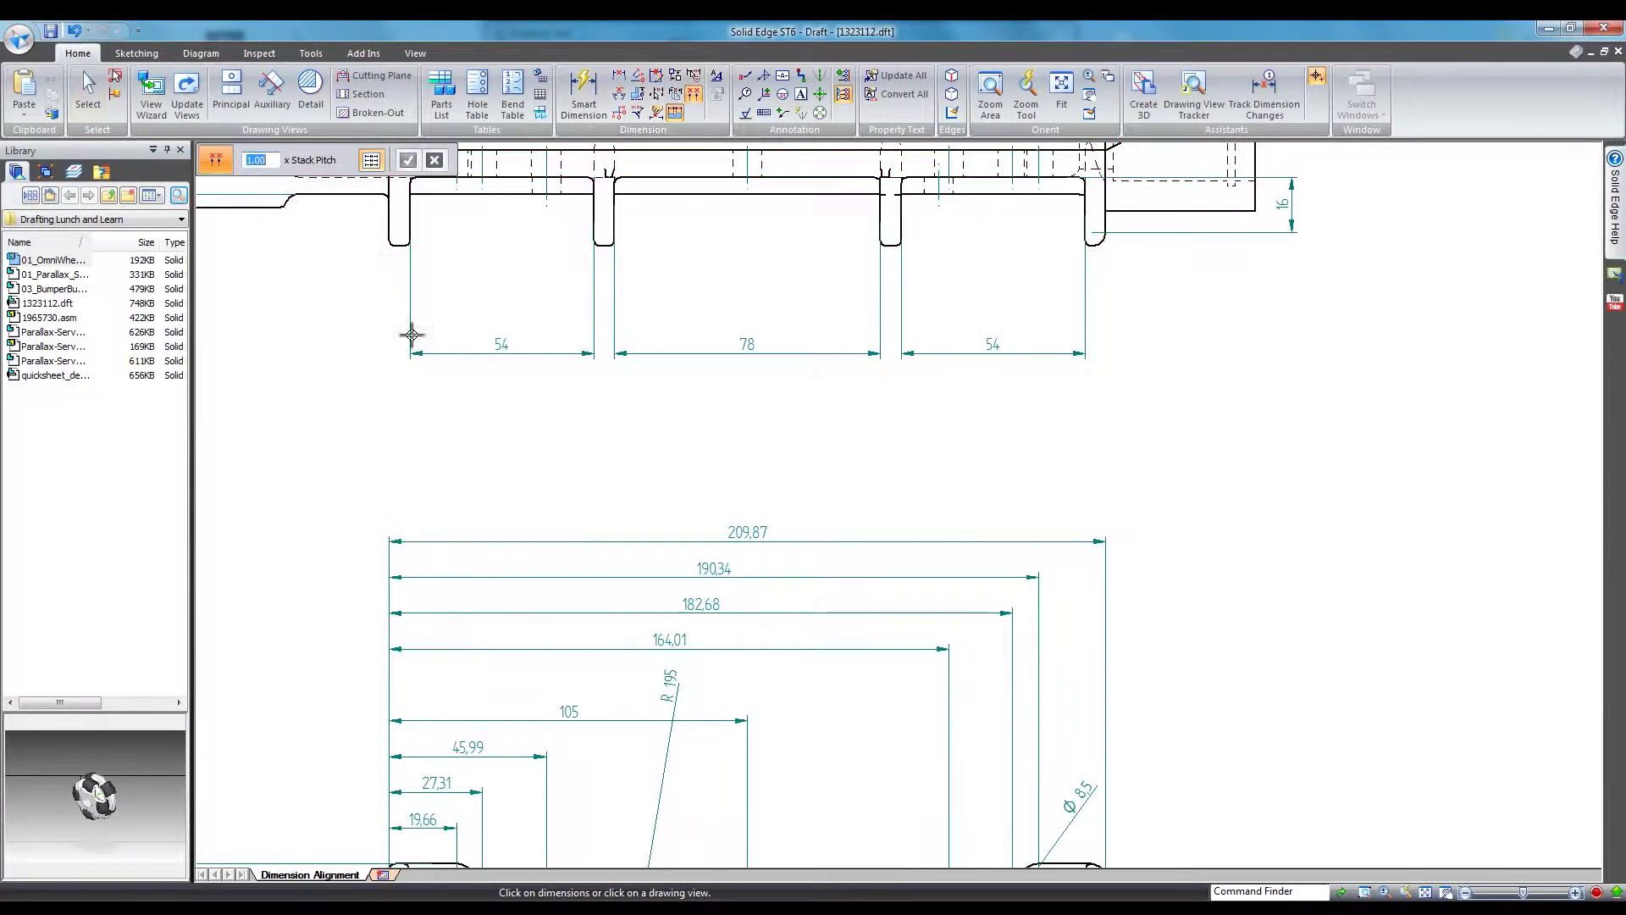
left_click(868, 541)
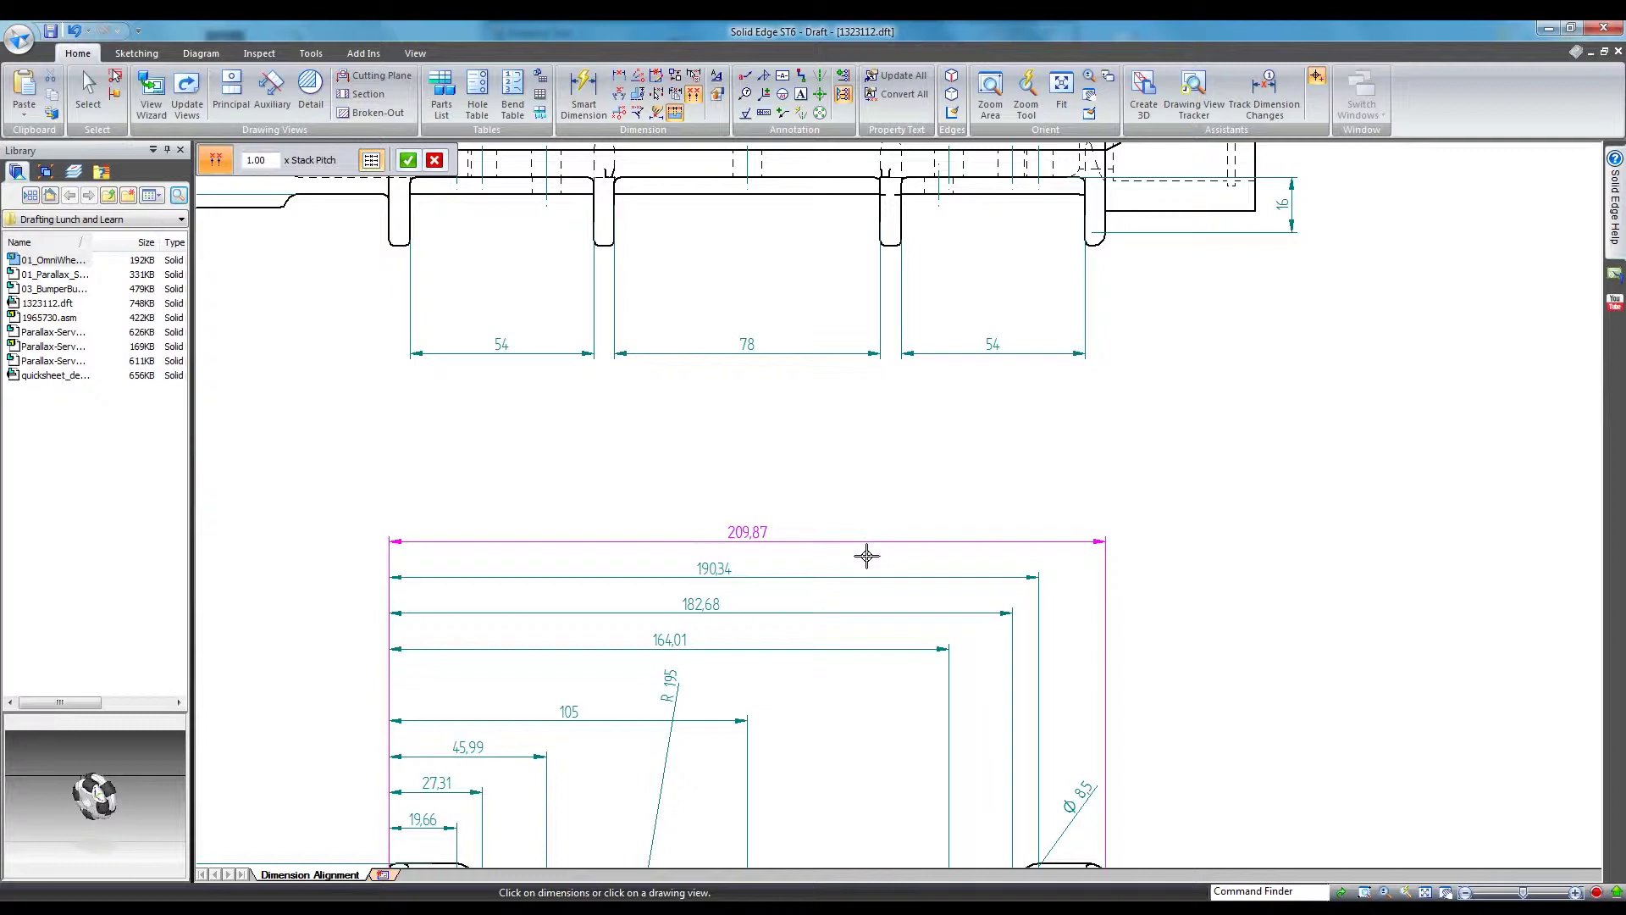
left_click(854, 577)
left_click(835, 612)
left_click(816, 648)
type("1.5")
left_click(407, 161)
left_click(407, 161)
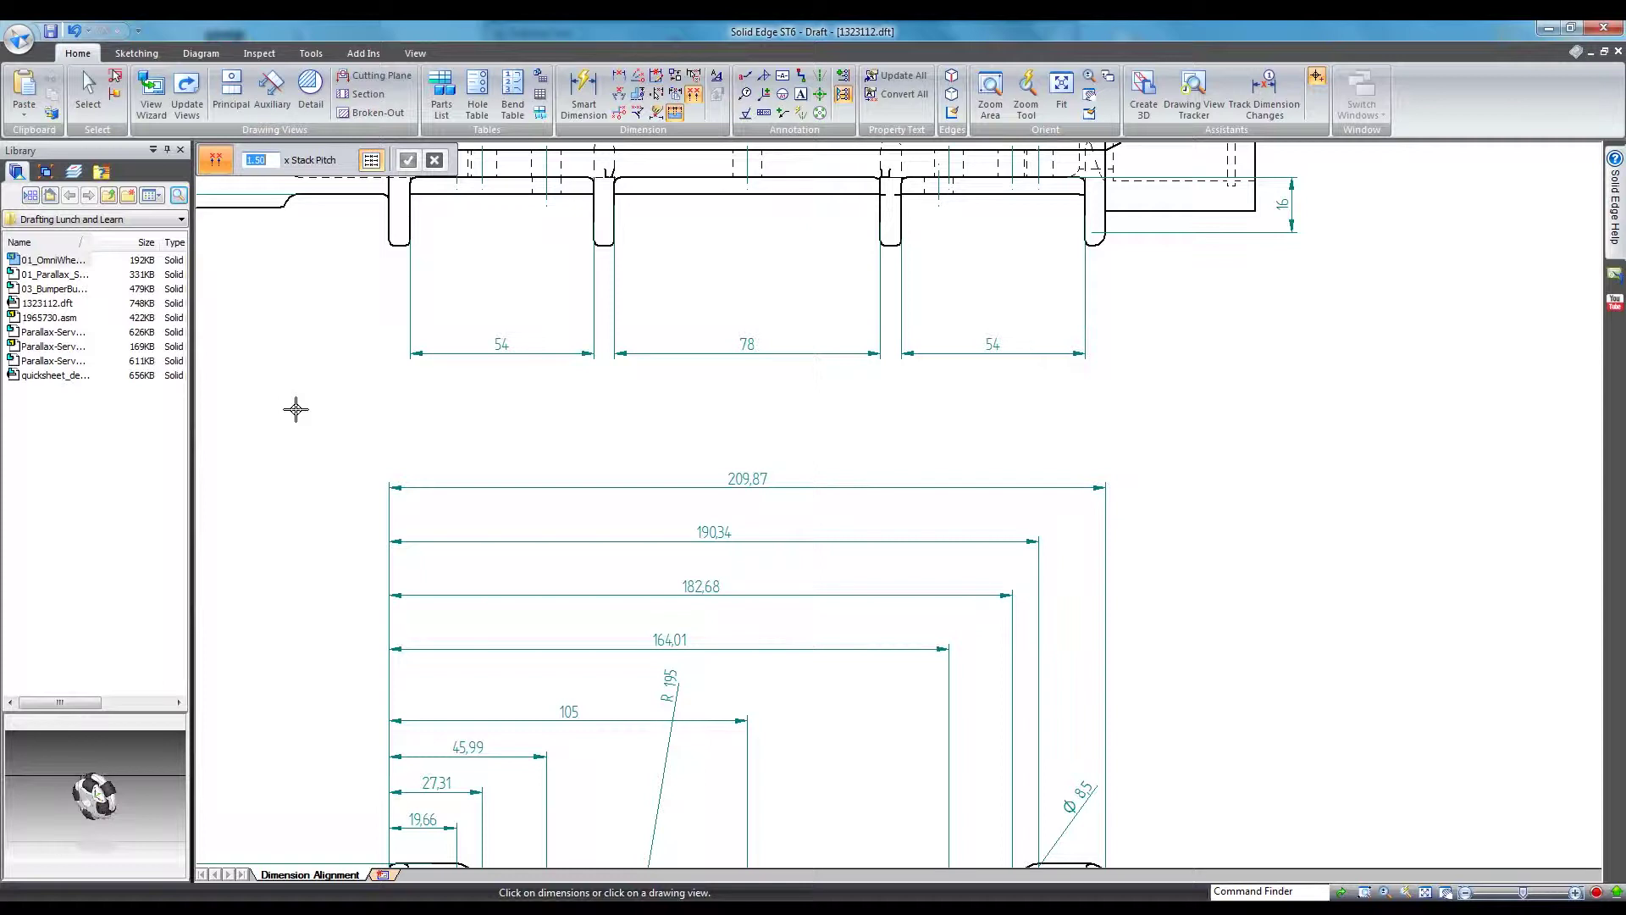
scroll(352, 508, "down", 5)
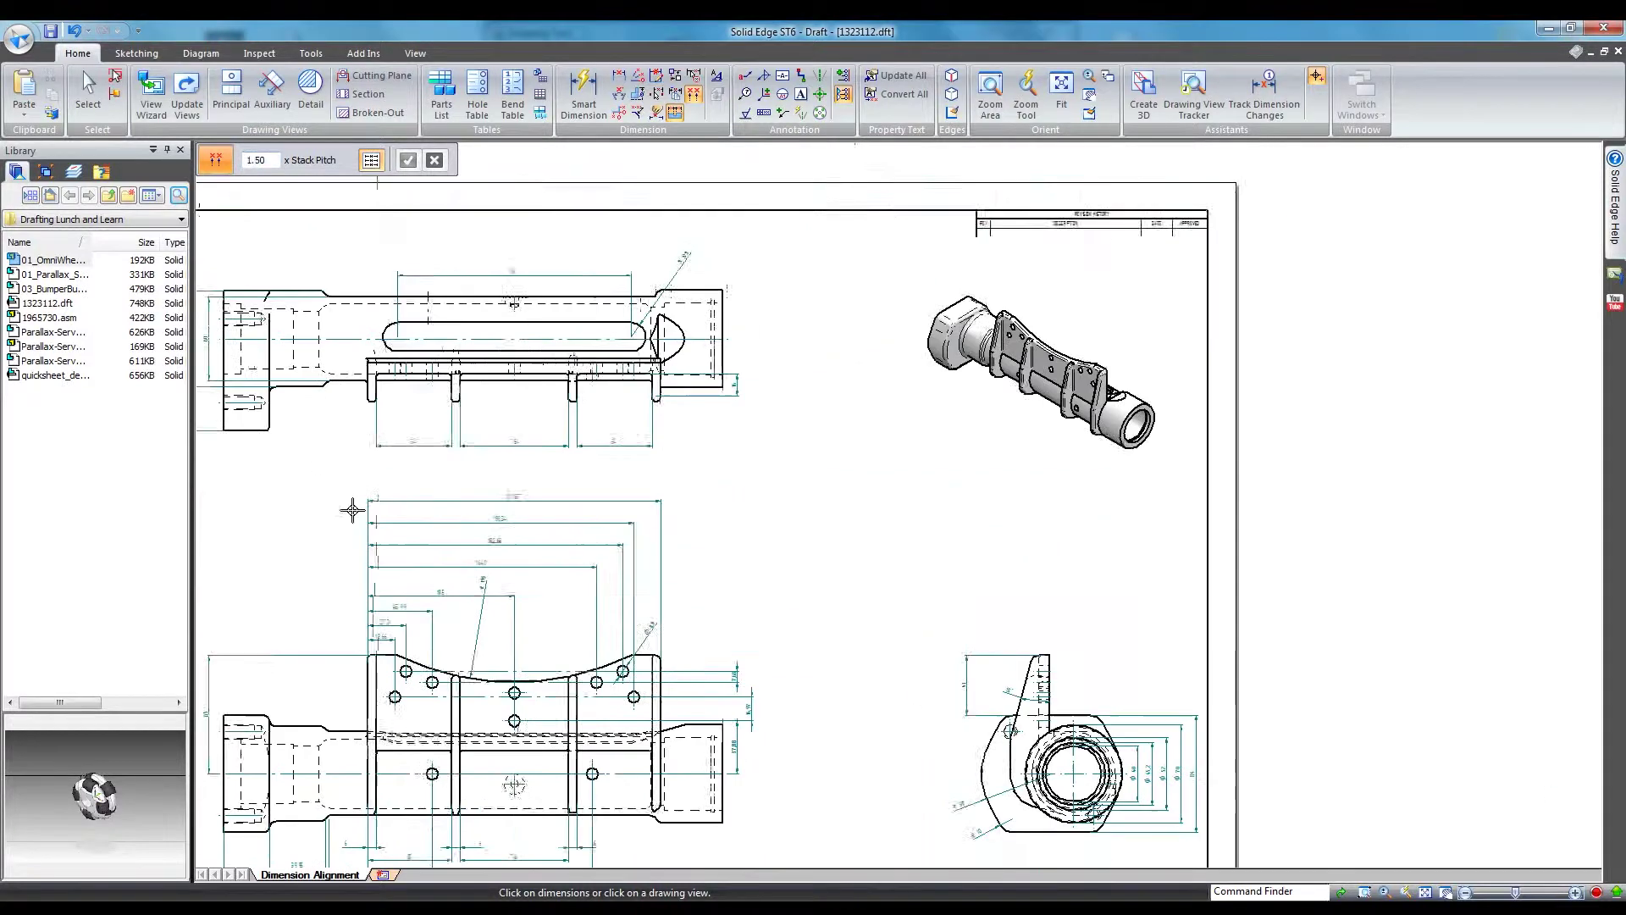
middle_click_drag(842, 508, 972, 426)
scroll(962, 505, "down", 1)
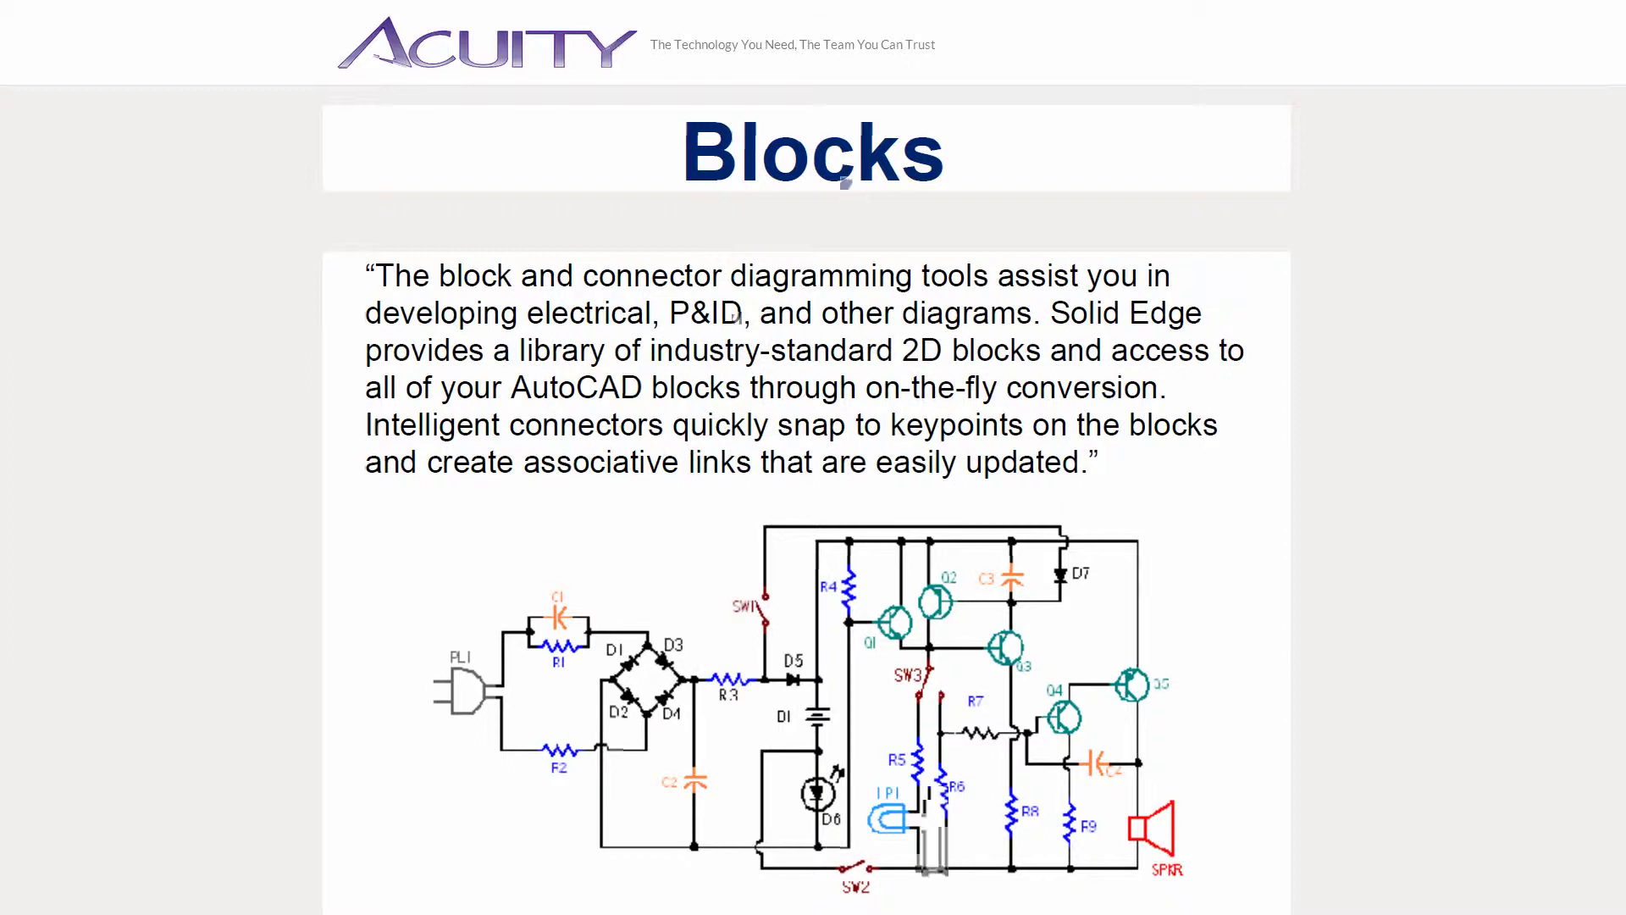
- Reveal the bullets Working With Standard Libraries and Creating New Blocks on the Blocks slide
key("Right")
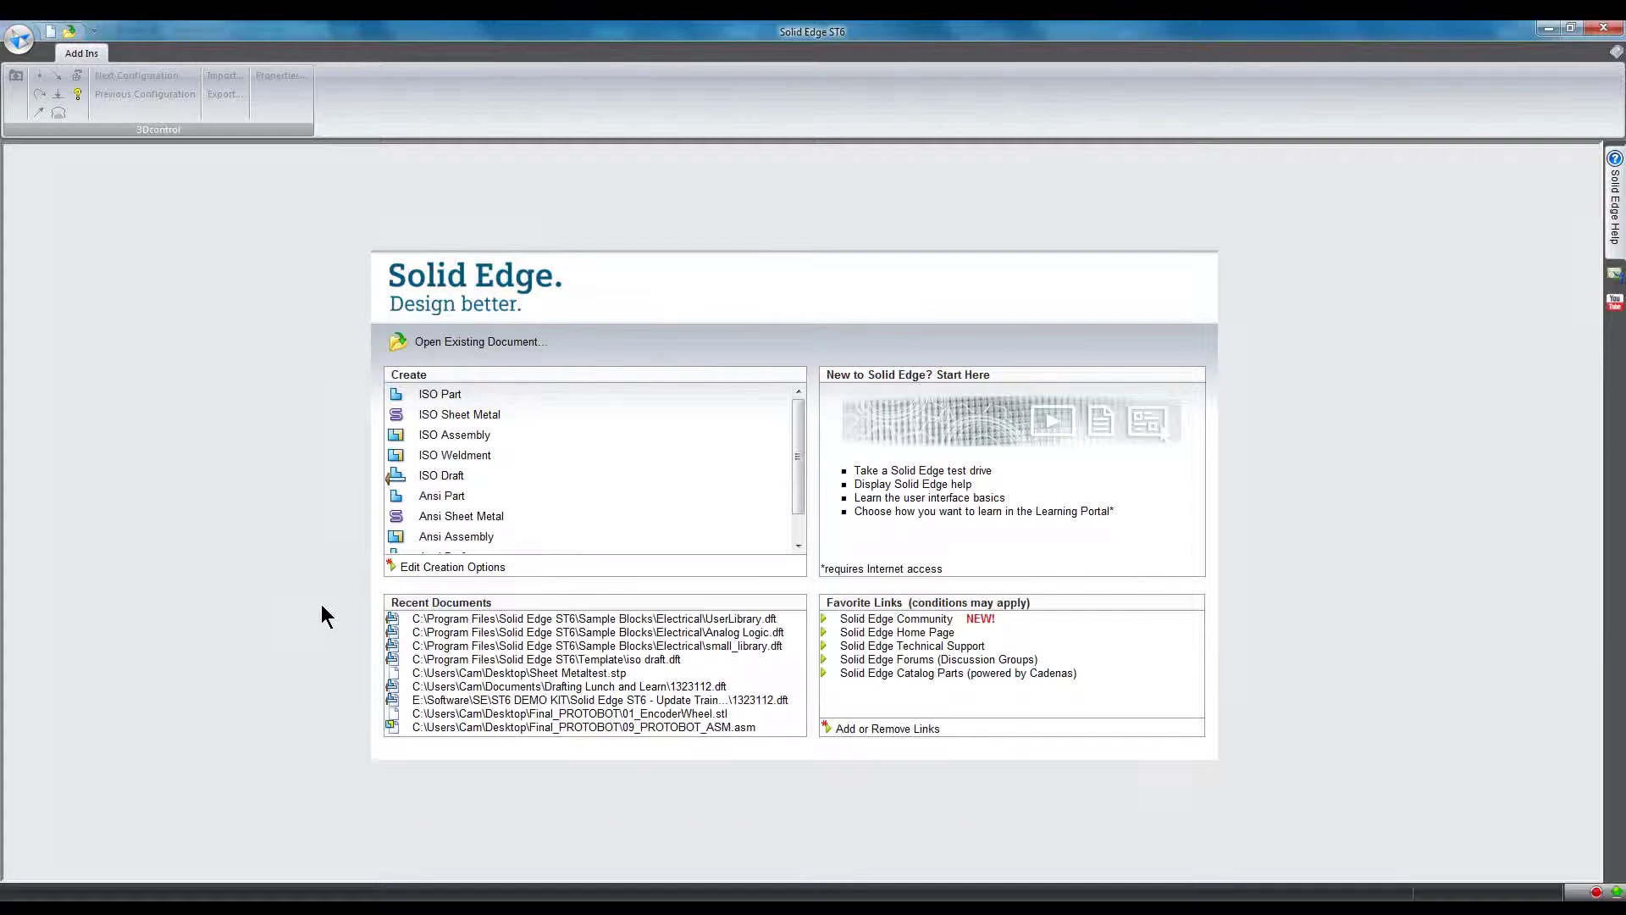
- Create a new ISO draft and switch to its 2D Model sheet
left_click(442, 476)
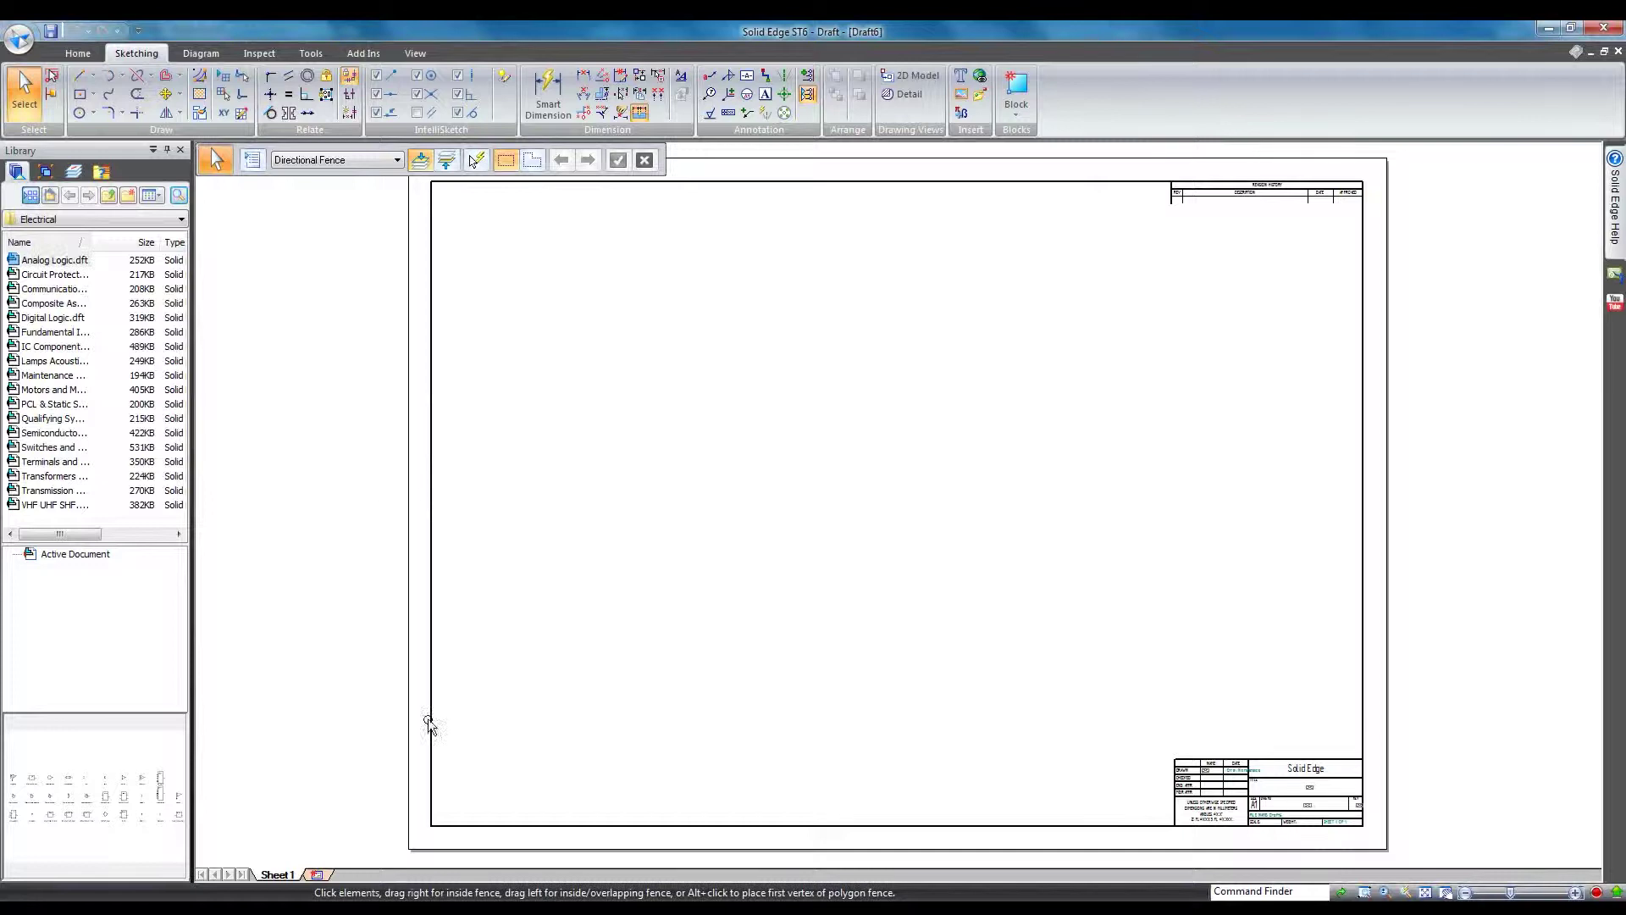
right_click(291, 878)
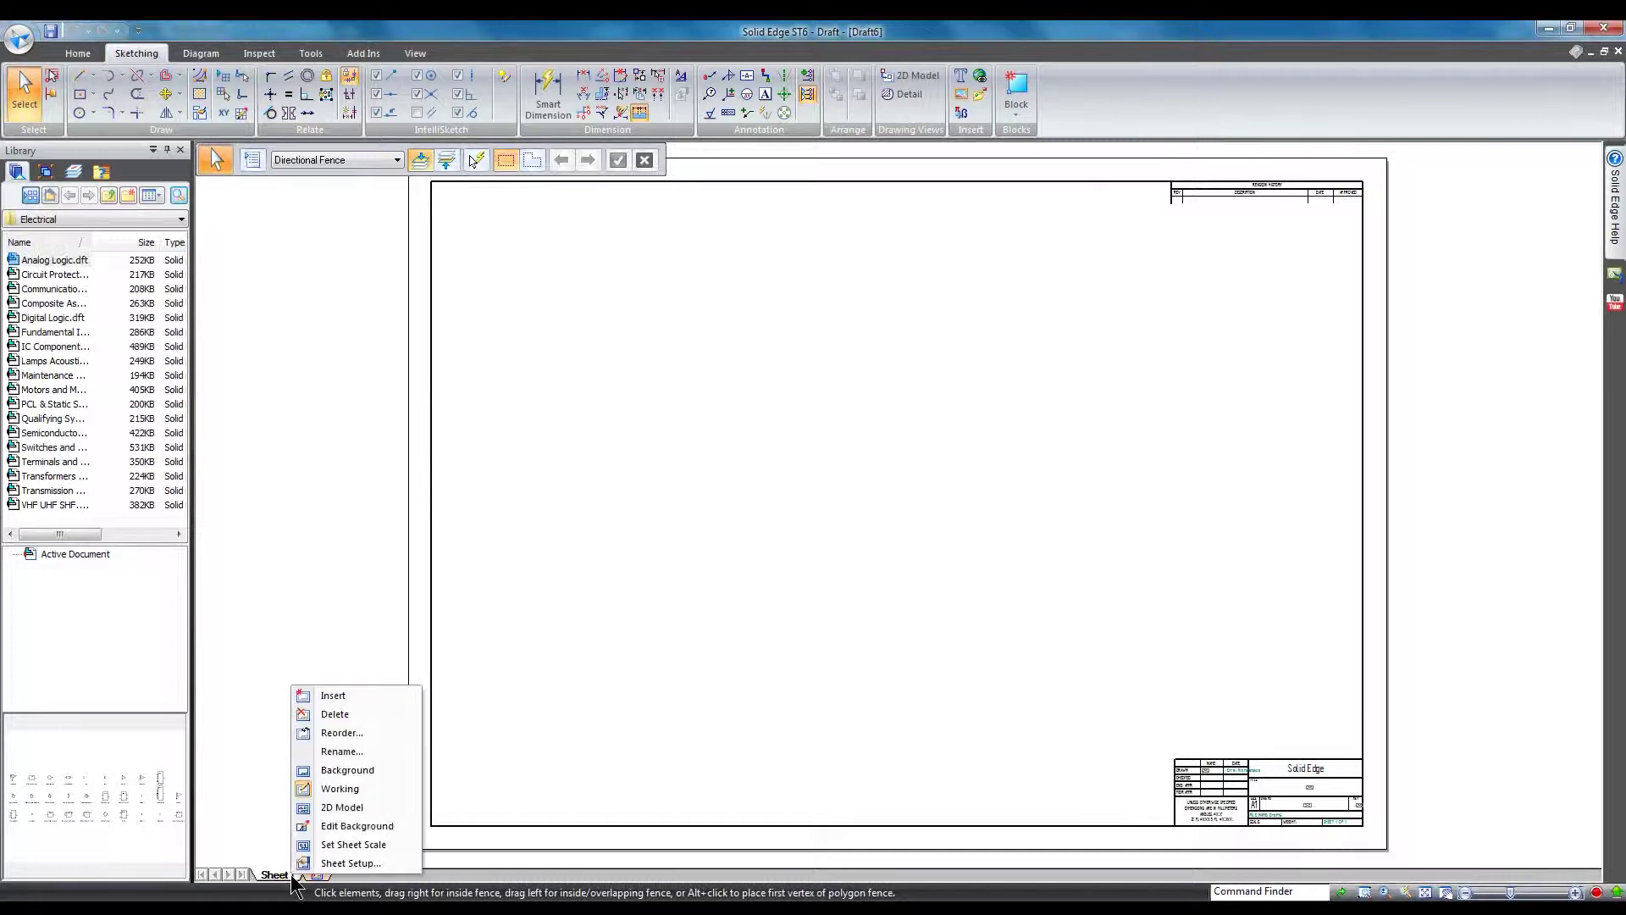
left_click(334, 803)
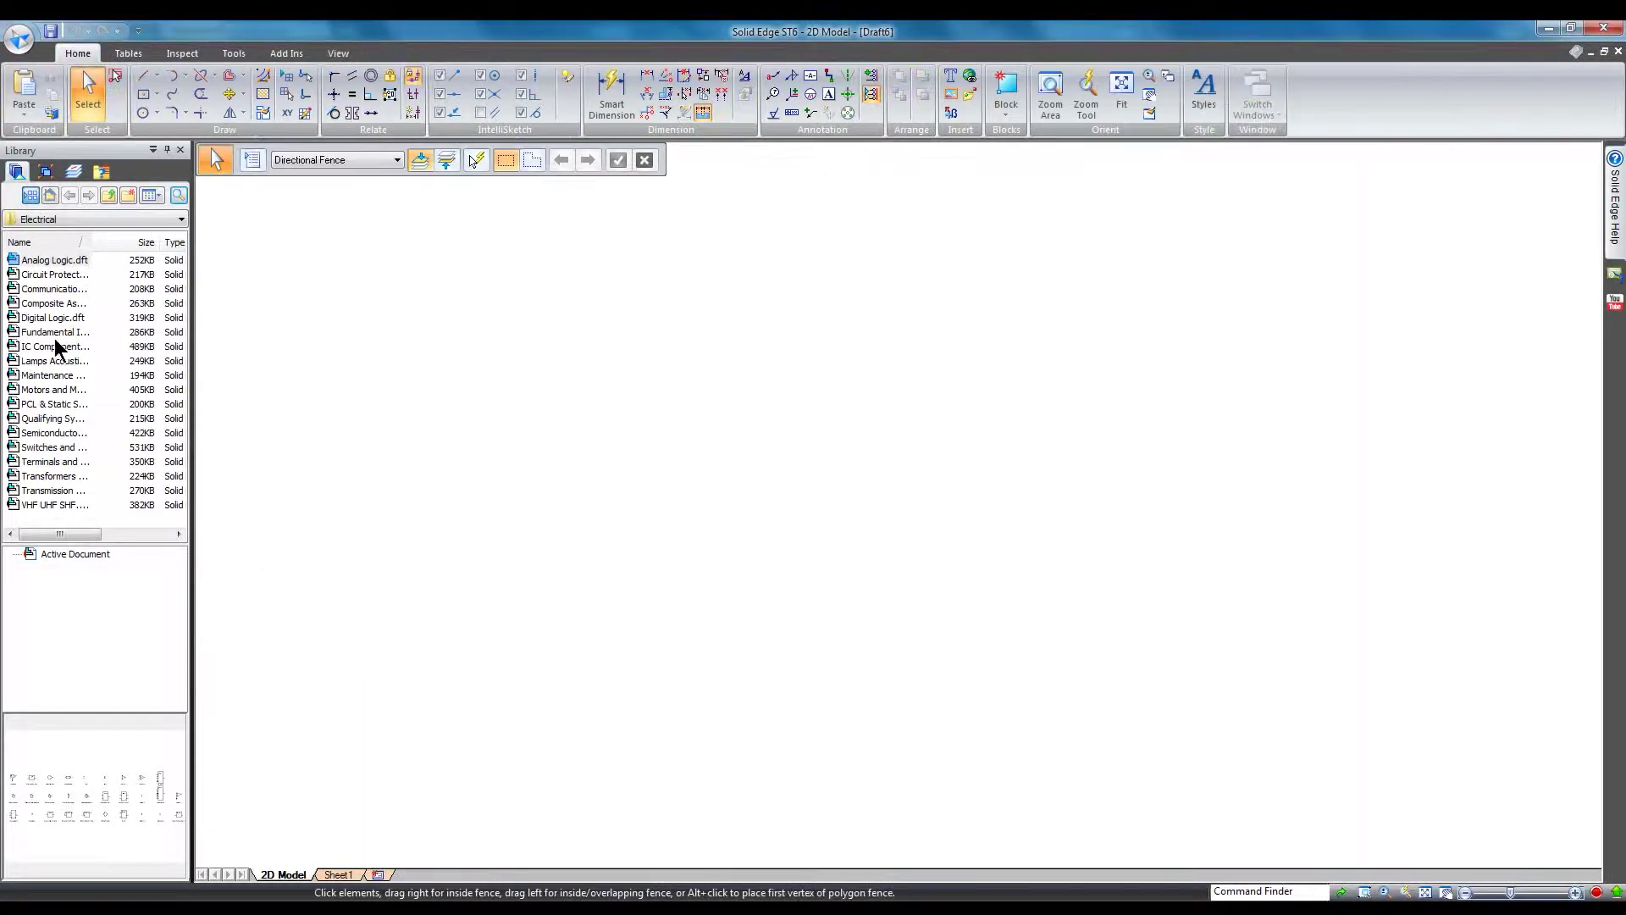
- Place the Diode 3 and Transistor 6 semiconductor blocks, with the transistor up-left of the diode
left_click(48, 433)
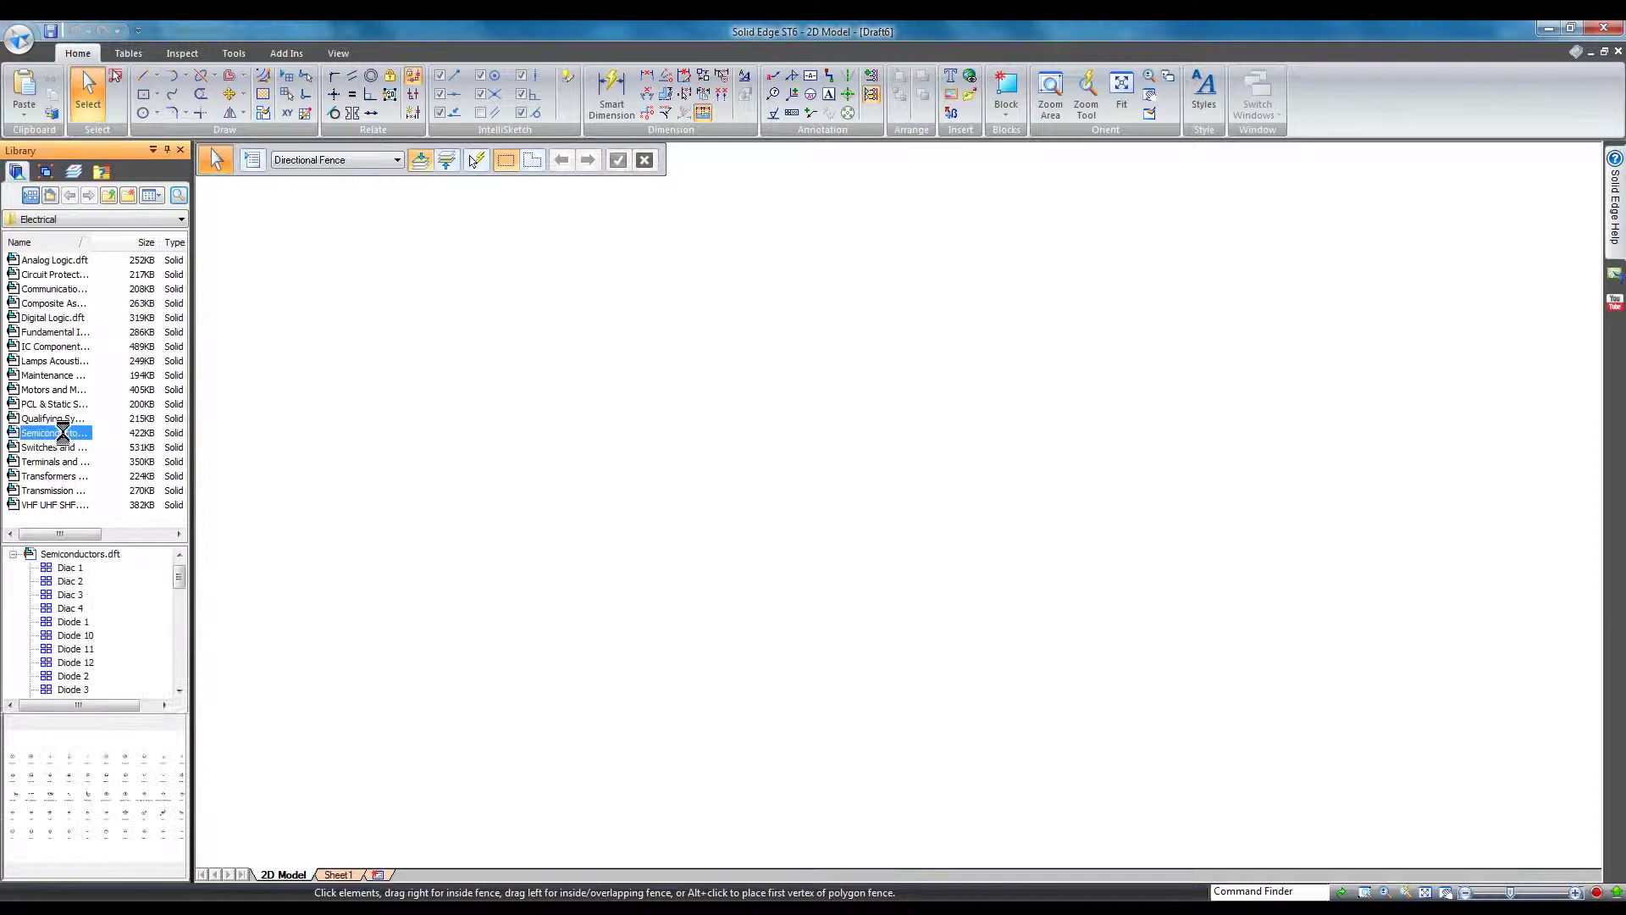
left_click_drag(80, 693, 686, 510)
scroll(693, 511, "up", 2)
left_click(694, 511)
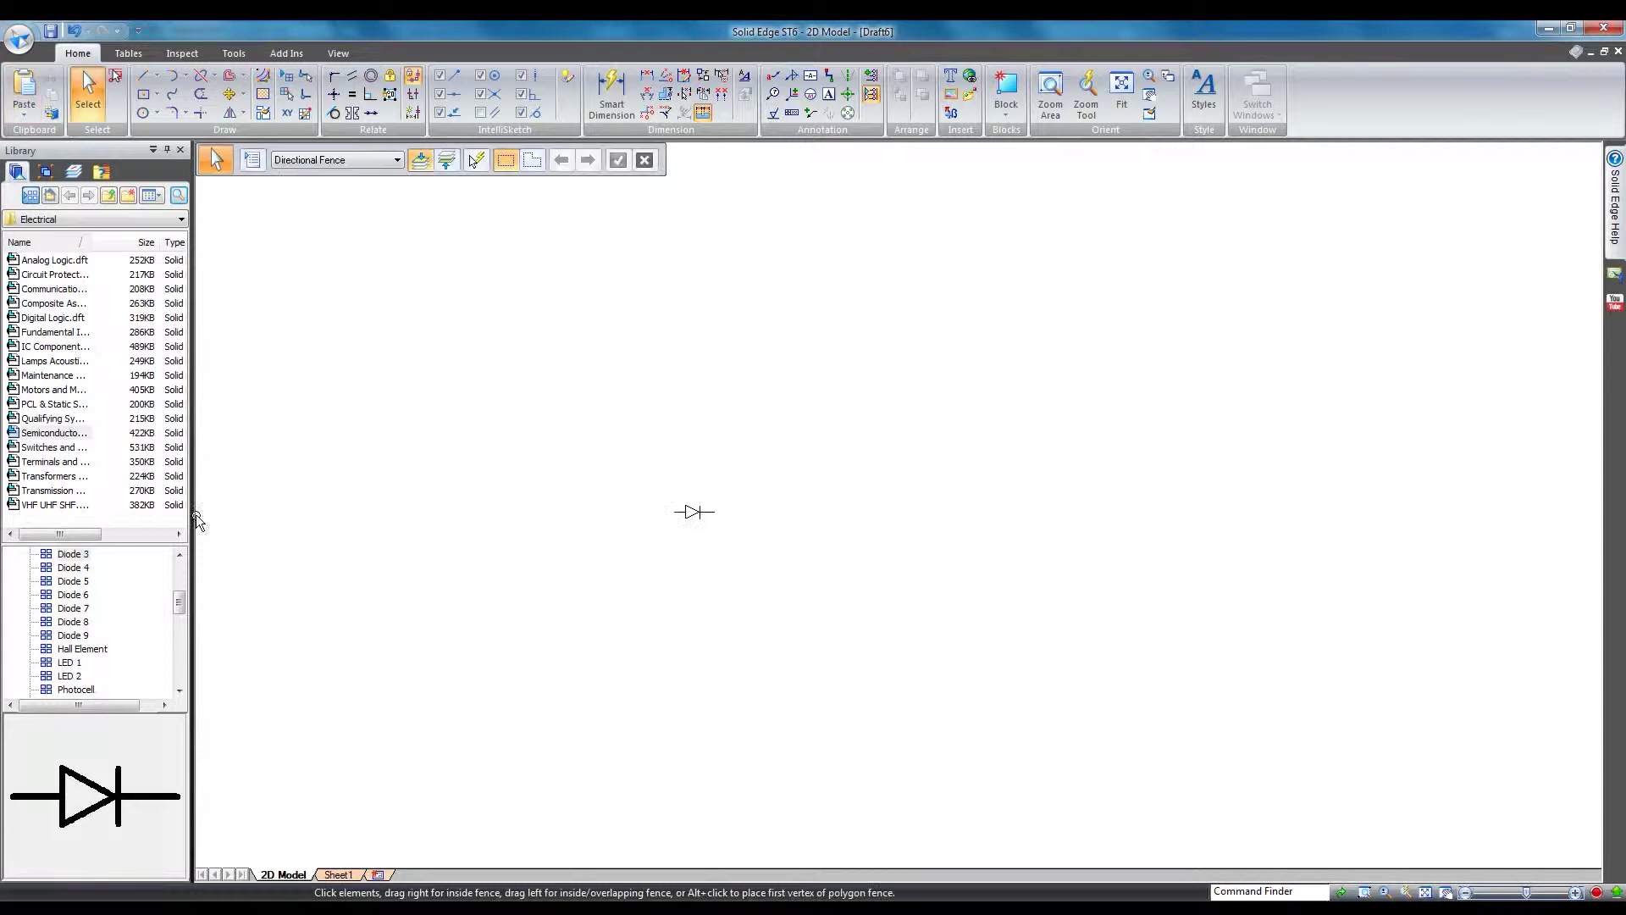
left_click_drag(180, 603, 182, 670)
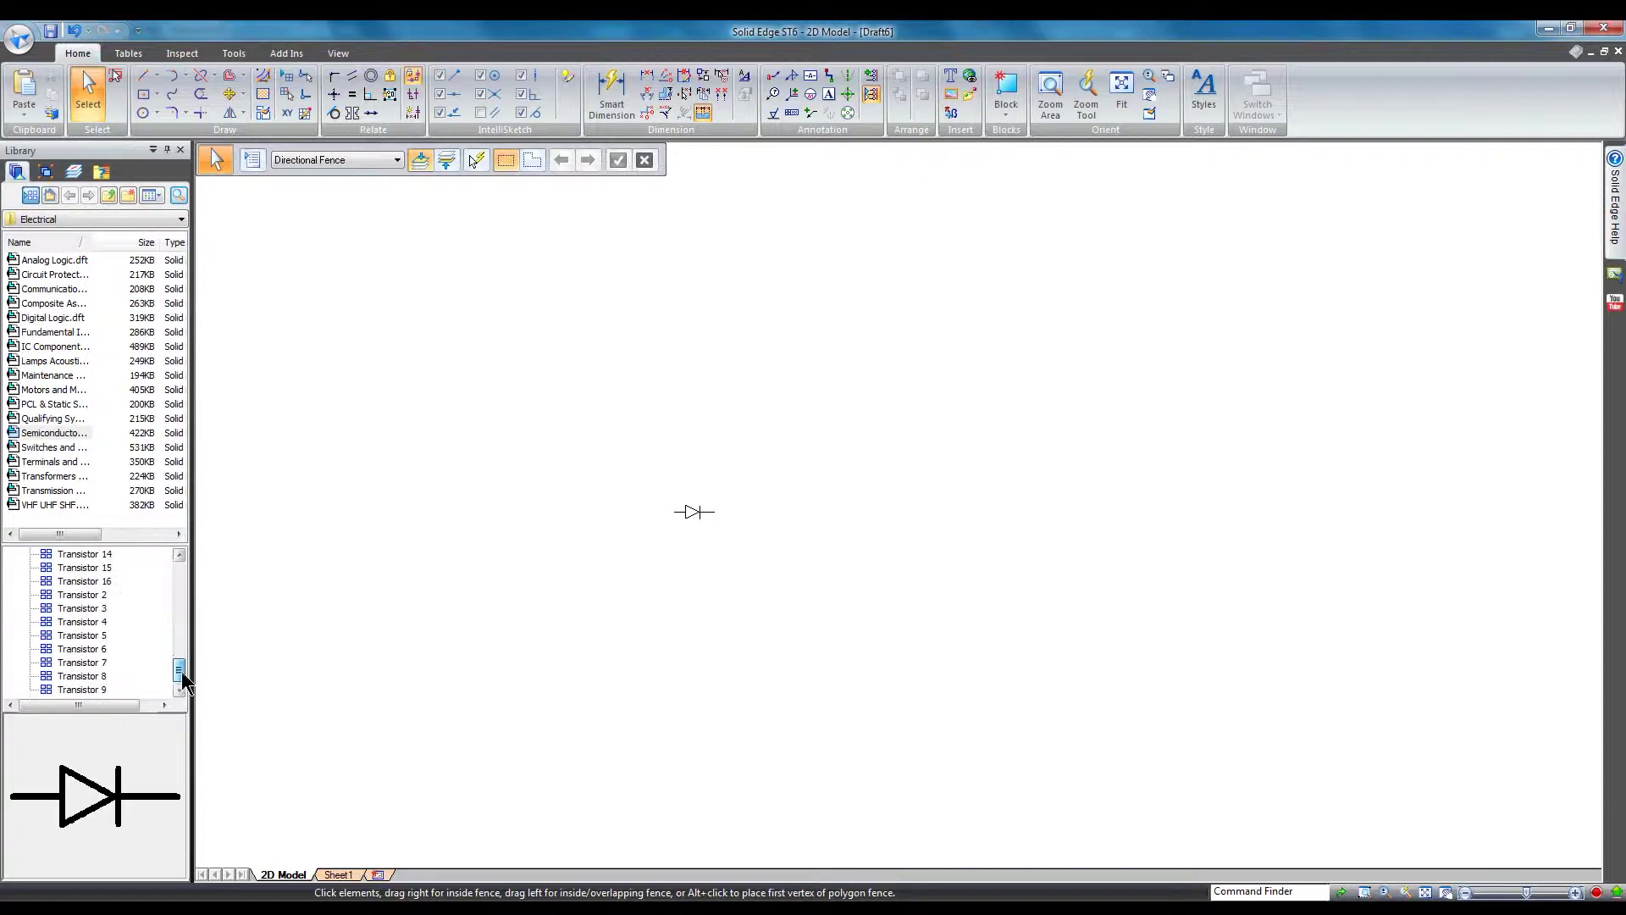
left_click_drag(95, 644, 503, 461)
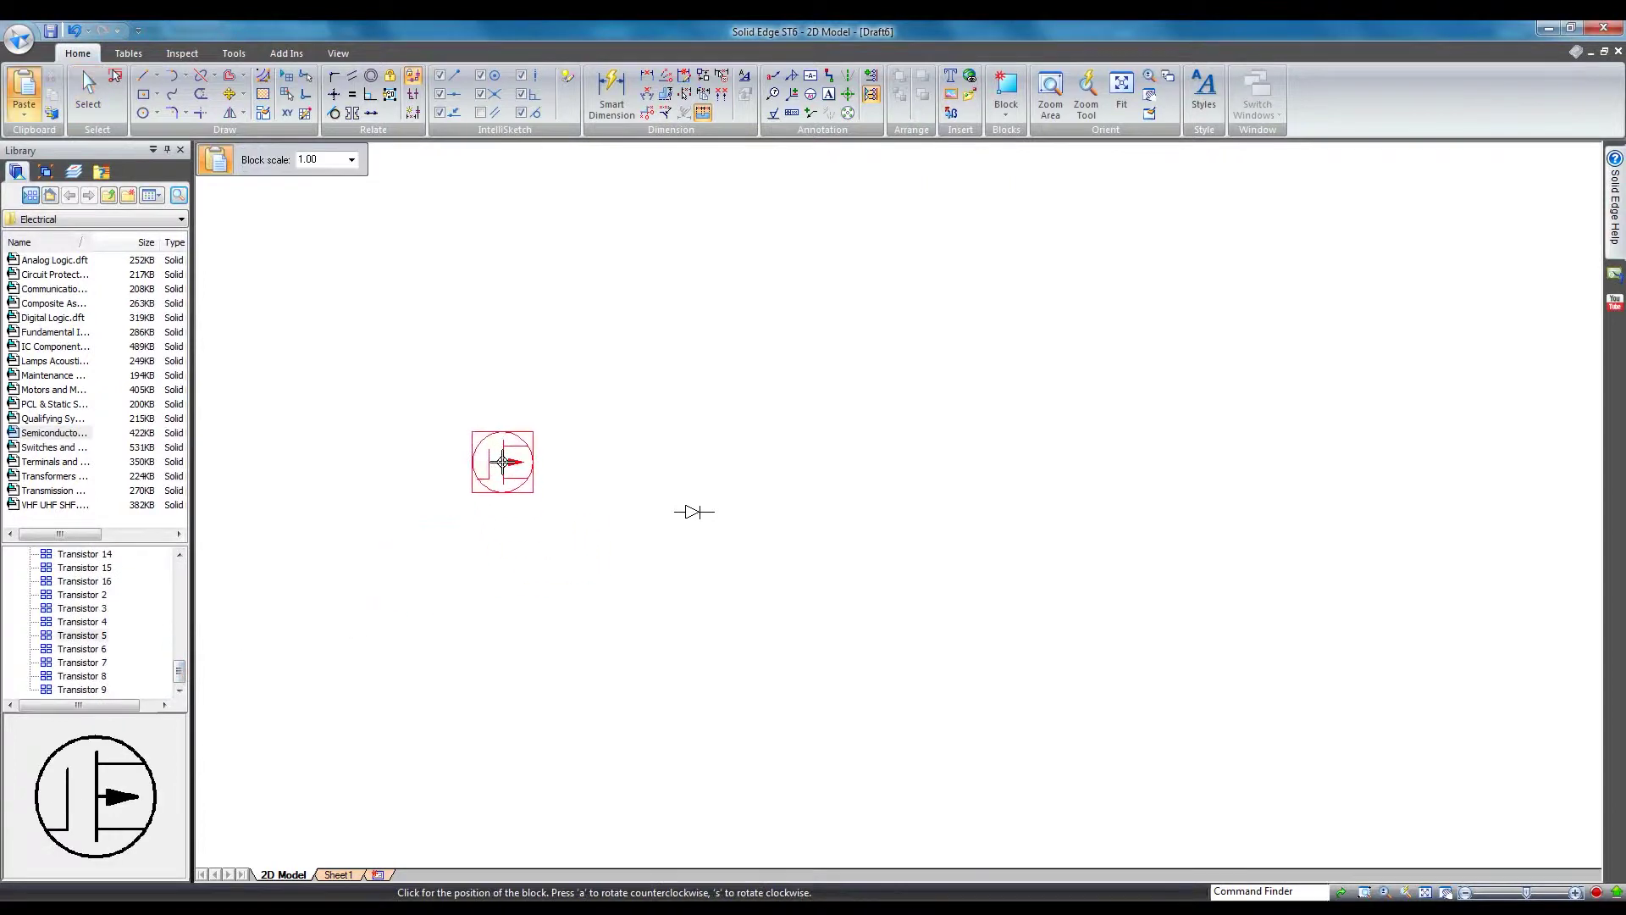
left_click(503, 462)
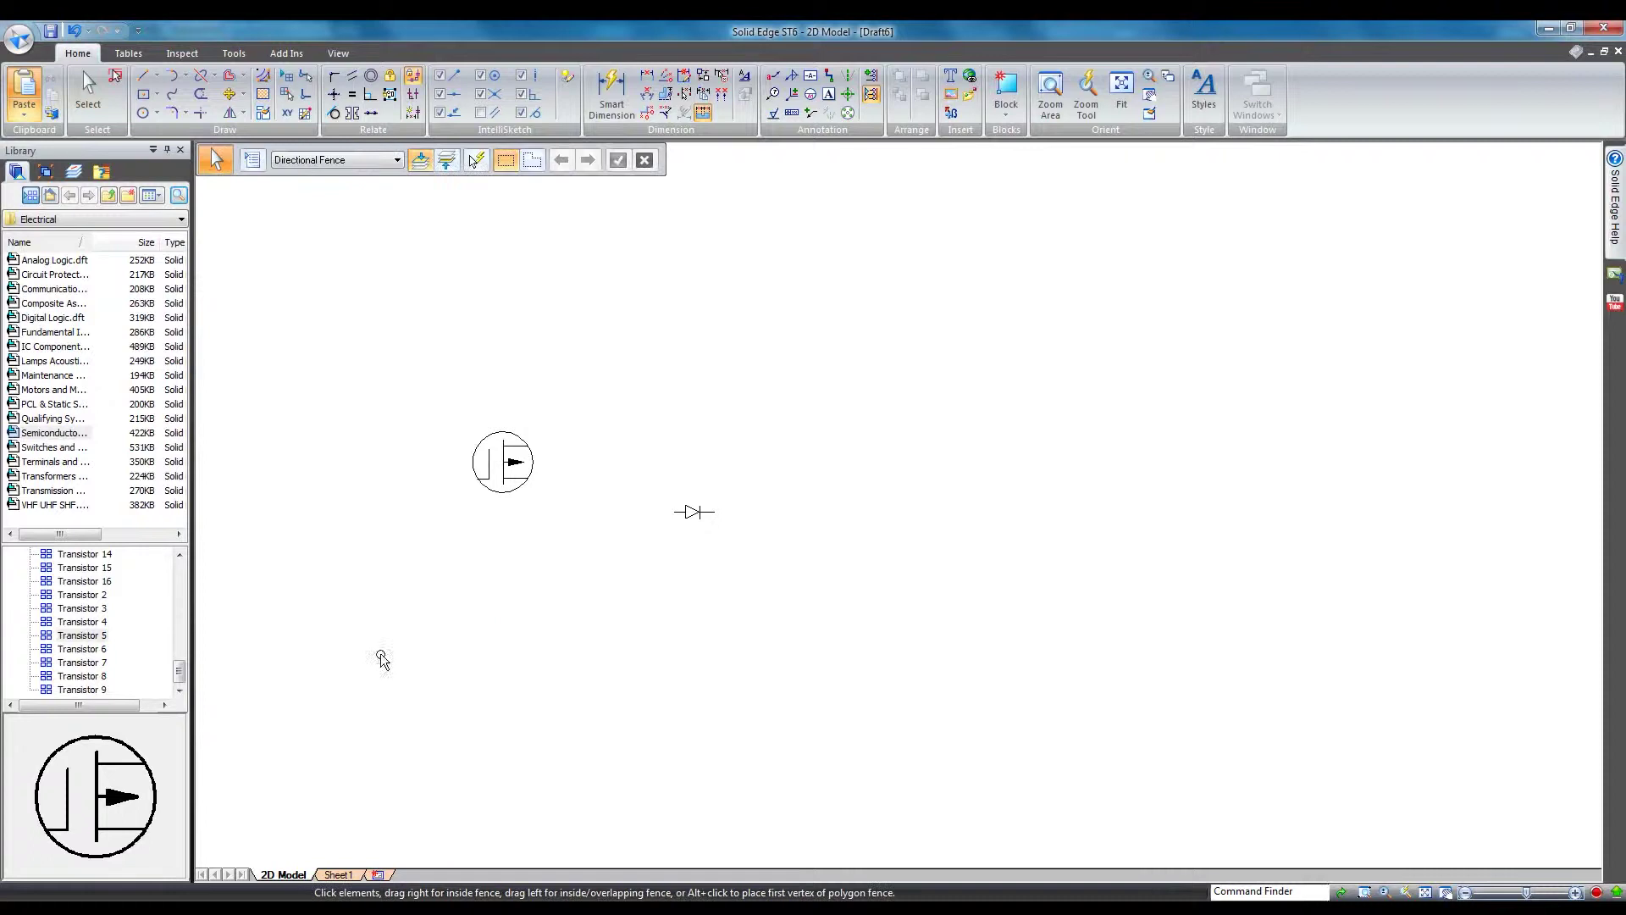
- Place a capacitor right of the diode and an inductor above it
left_click(68, 333)
left_click_drag(178, 600, 853, 473)
left_click(837, 469)
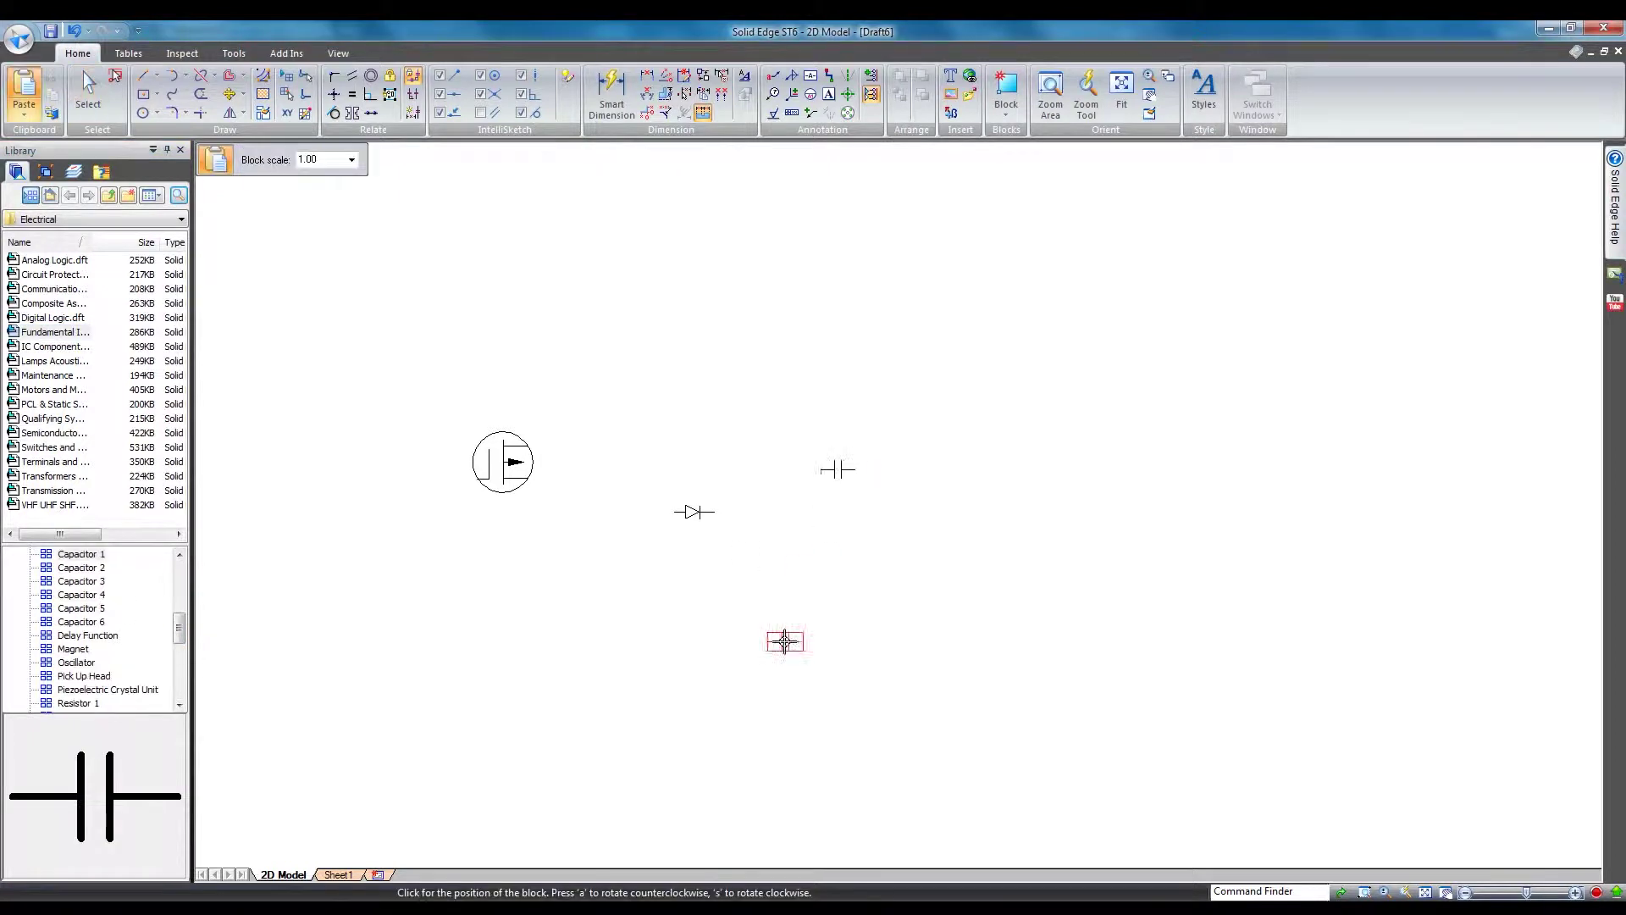
key("Escape")
left_click(51, 476)
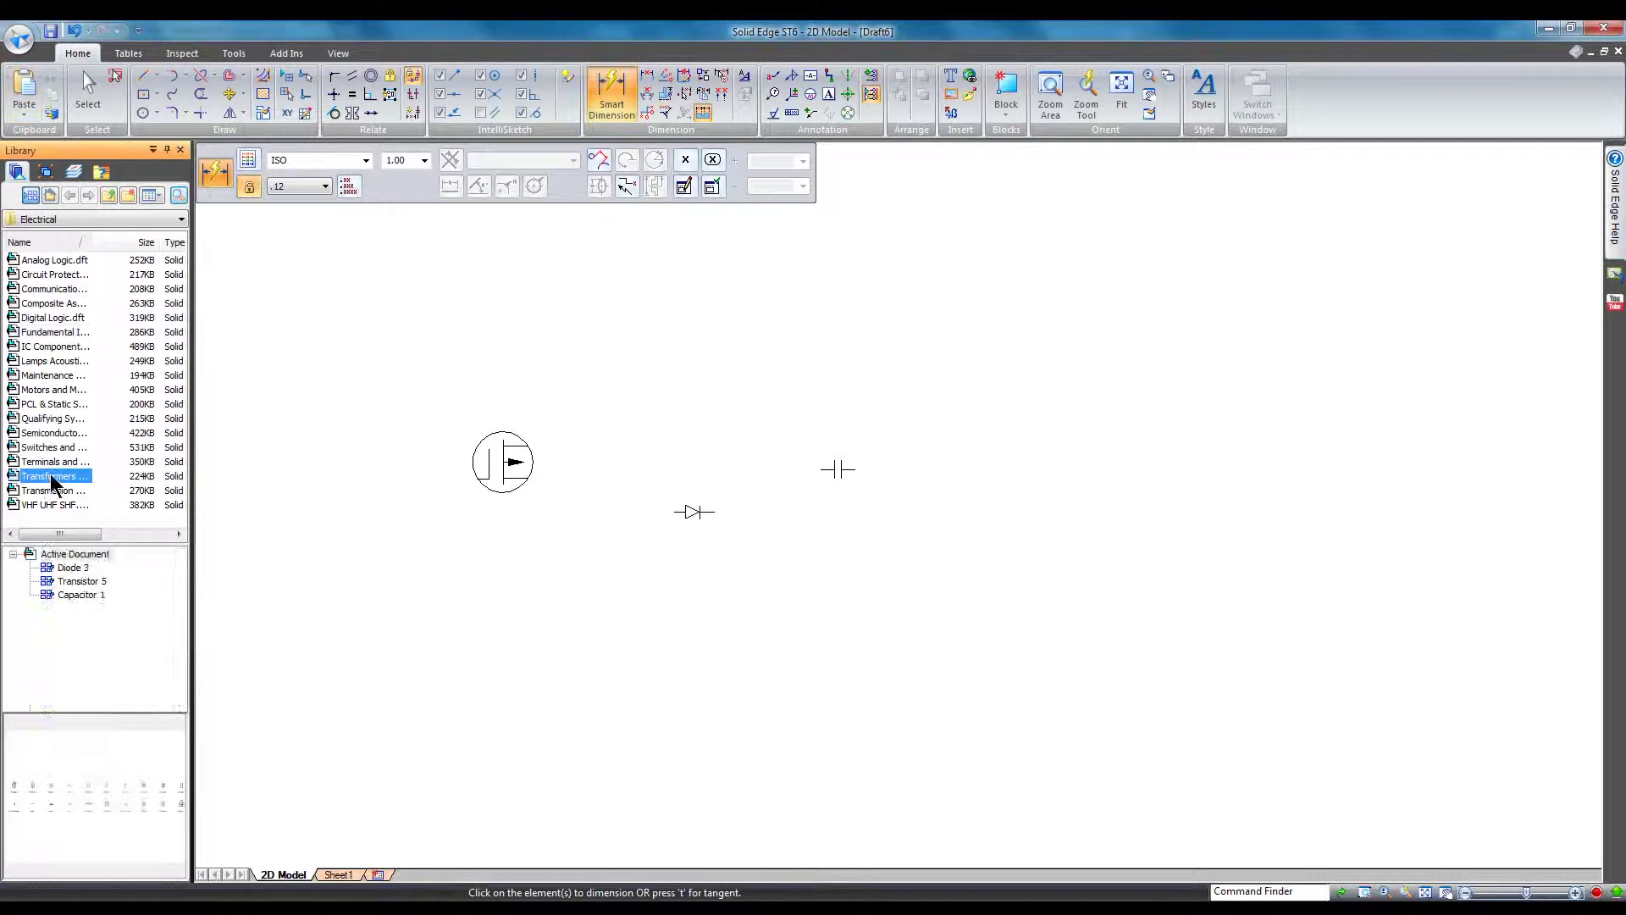
left_click_drag(76, 581, 746, 413)
left_click(746, 414)
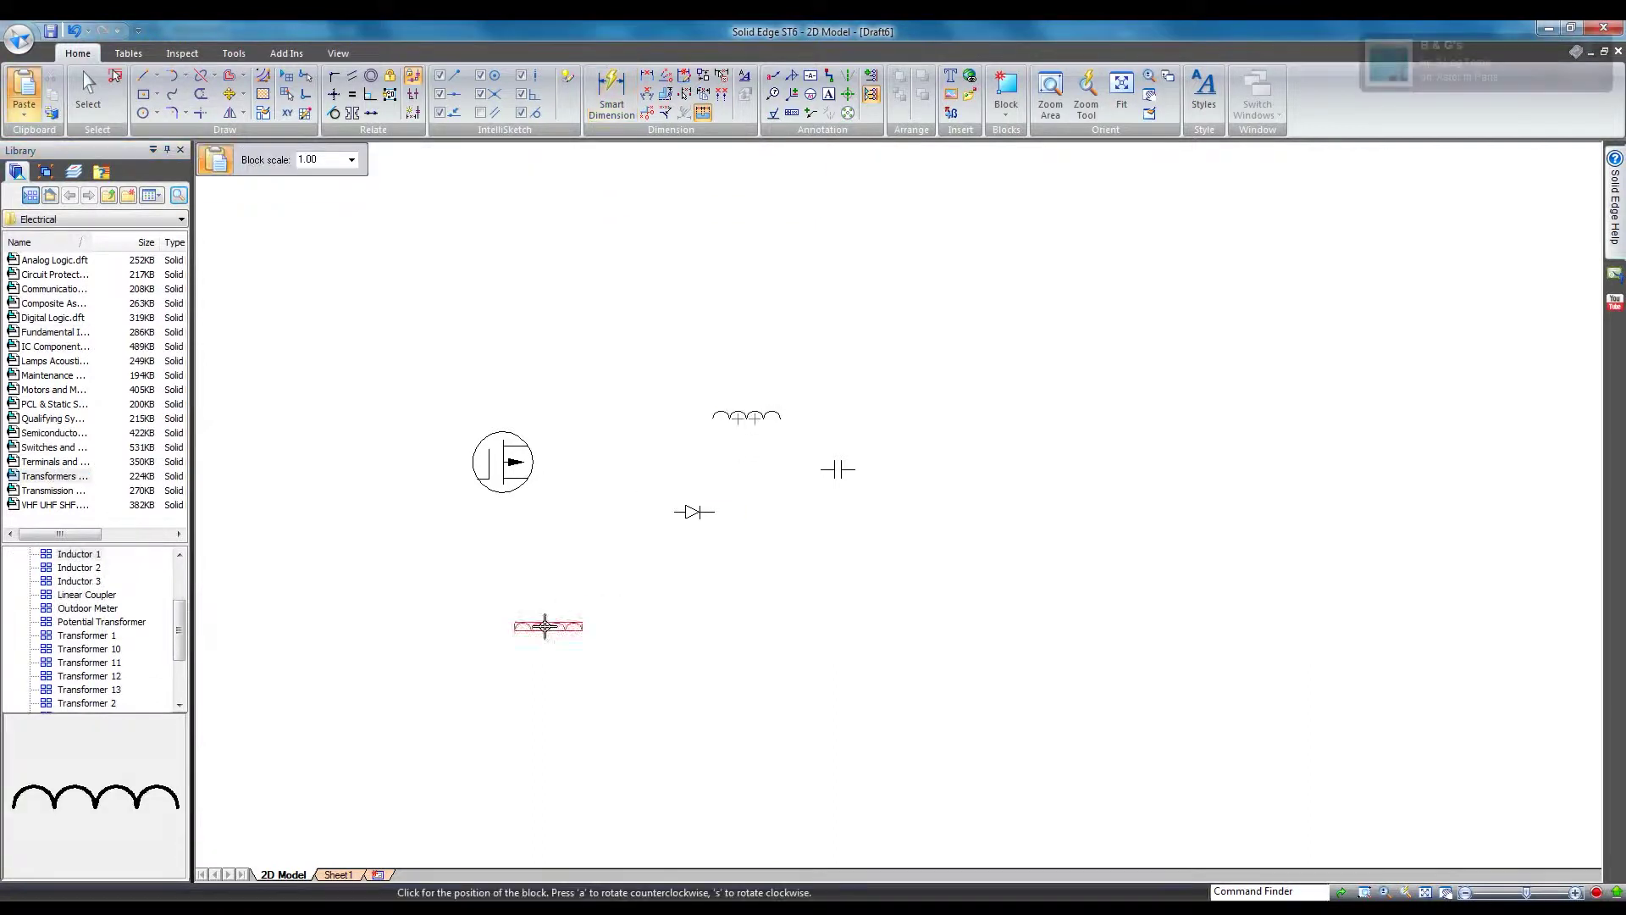
key("Escape")
- Place two ground symbols side by side below the diode
left_click(48, 491)
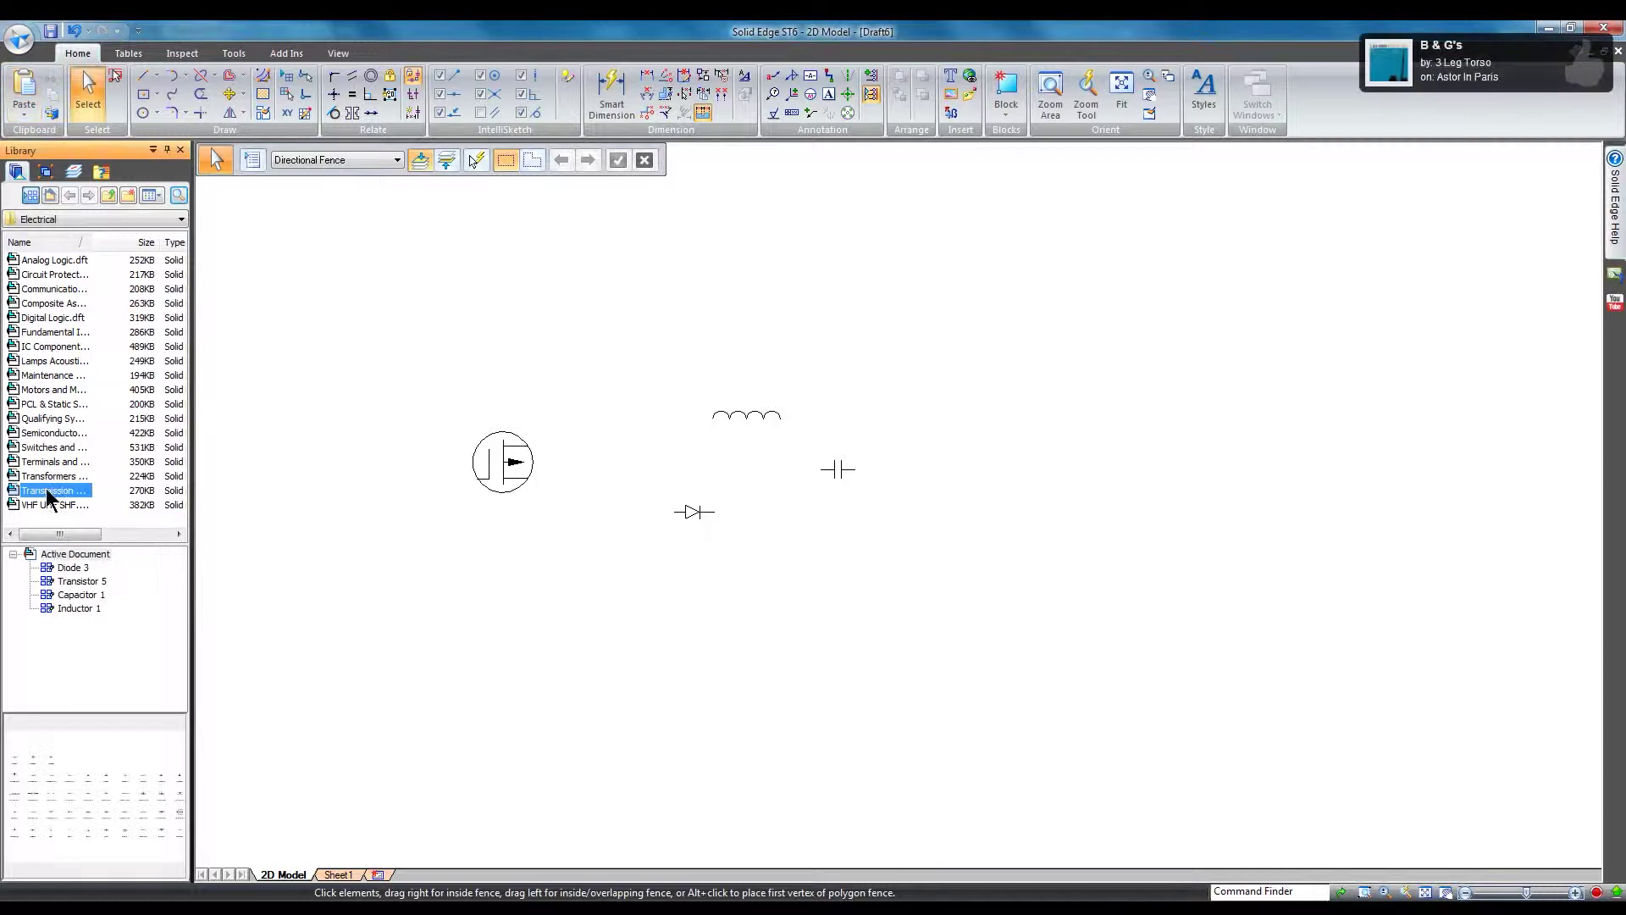
left_click_drag(74, 598, 624, 598)
left_click(644, 602)
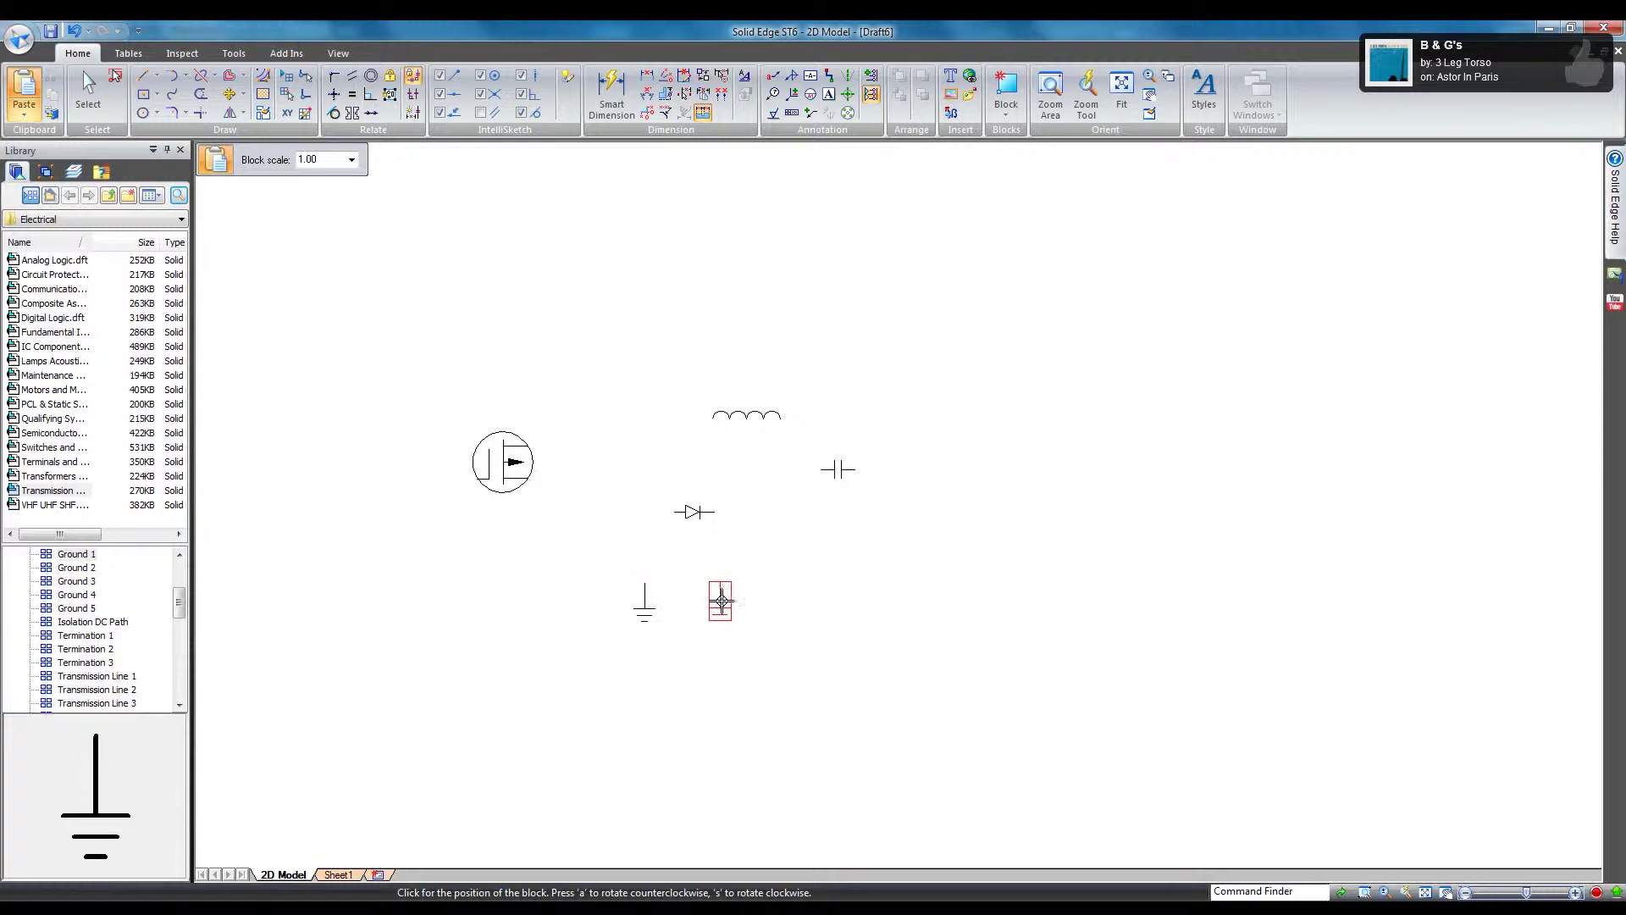
left_click(748, 602)
key("Escape")
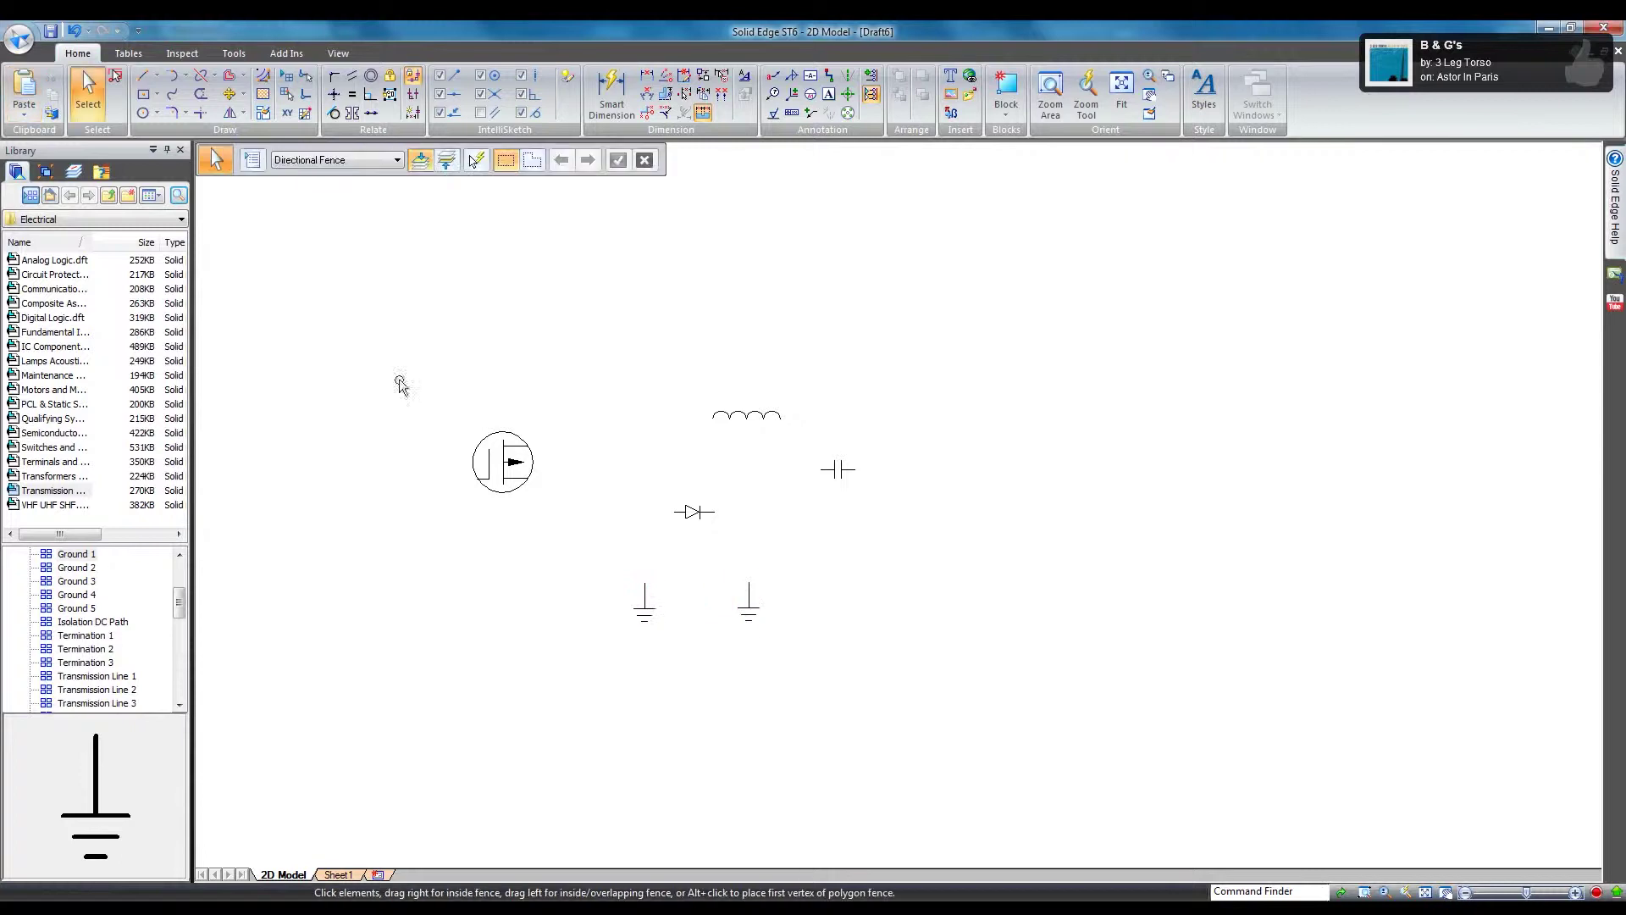
- Rotate the MOSFET 90° about its own centre
left_click(239, 92)
left_click(254, 133)
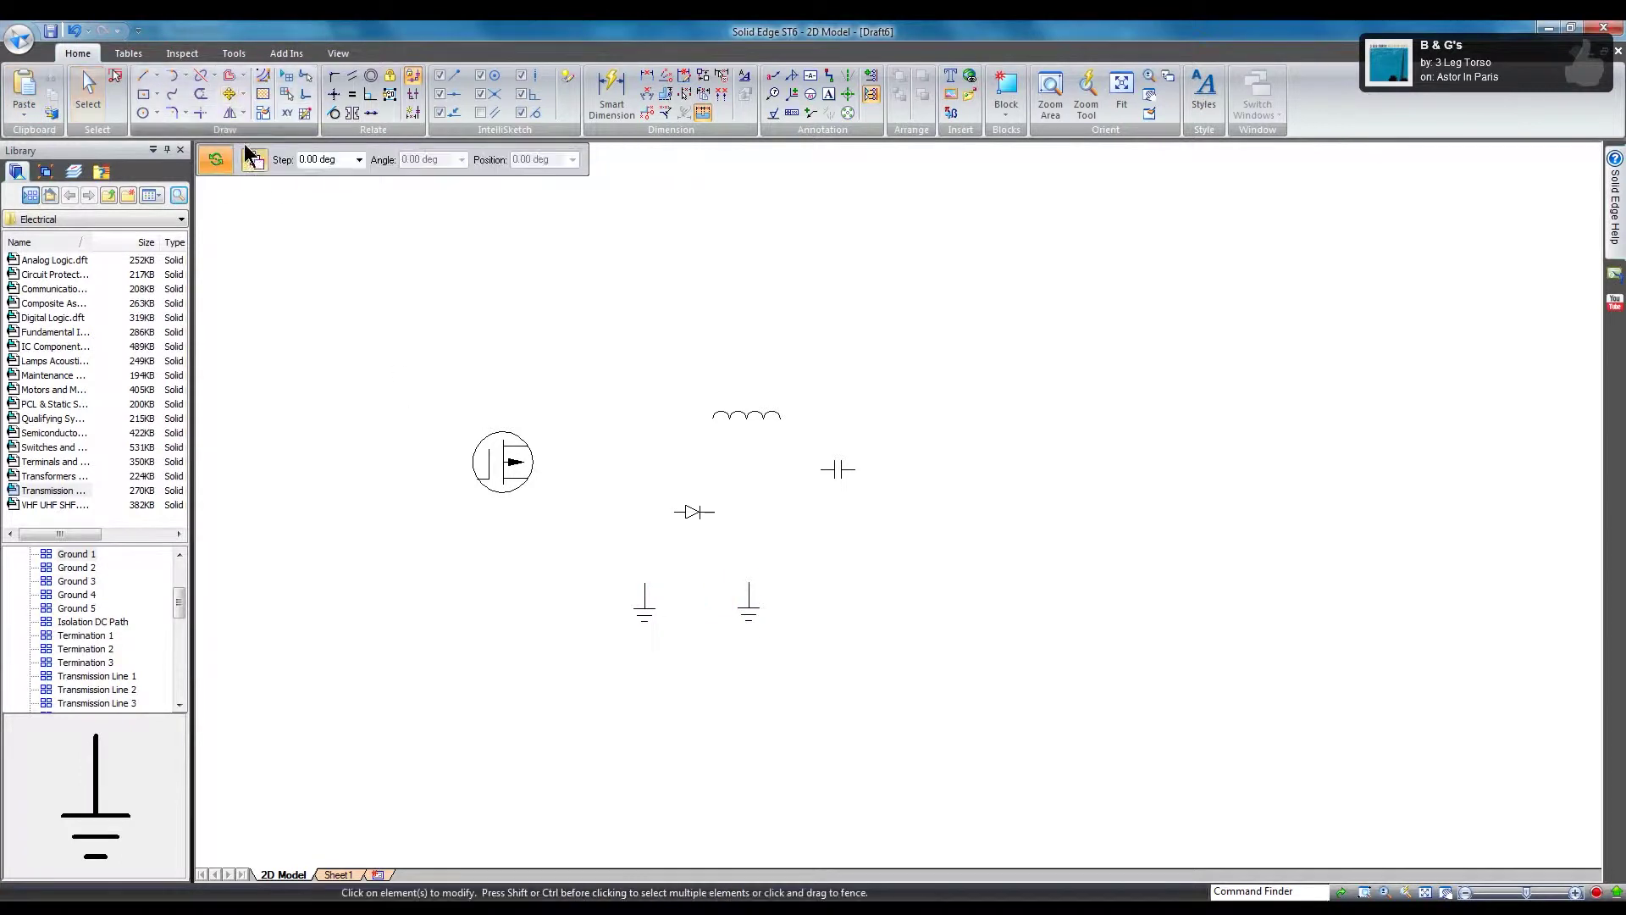
left_click(516, 458)
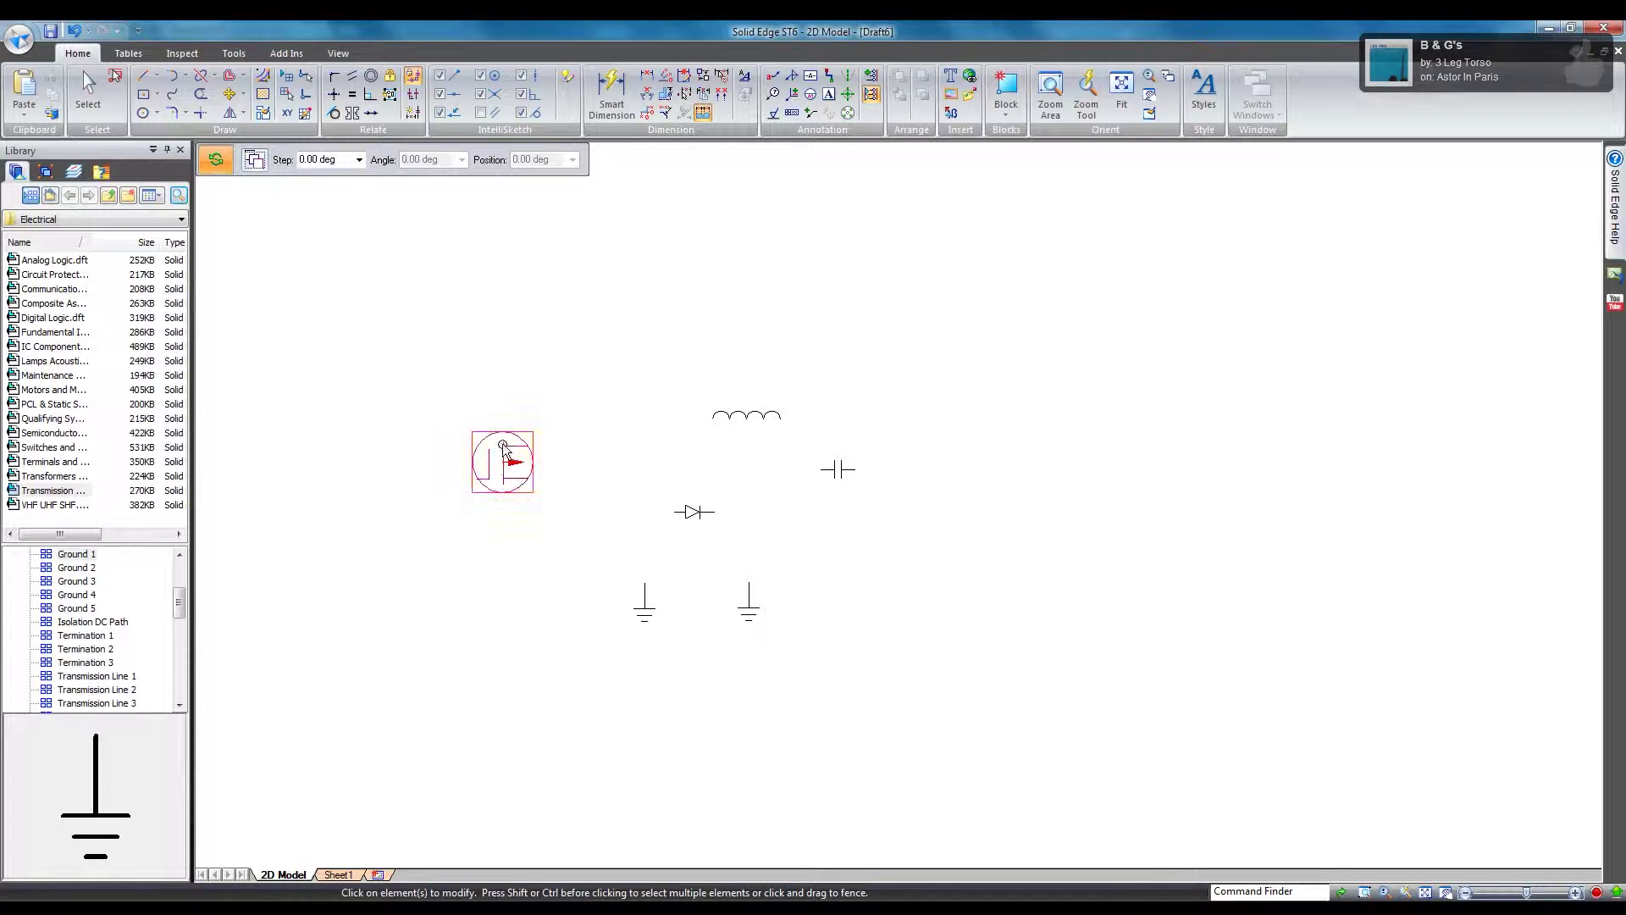
left_click(503, 461)
left_click(504, 383)
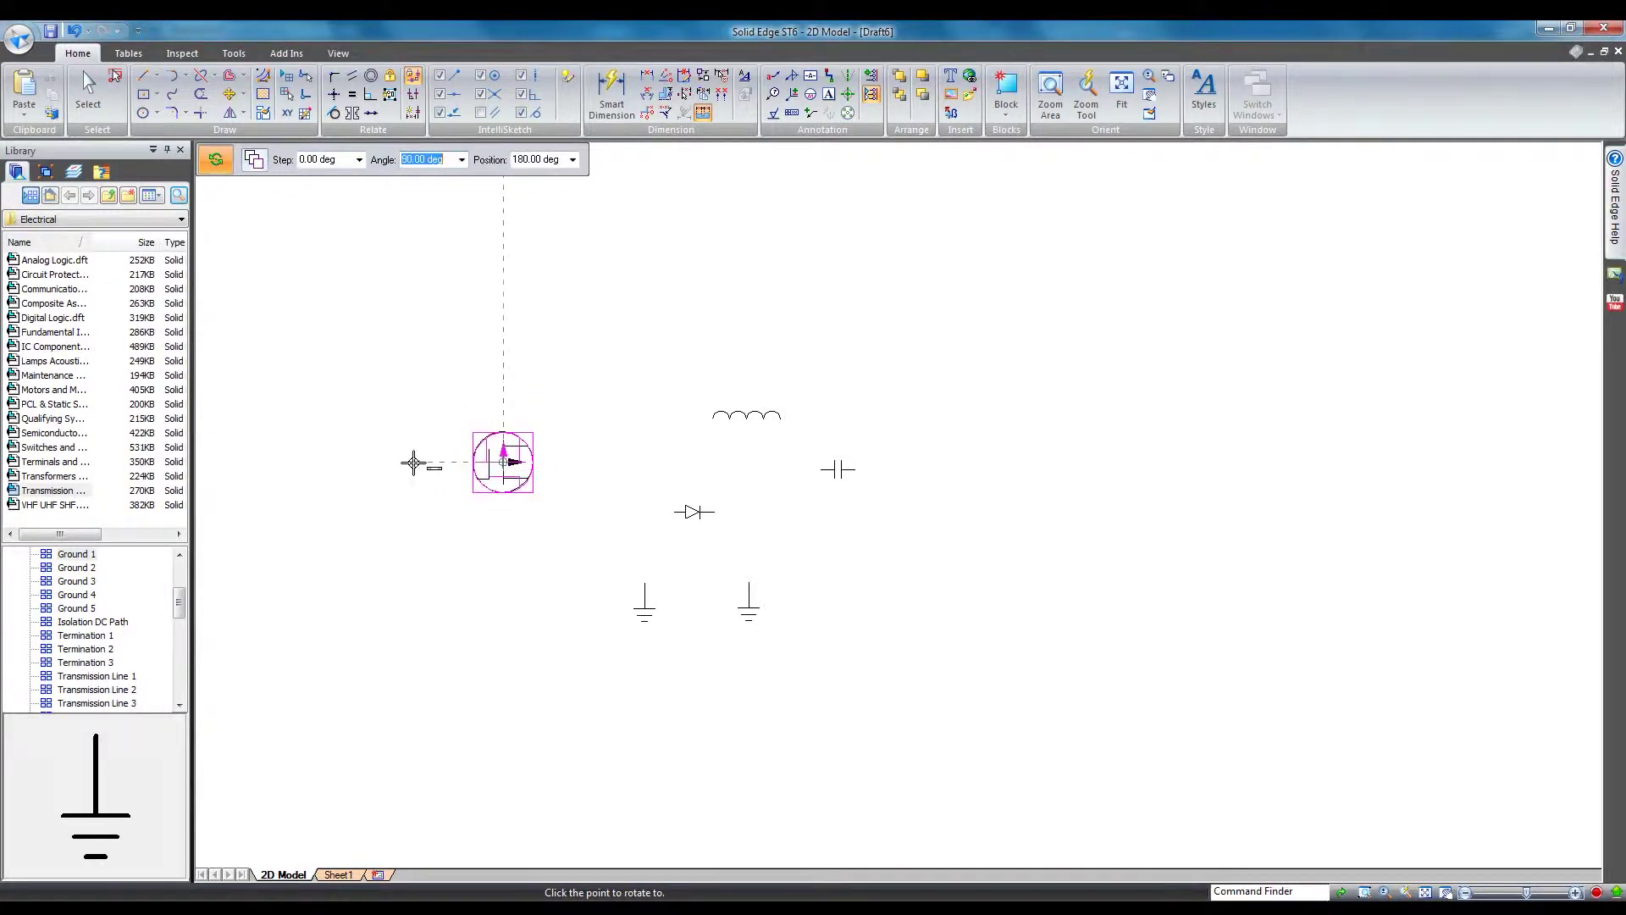
left_click(413, 462)
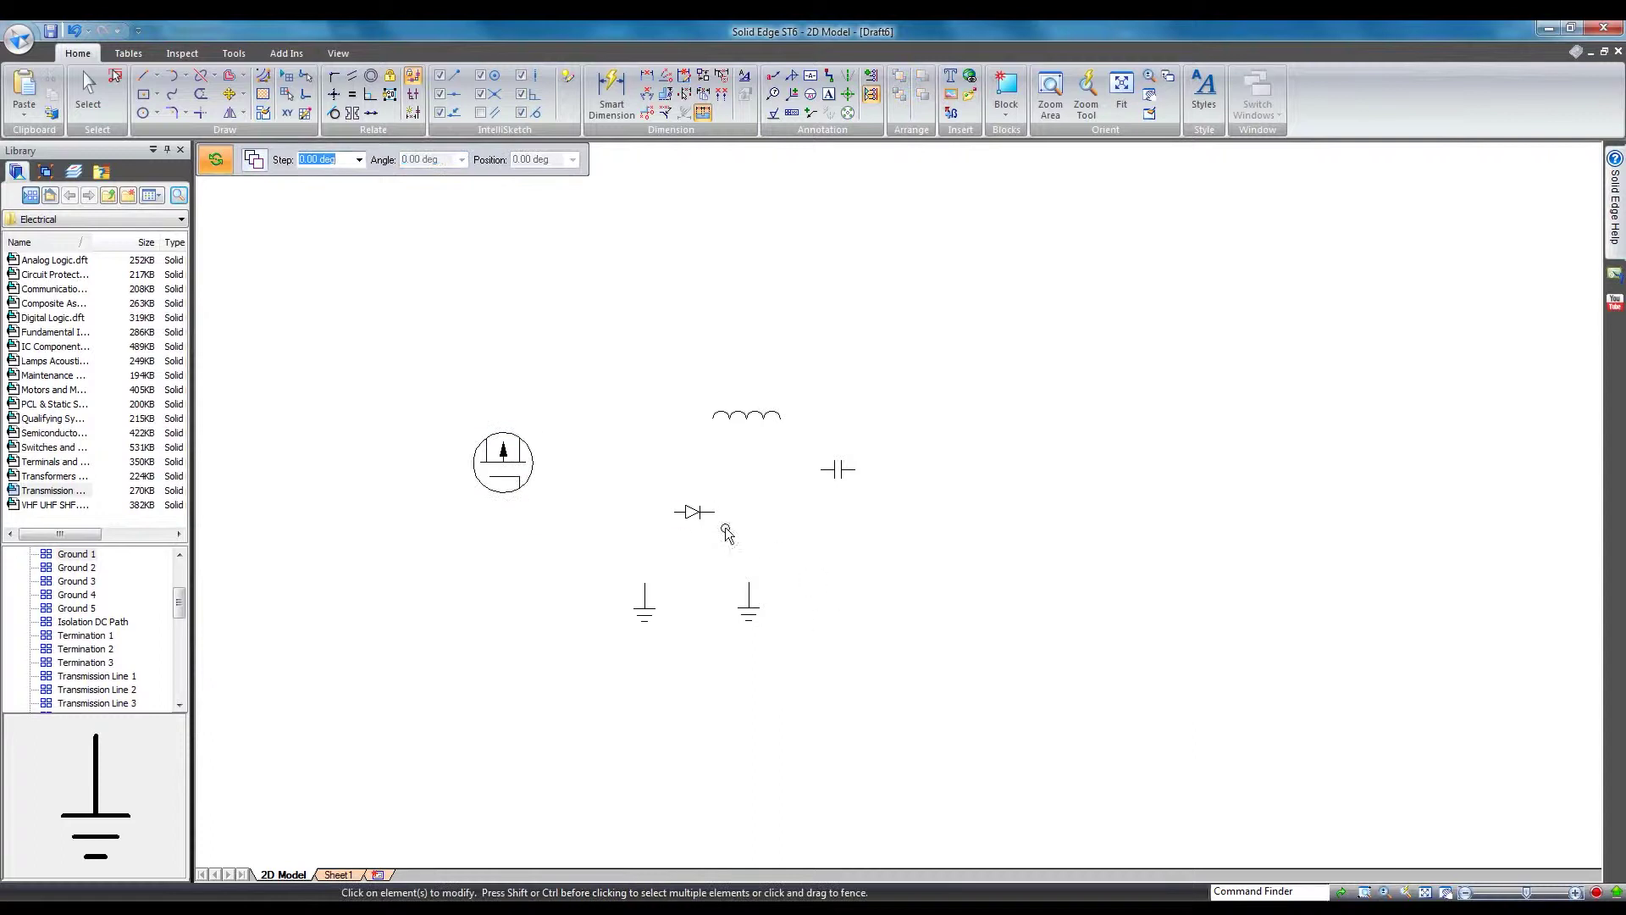
- Rotate the diode and capacitor 90° so both stand upright
left_click(682, 518)
left_click(700, 467)
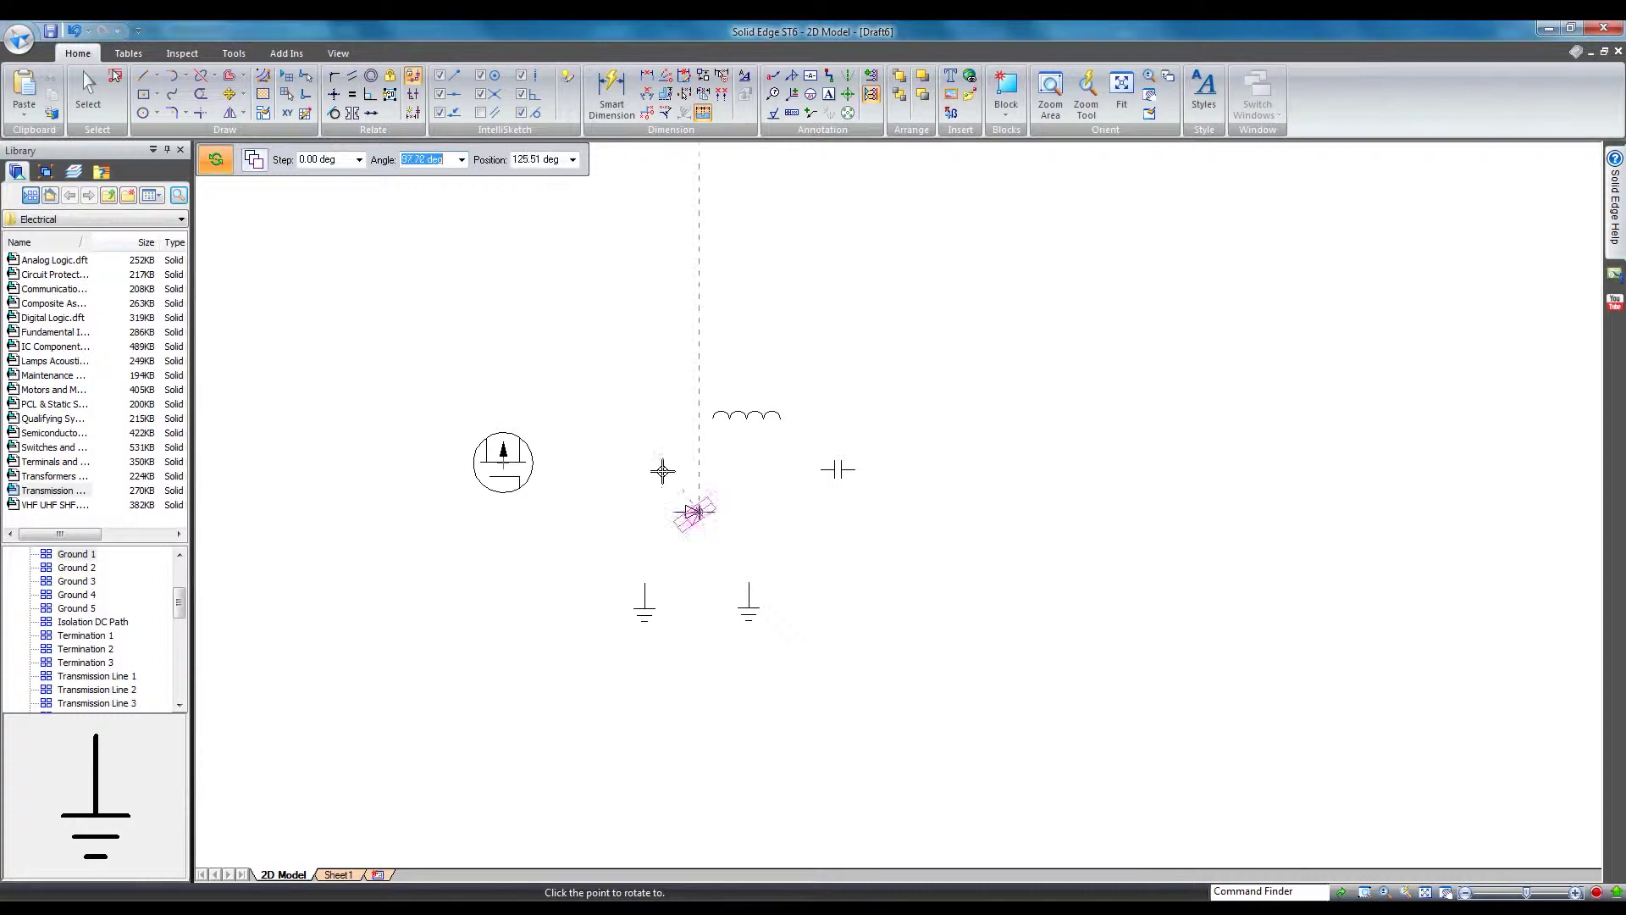
left_click(632, 514)
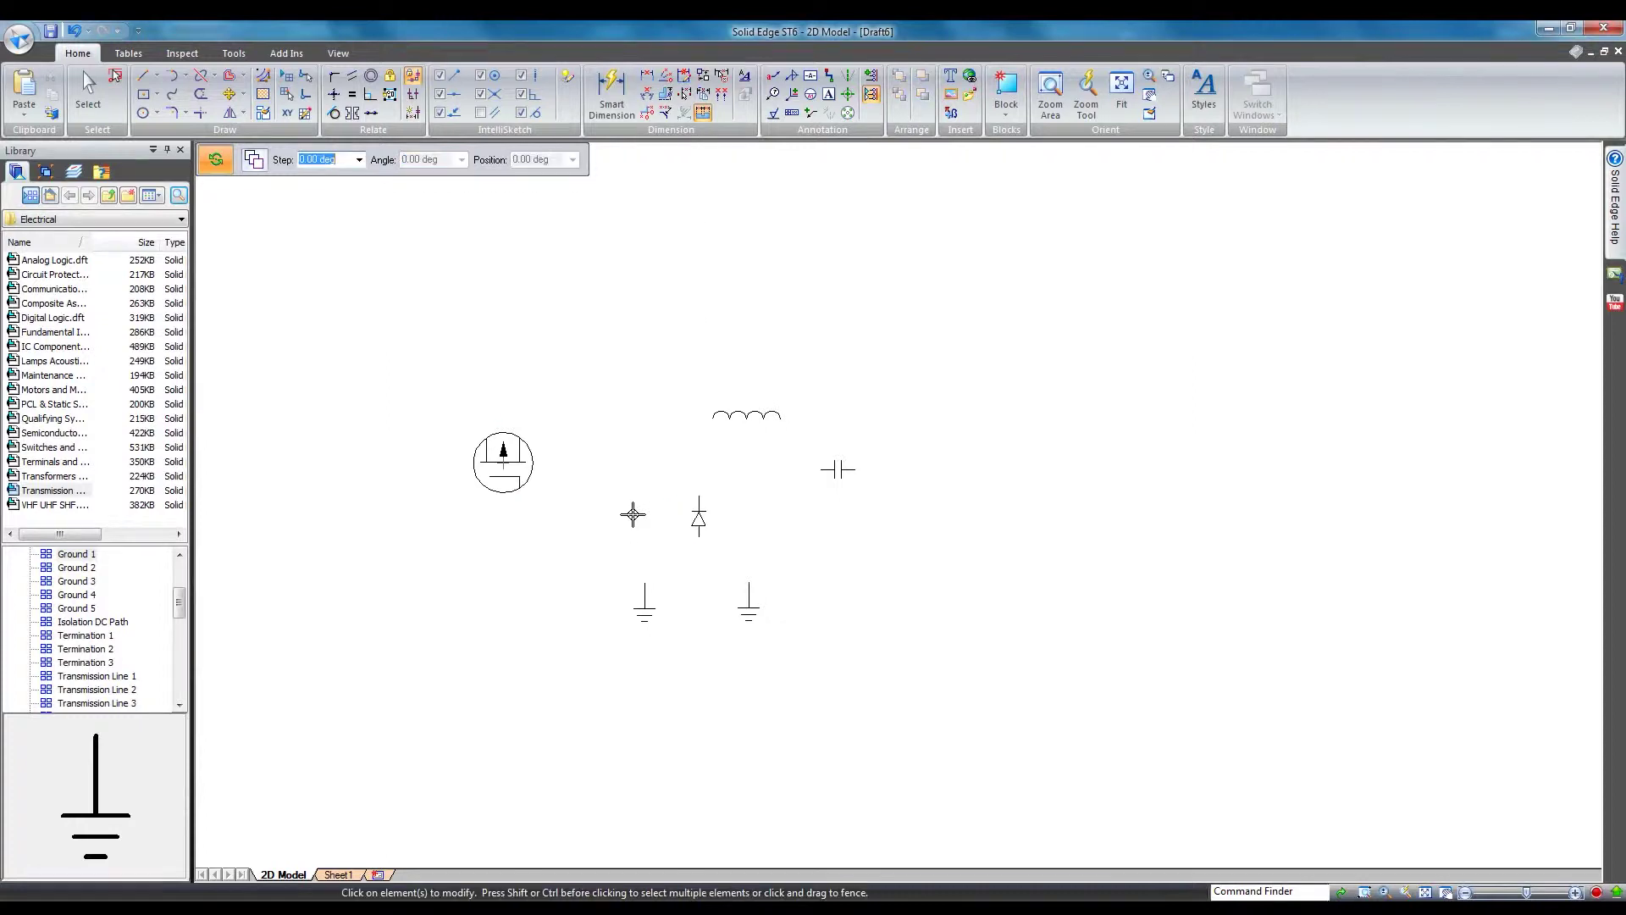
left_click(840, 469)
left_click(842, 468)
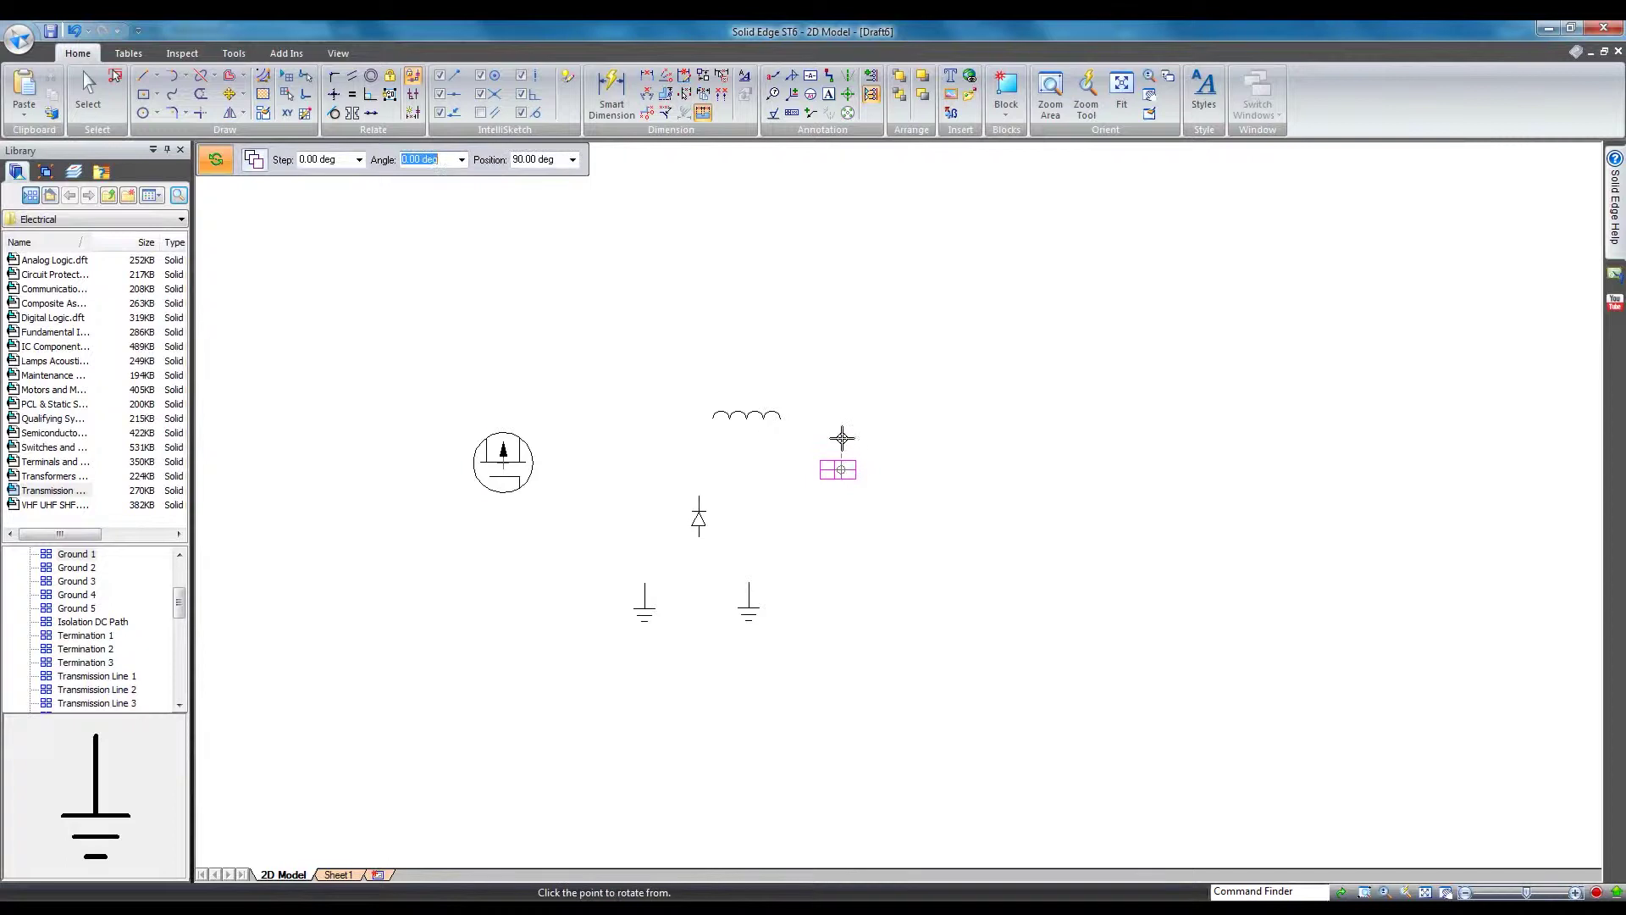
left_click(842, 439)
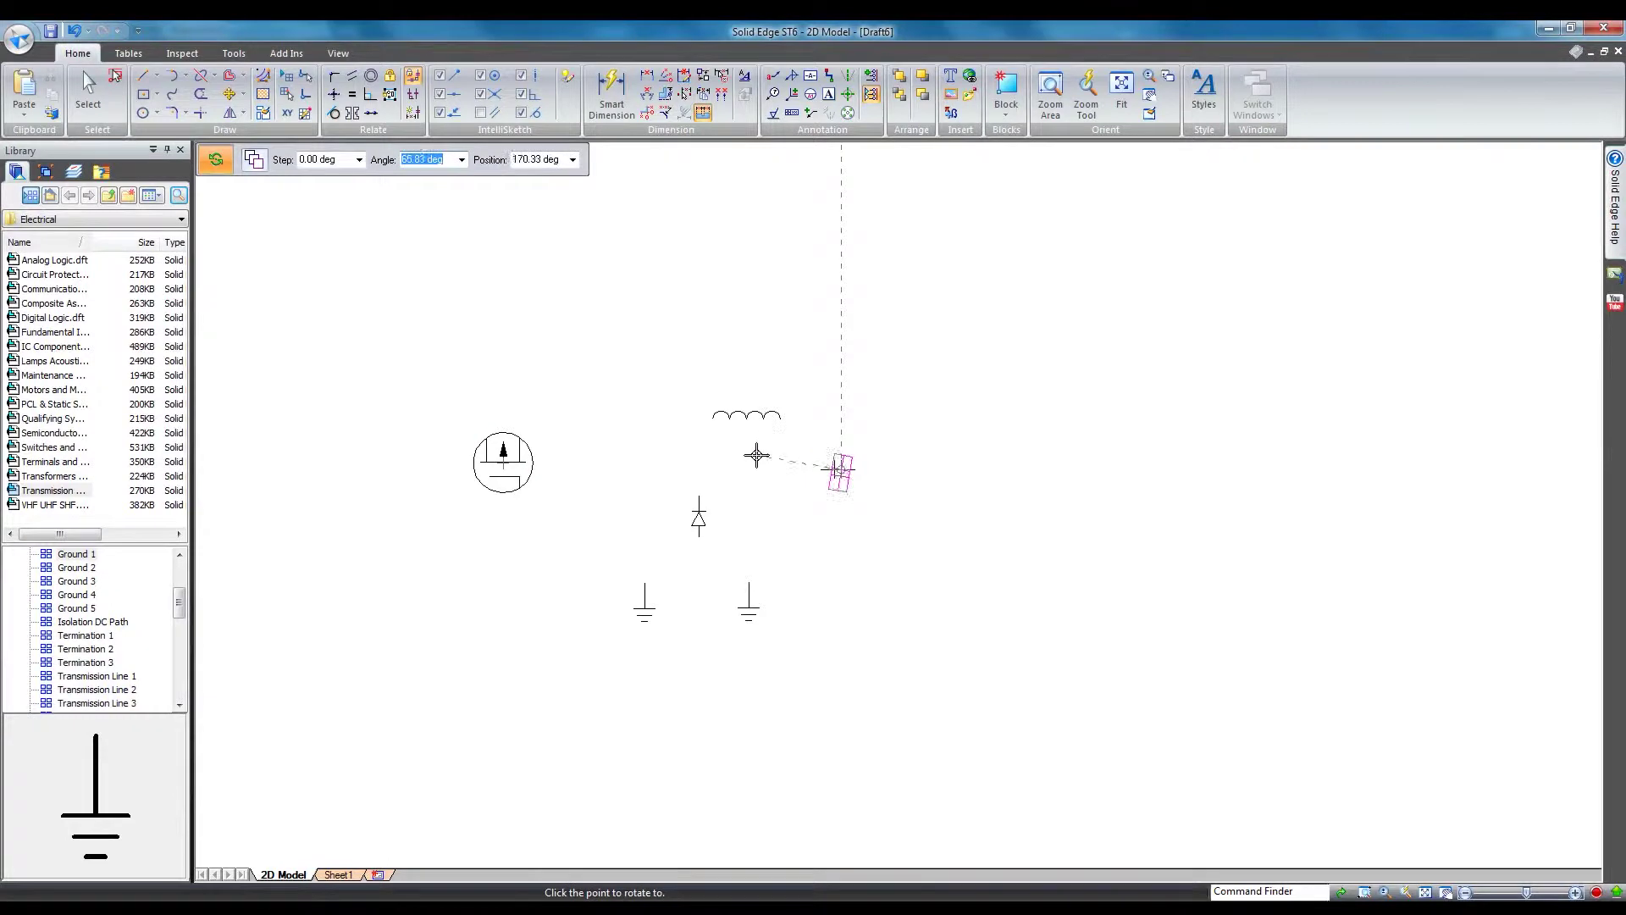
left_click(751, 472)
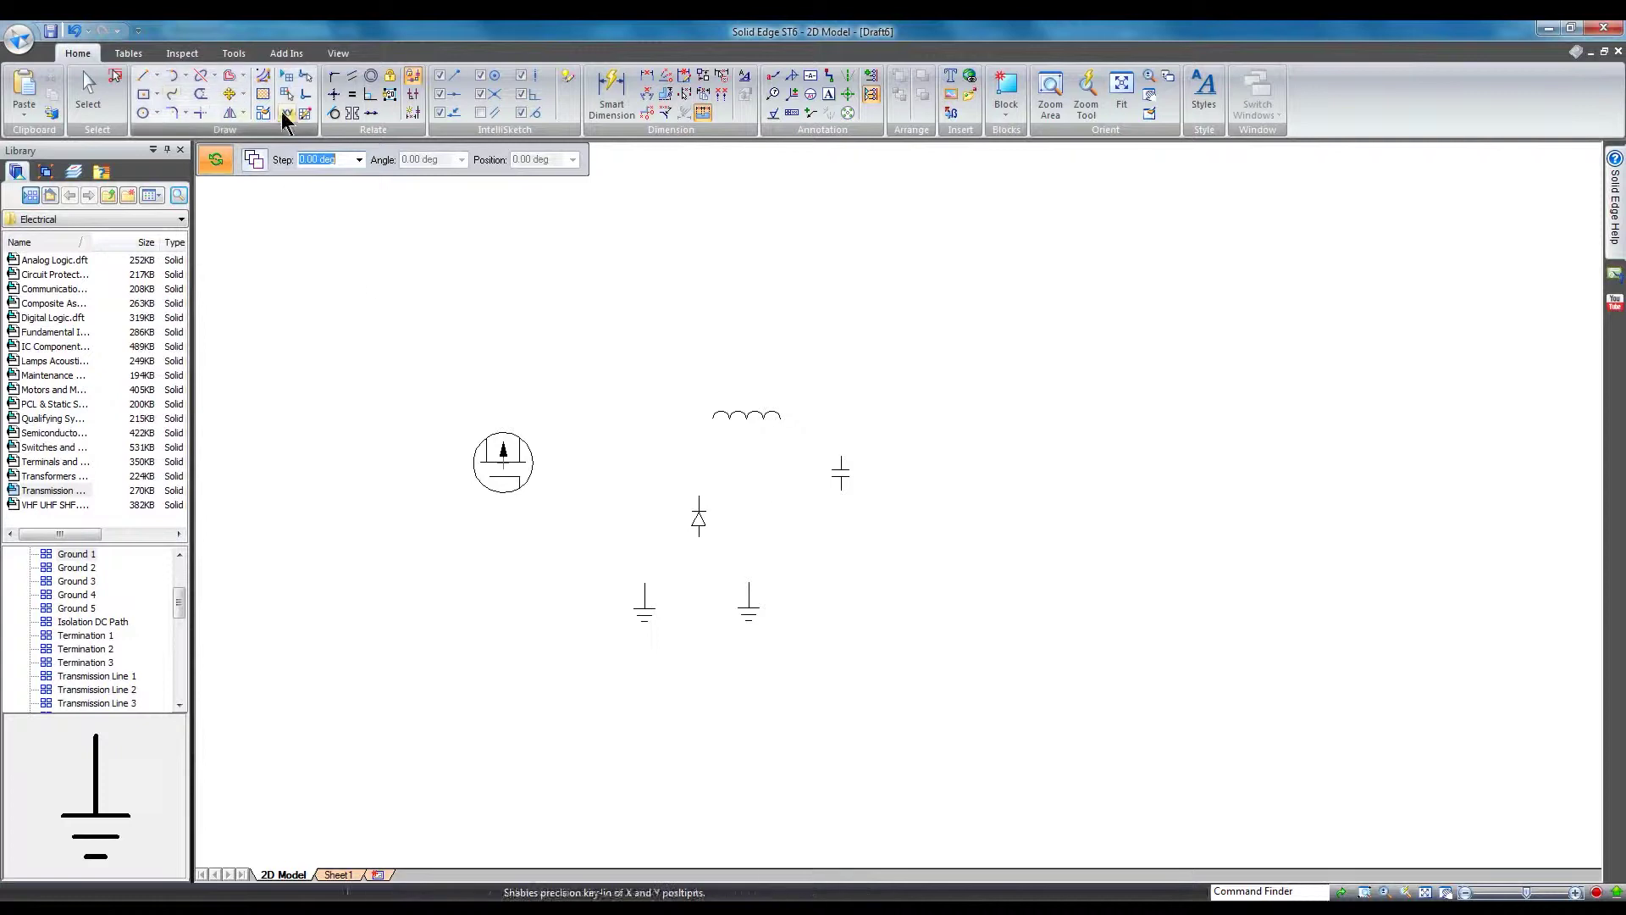
left_click(88, 90)
- Drag the diode, right ground, inductor, capacitor and MOSFET into a compact buck-converter layout
left_click(699, 519)
left_click_drag(699, 518, 643, 547)
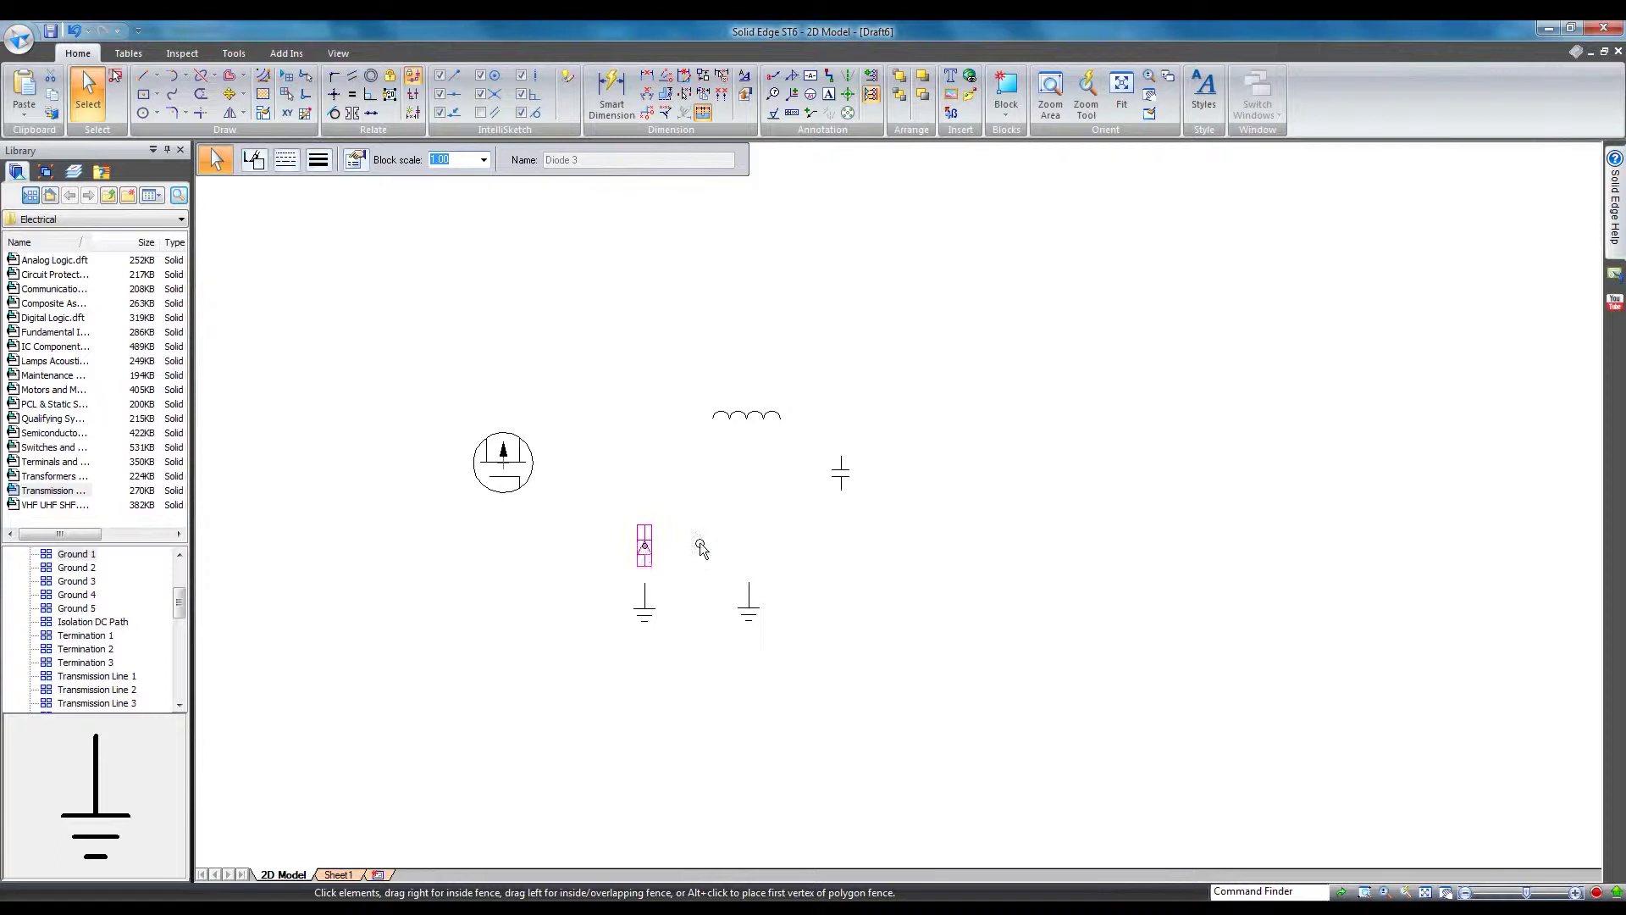
left_click_drag(741, 610, 737, 561)
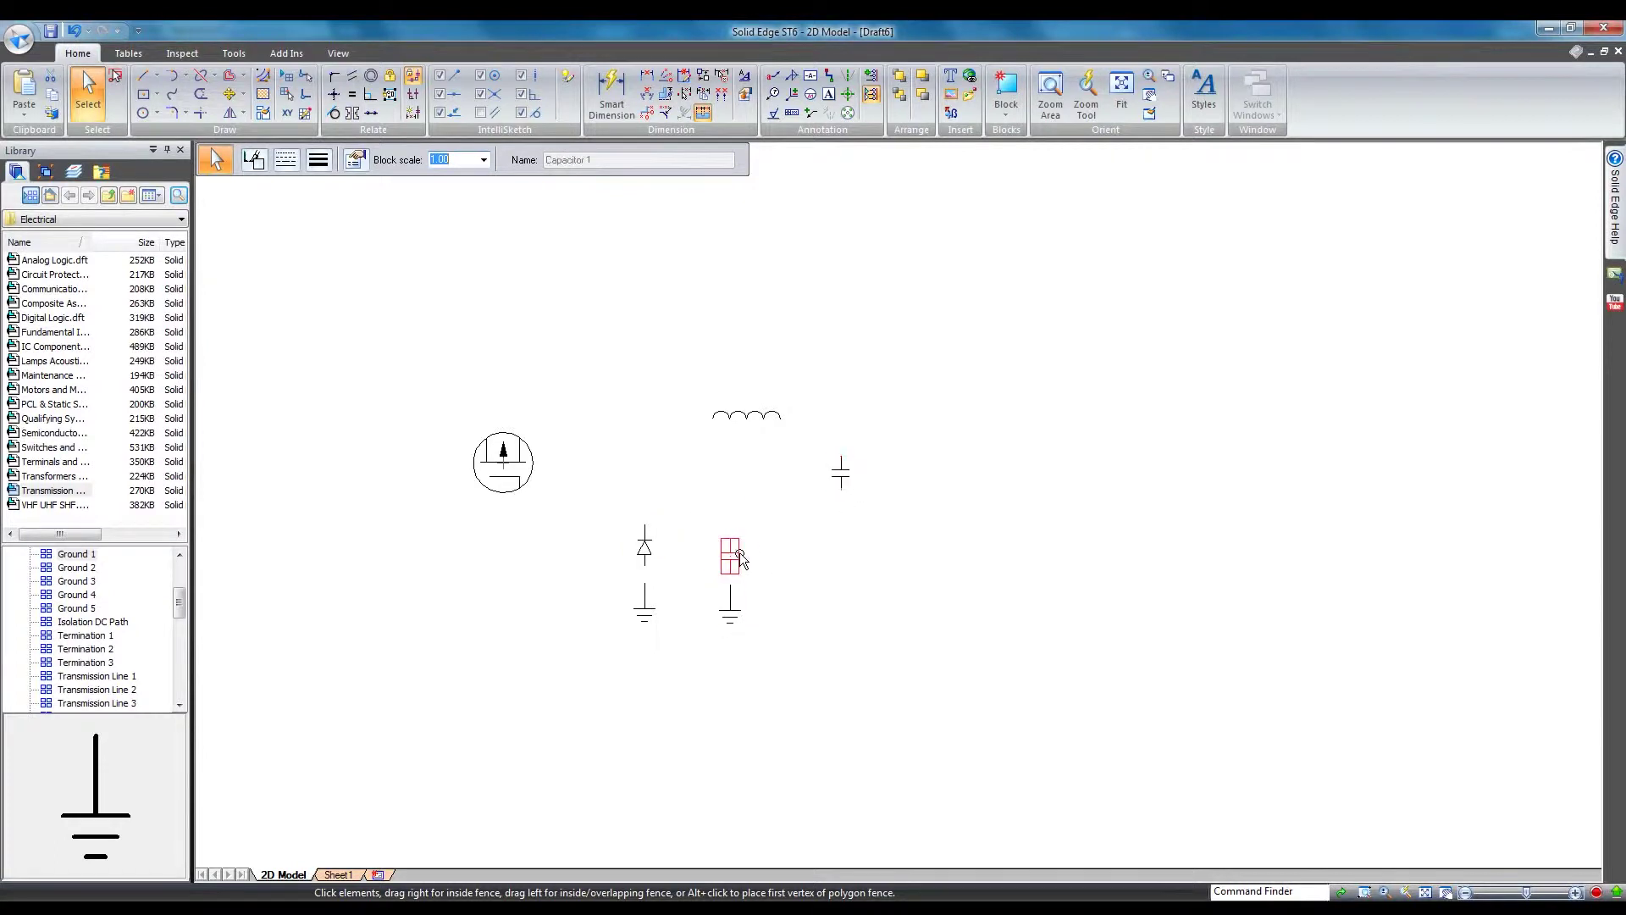
left_click_drag(755, 421, 733, 550)
left_click(733, 556)
left_click_drag(517, 496, 559, 572, "ctrl")
left_click(544, 707)
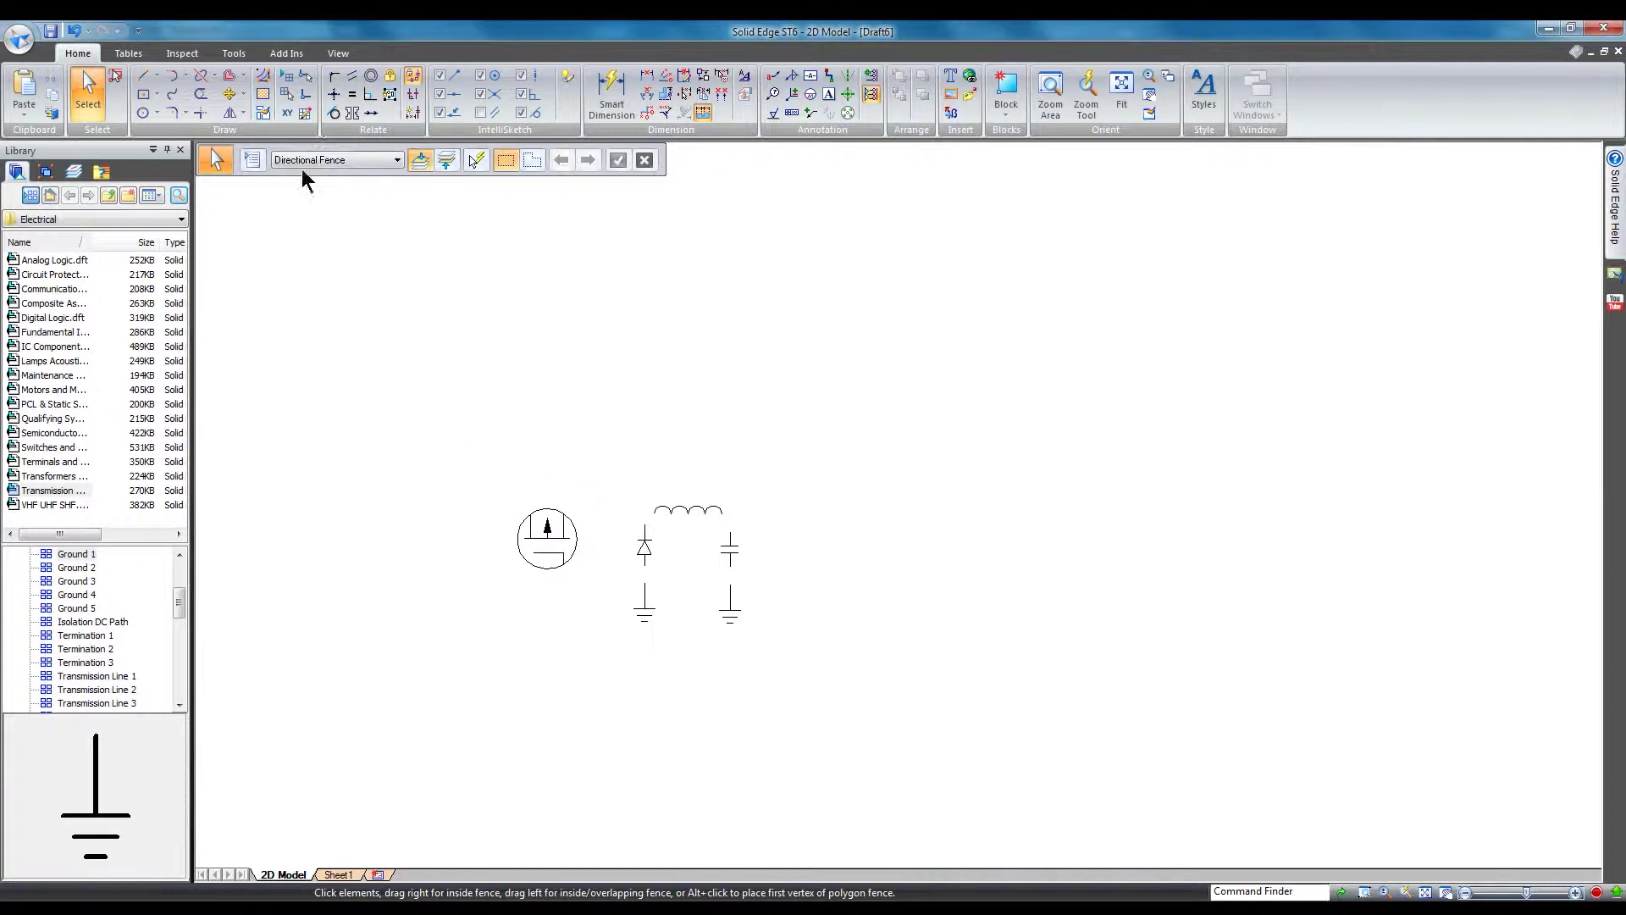
left_click(352, 75)
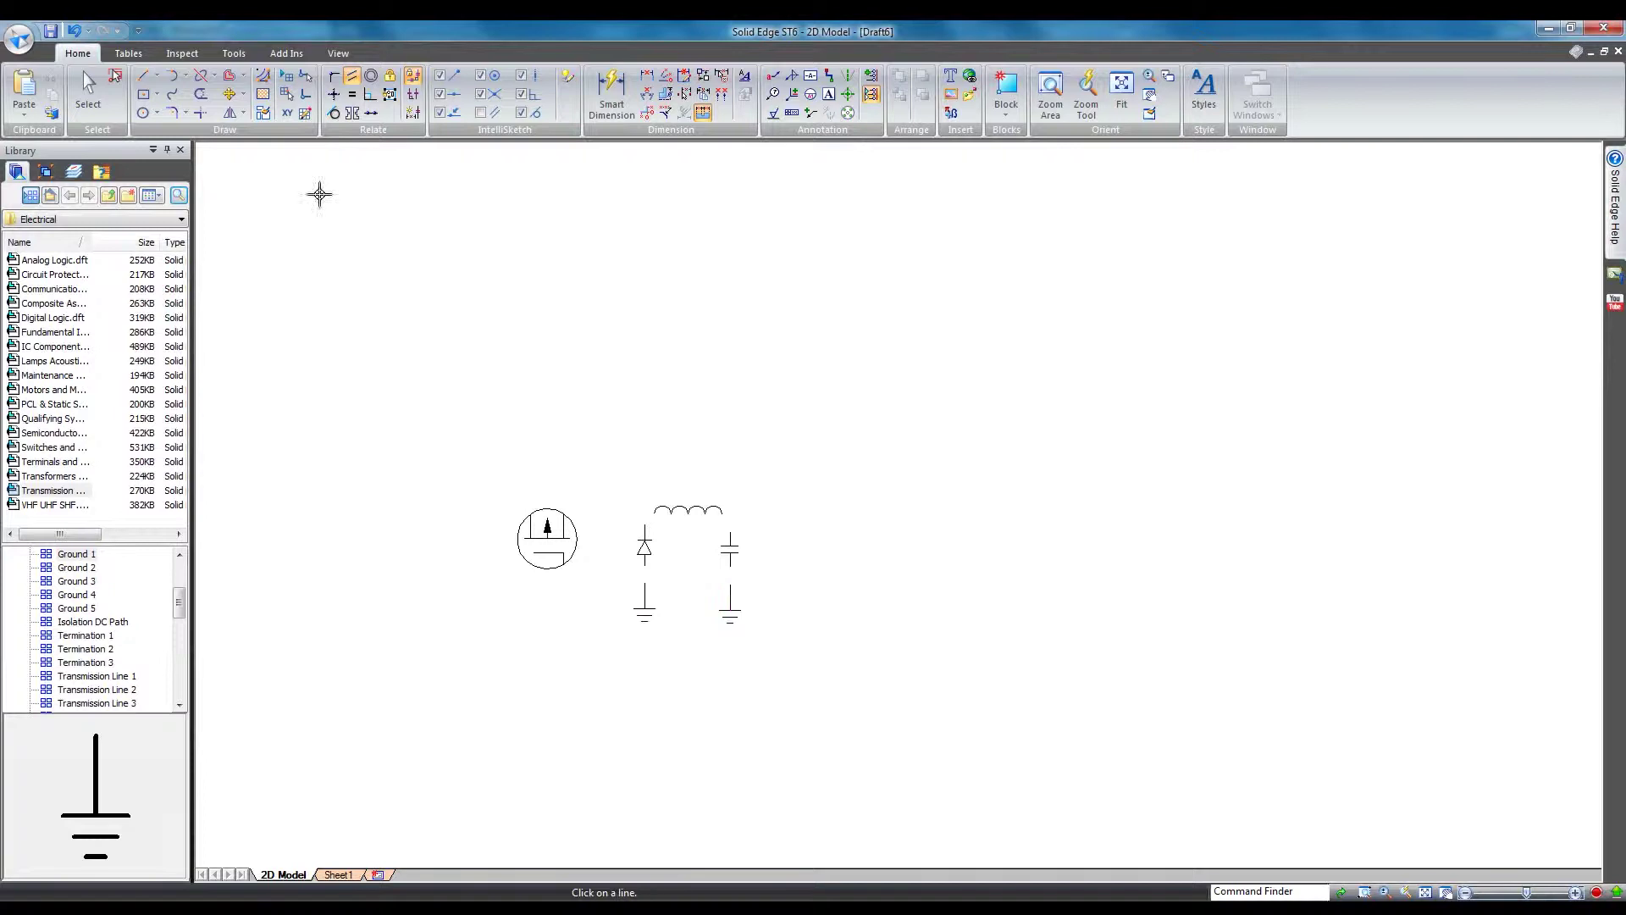
- Make the diode and capacitor leads collinear with the left and right grounds
left_click(332, 96)
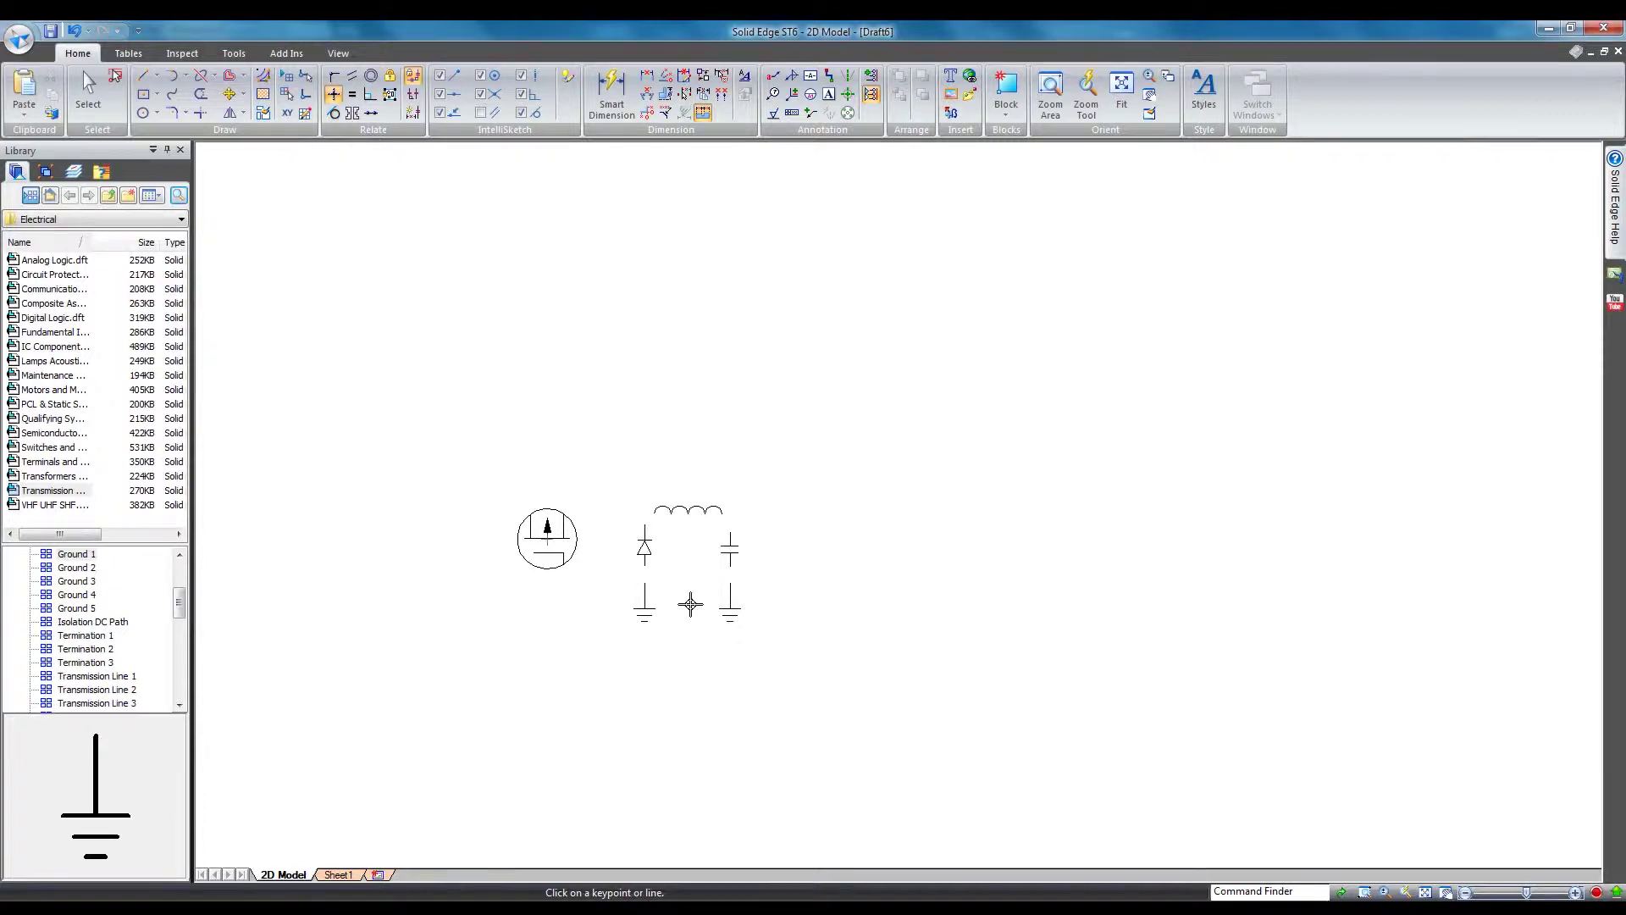
scroll(690, 602, "up", 3)
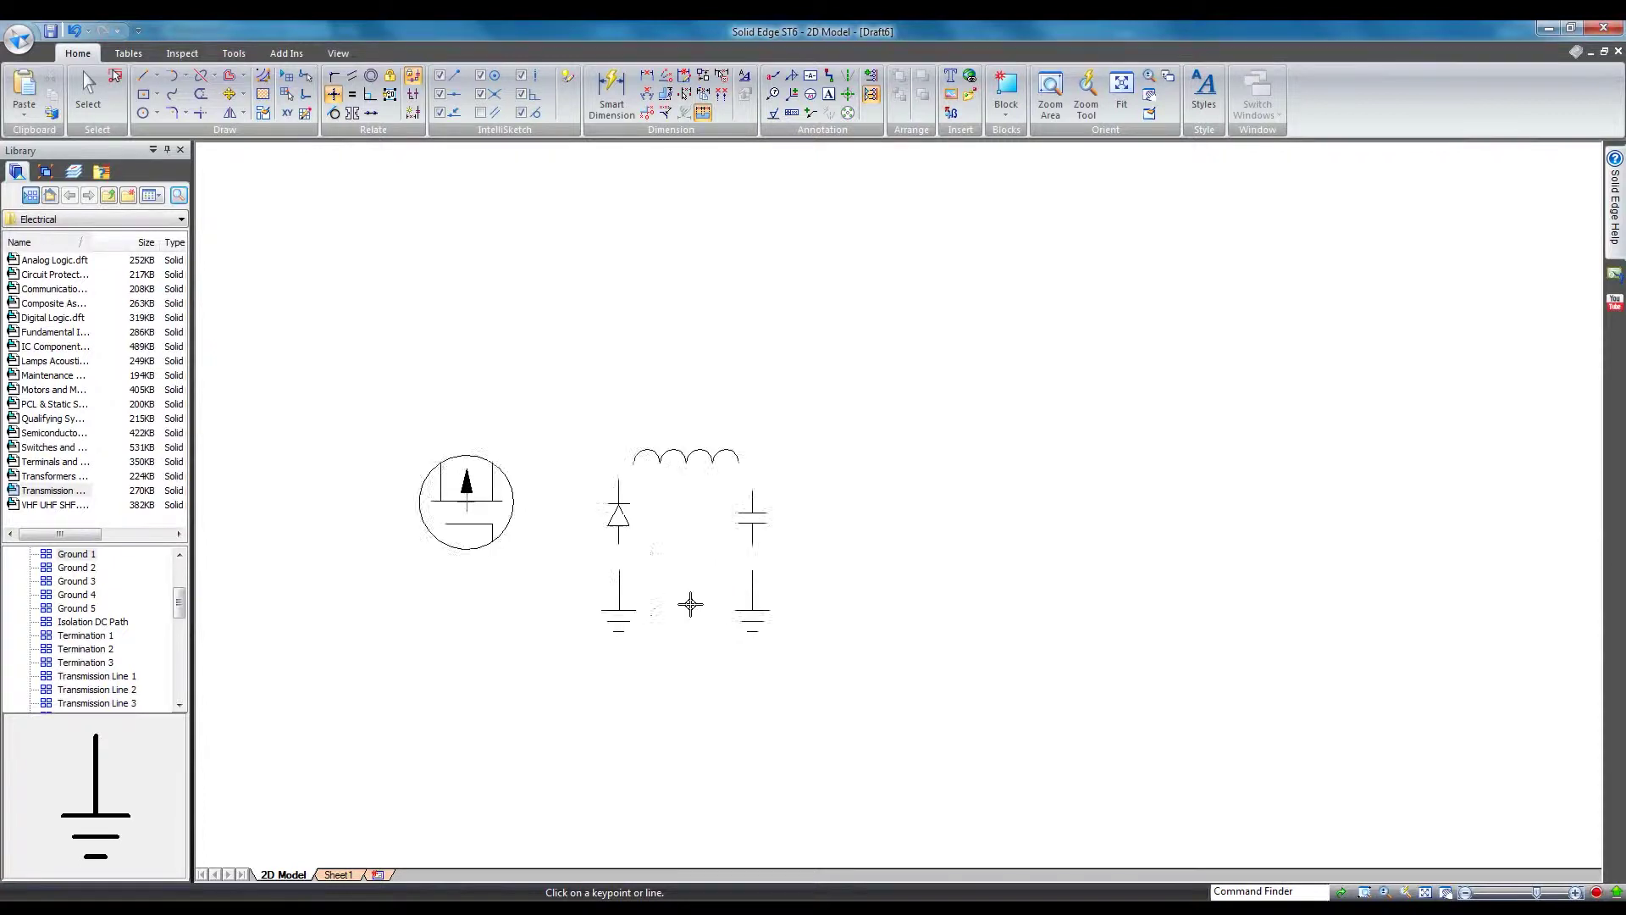
left_click(371, 113)
left_click(600, 520)
left_click(600, 566)
left_click(767, 518)
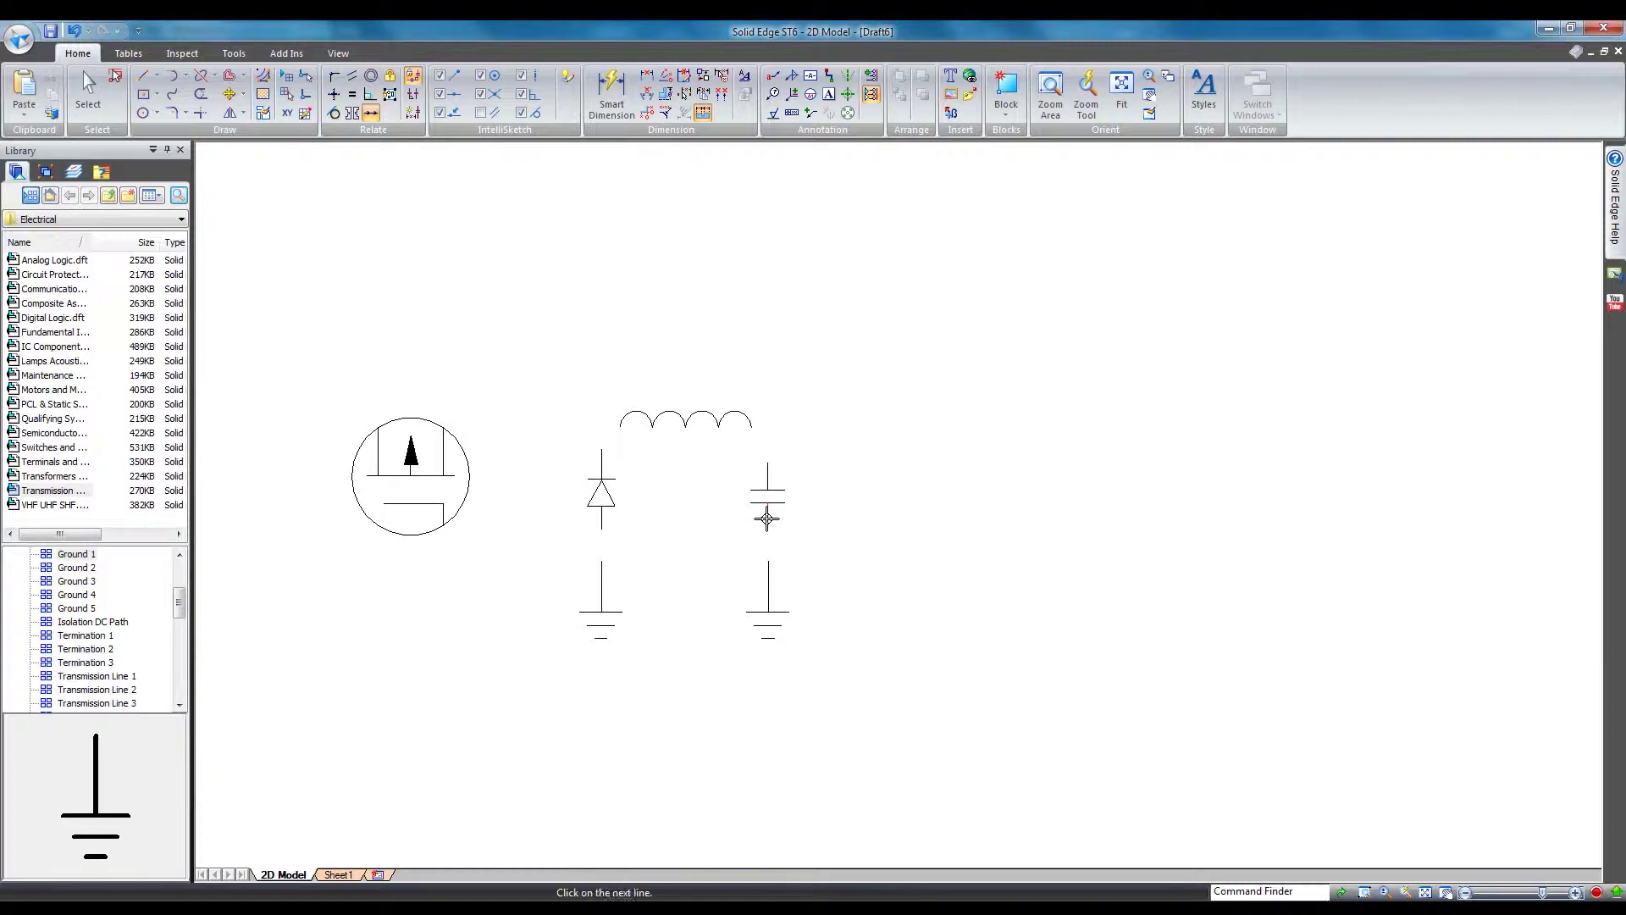
left_click(768, 580)
- Level the diode's upper lead with the capacitor's lead and connect the lower lead keypoints
left_click(337, 93)
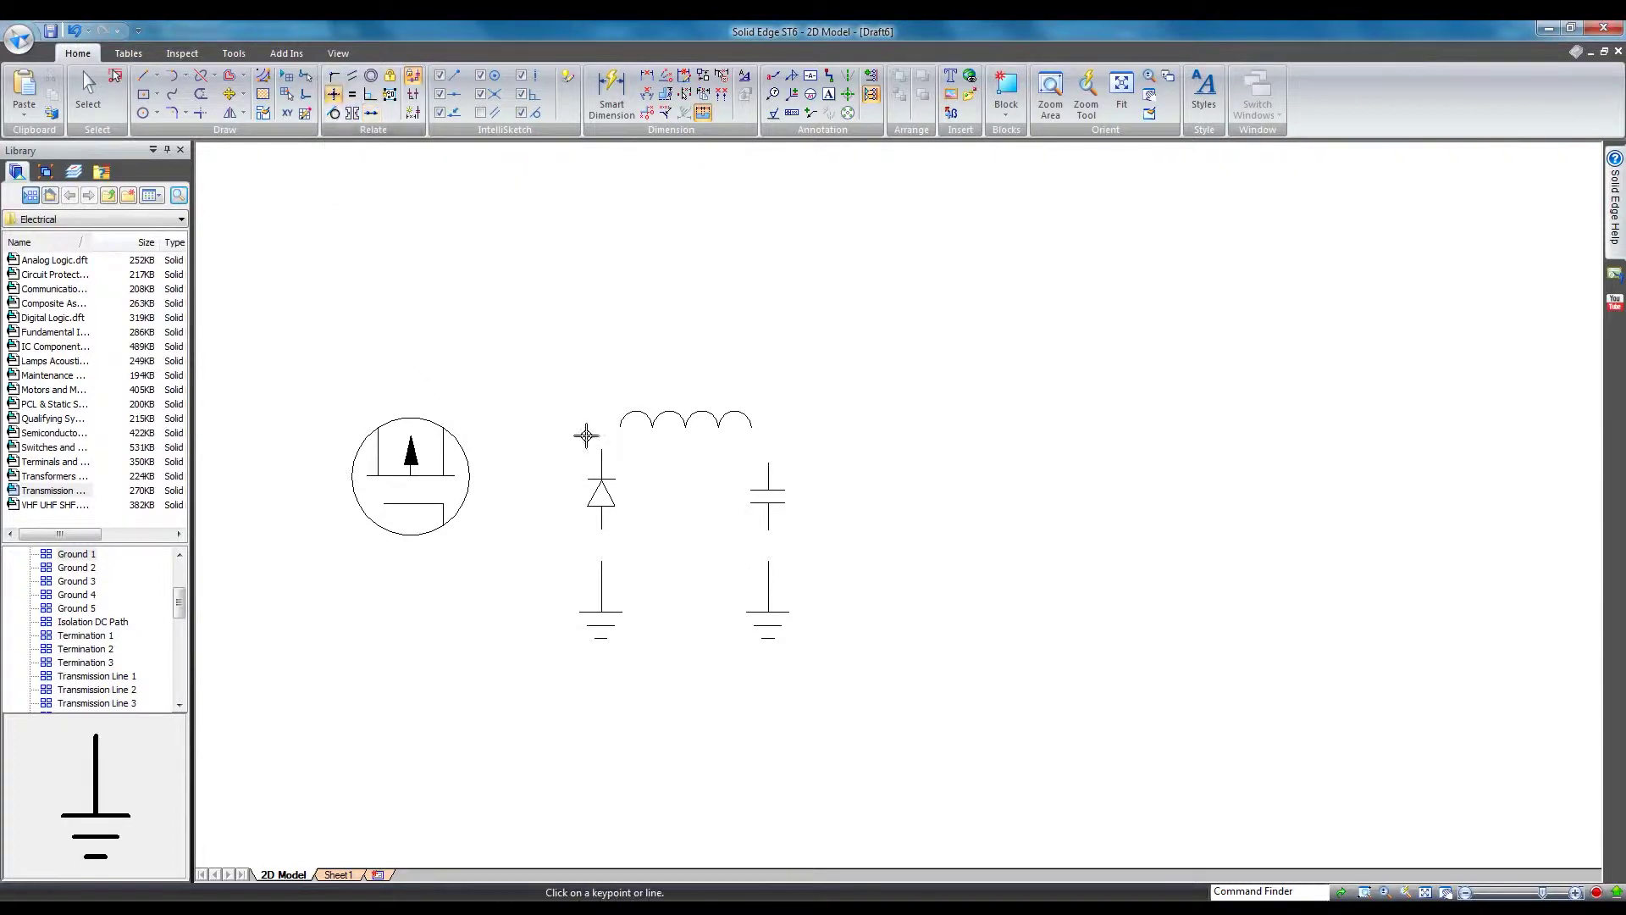
left_click(602, 479)
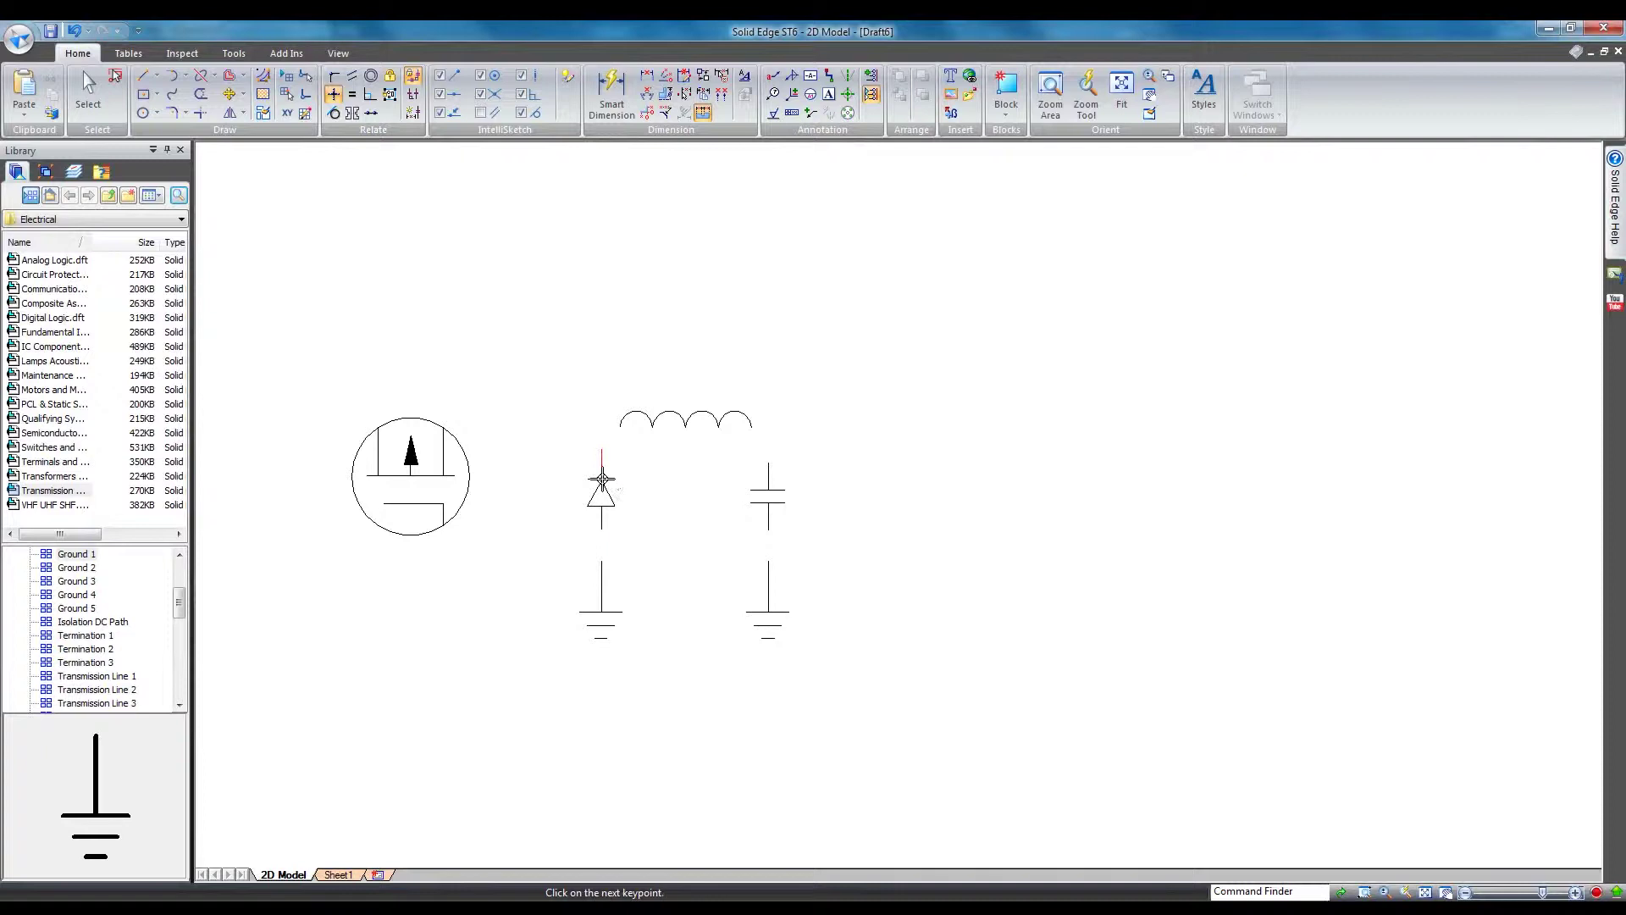
left_click(769, 490)
left_click(333, 76)
left_click(603, 542)
left_click(603, 560)
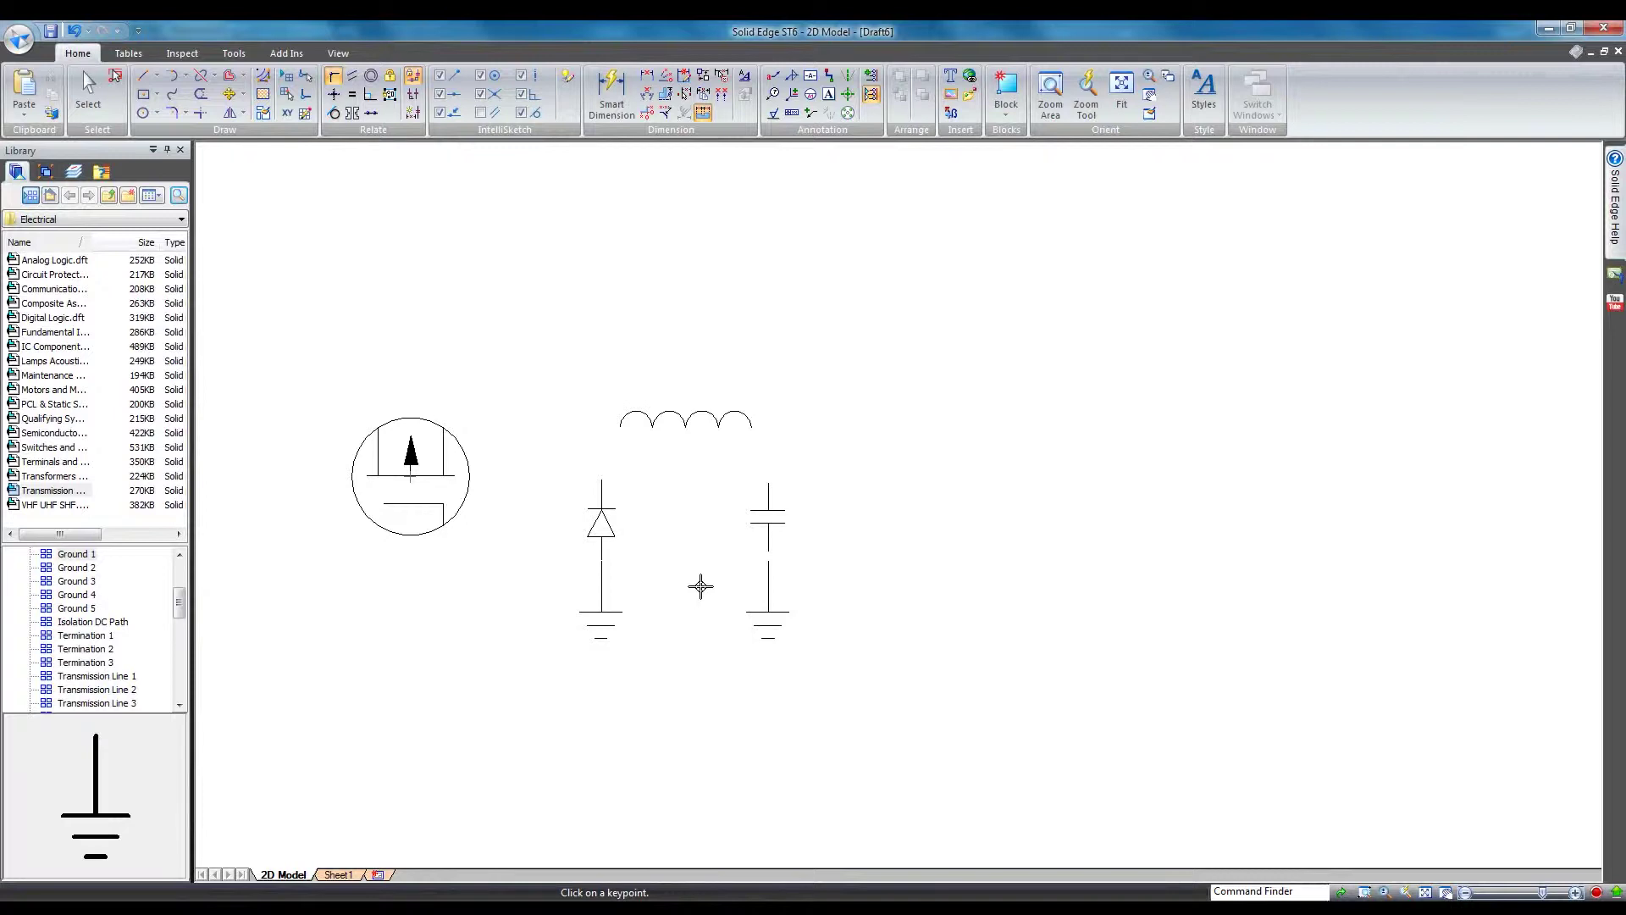
- Set connectors to plain straight lines with 0.35 mm width, then cancel the started wire
left_click(830, 77)
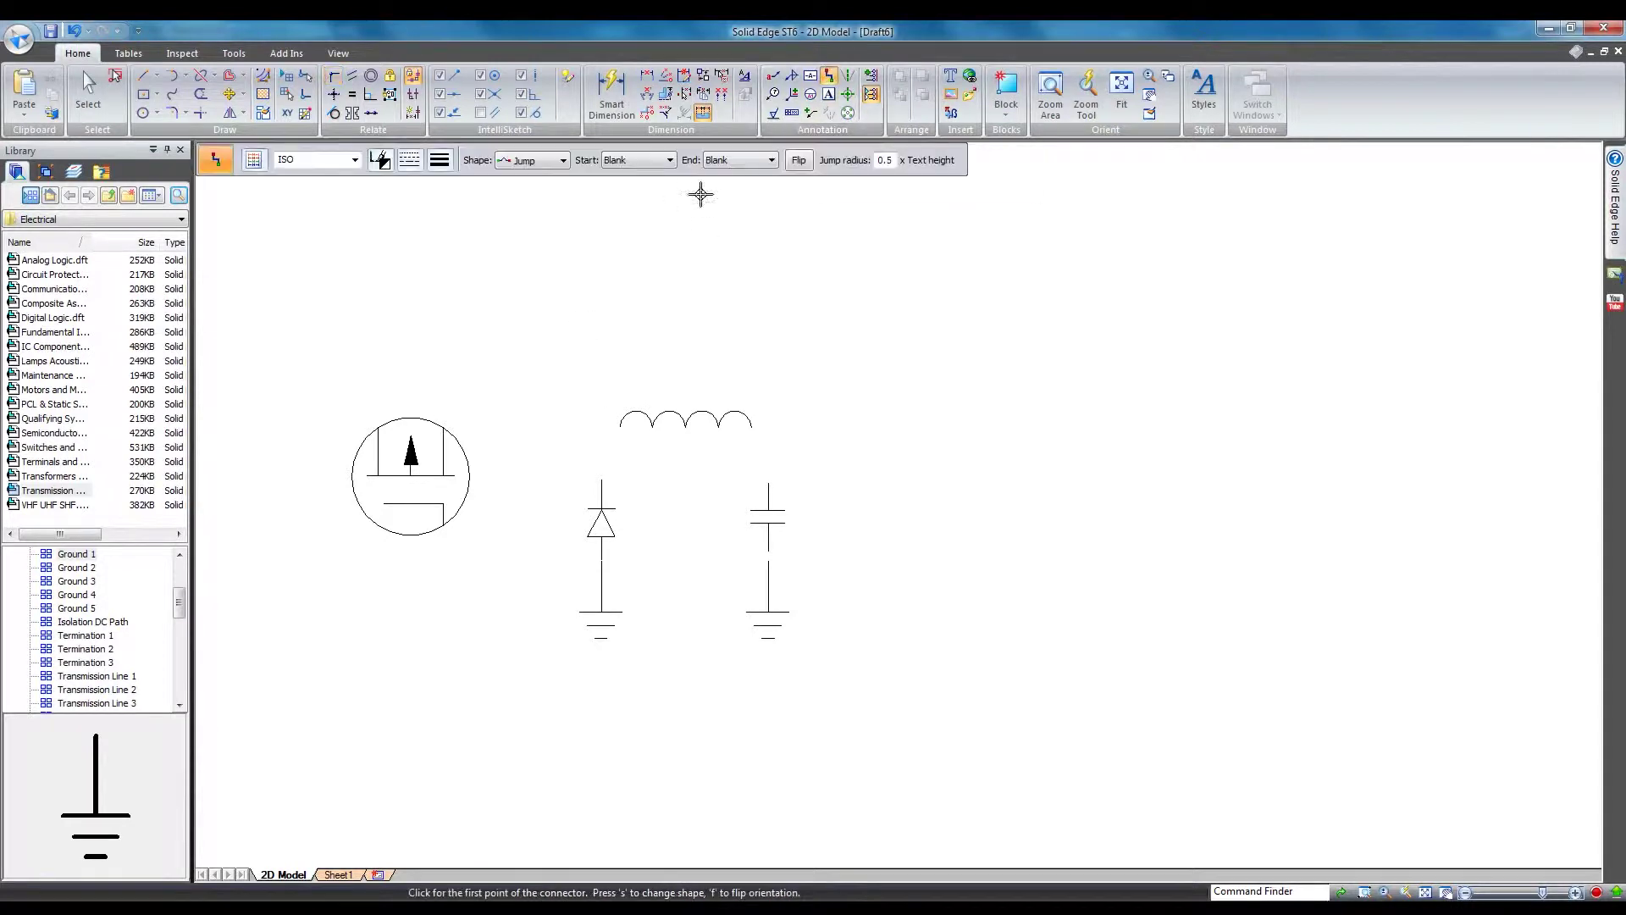
left_click(559, 163)
left_click(553, 175)
left_click(410, 161)
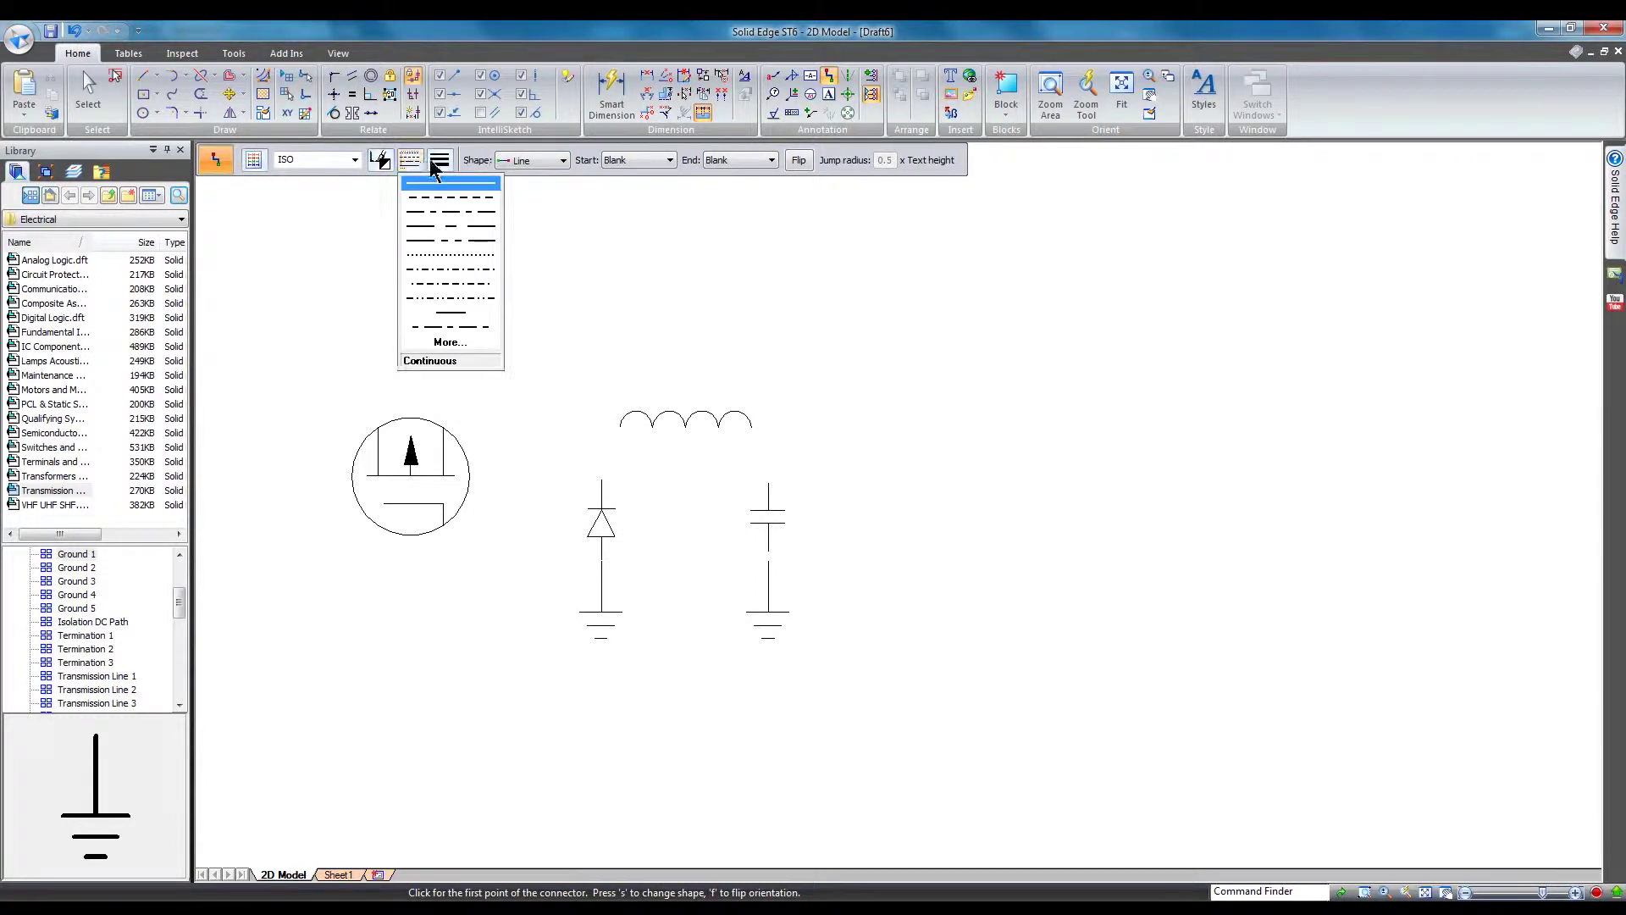
left_click(439, 161)
left_click(455, 217)
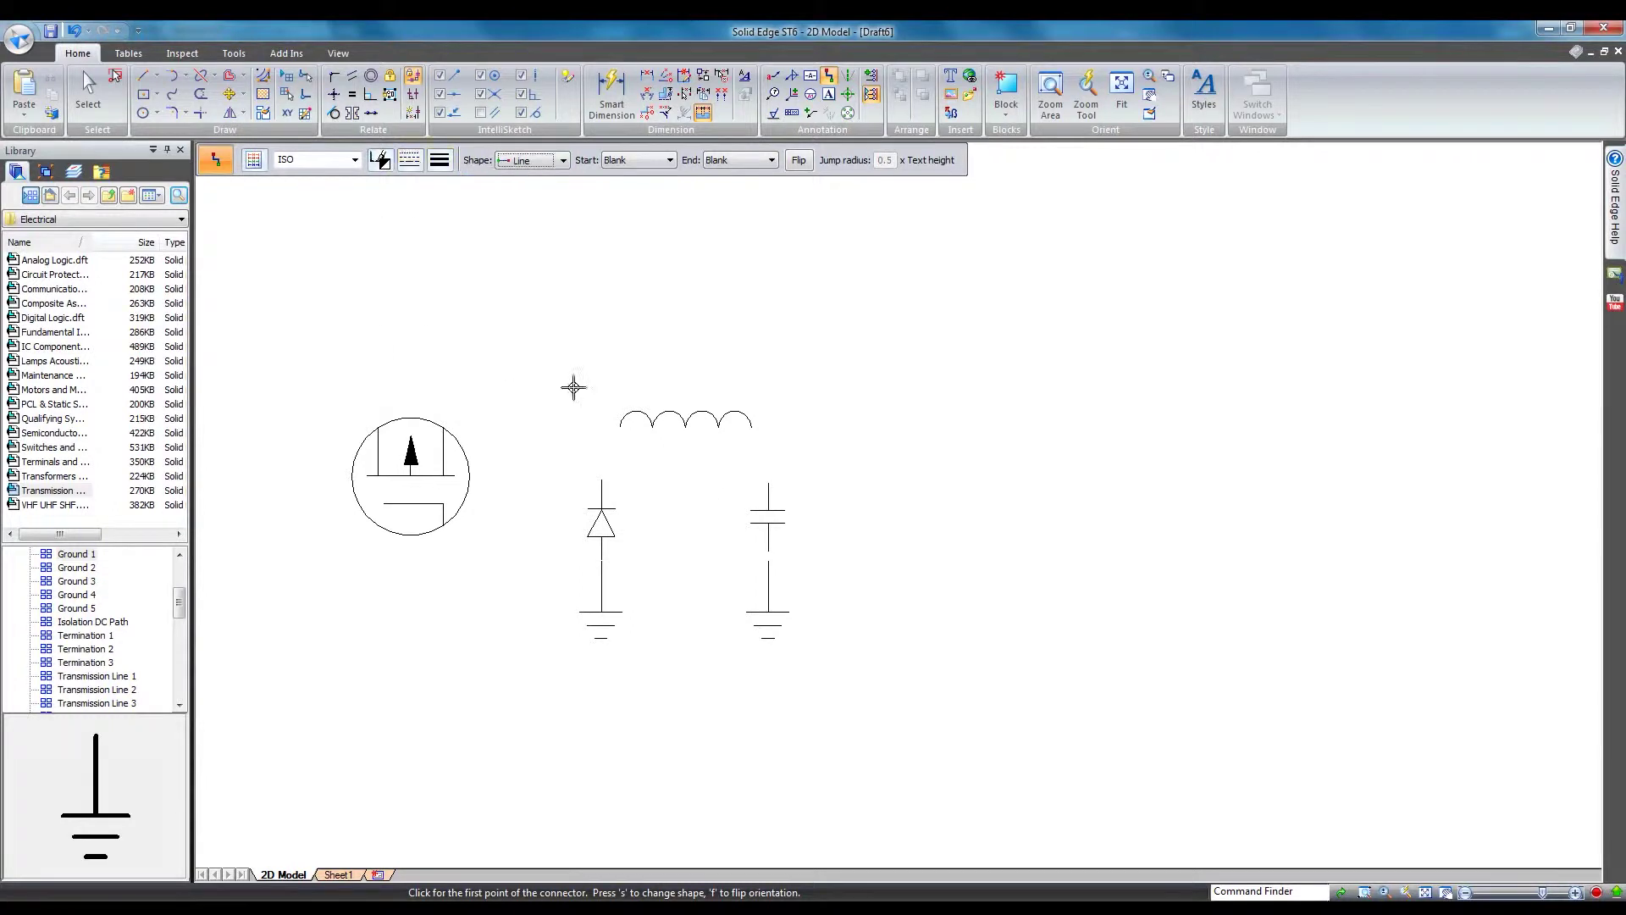
scroll(761, 551, "up", 3)
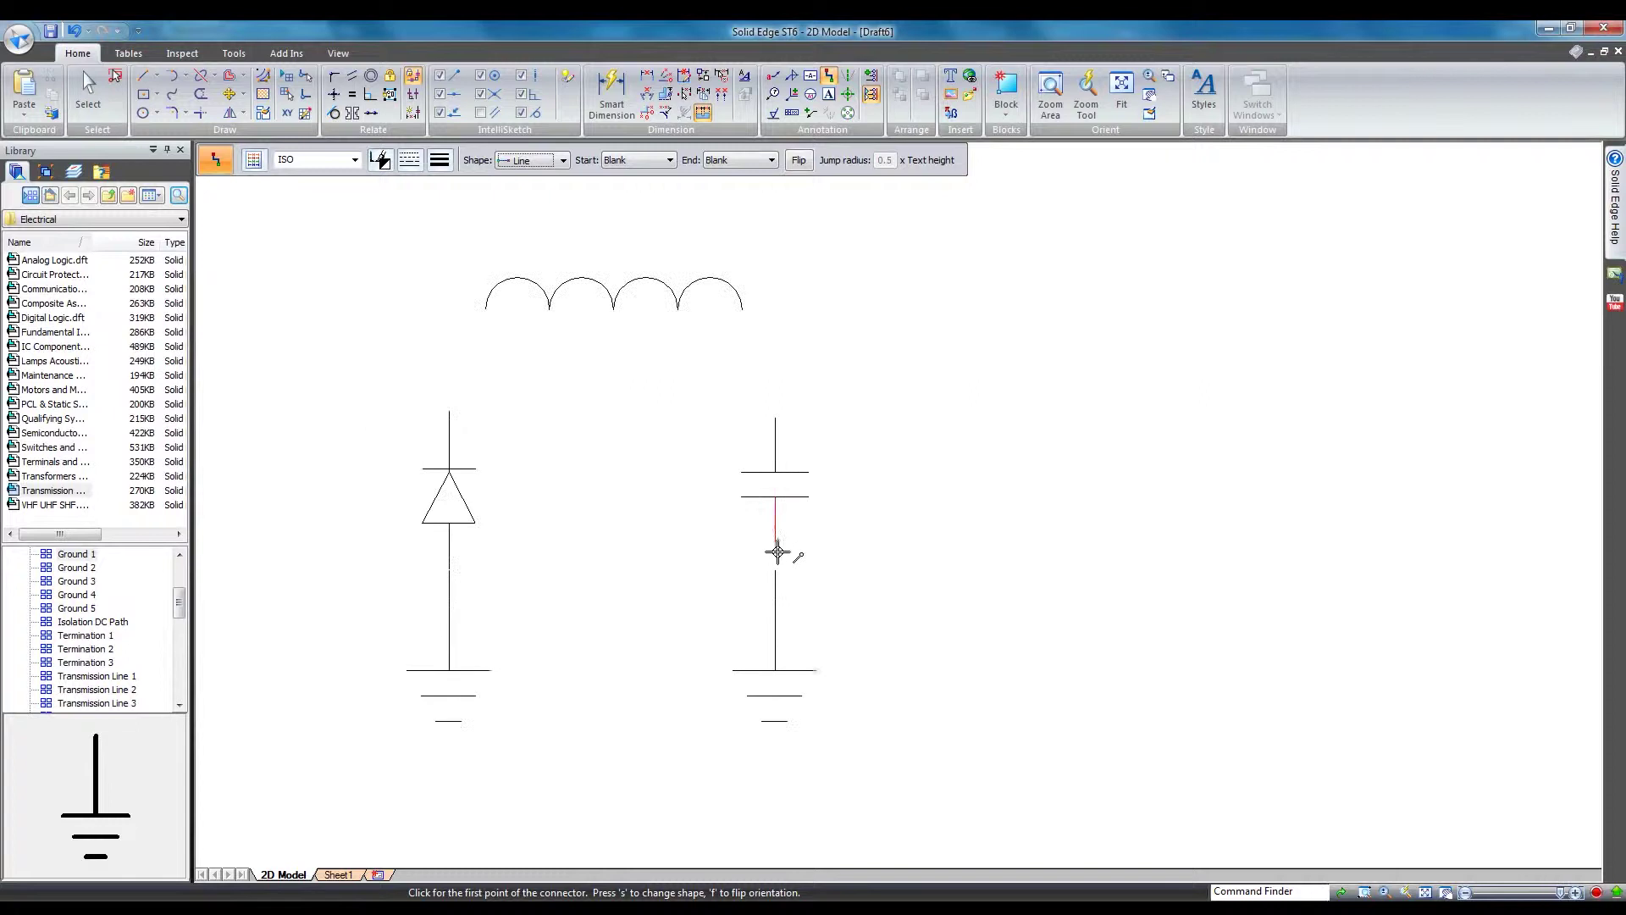
left_click(775, 553)
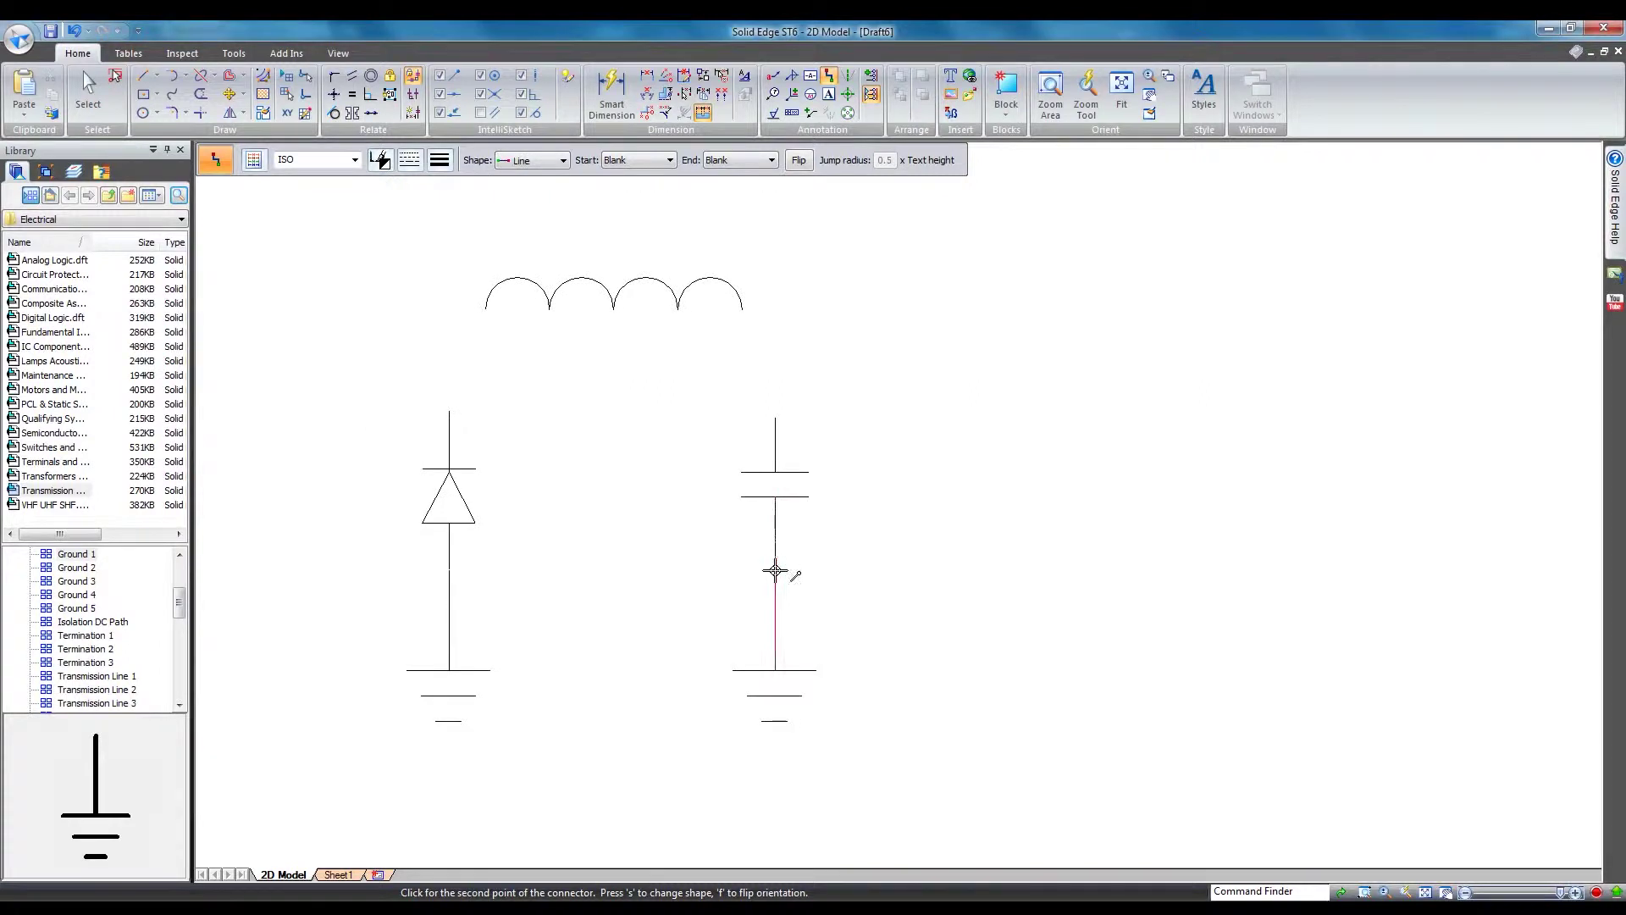
key("Escape")
scroll(635, 525, "down", 2)
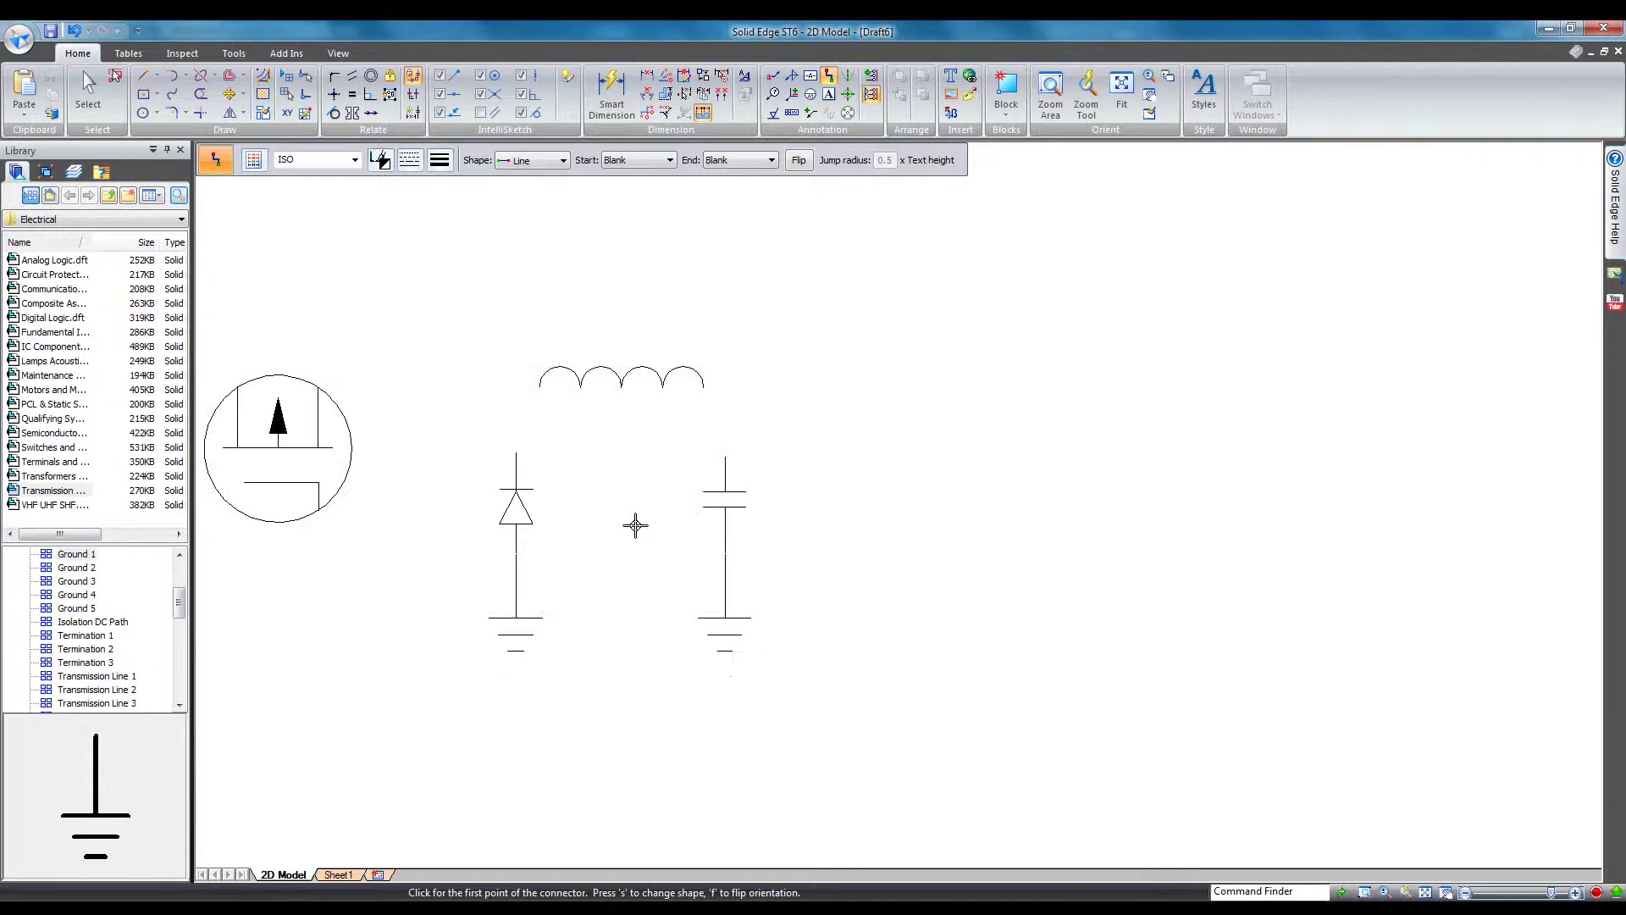
- Connect the inductor's left end to the diode top and its right end to the capacitor top
left_click(331, 80)
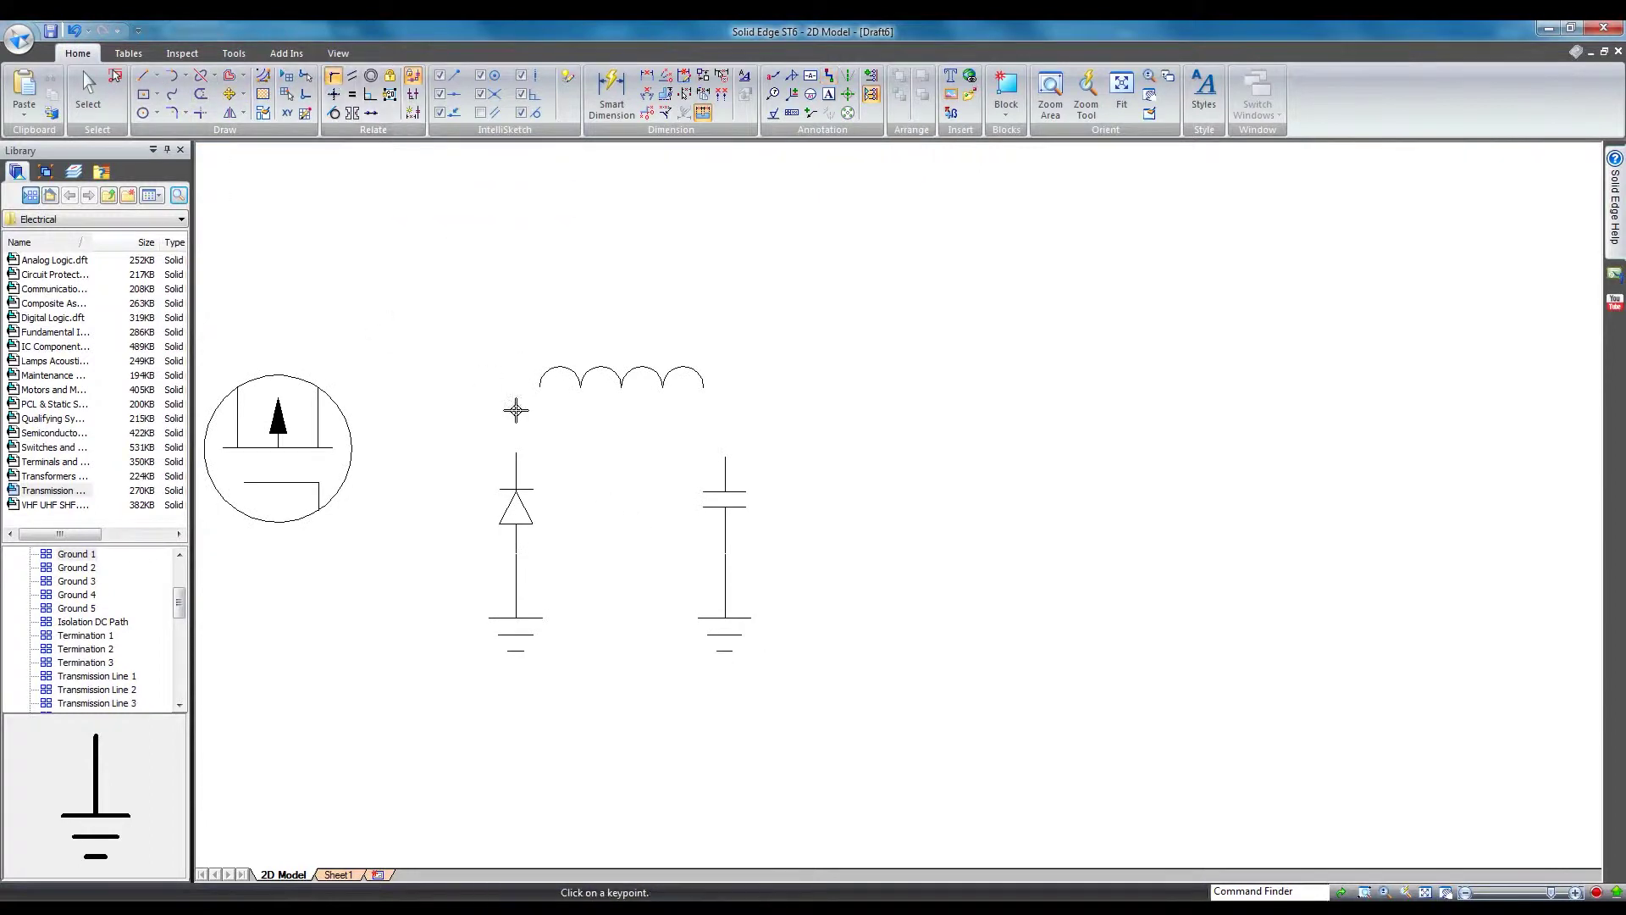
left_click(535, 387)
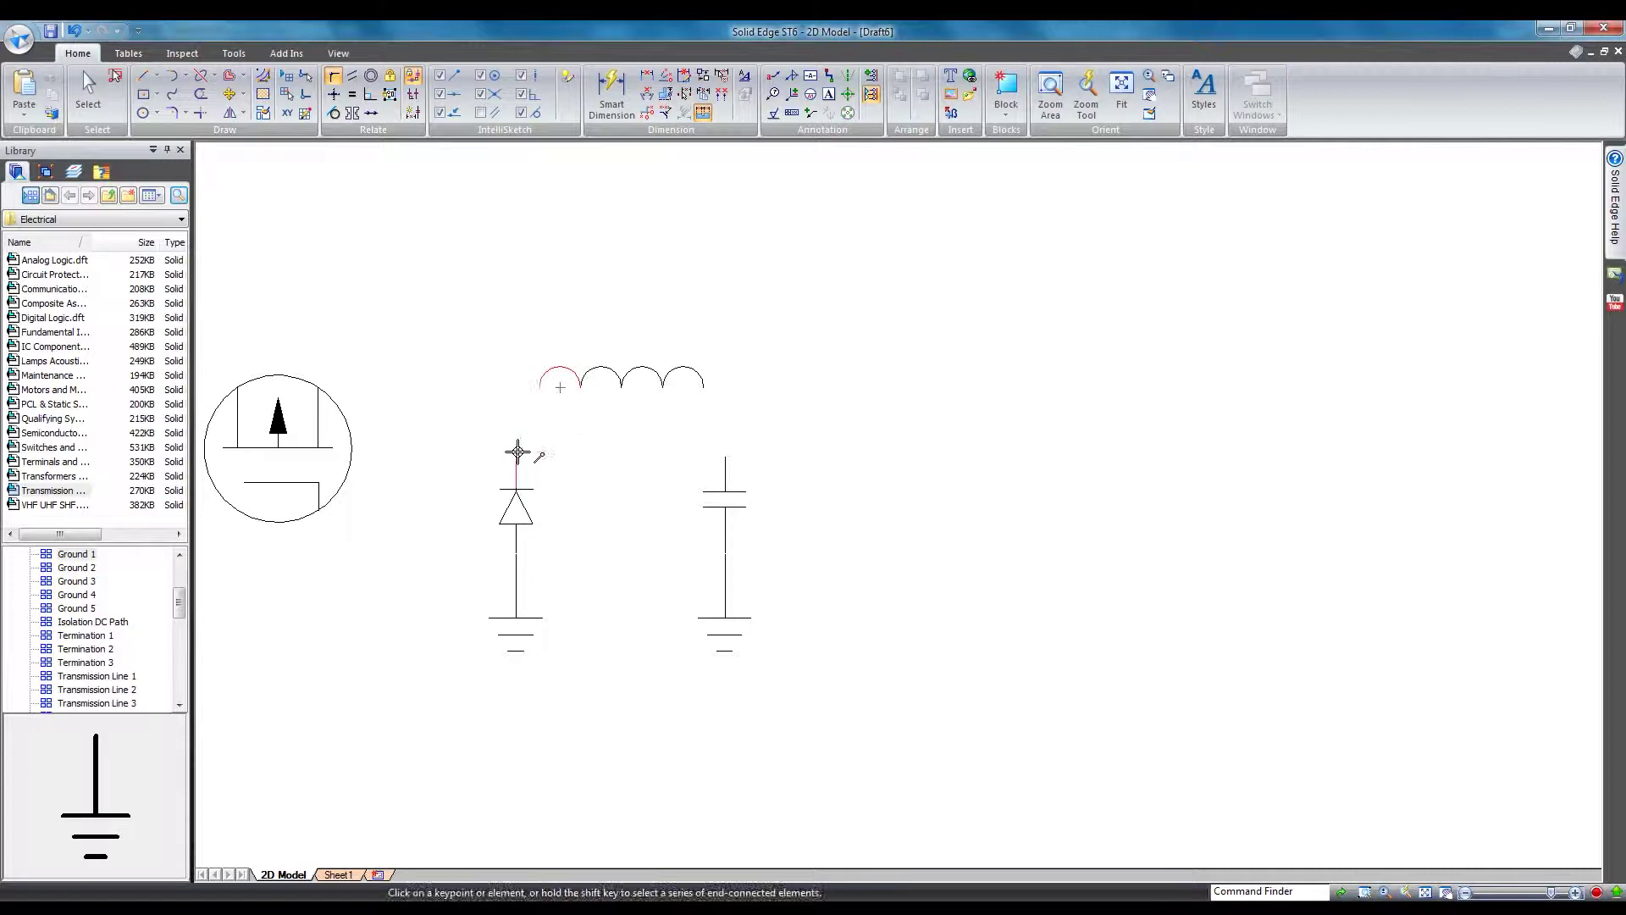
left_click(517, 451)
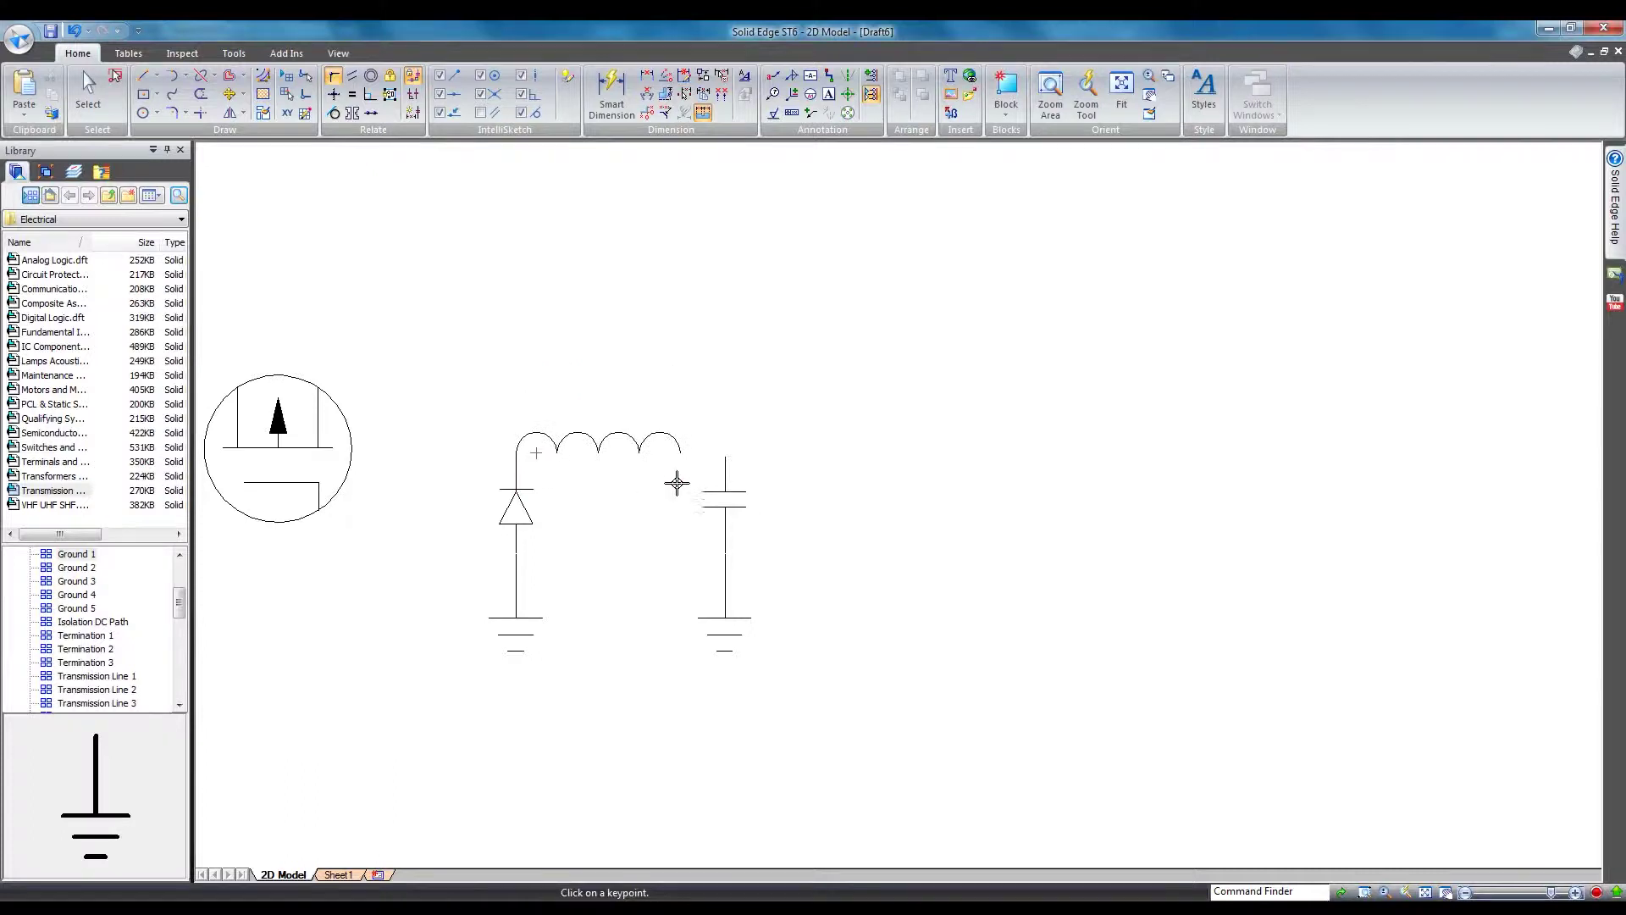
left_click(724, 458)
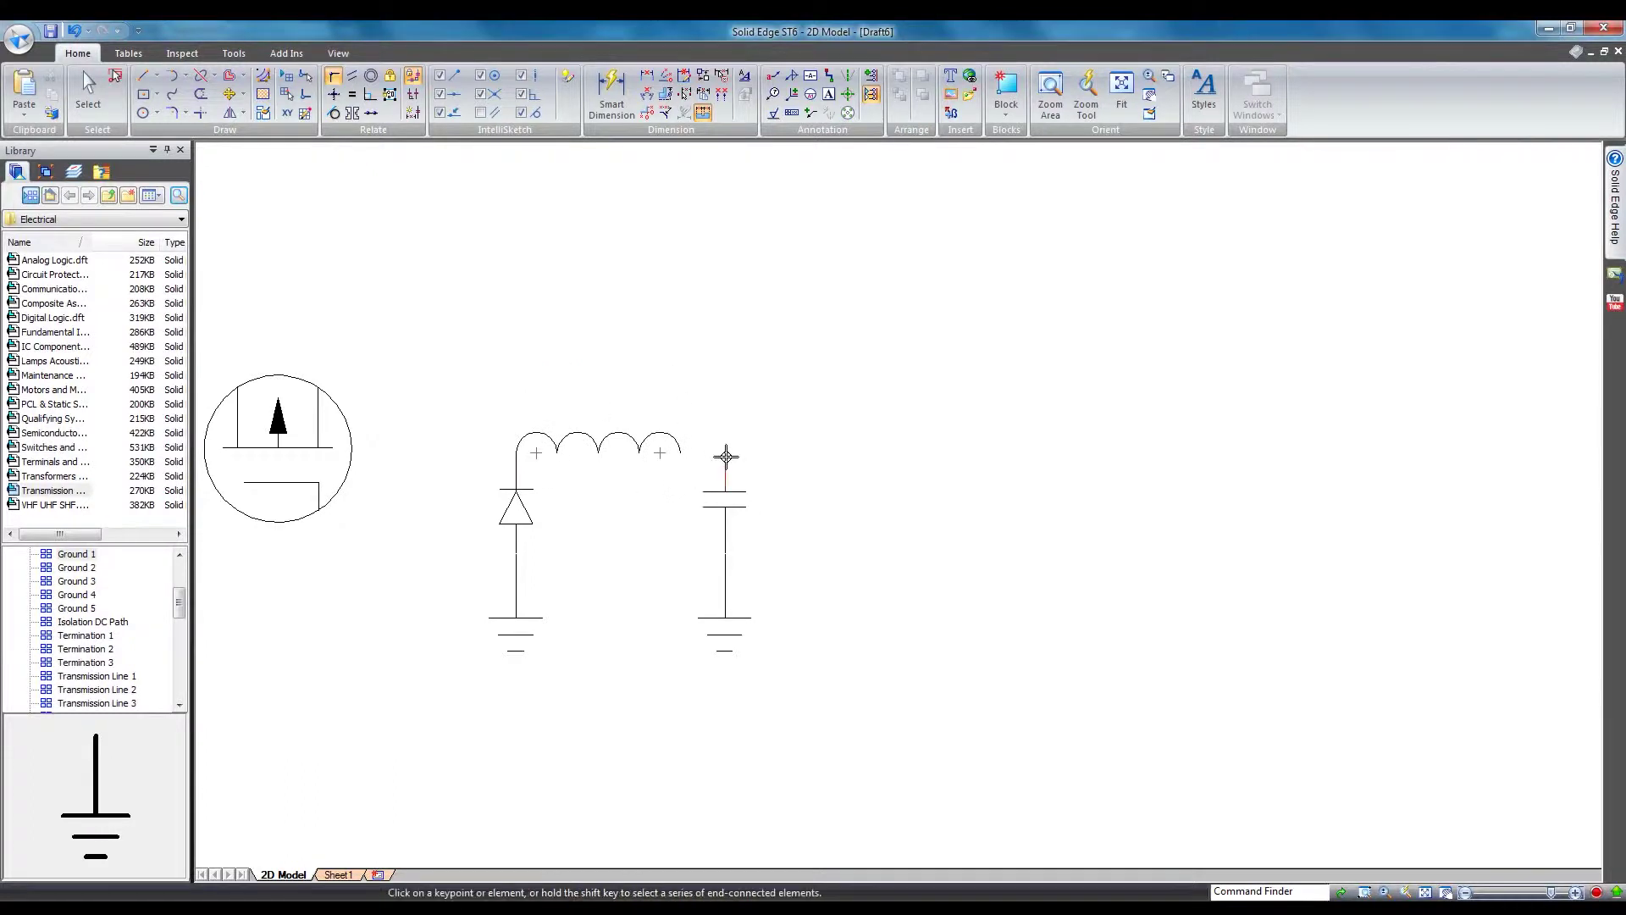
left_click(681, 455)
middle_click_drag(489, 526, 619, 446)
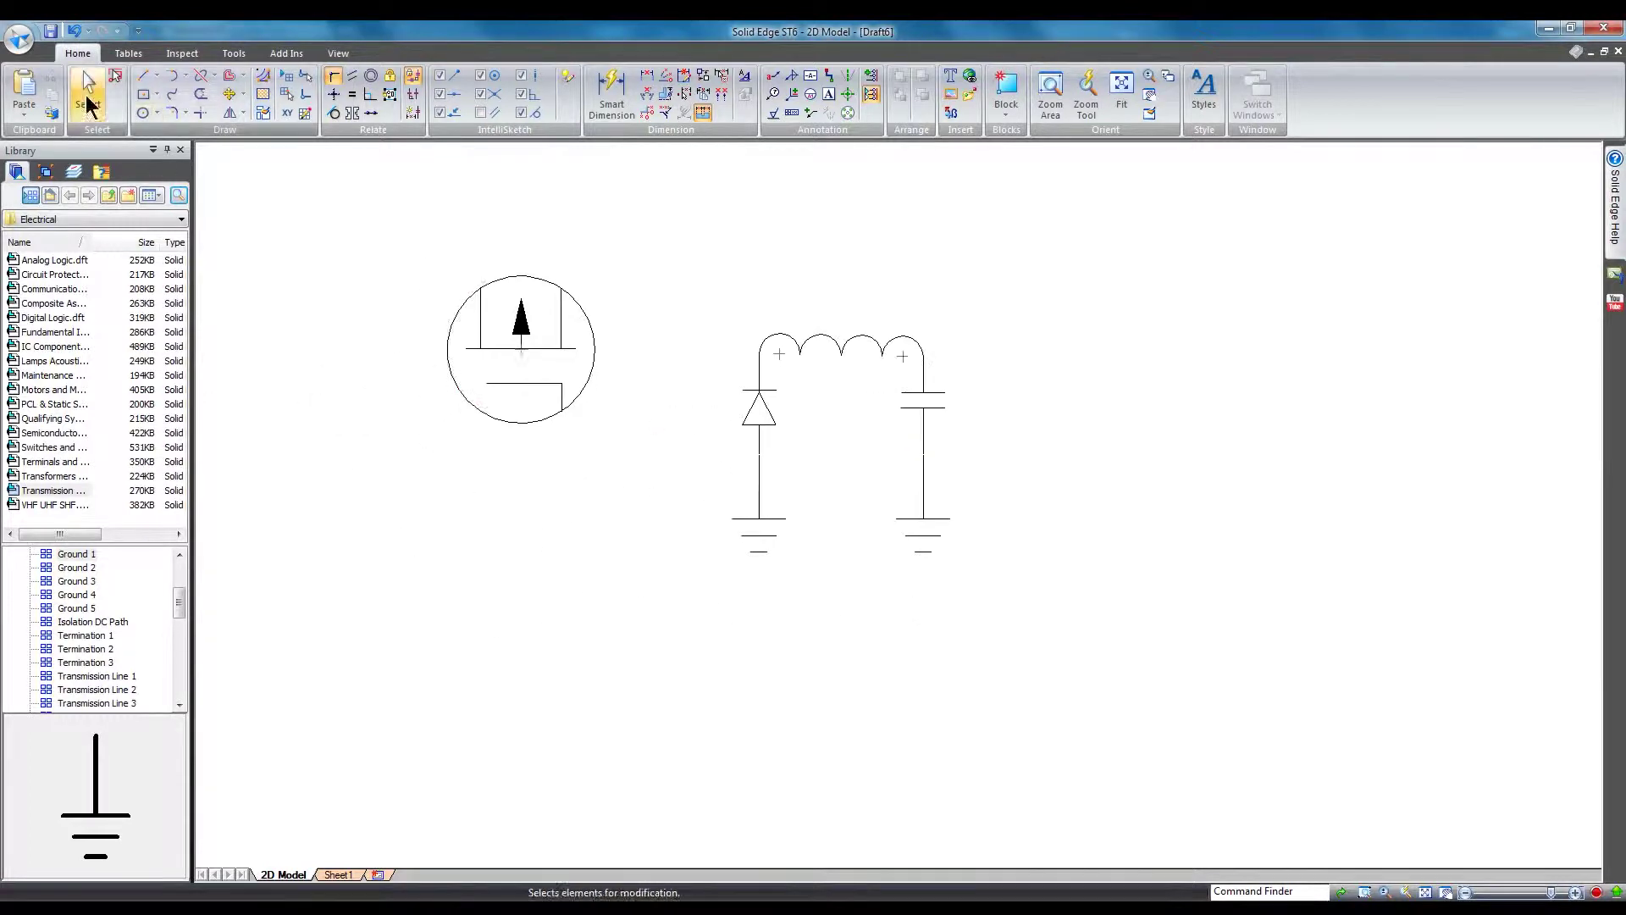
- Move the transistor lower and align its lead keypoint horizontally with the inductor's end
left_click(88, 91)
left_click_drag(543, 353, 545, 428)
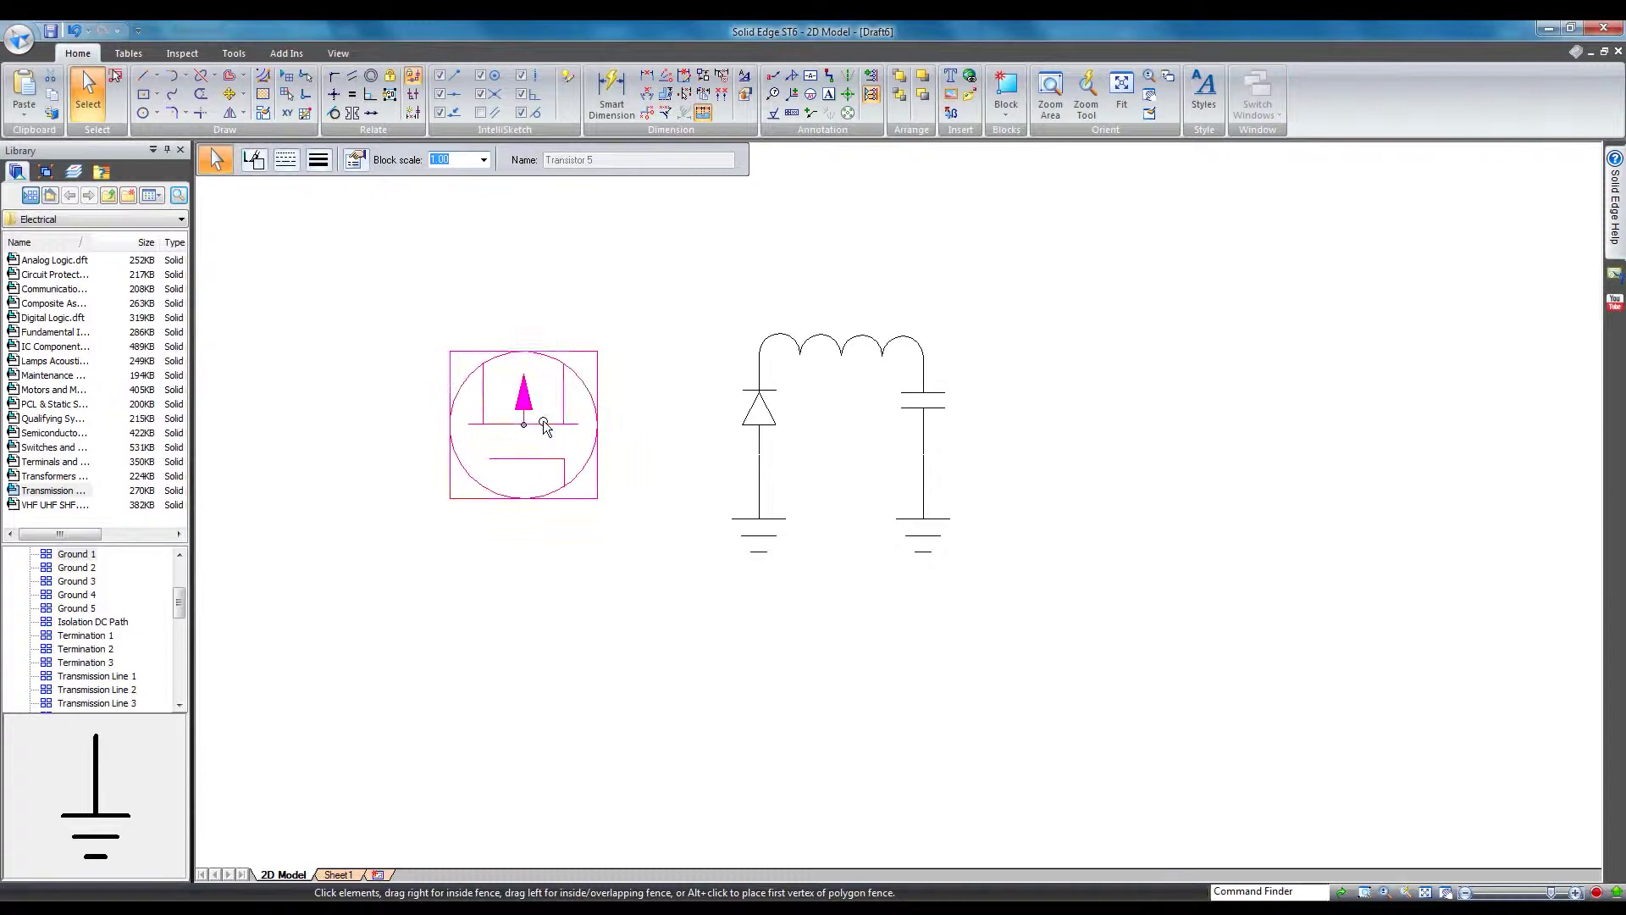
left_click(391, 352)
left_click(334, 96)
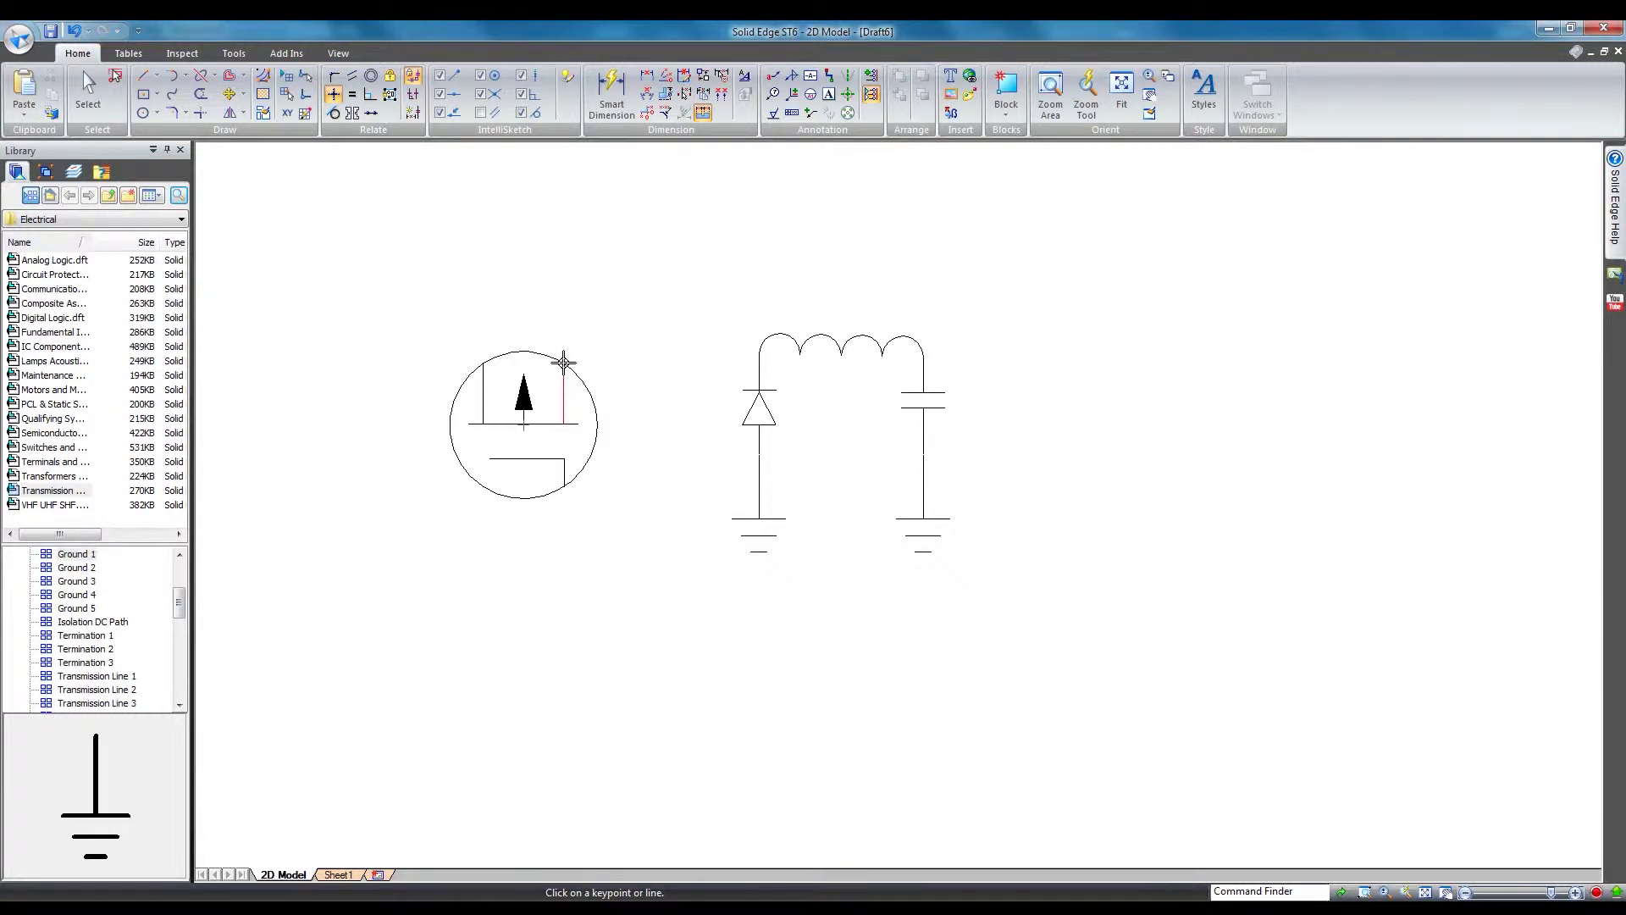
left_click(565, 364)
left_click(759, 352)
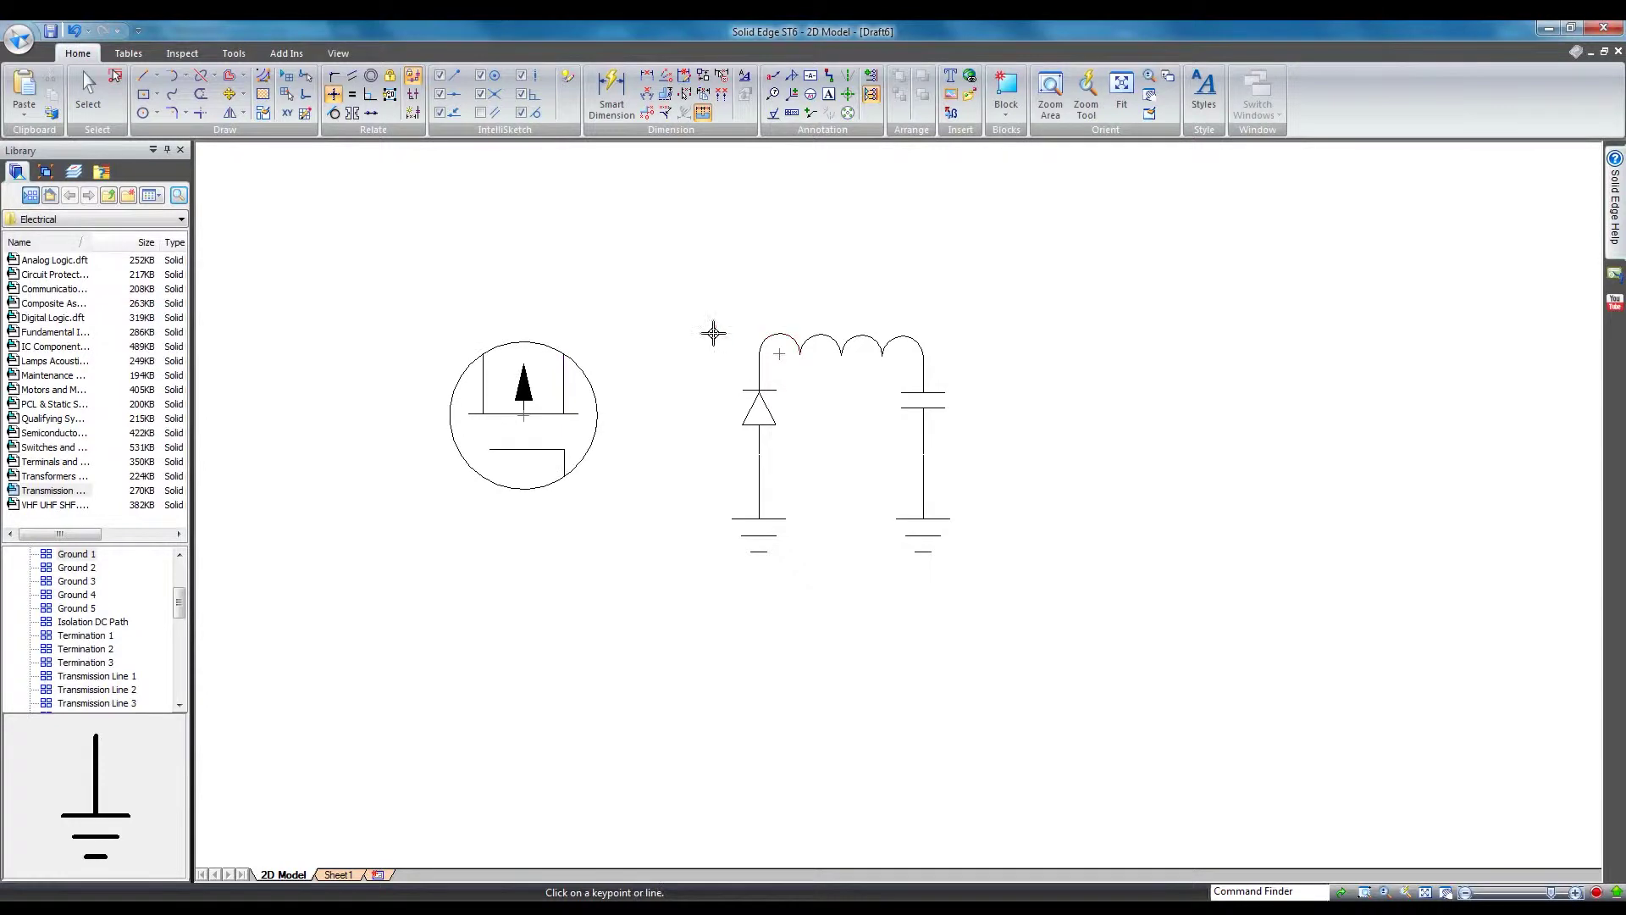
- Draw a wire from the transistor's top lead to the inductor's left end
left_click(828, 75)
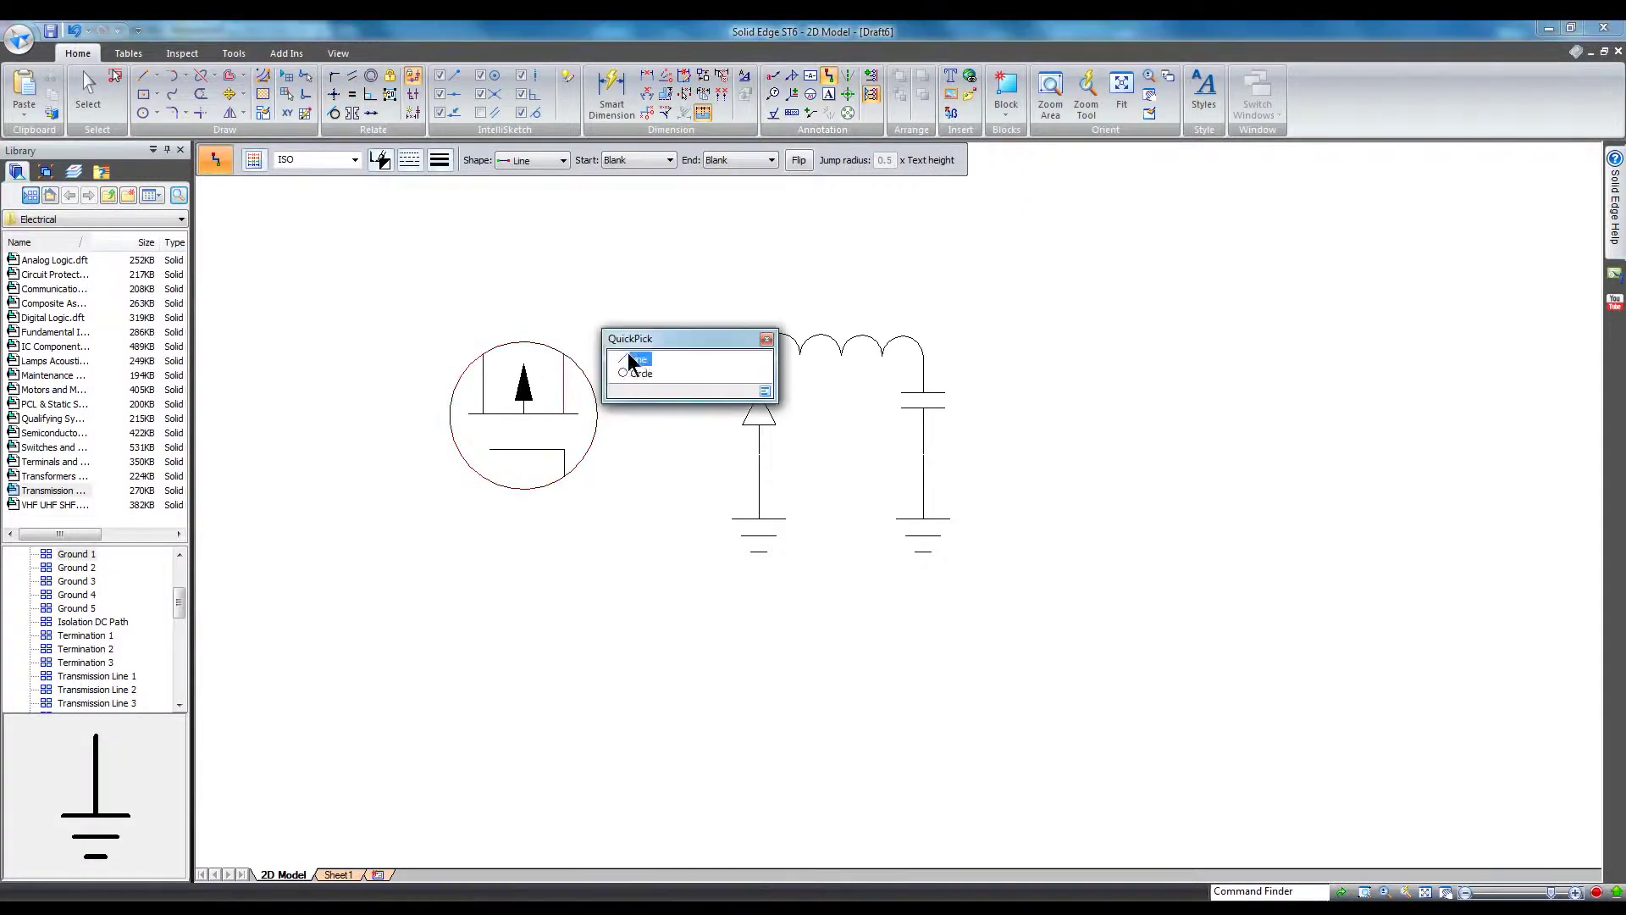
left_click(564, 354)
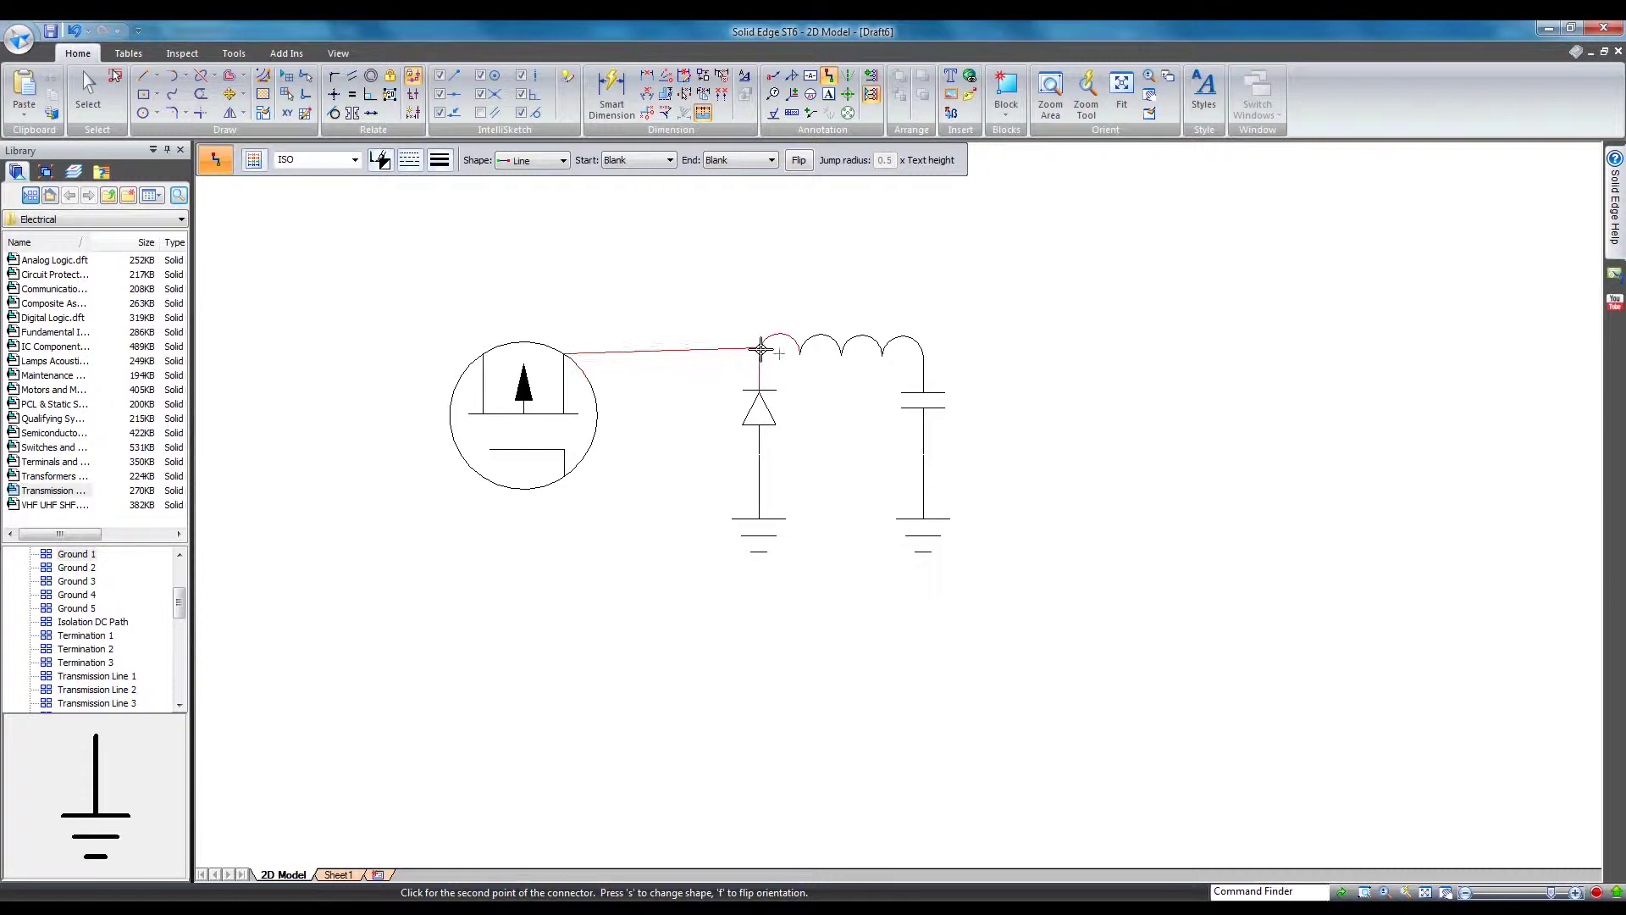
mouse_move(772, 356)
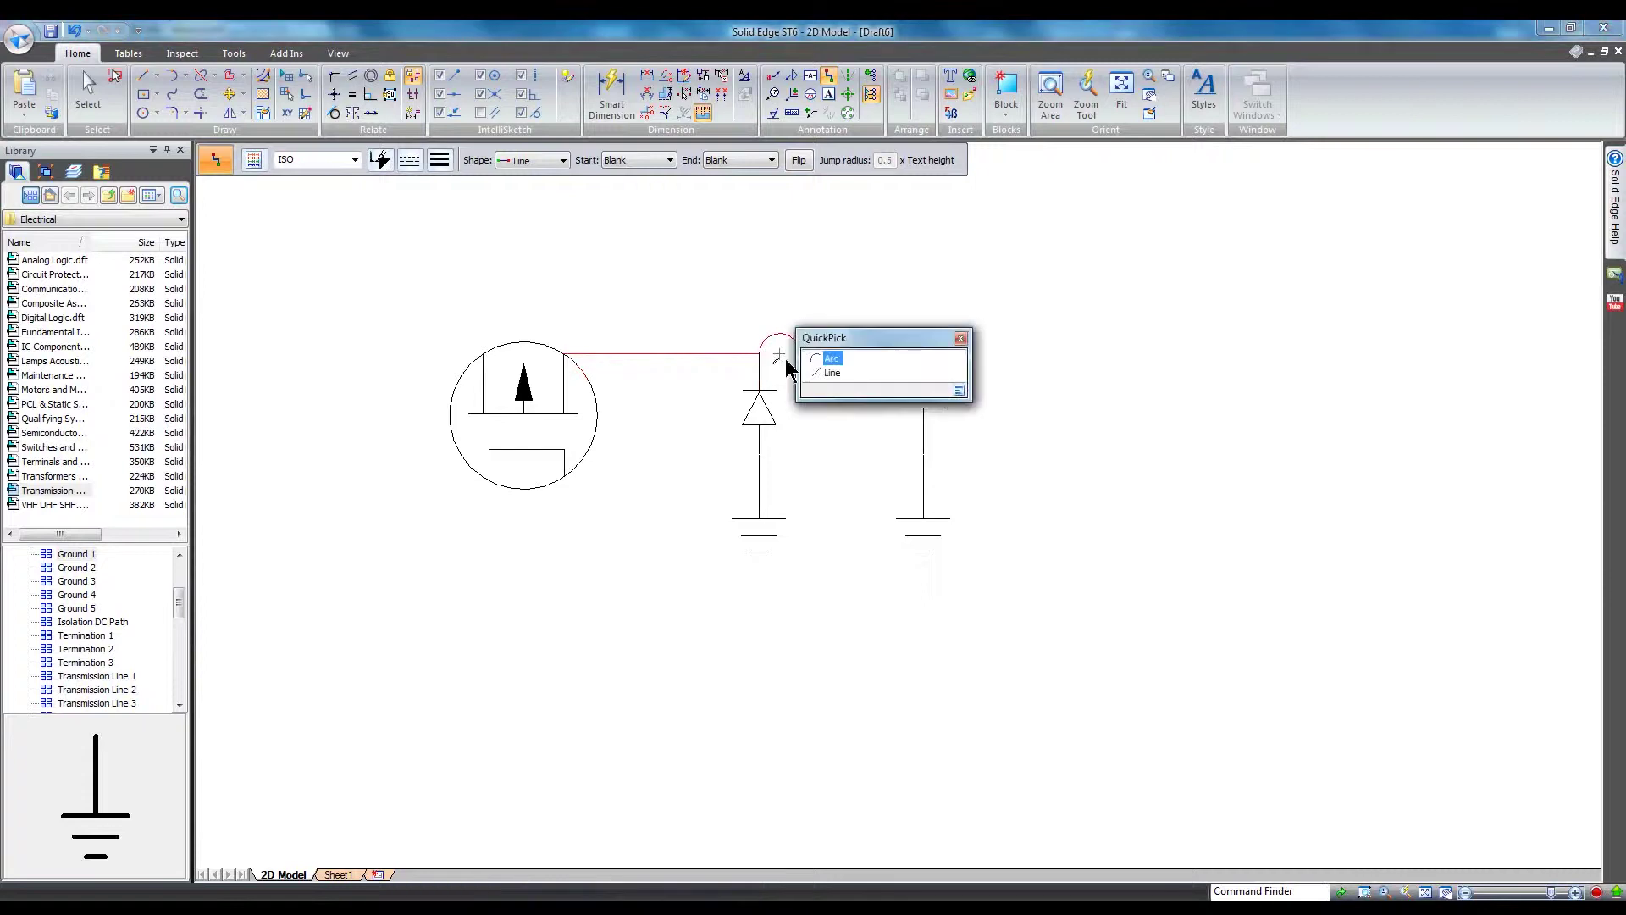
left_click(830, 365)
right_click(652, 484)
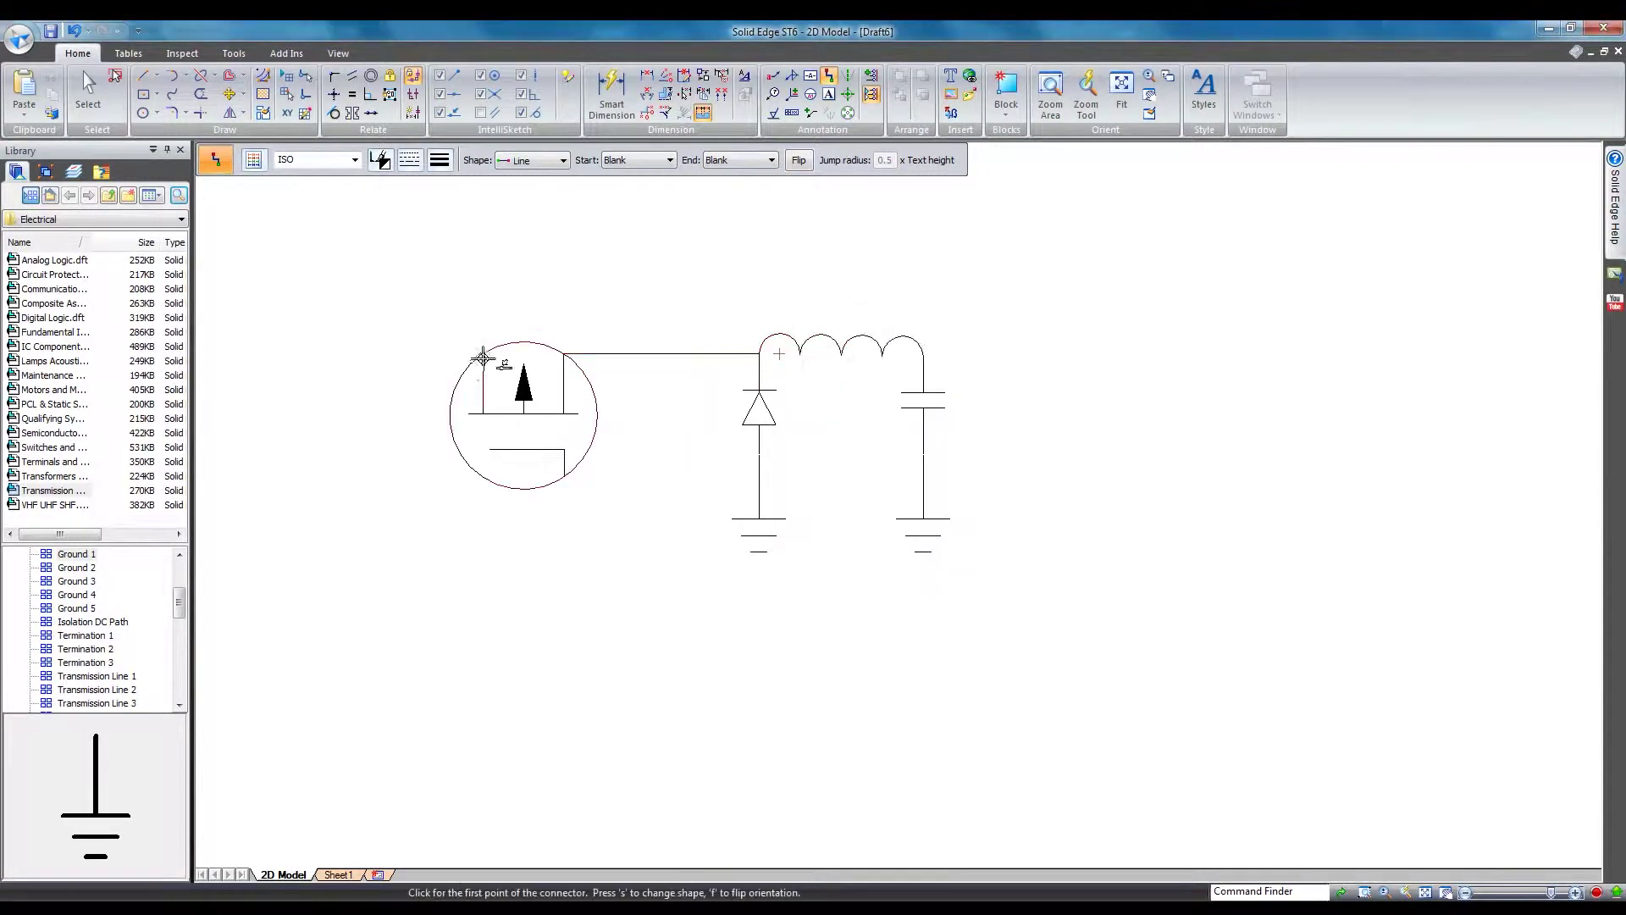
- Draw an input wire left from the transistor and a wire down from its lower lead
mouse_move(494, 360)
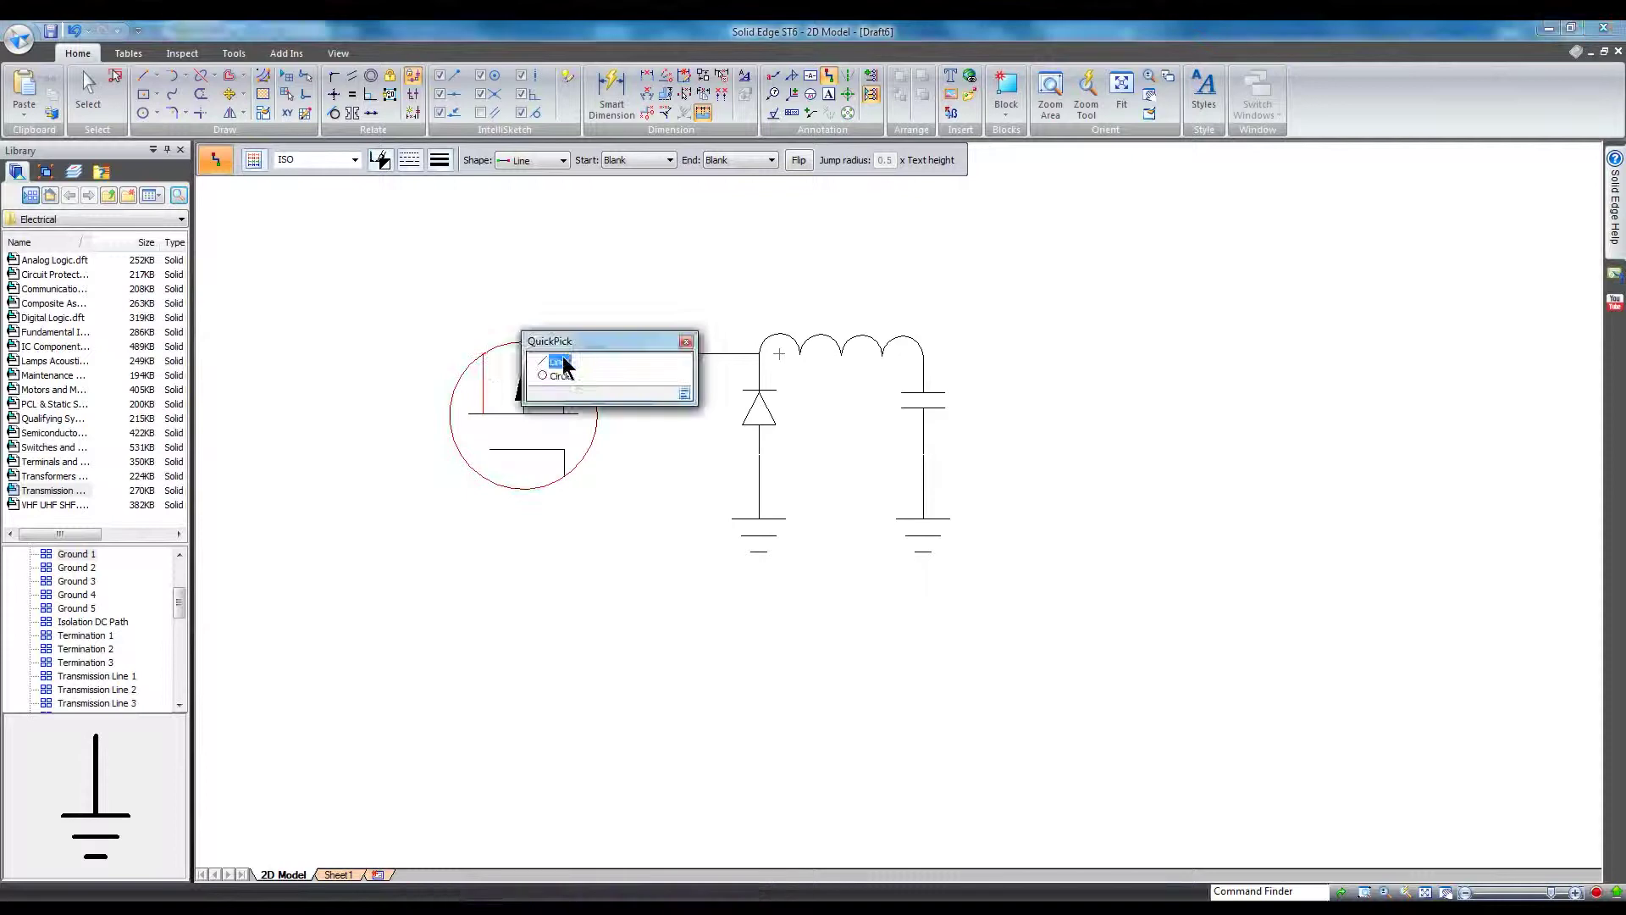
left_click(565, 365)
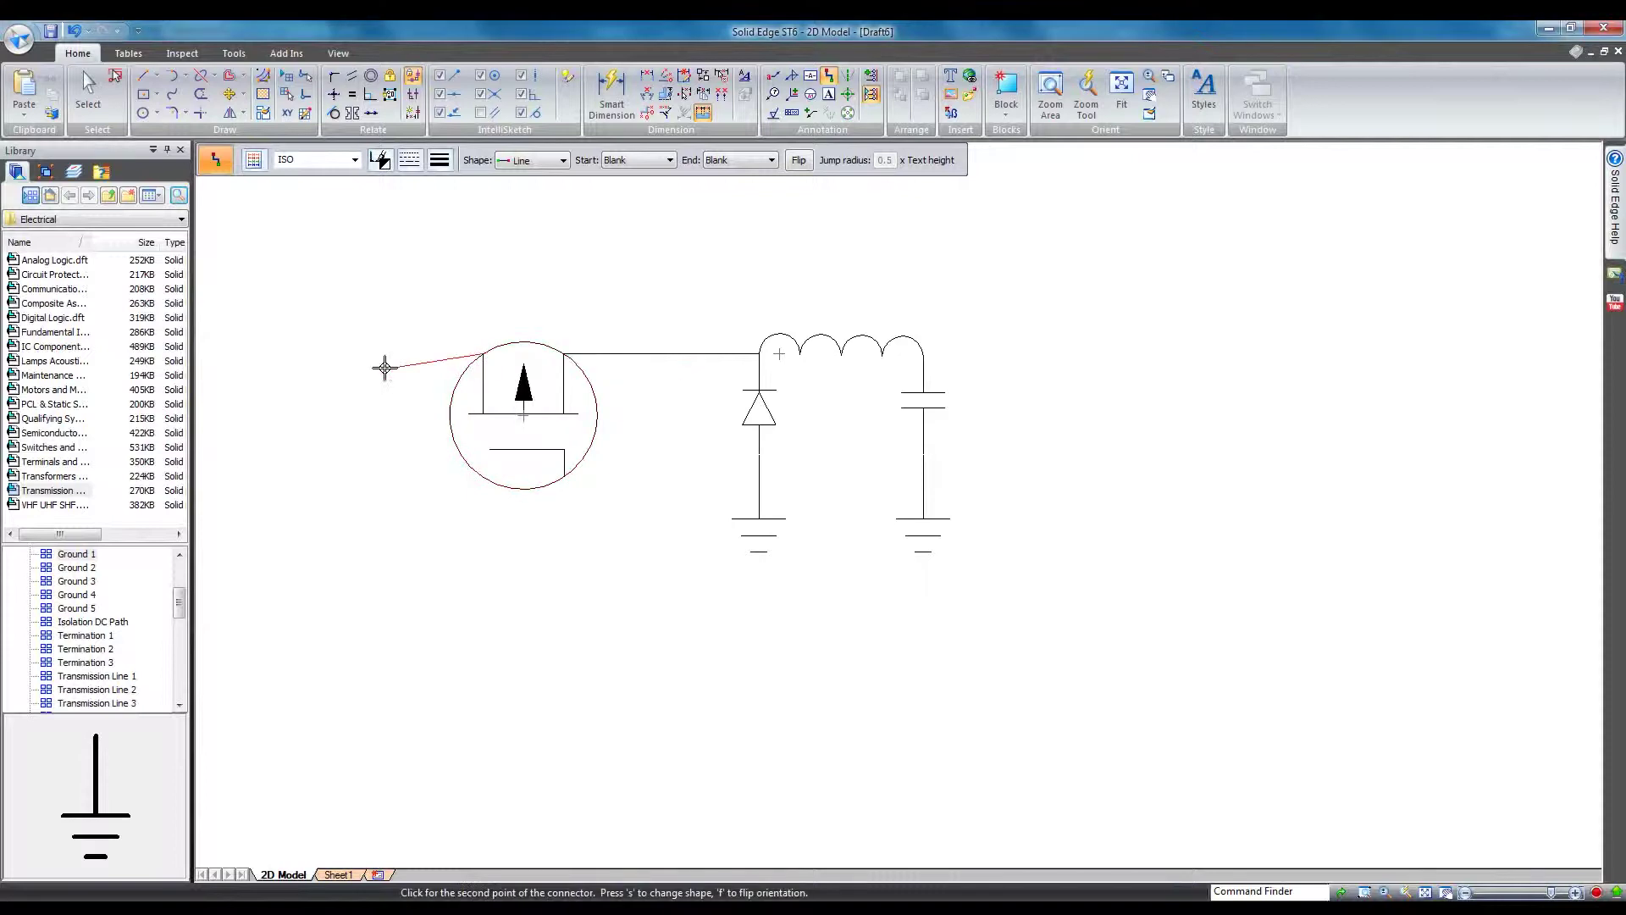
left_click(320, 352)
right_click(398, 519)
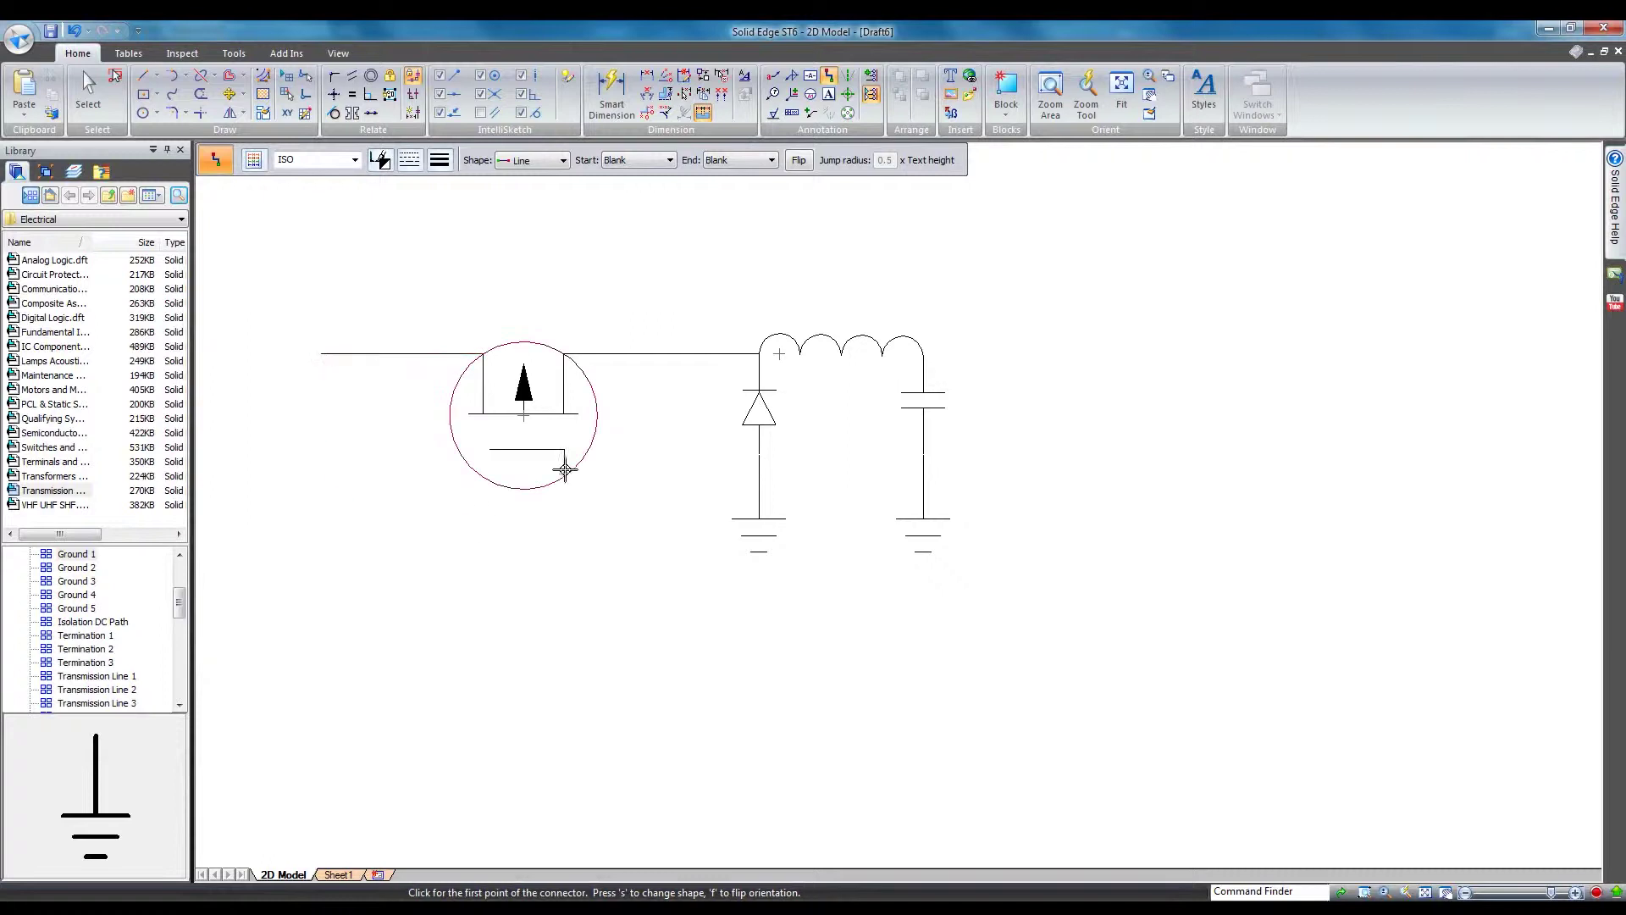
right_click(566, 483)
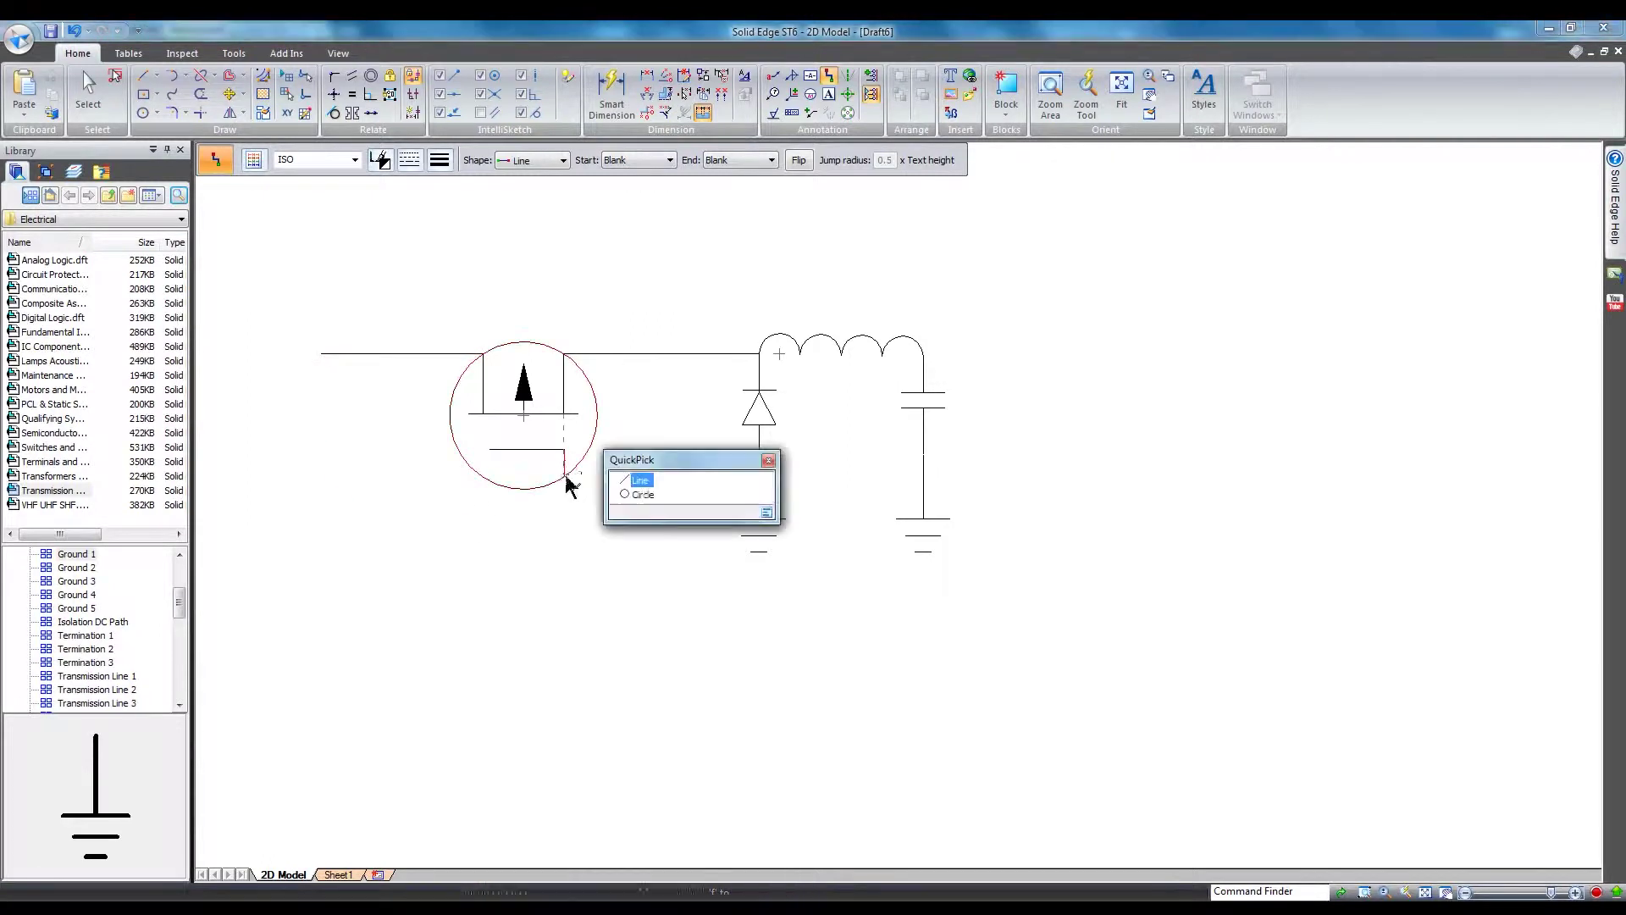
left_click(636, 481)
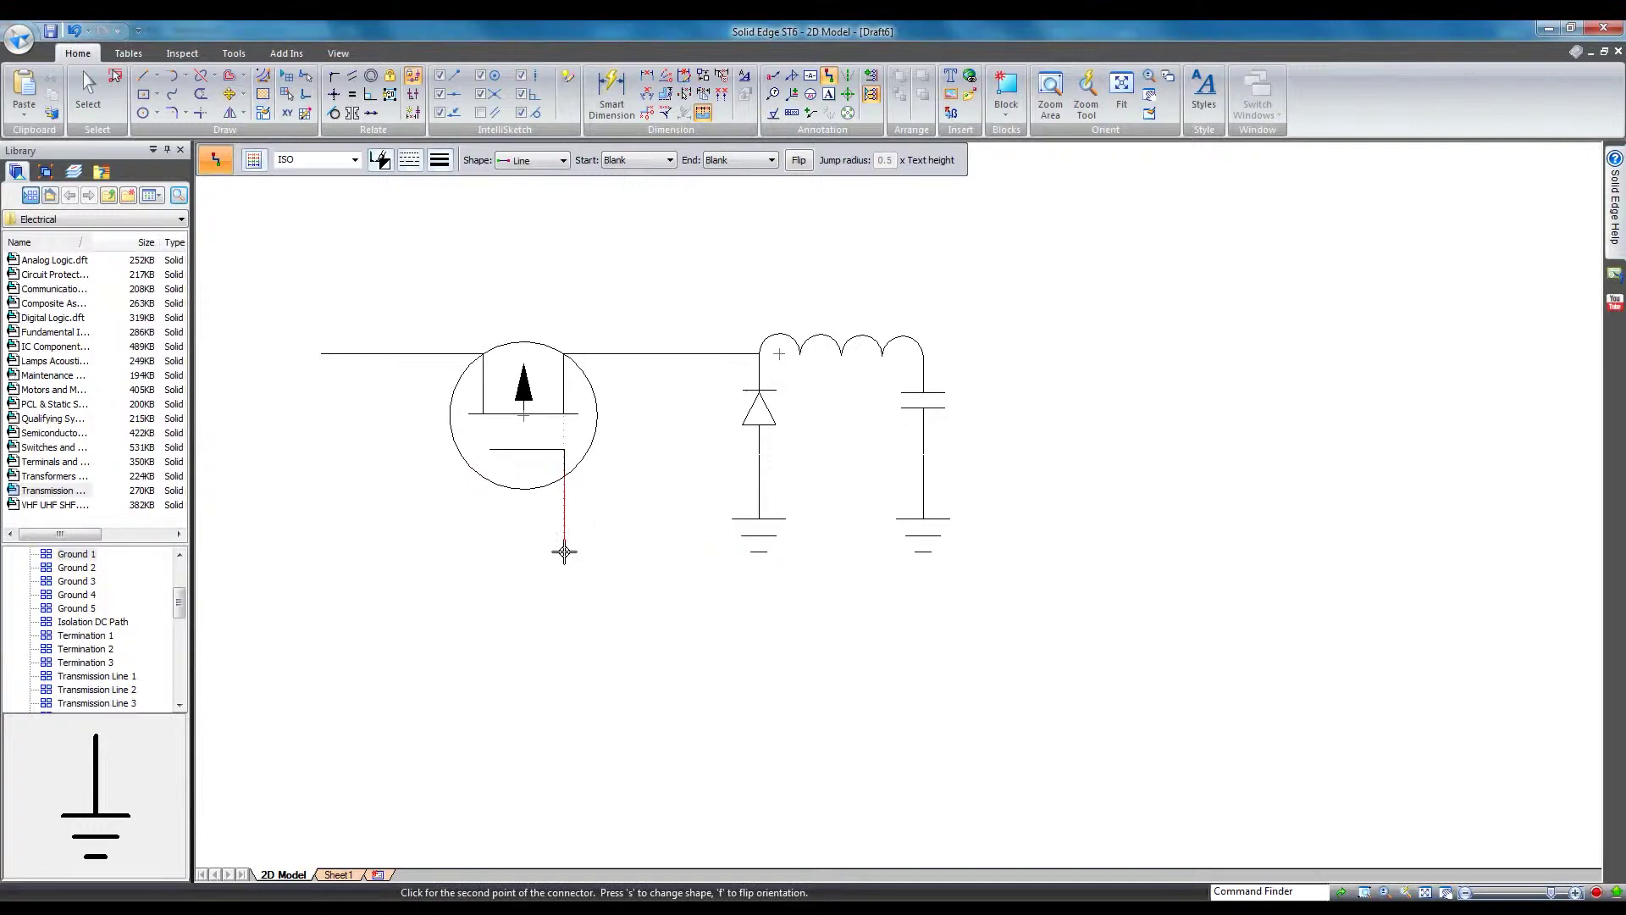
left_click(564, 640)
right_click(853, 591)
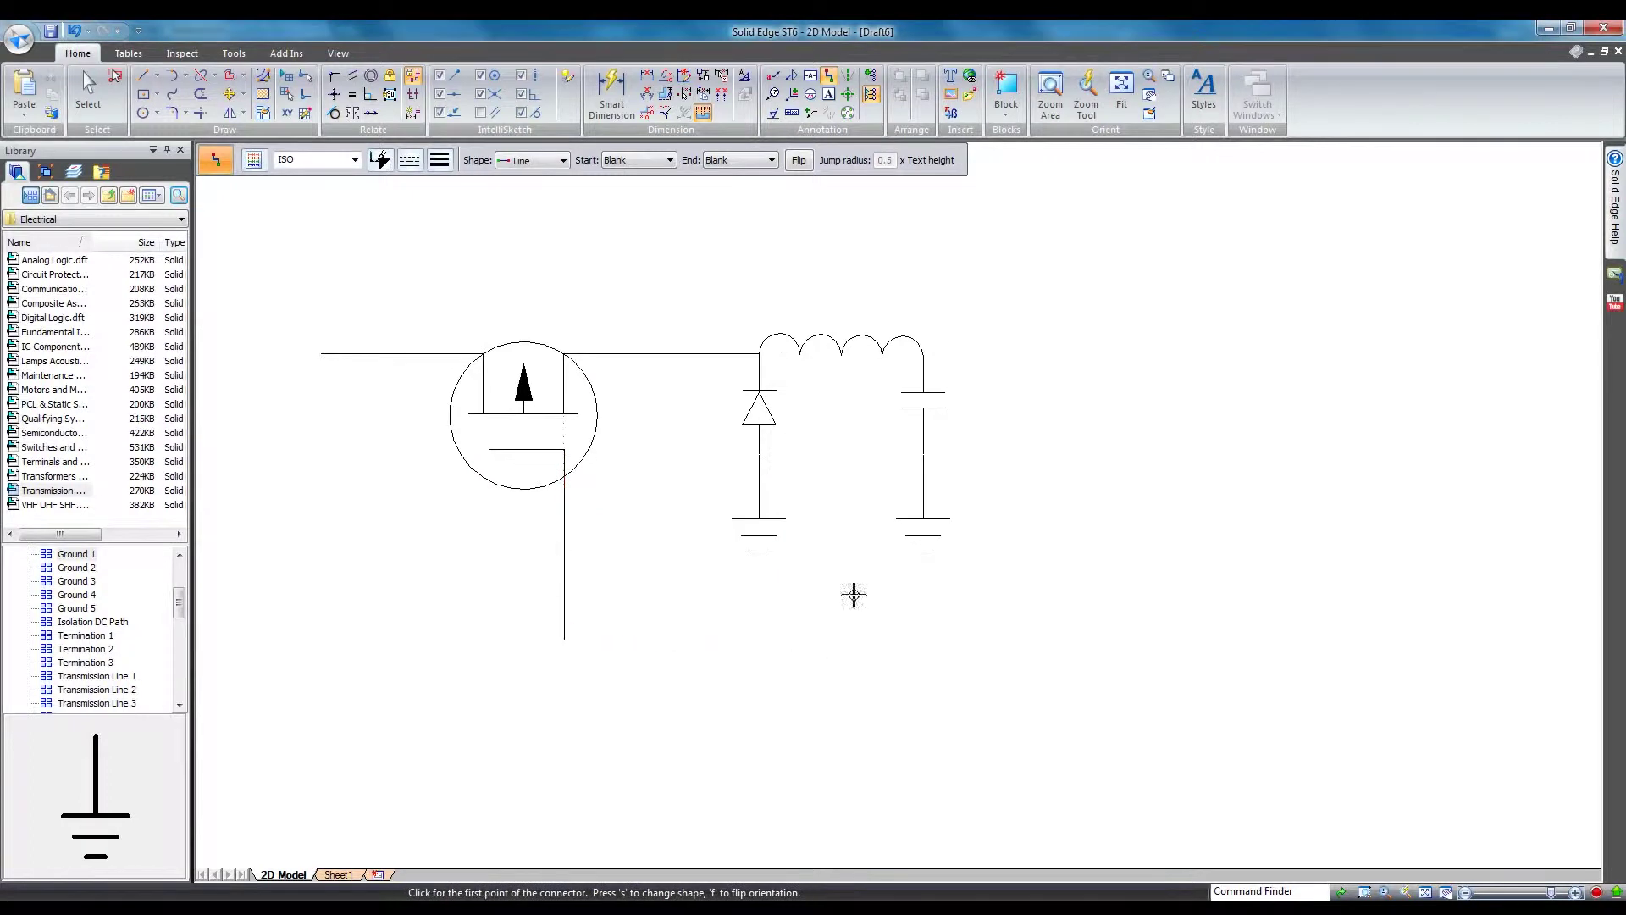
- Draw the output wire extending right from the inductor's right end
left_click(924, 355)
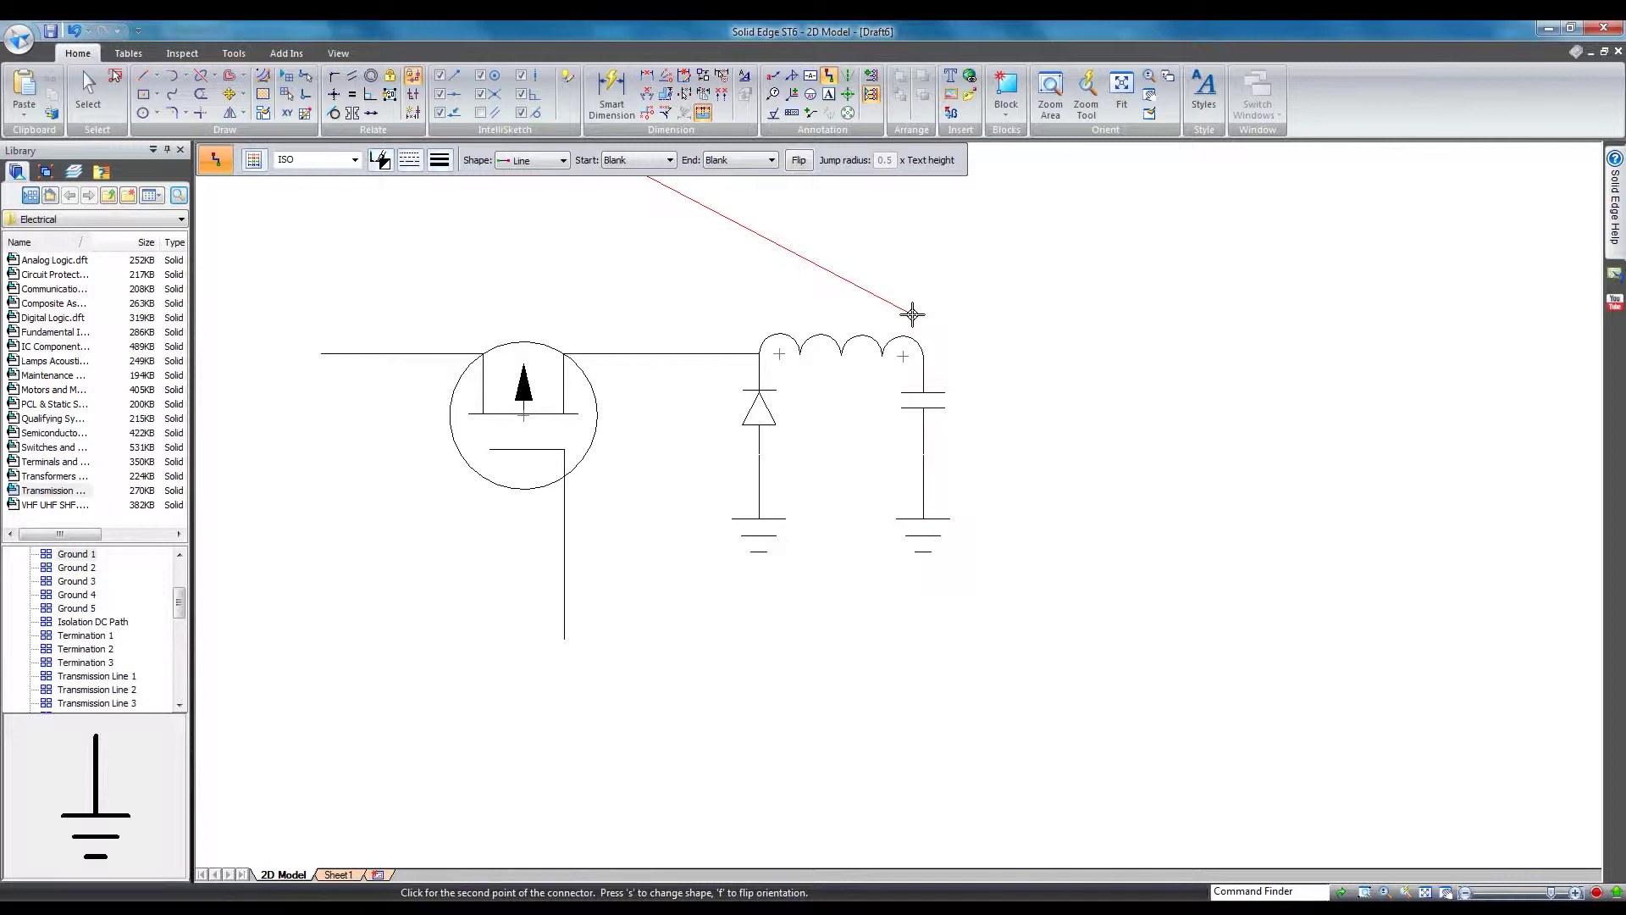
key("Escape")
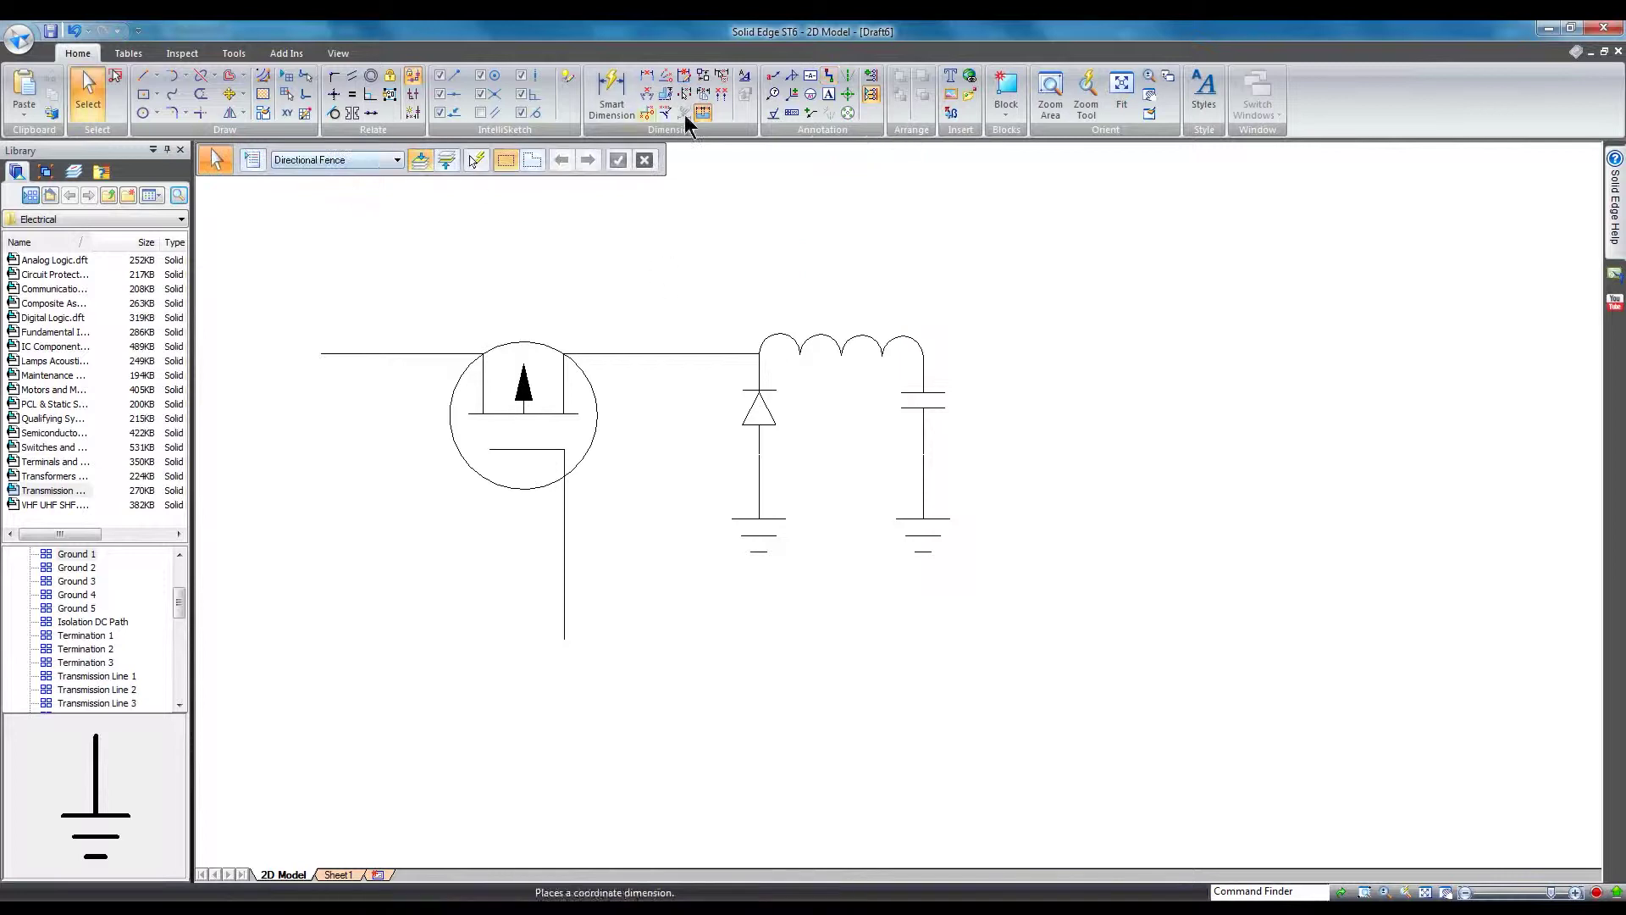
left_click(829, 75)
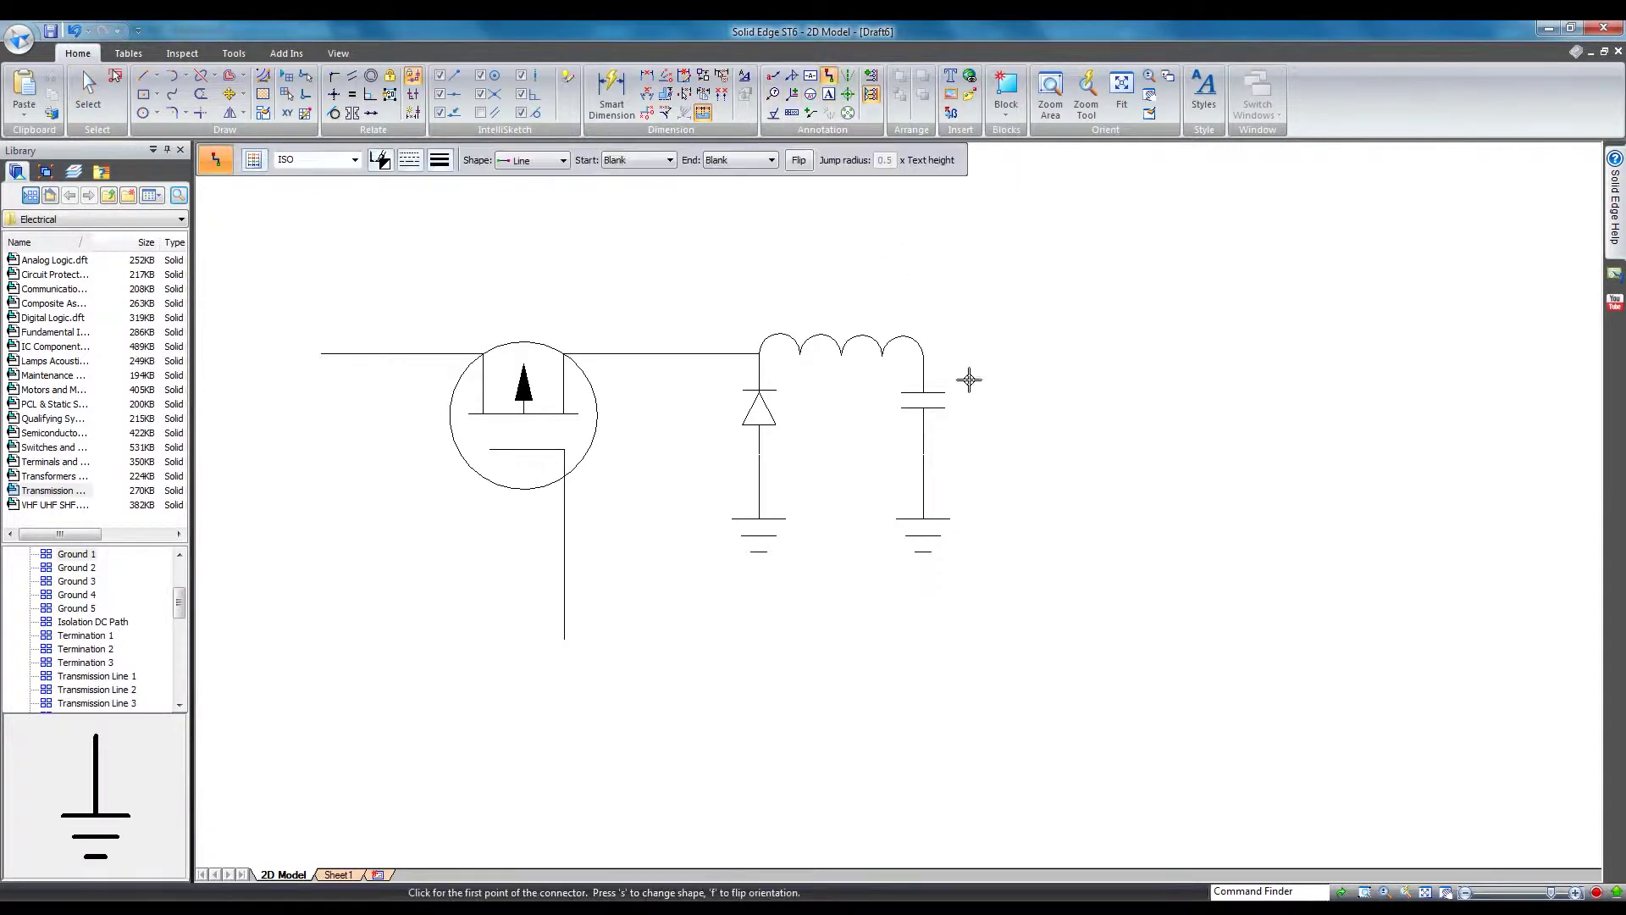
left_click(922, 356)
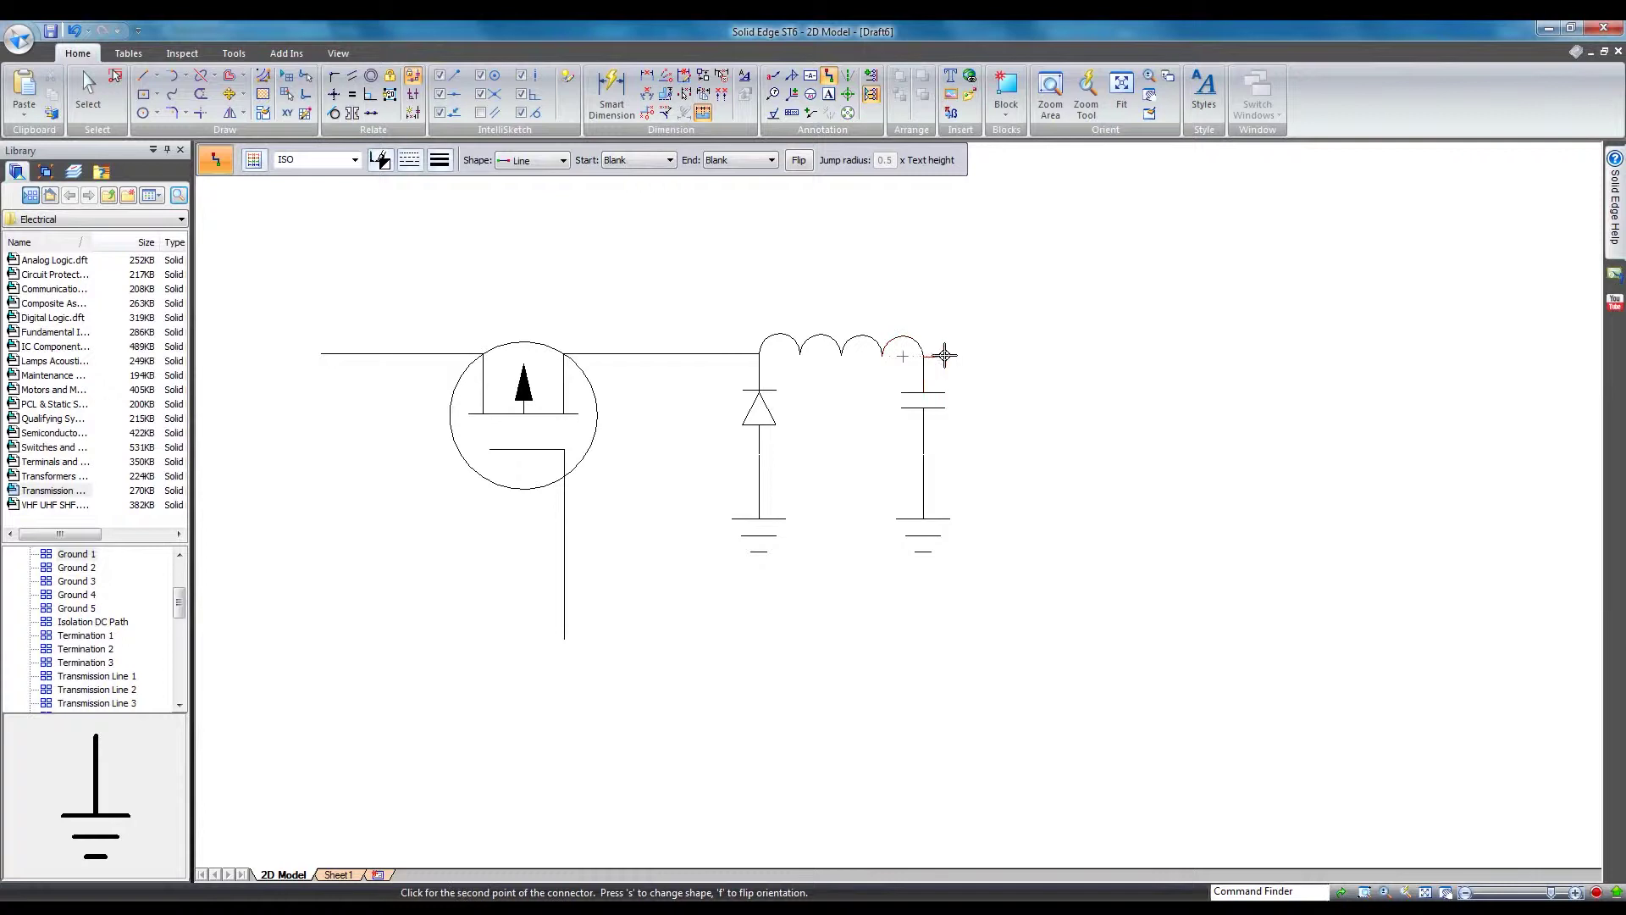
left_click(1090, 357)
scroll(1069, 641, "down", 3)
scroll(1059, 627, "up", 3)
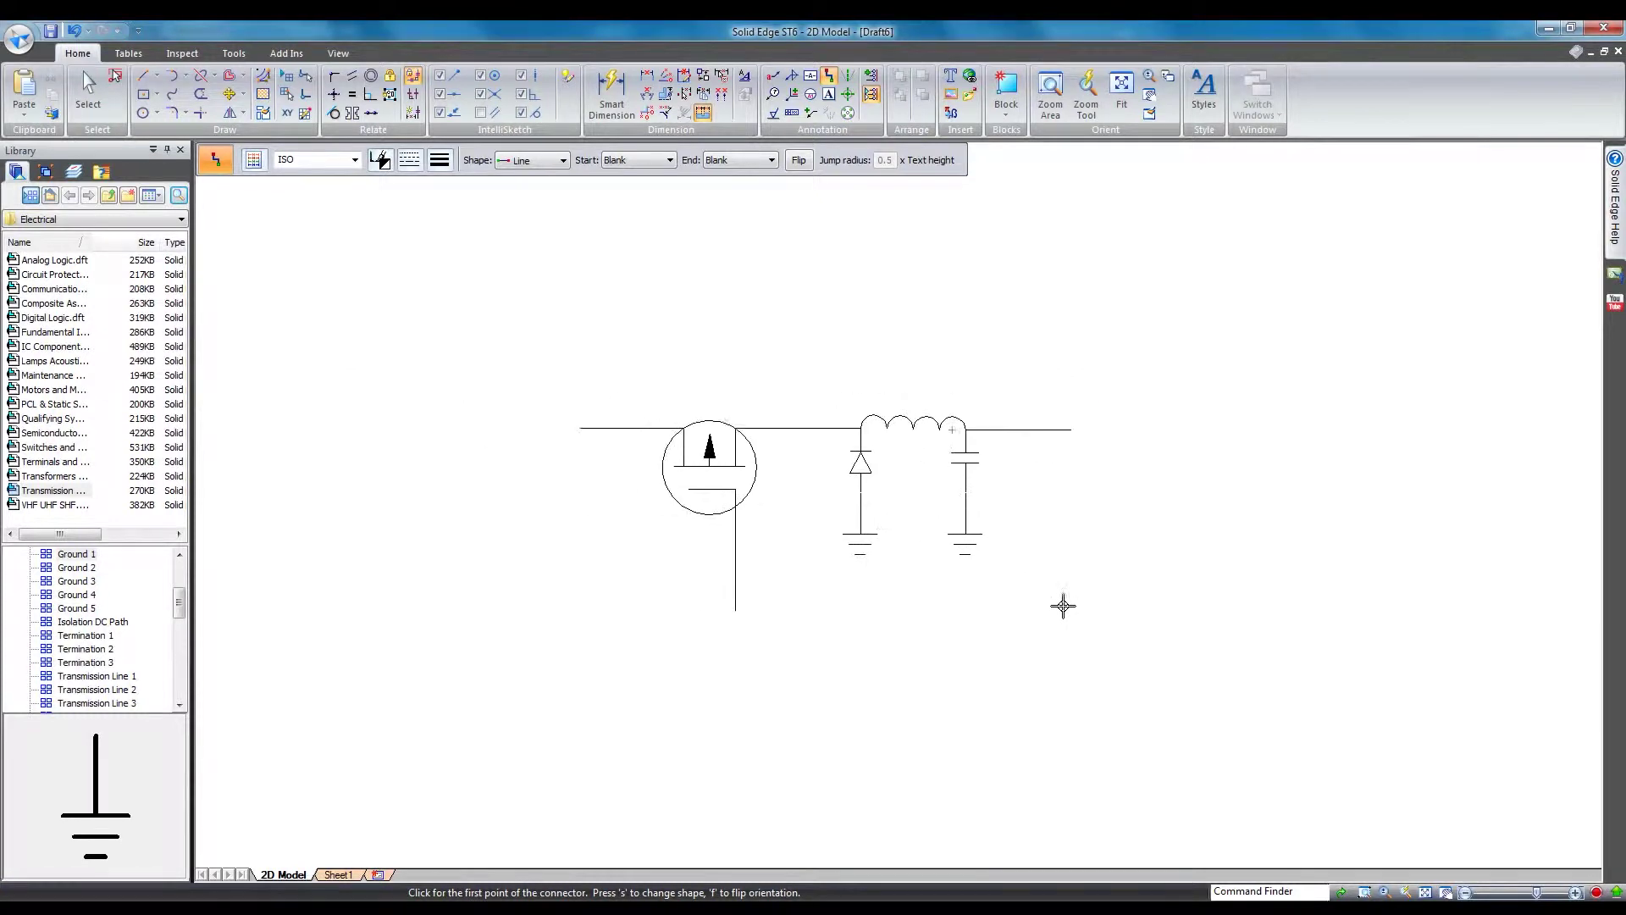
key("Escape")
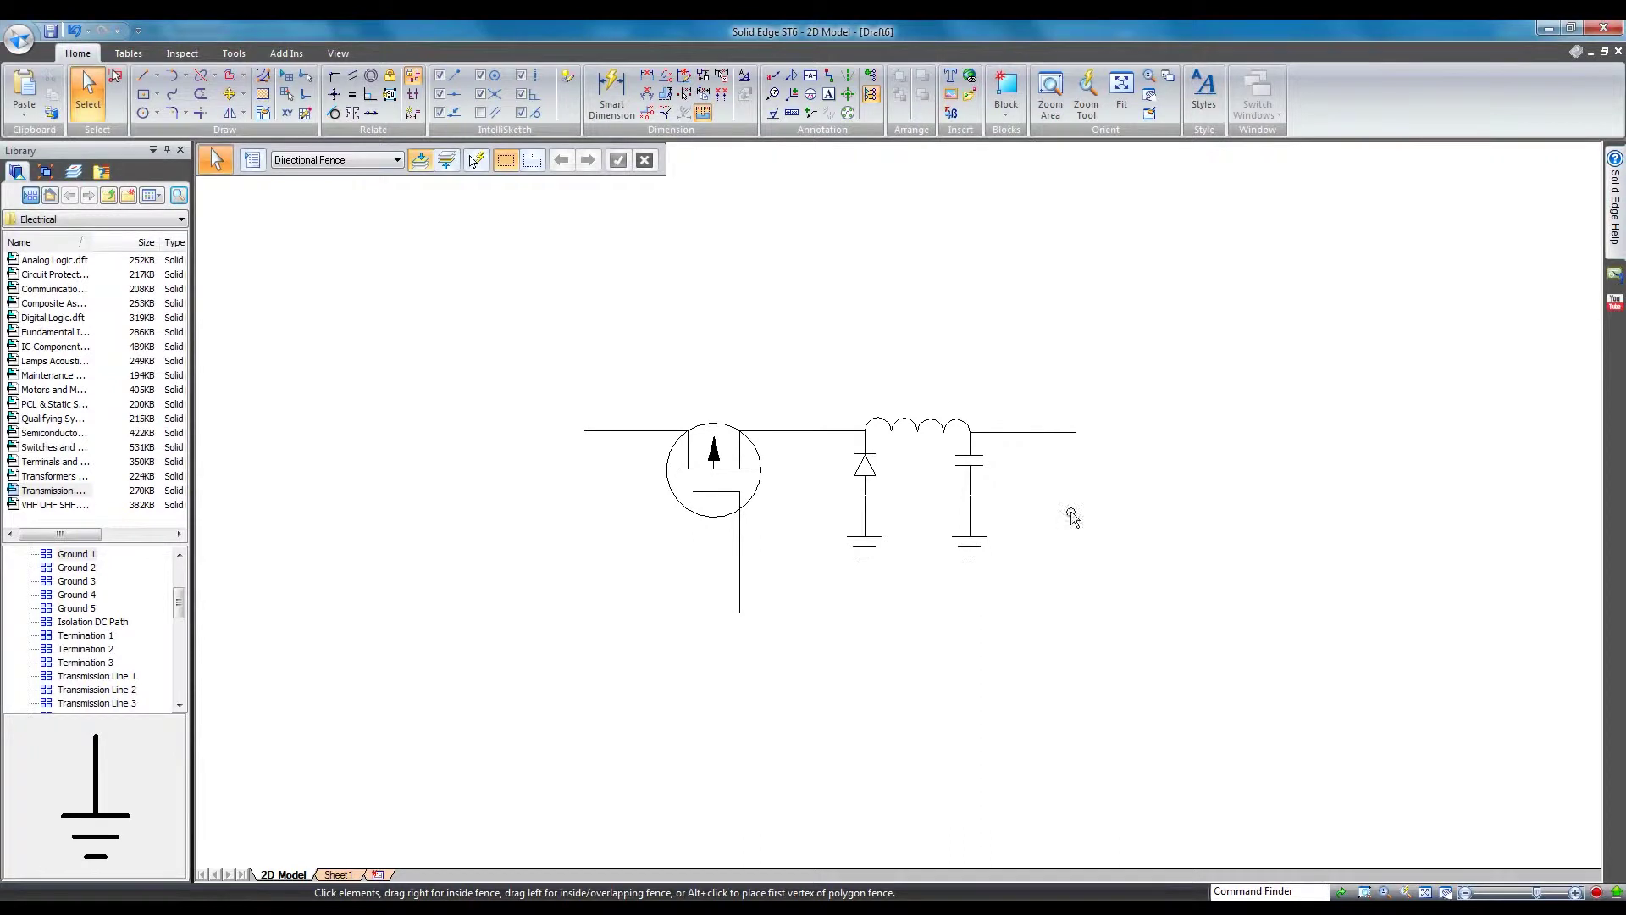
- Make the whole schematic a Buck Regulator block with its origin on the diode's ground
left_click_drag(541, 322, 1209, 679)
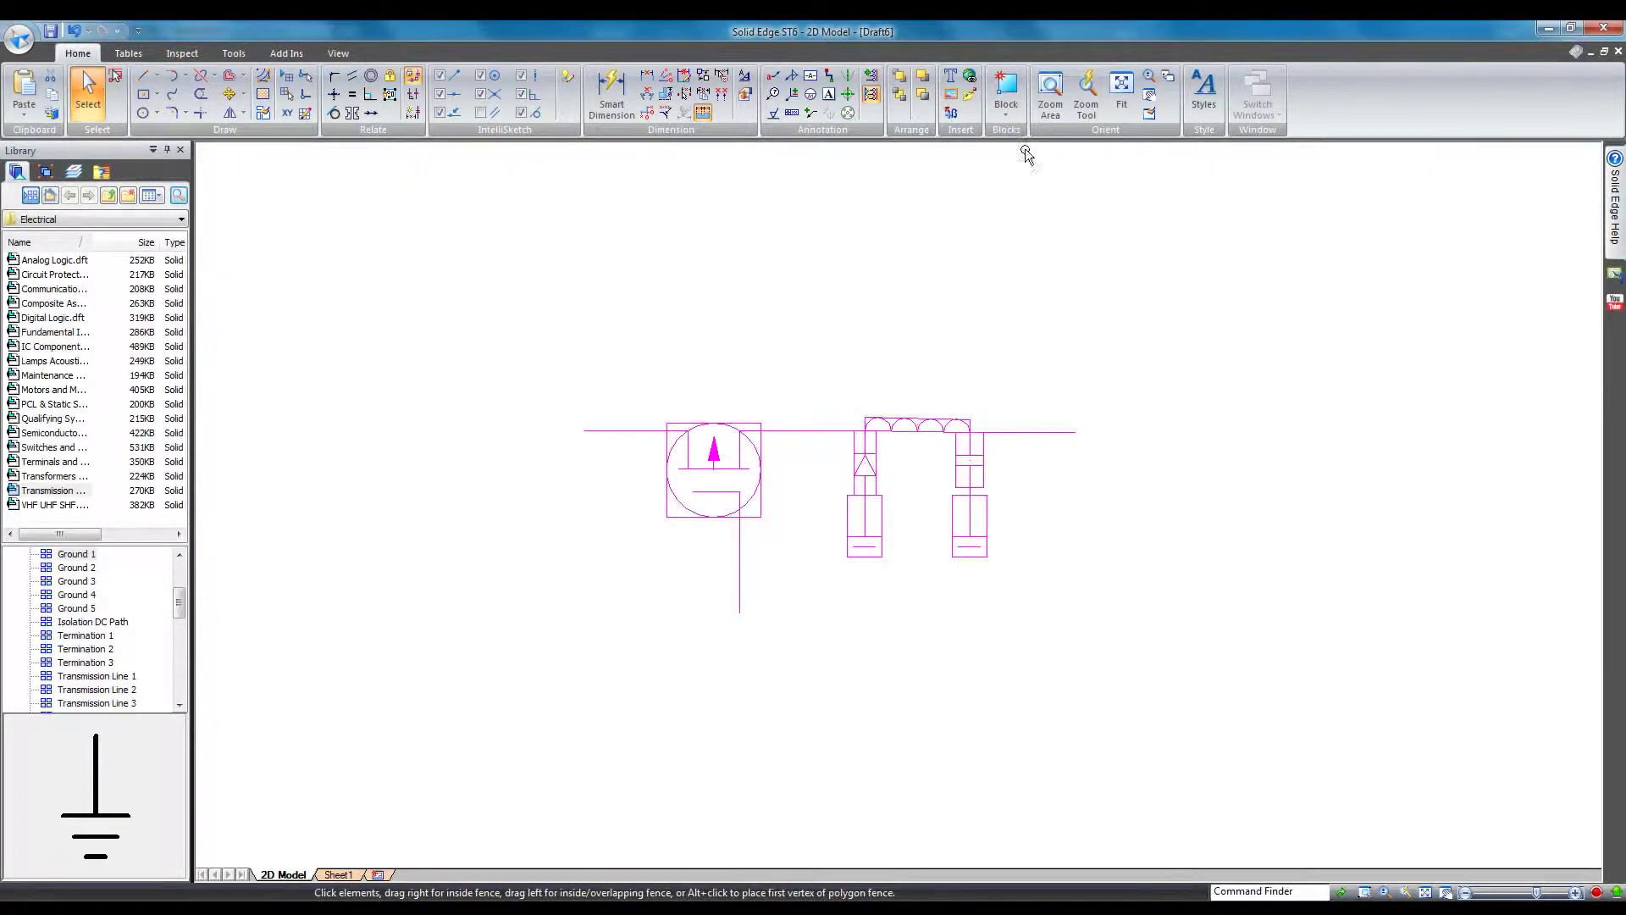
left_click(1015, 88)
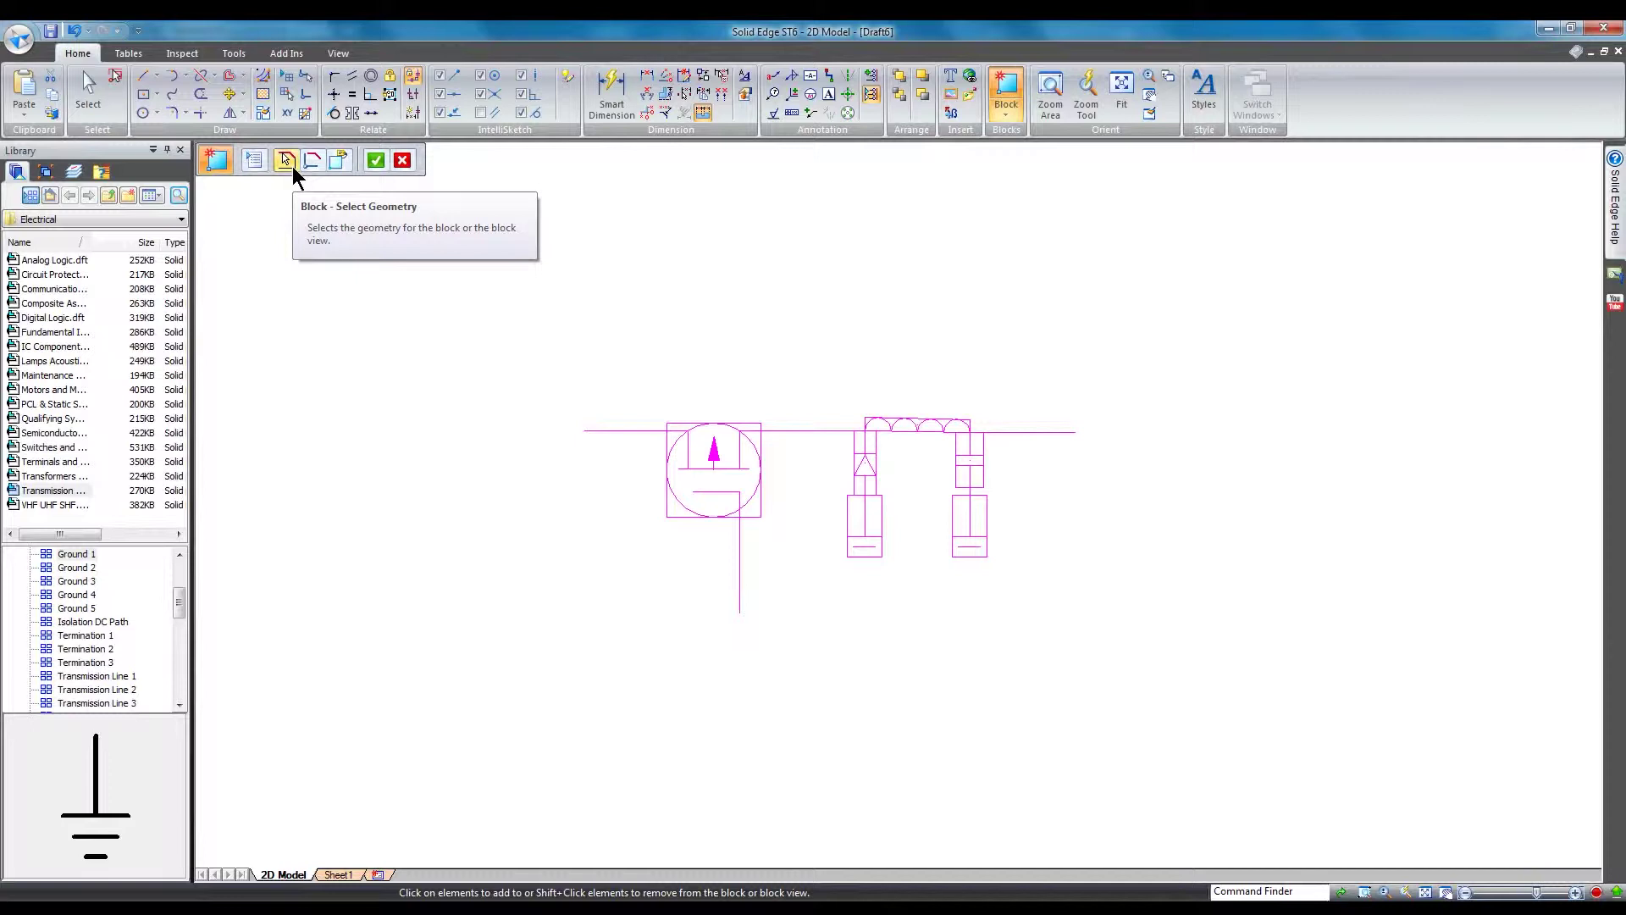
left_click(375, 160)
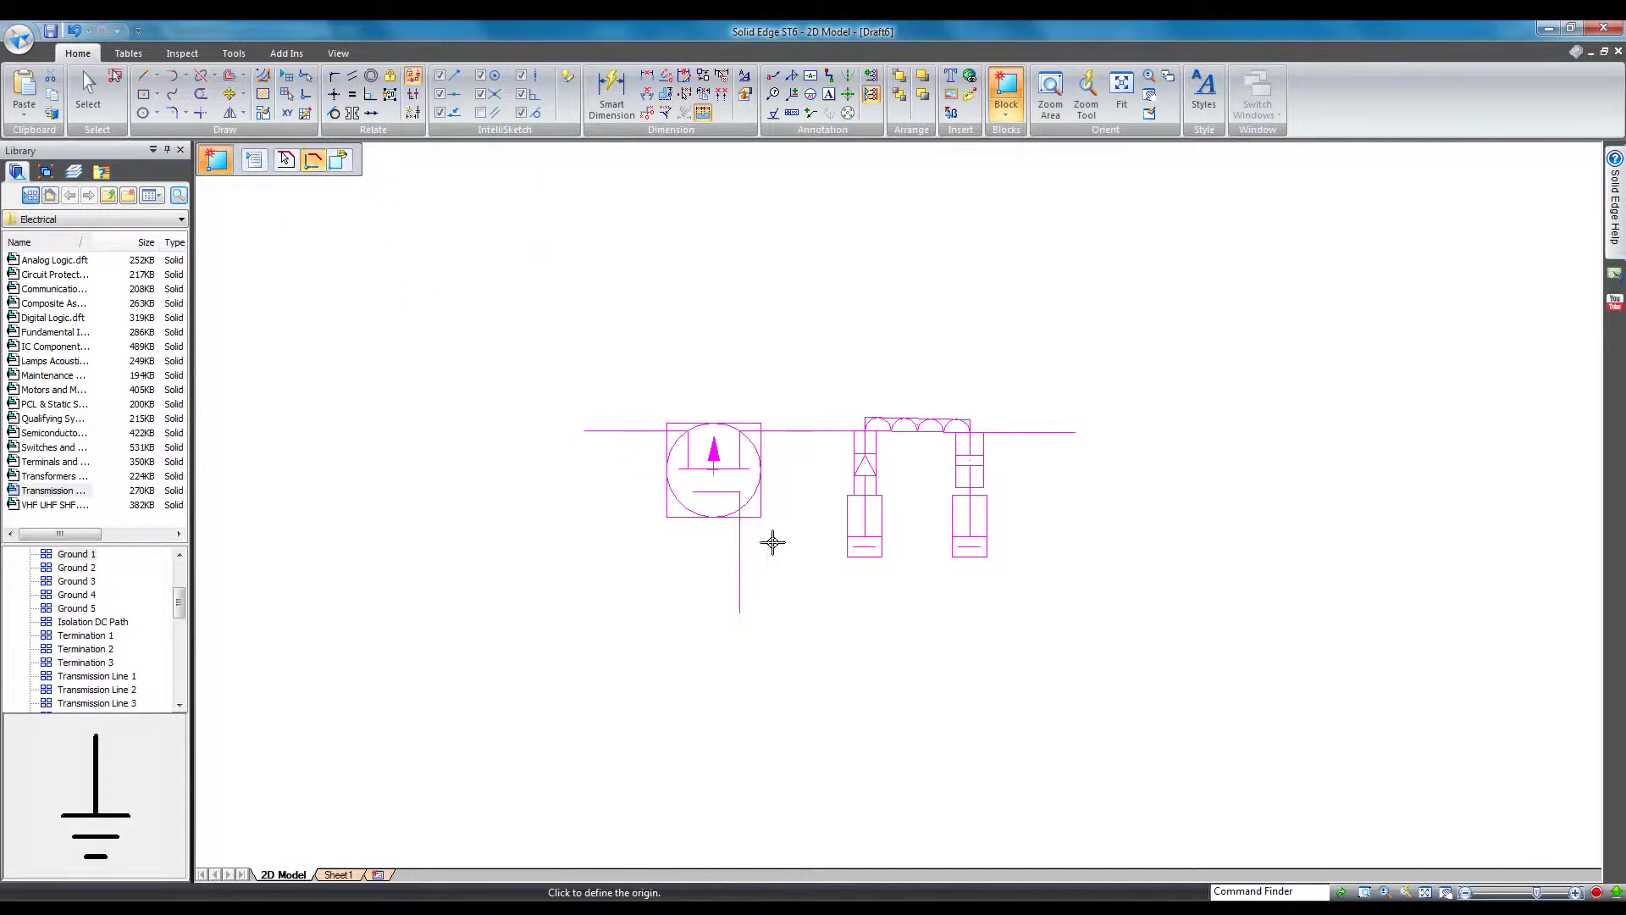
left_click(866, 534)
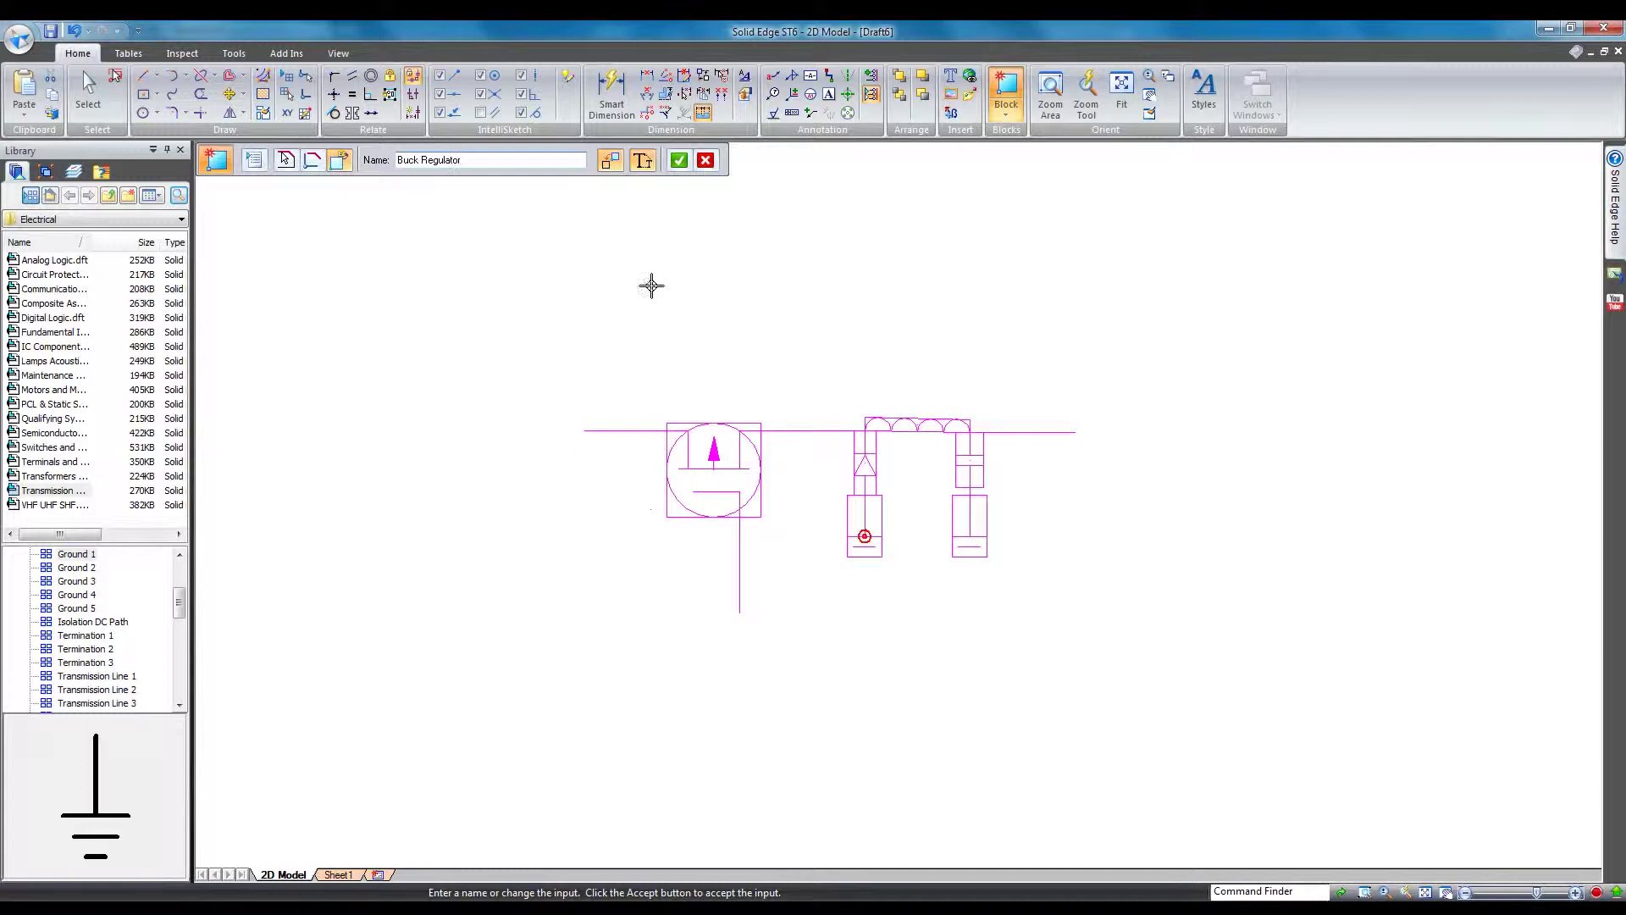
left_click(678, 160)
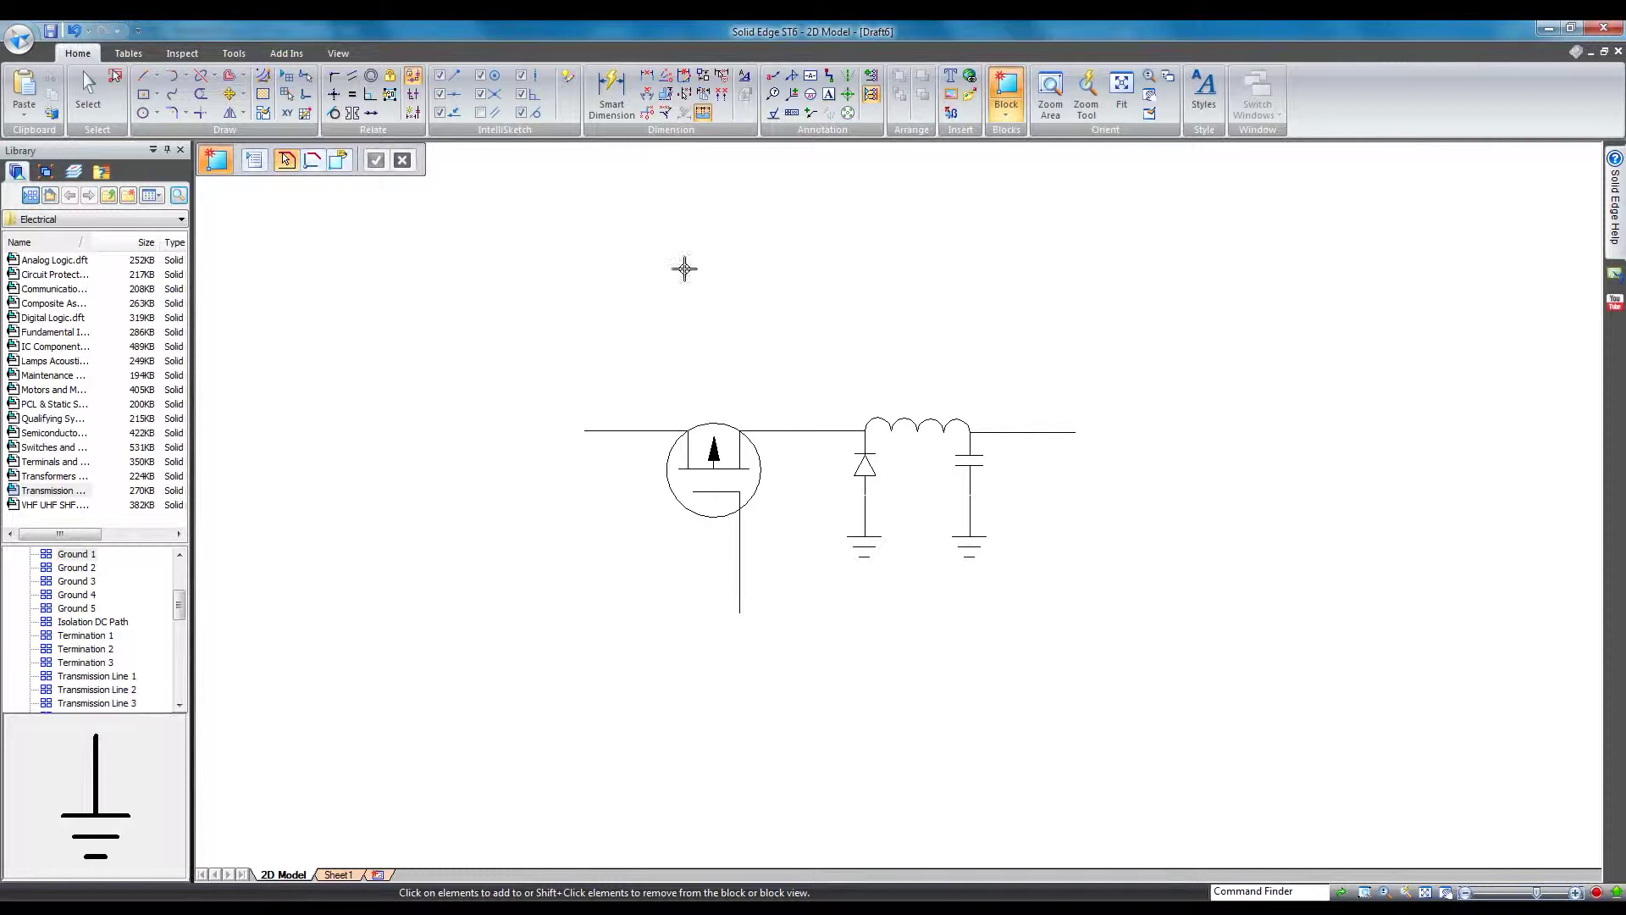
- Move the Buck Regulator block up and to the left
left_click(88, 89)
left_click(1056, 434)
left_click_drag(1056, 434, 1033, 388)
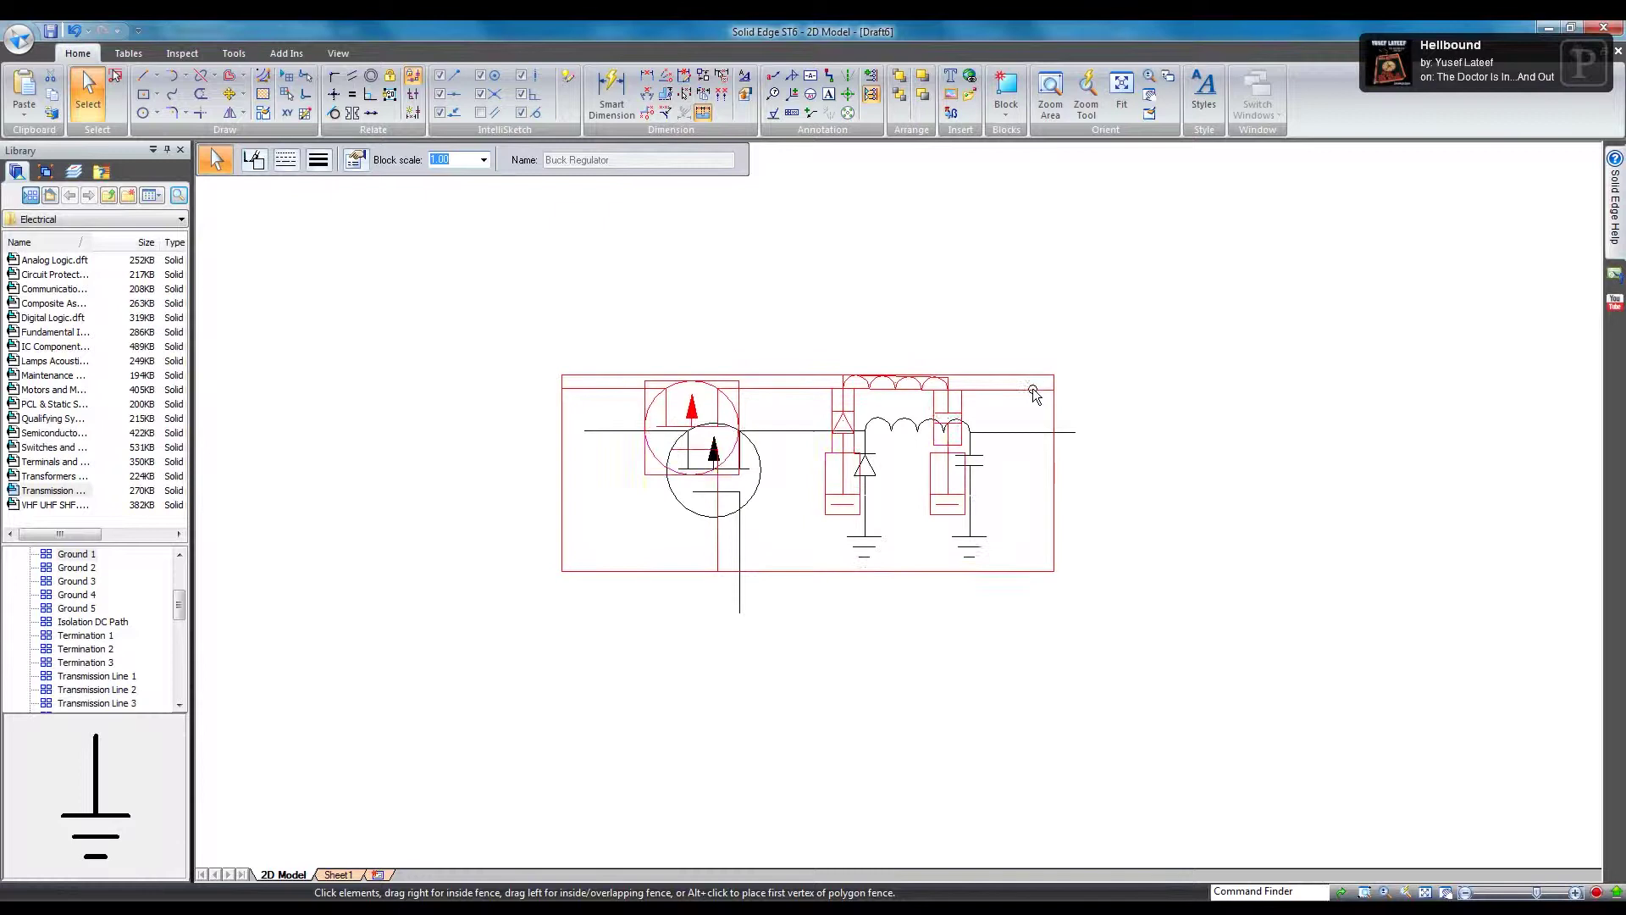
- Save the draft as UserLibrary.dft in the Electrical library folder, then close it
left_click(1230, 433)
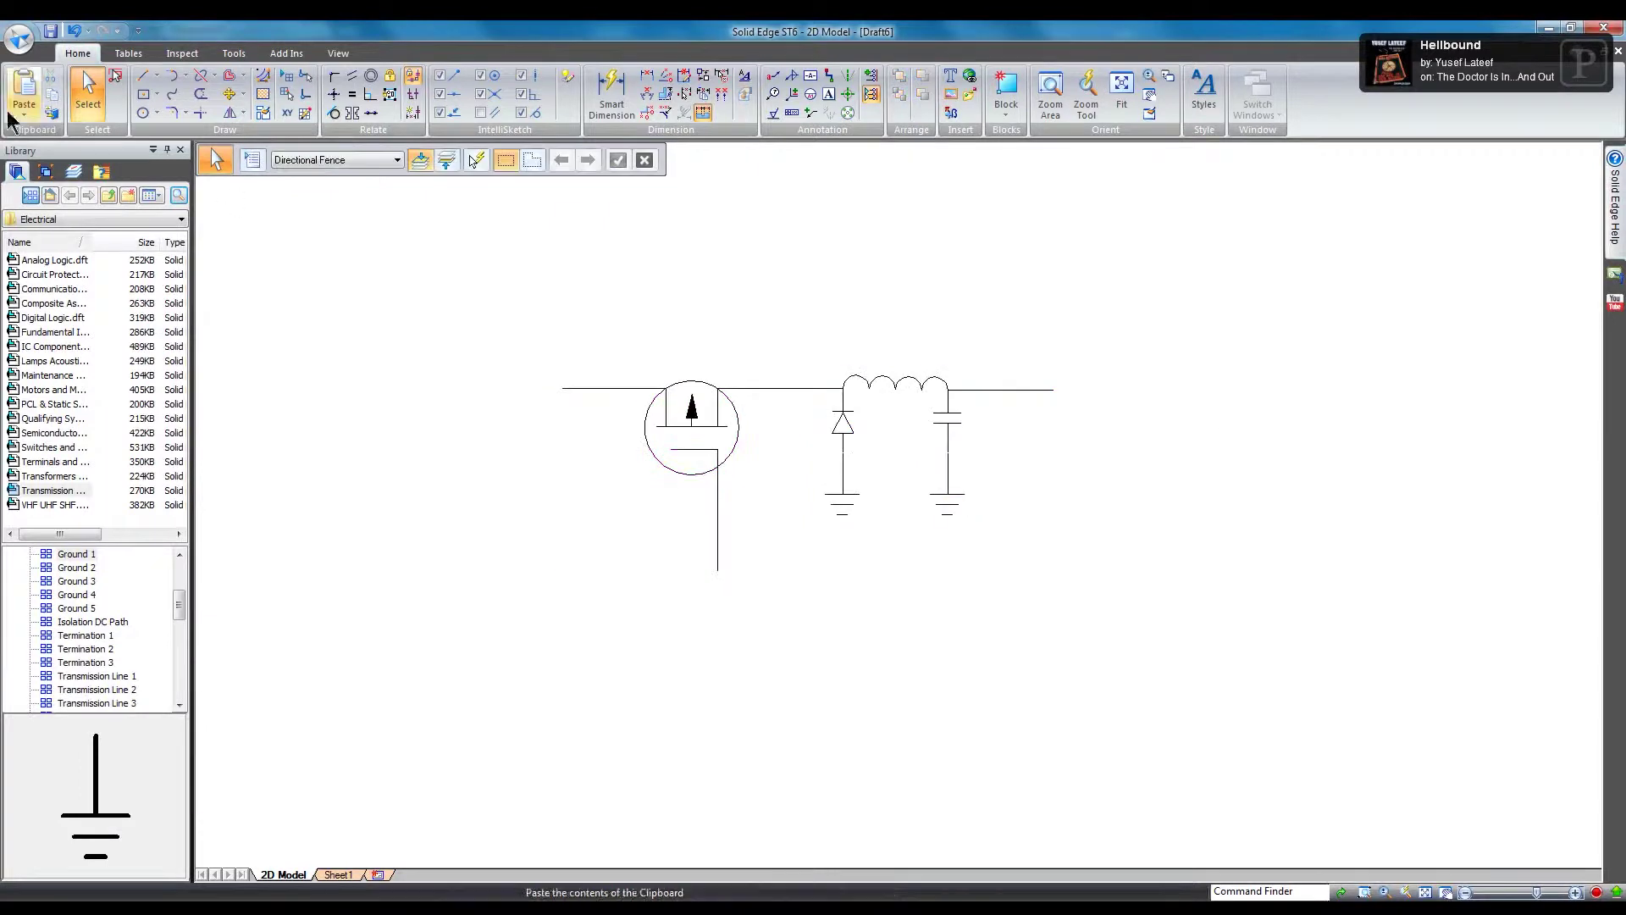
left_click(12, 40)
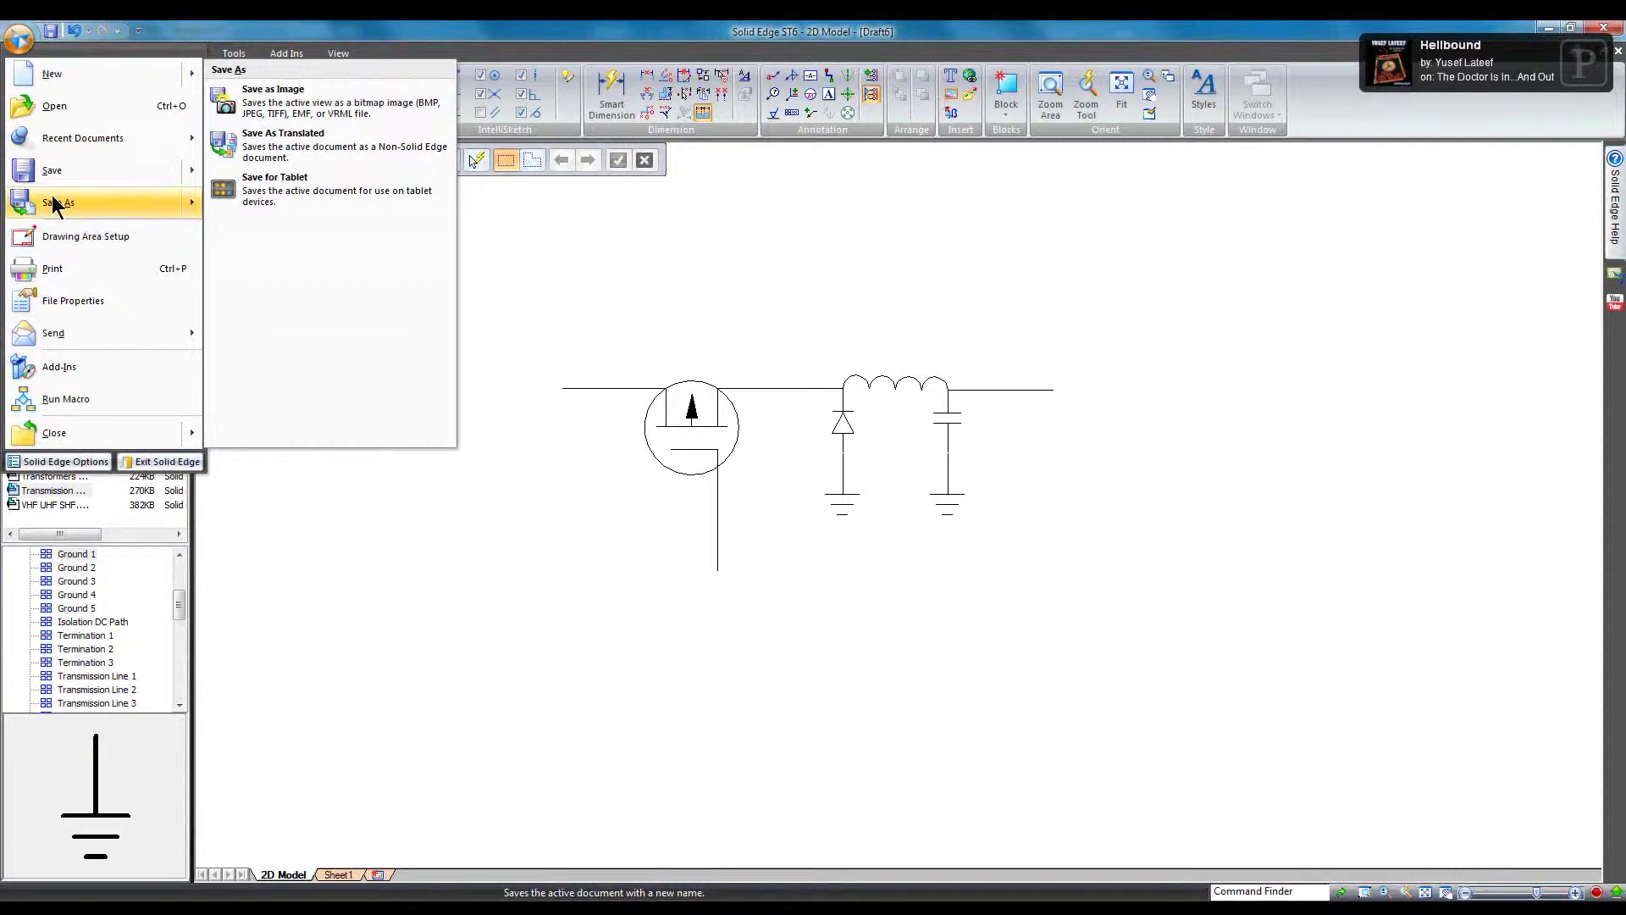
left_click(53, 203)
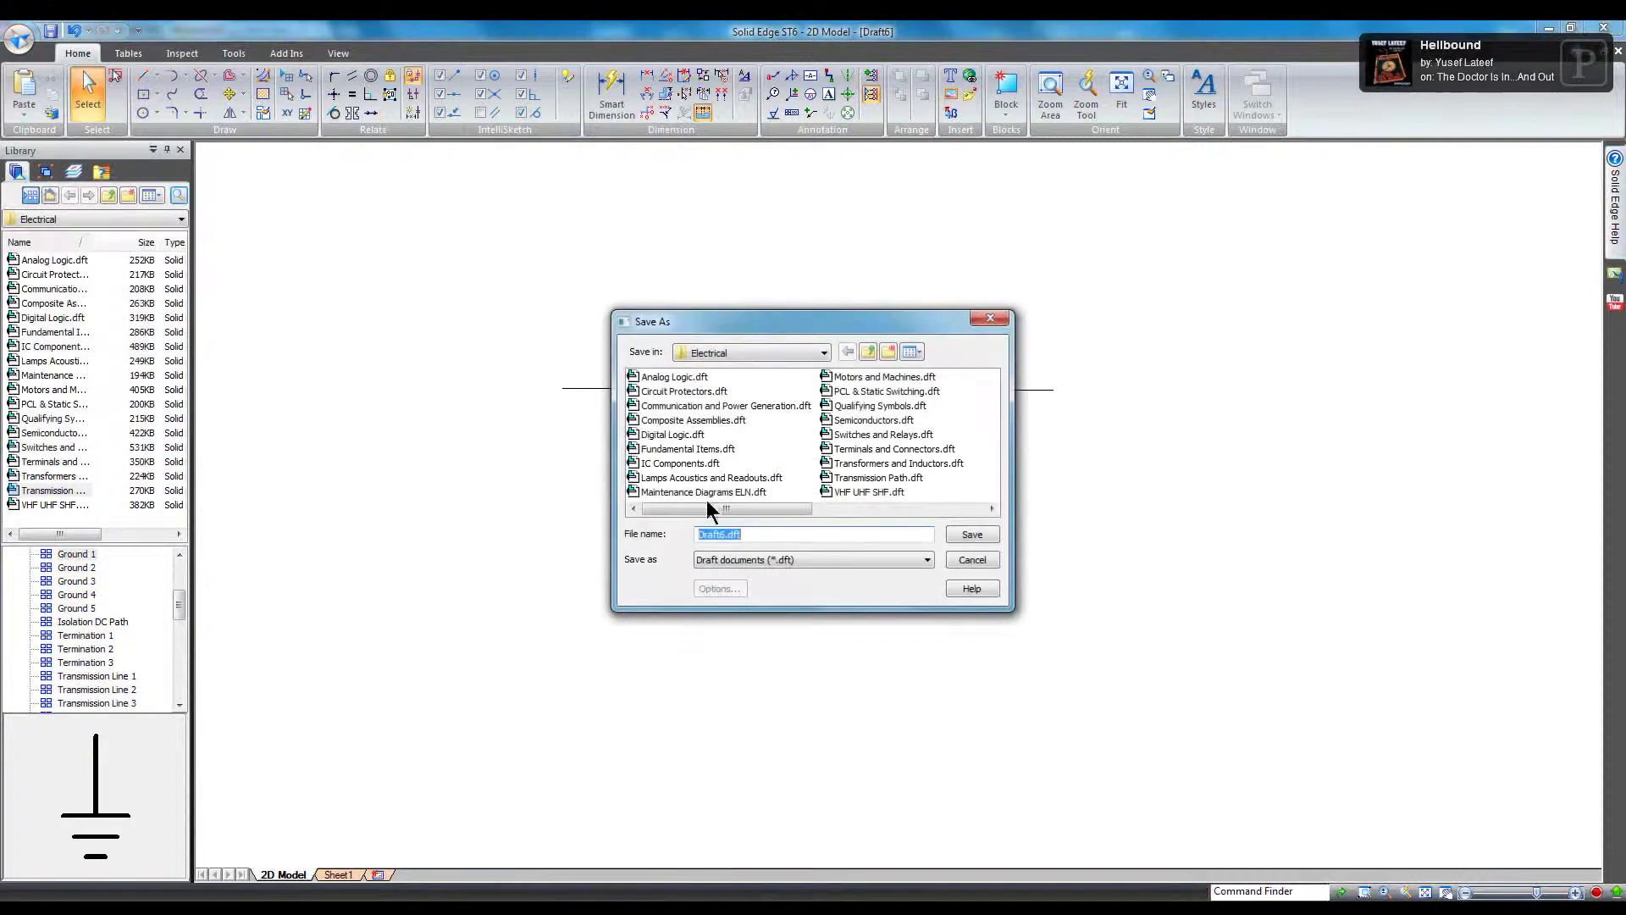
left_click(729, 534)
key("Left")
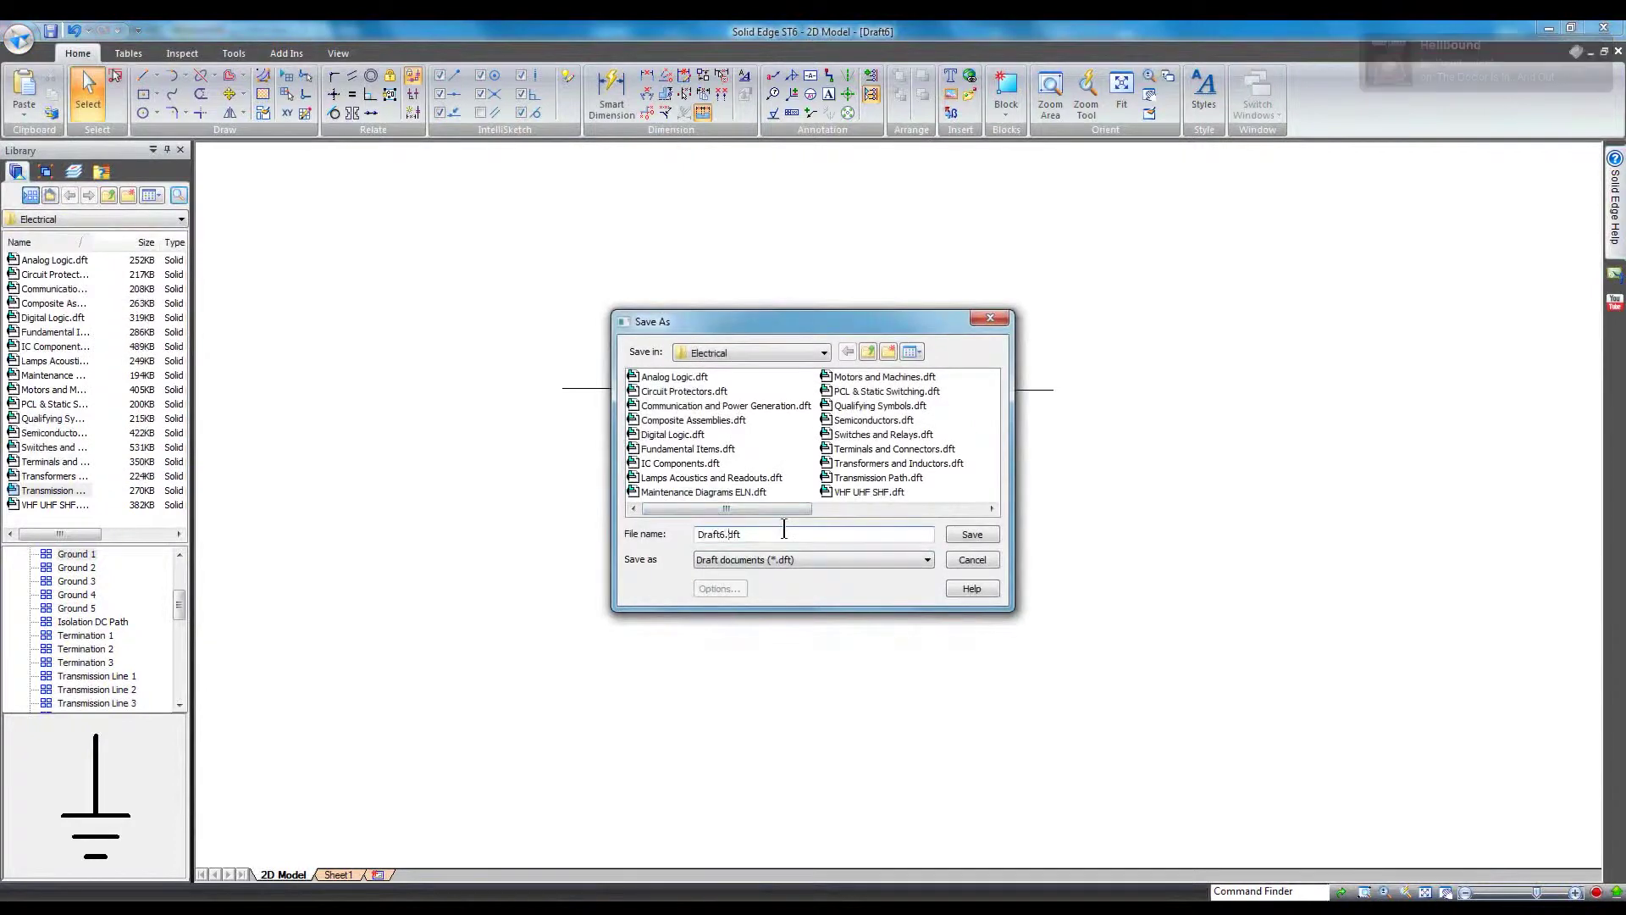
type("UserLibrary")
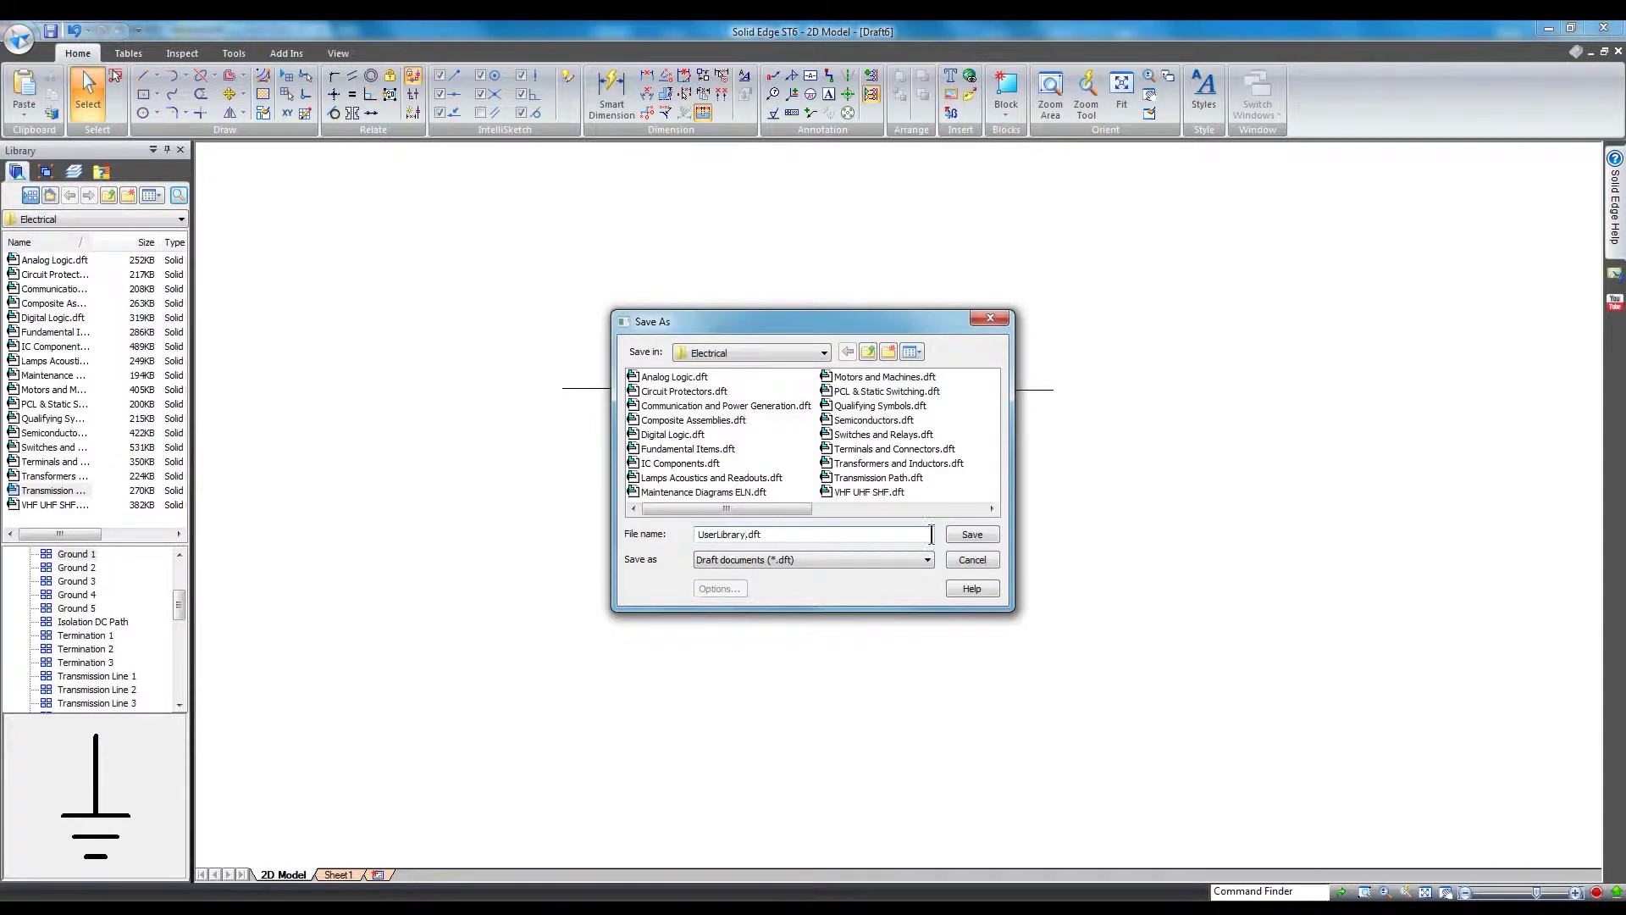
left_click(977, 530)
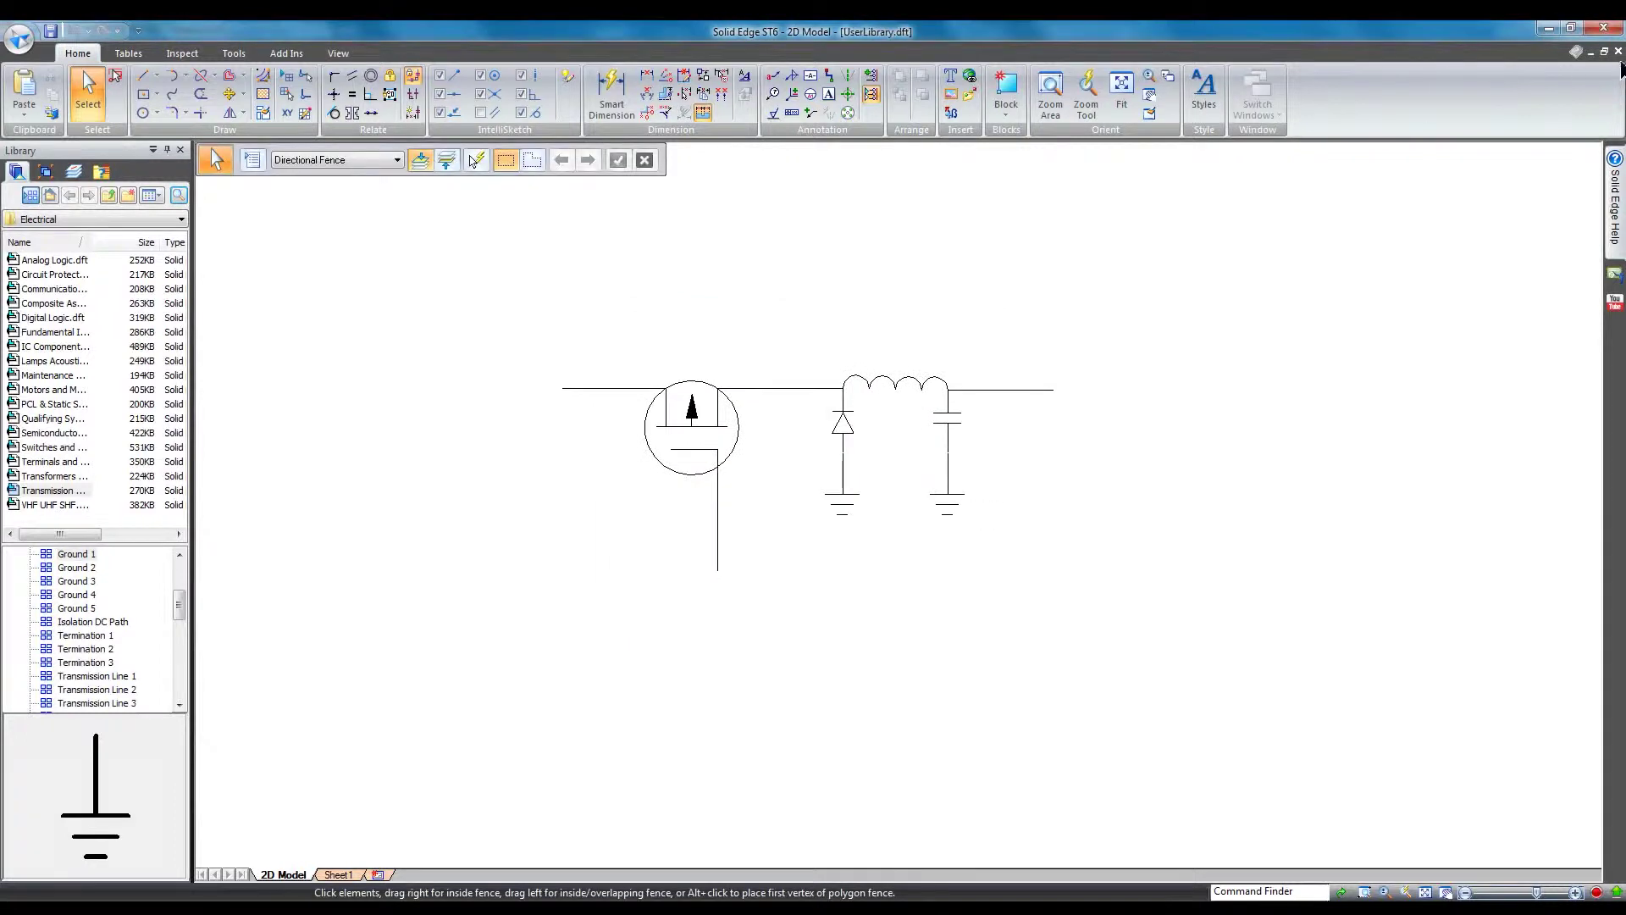
left_click(1618, 53)
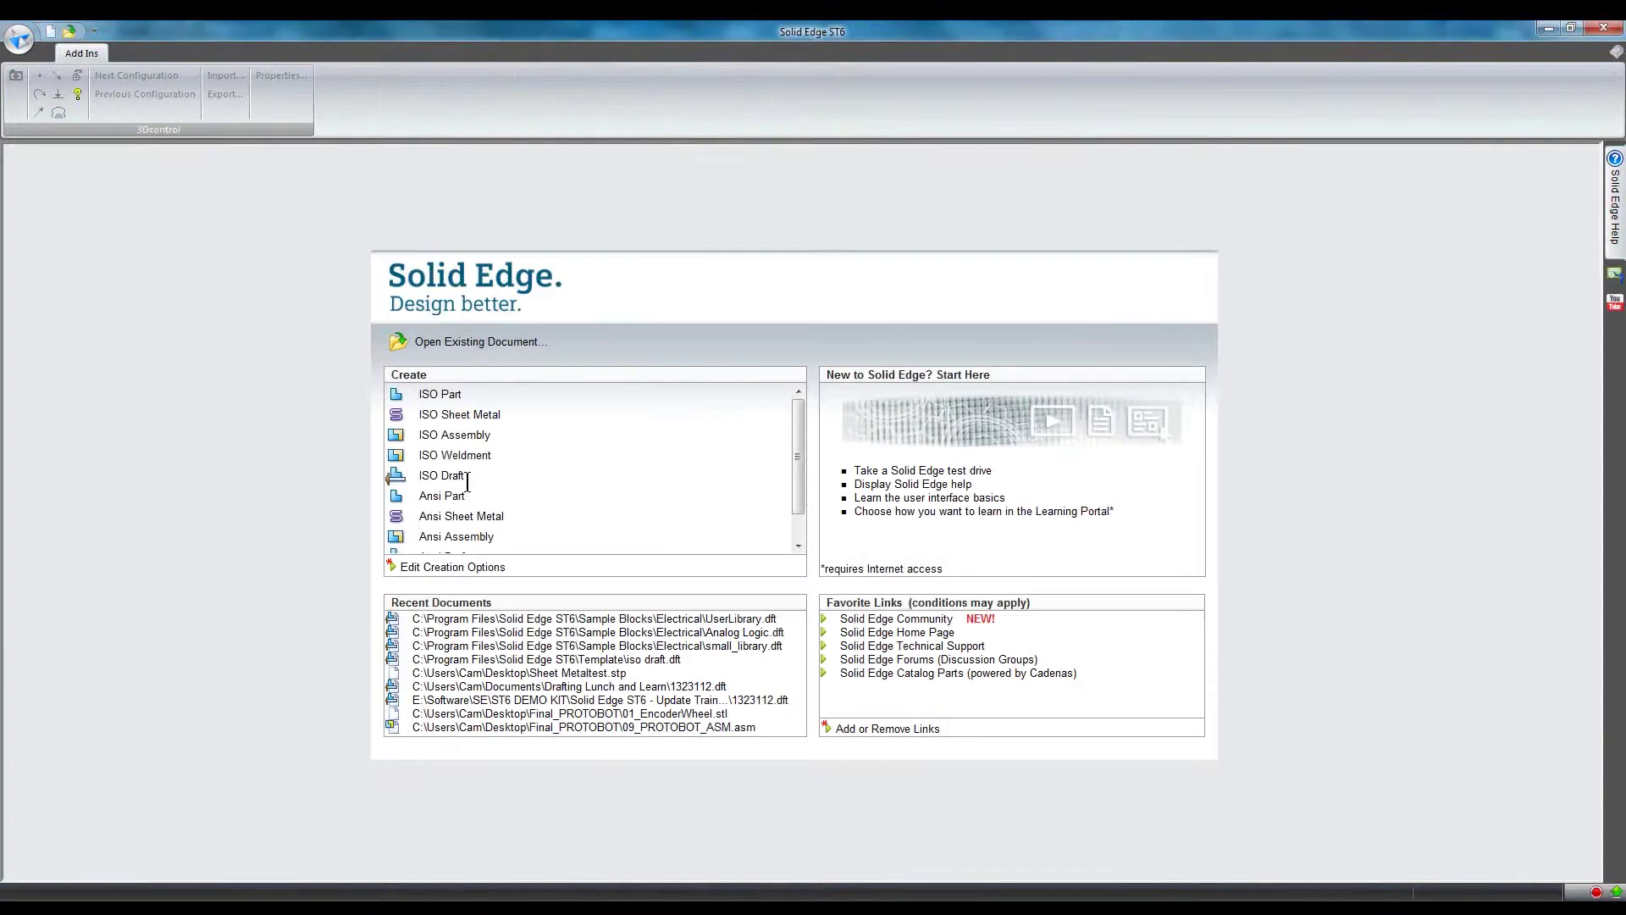
- Create a new ISO draft and place the Buck Regulator block from UserLibrary.dft on the sheet
left_click(454, 481)
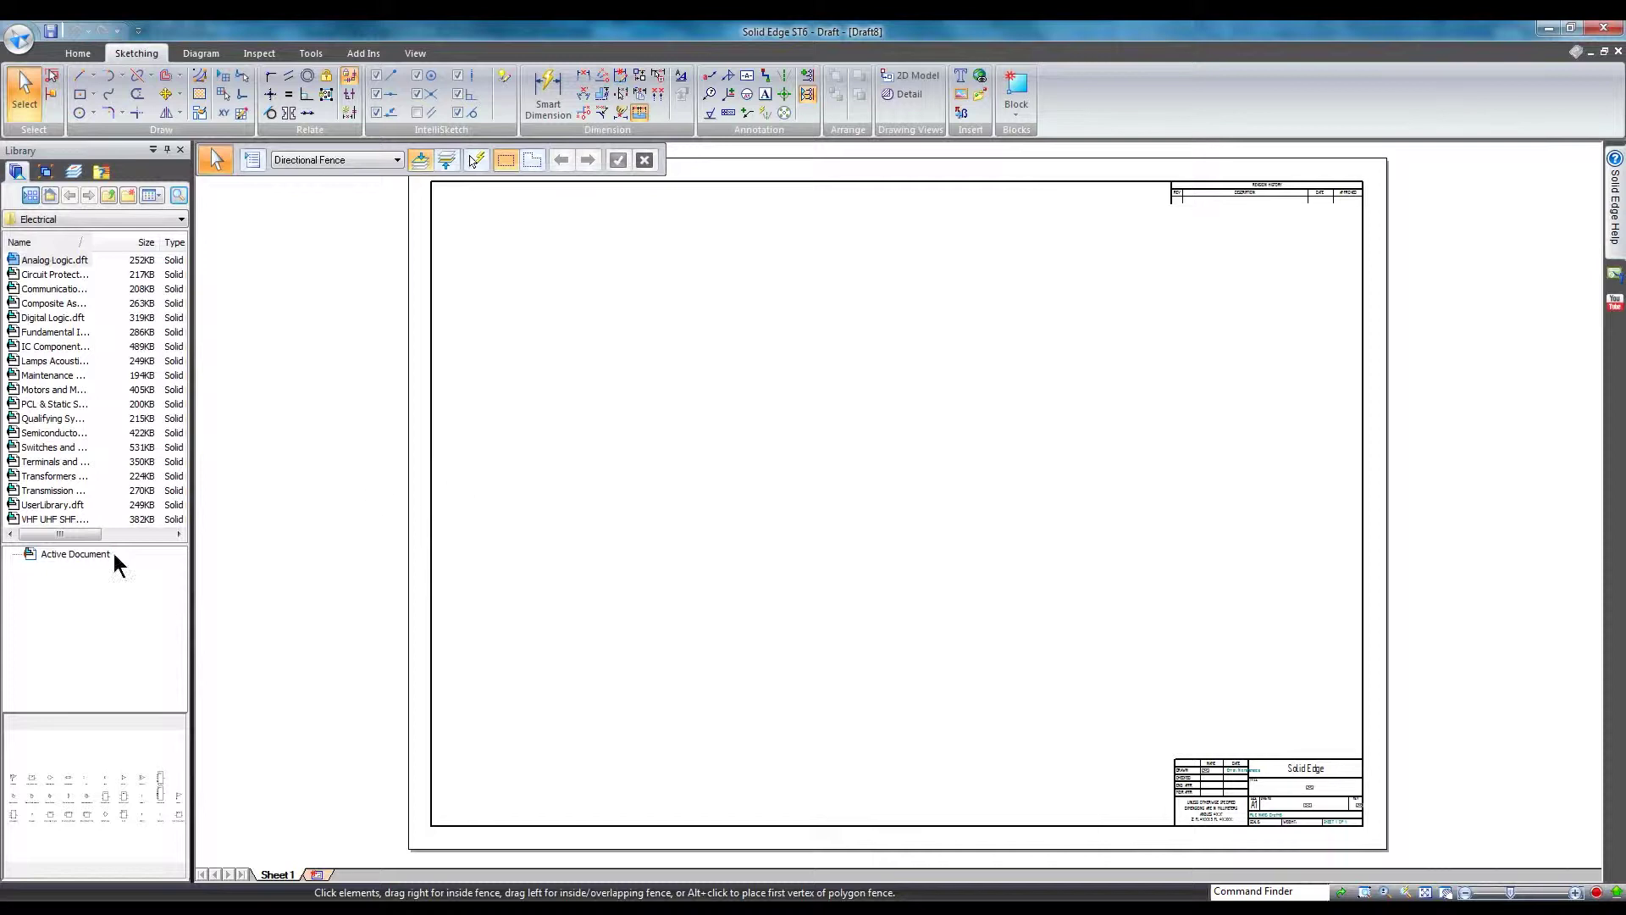
left_click(65, 505)
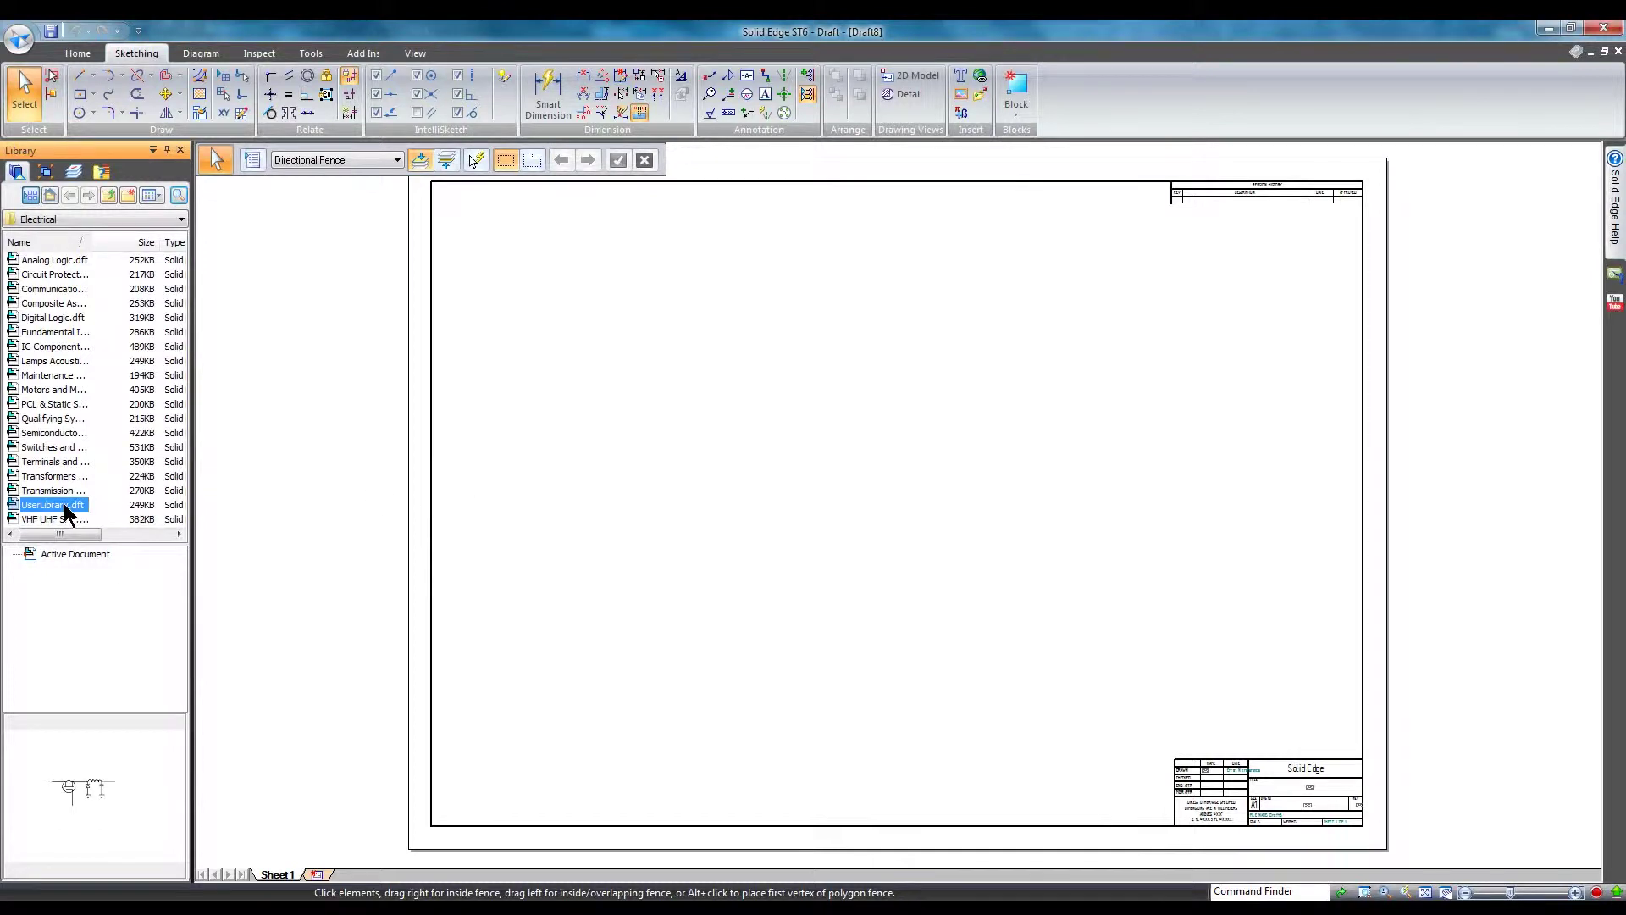
left_click_drag(81, 649, 853, 464)
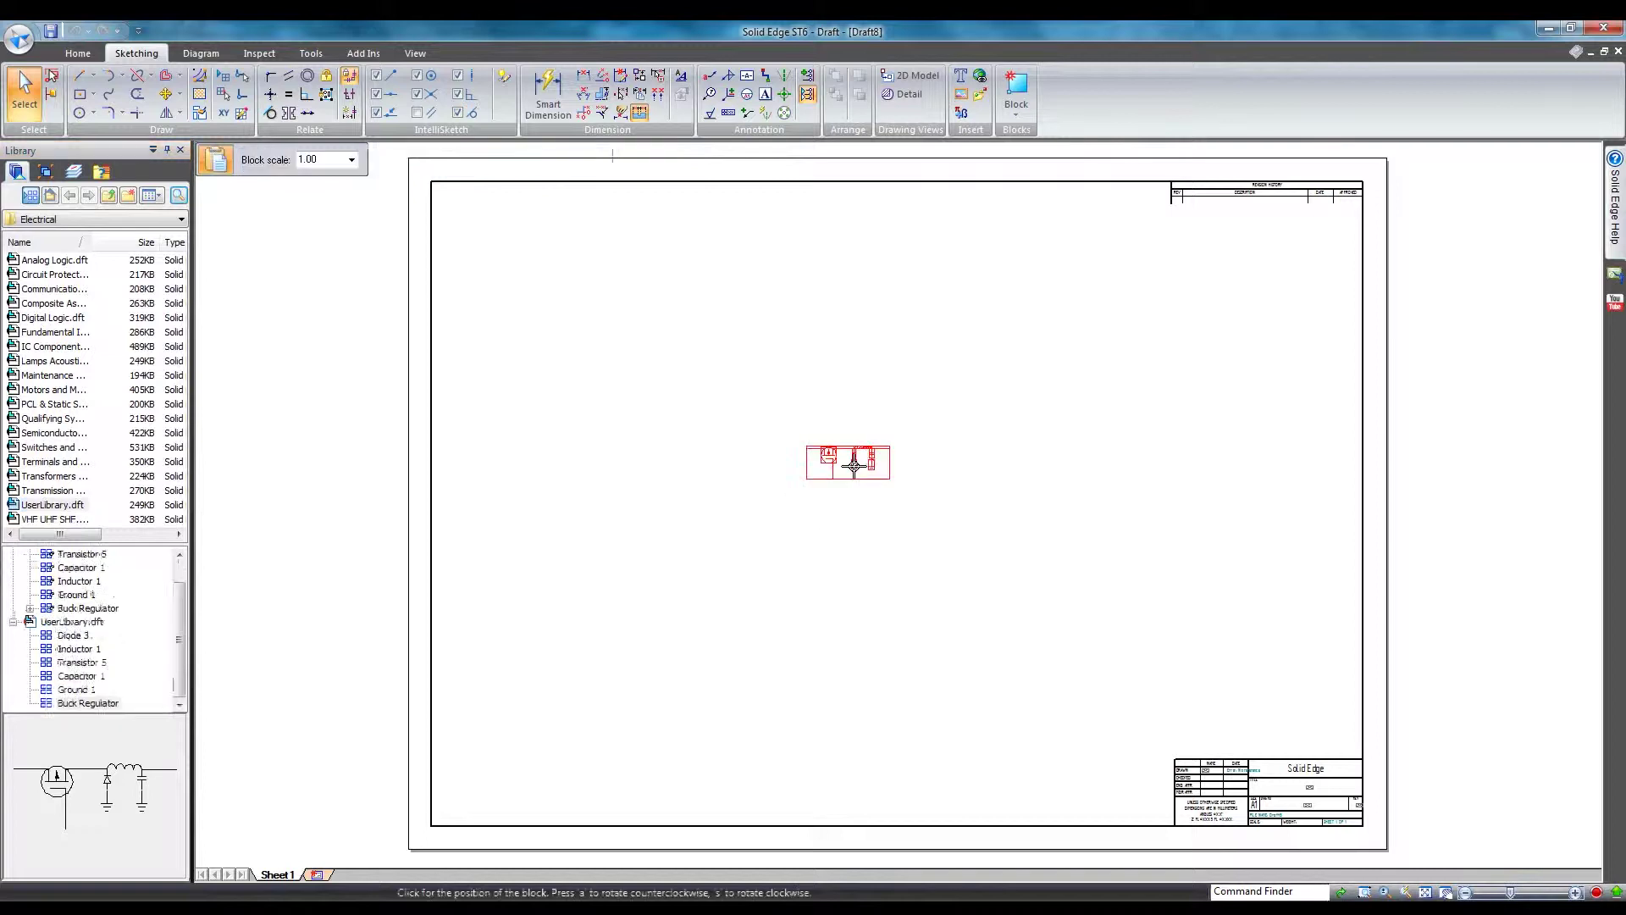
scroll(855, 462, "up", 5)
left_click(870, 447)
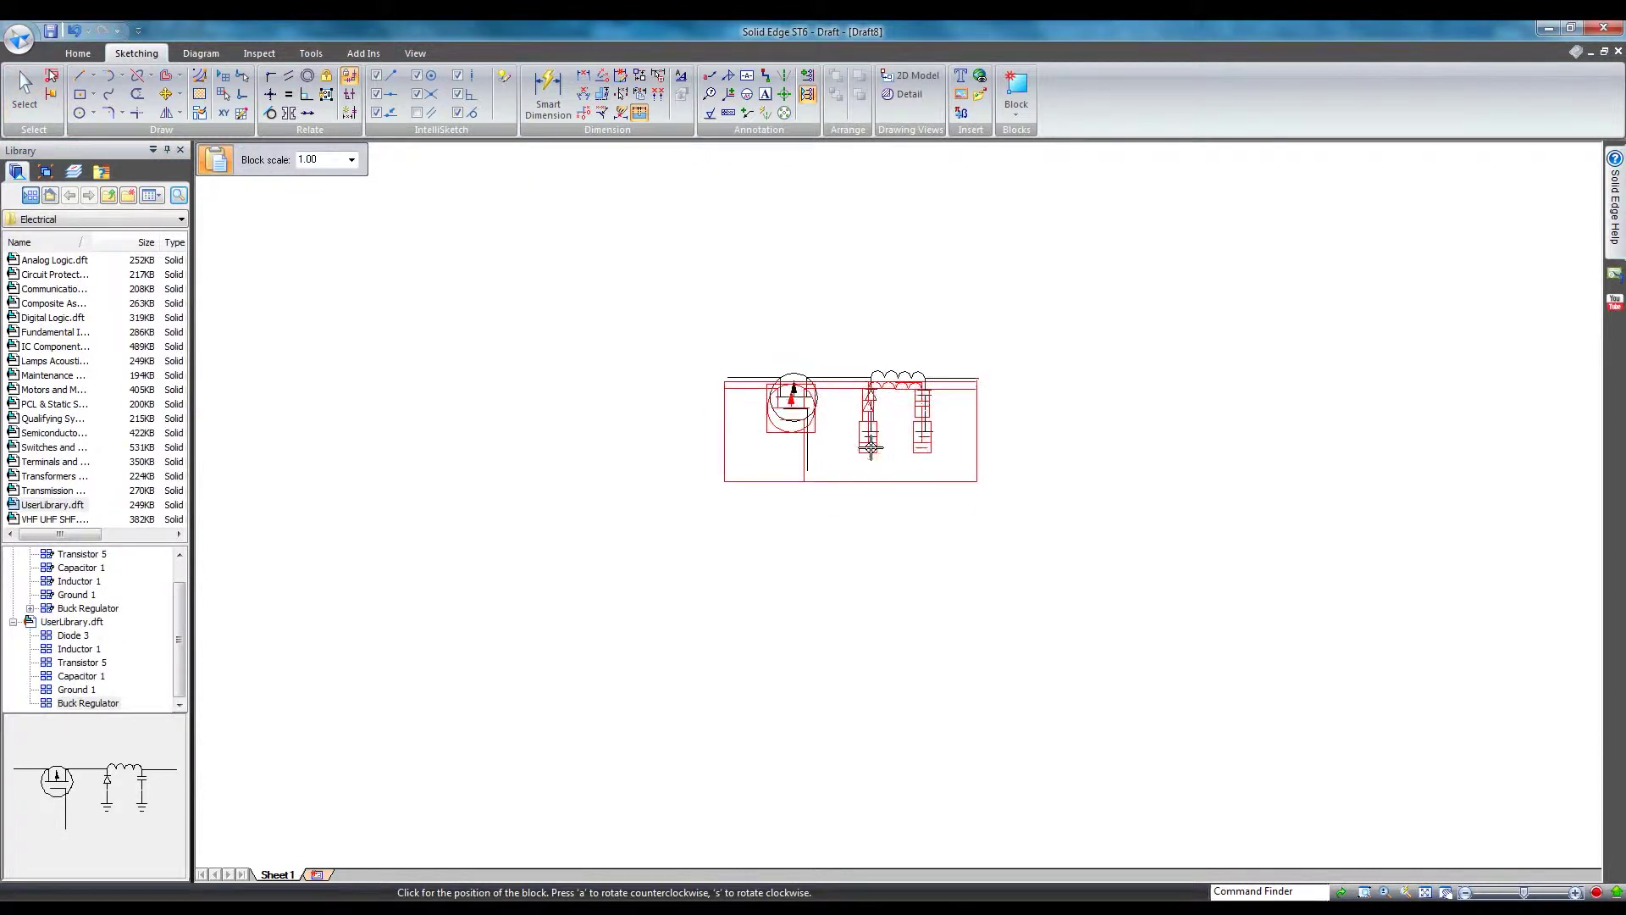
key("Escape")
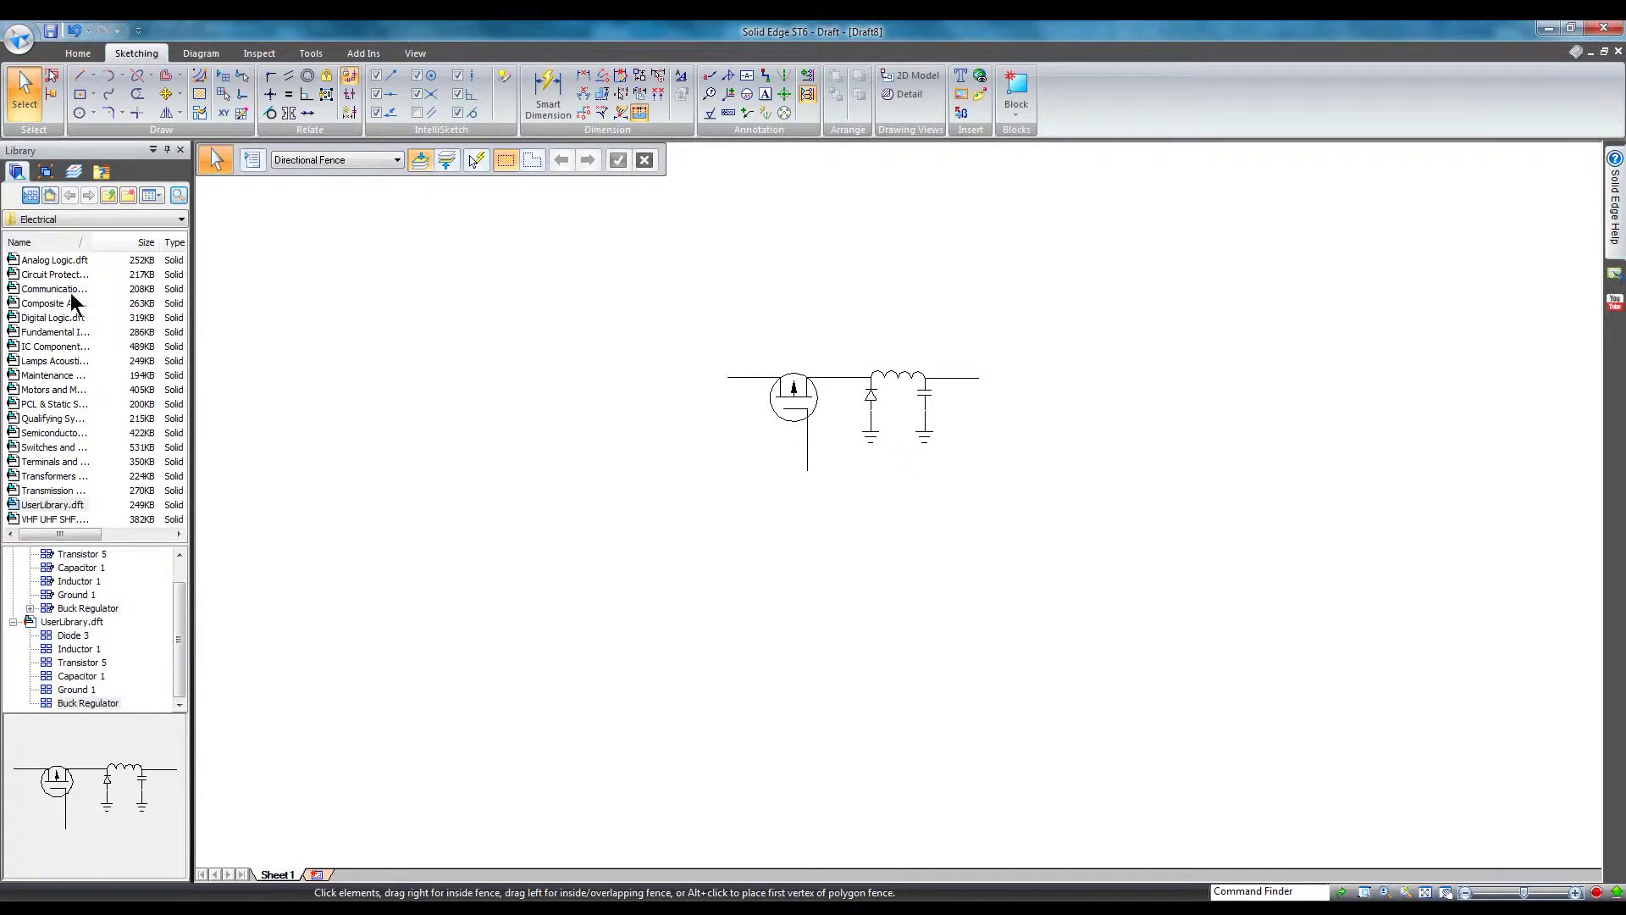
- Place a Battery from Fundamental Items.dft above-left of the buck regulator
left_click(71, 332)
left_click_drag(178, 596, 465, 673)
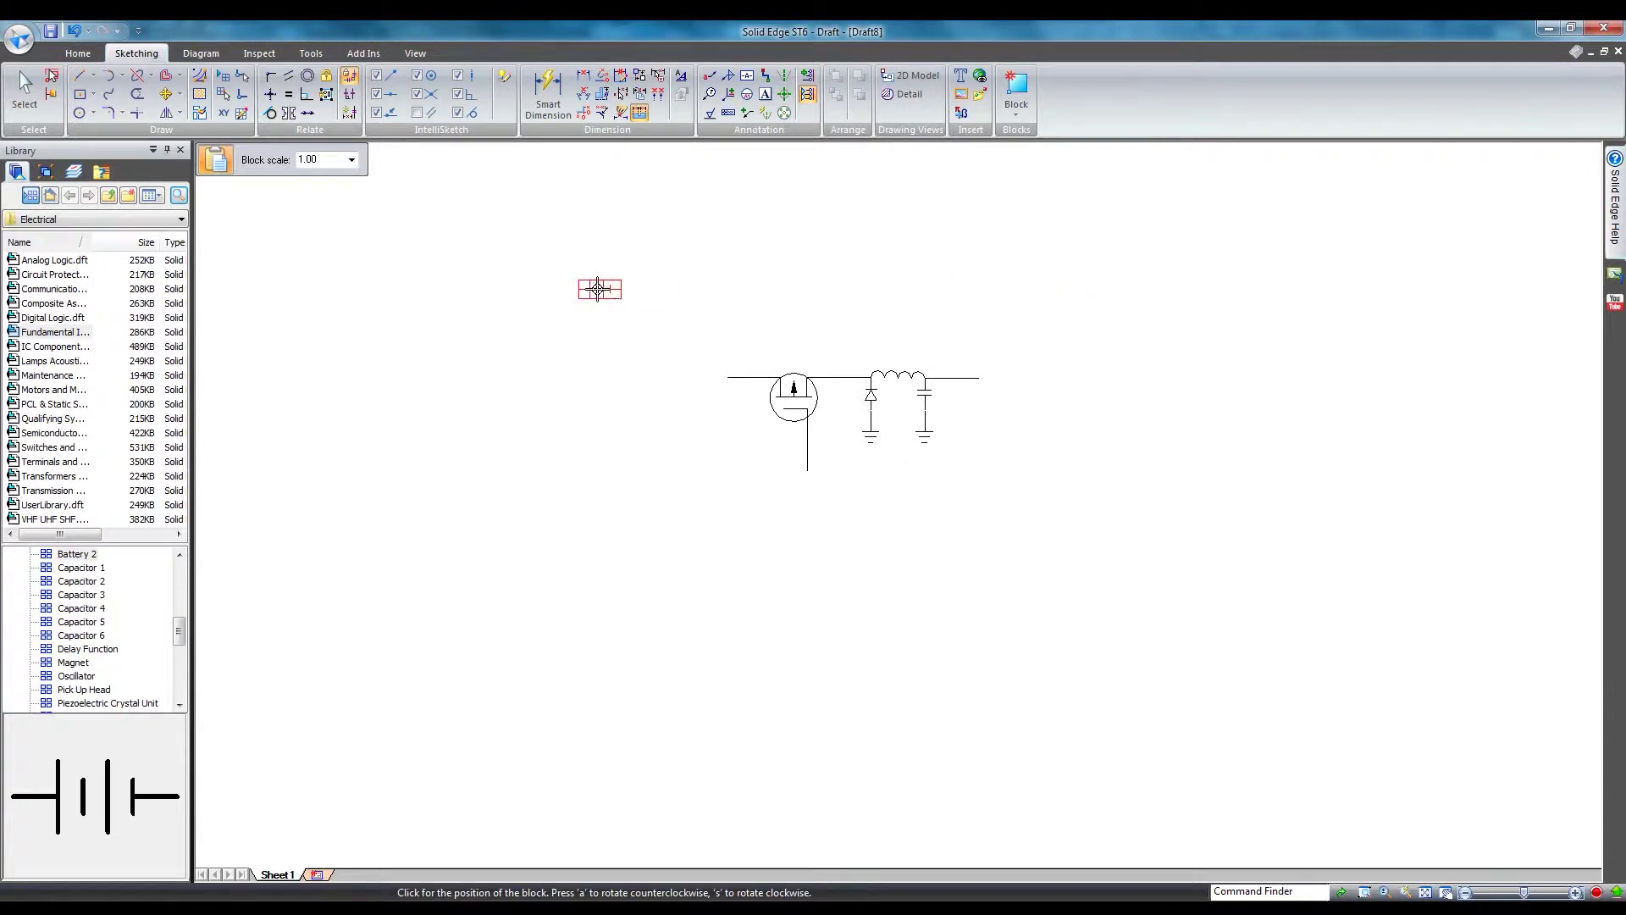
left_click(591, 288)
key("Escape")
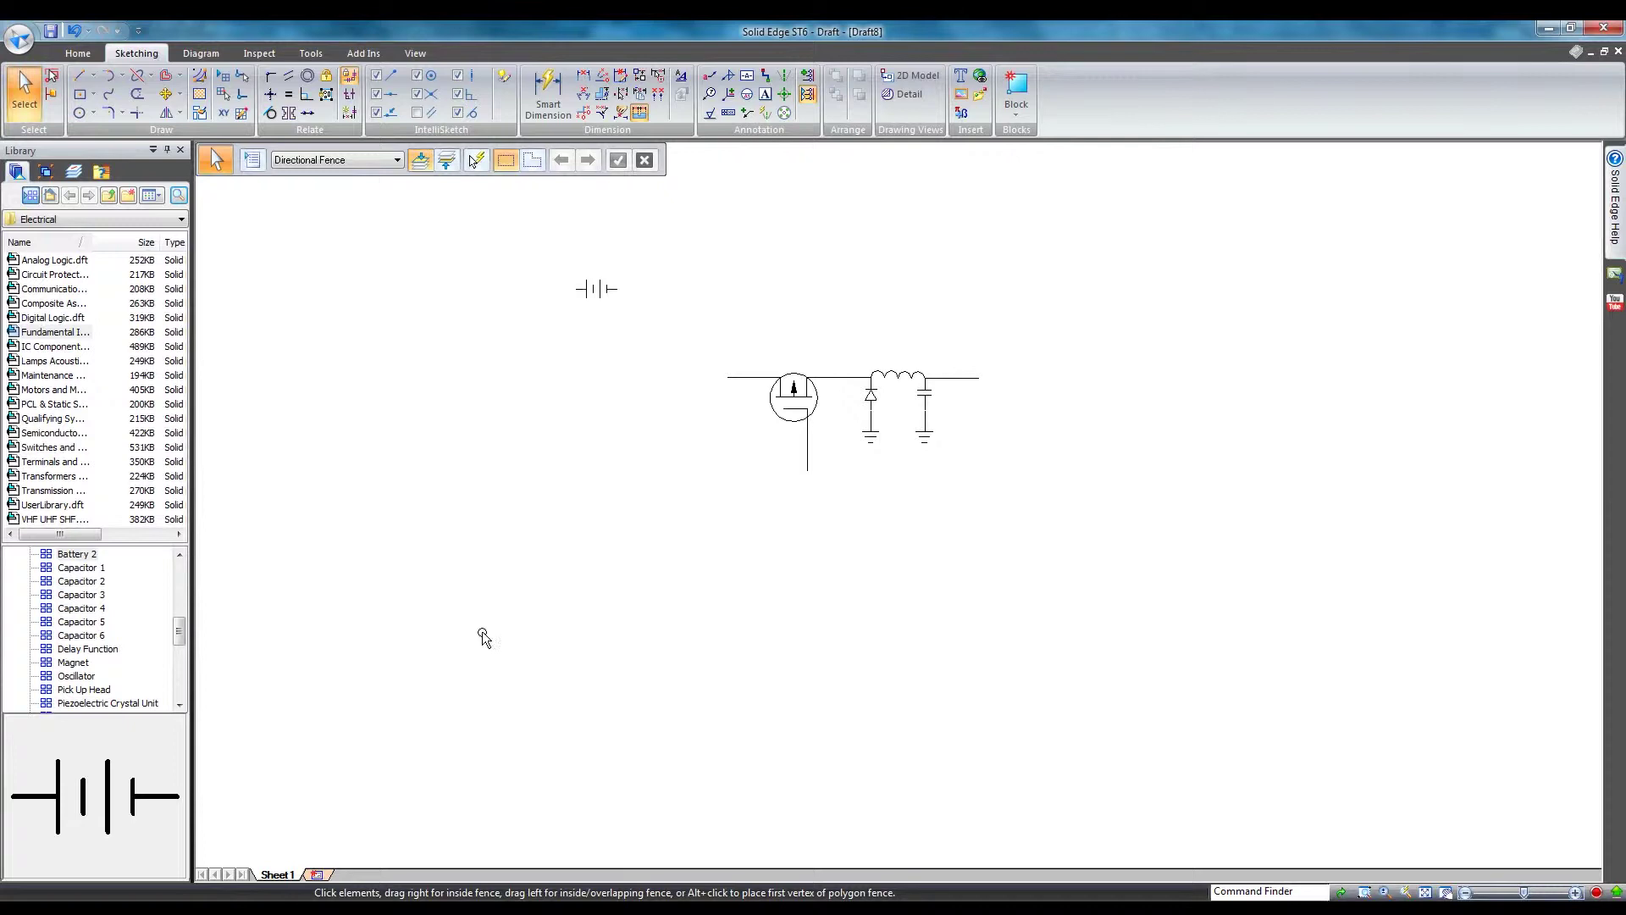
middle_click_drag(482, 635, 551, 627)
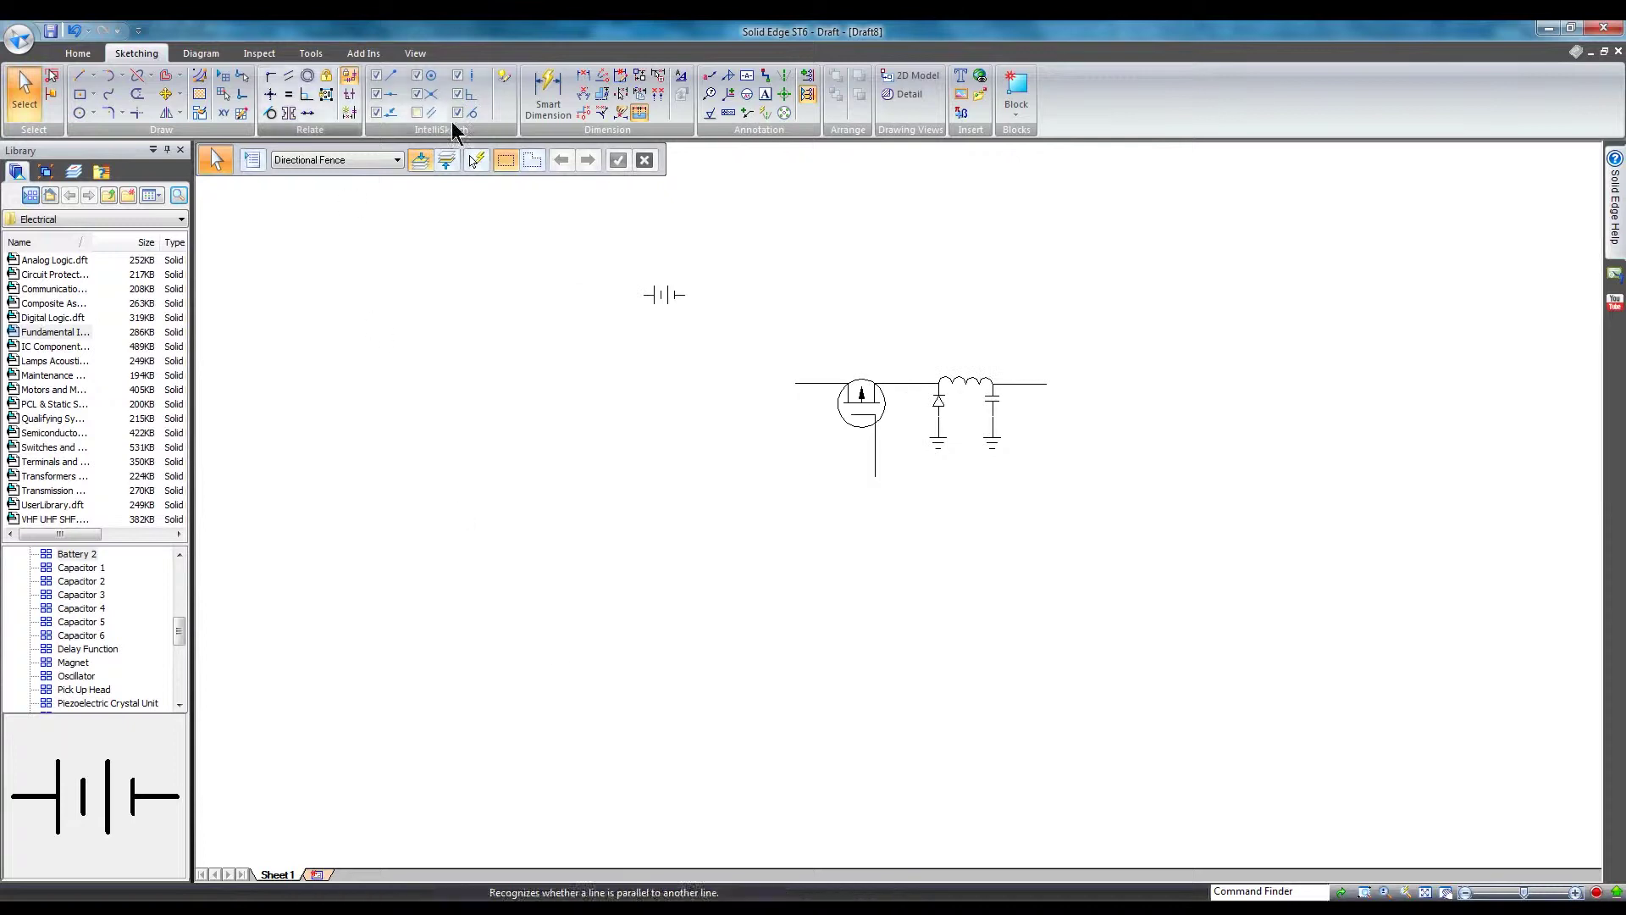
- Draw a Corner-shaped connector loop joining the battery's two terminals
left_click(767, 78)
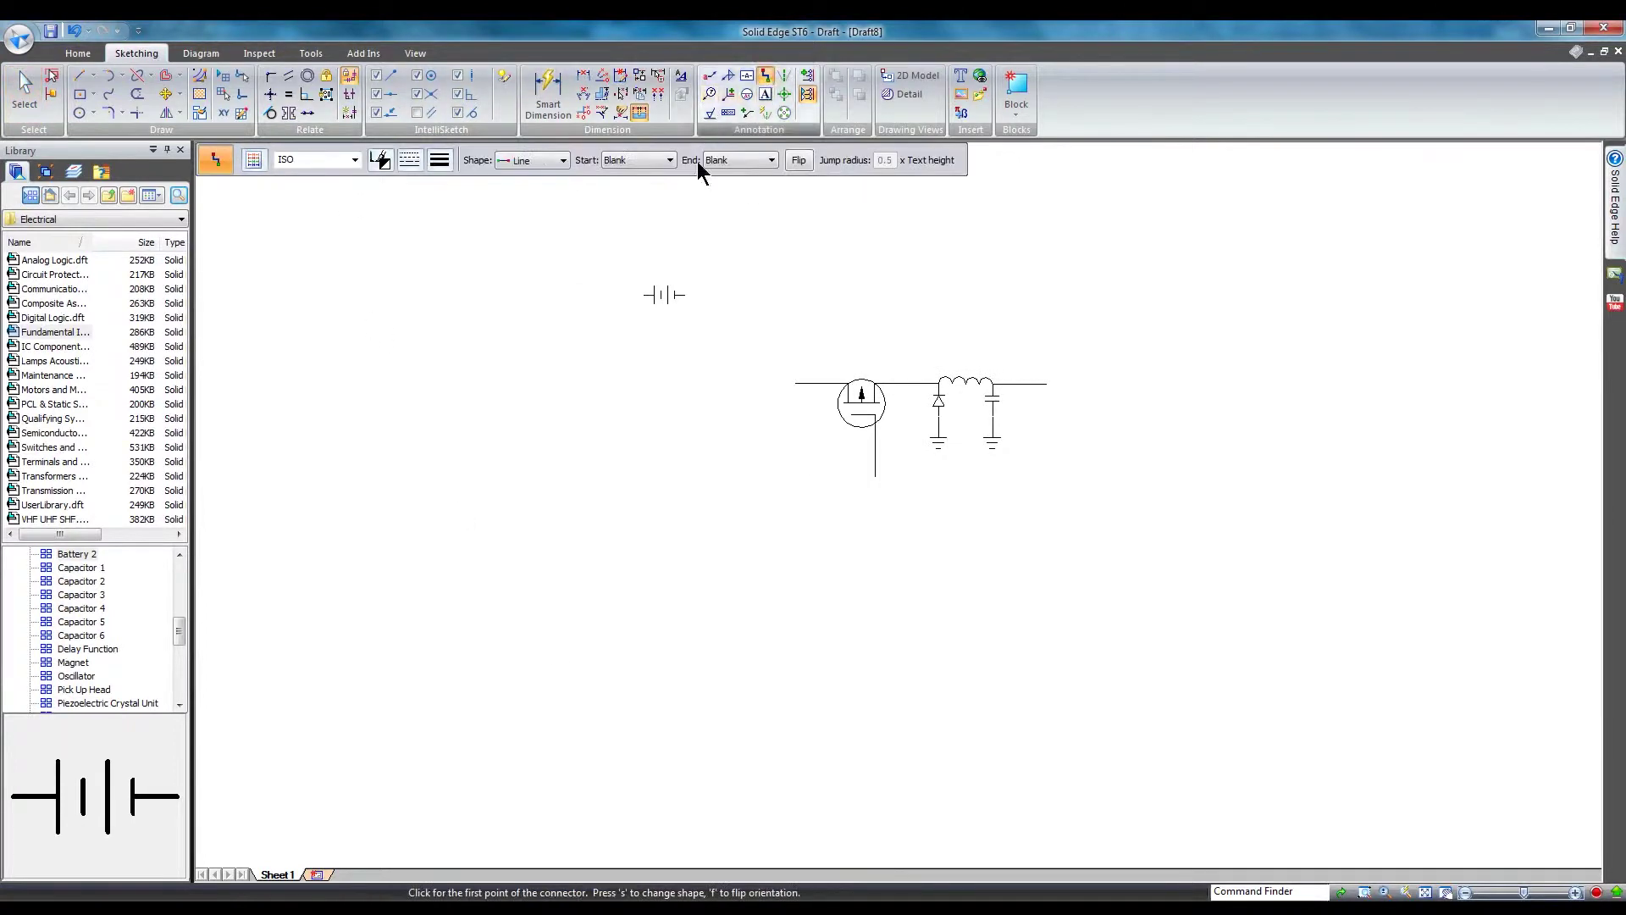
left_click(517, 161)
left_click(527, 205)
left_click(642, 294)
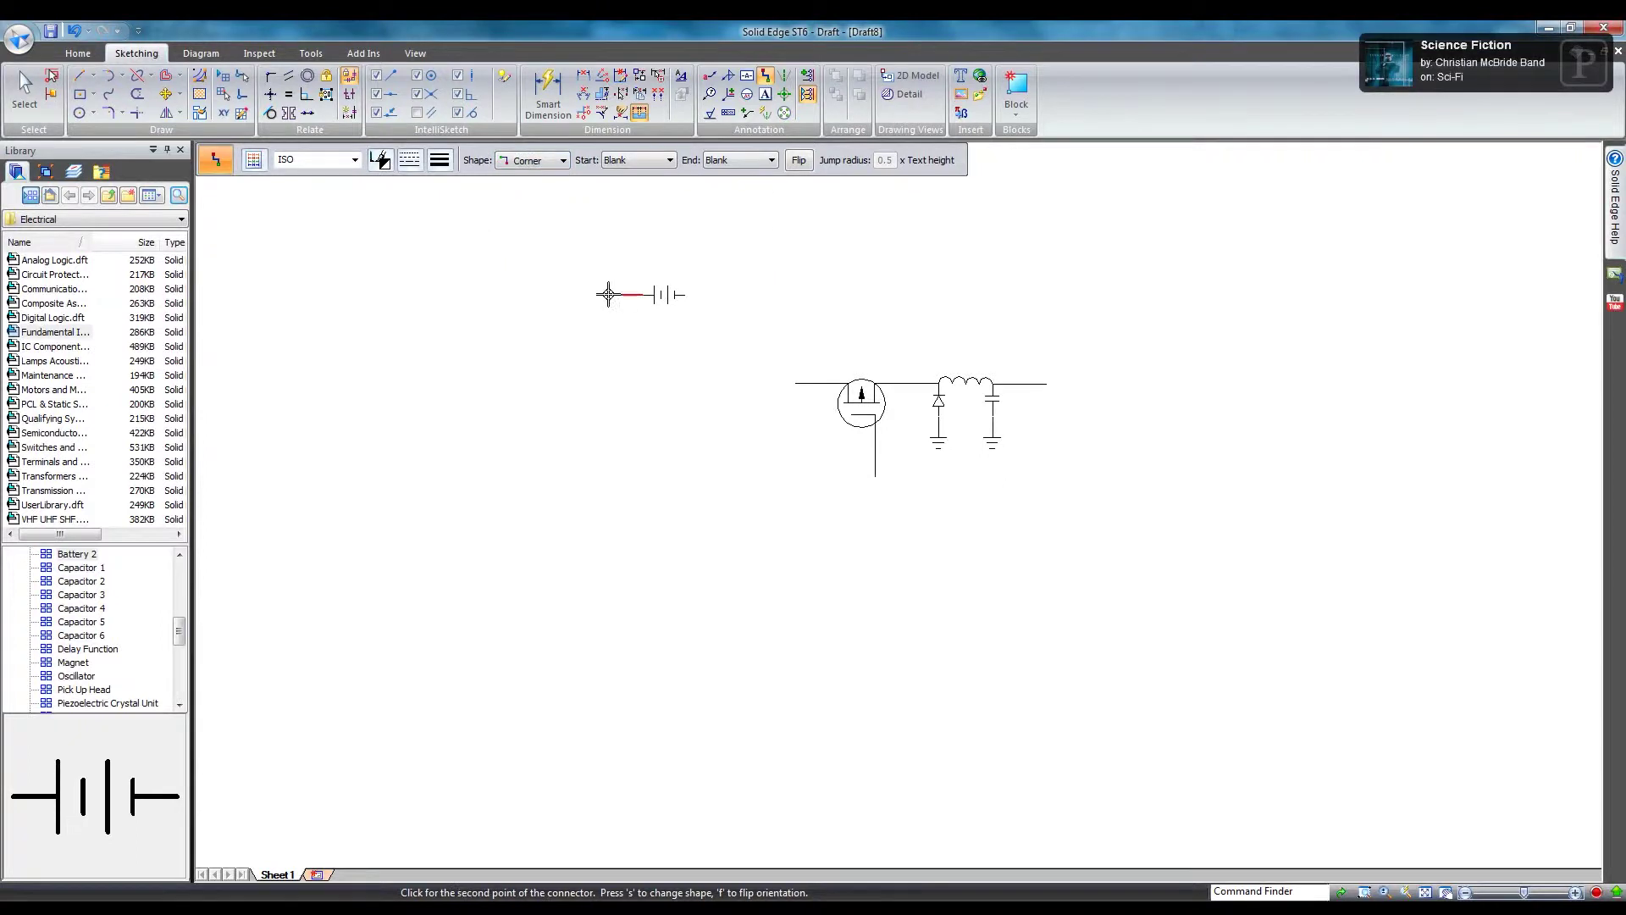
left_click(603, 428)
left_click(727, 475)
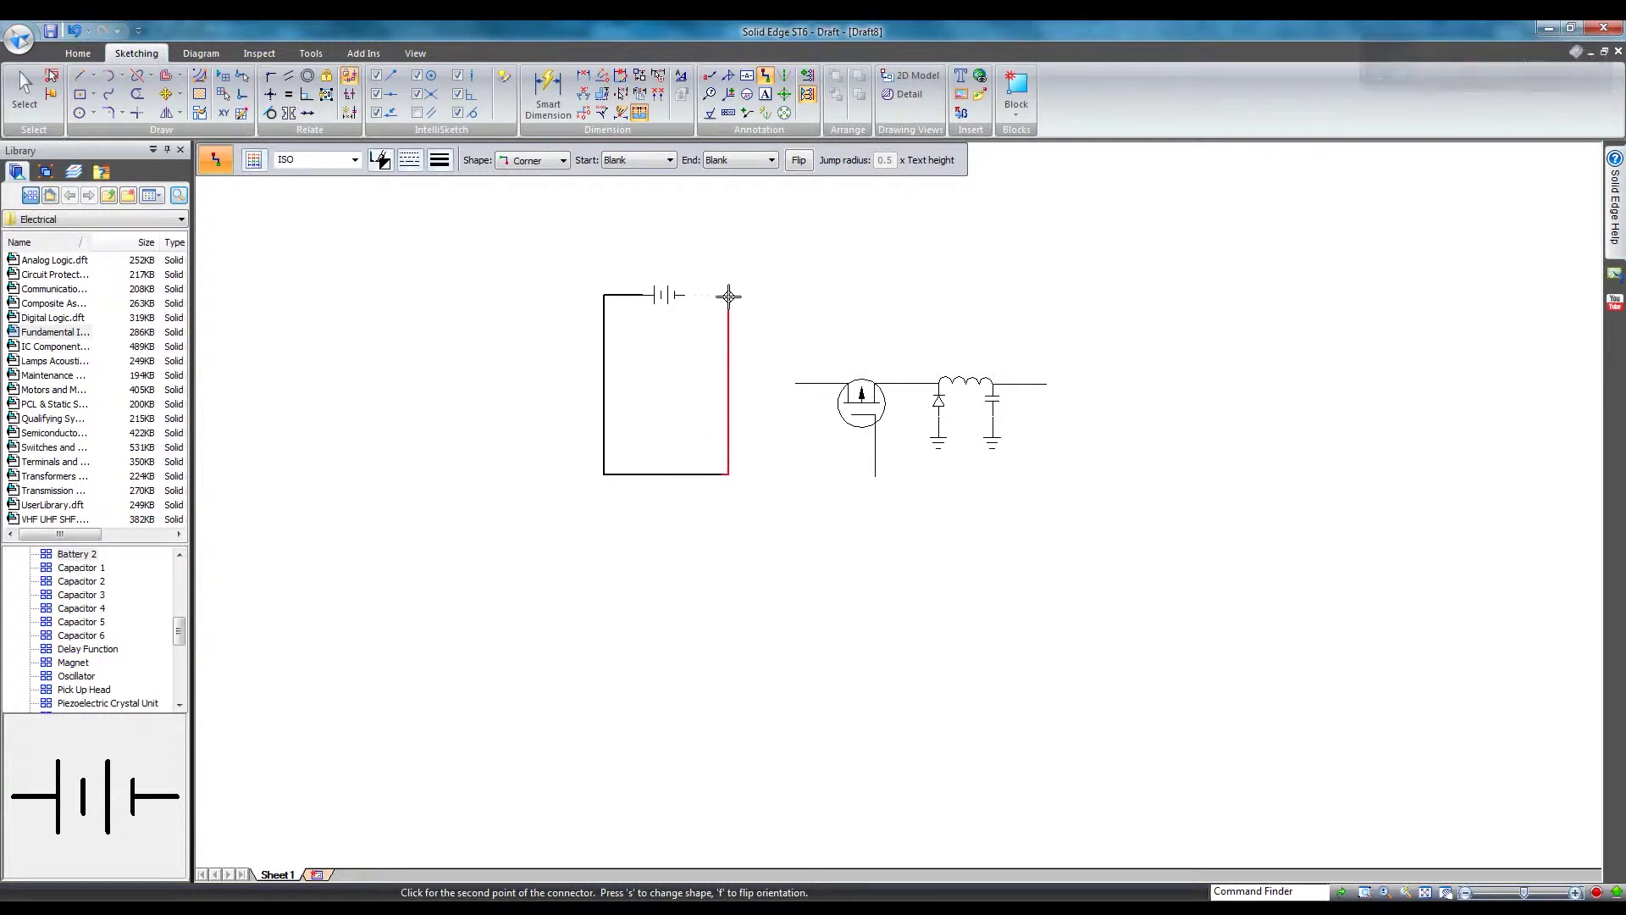
left_click(728, 295)
left_click(686, 295)
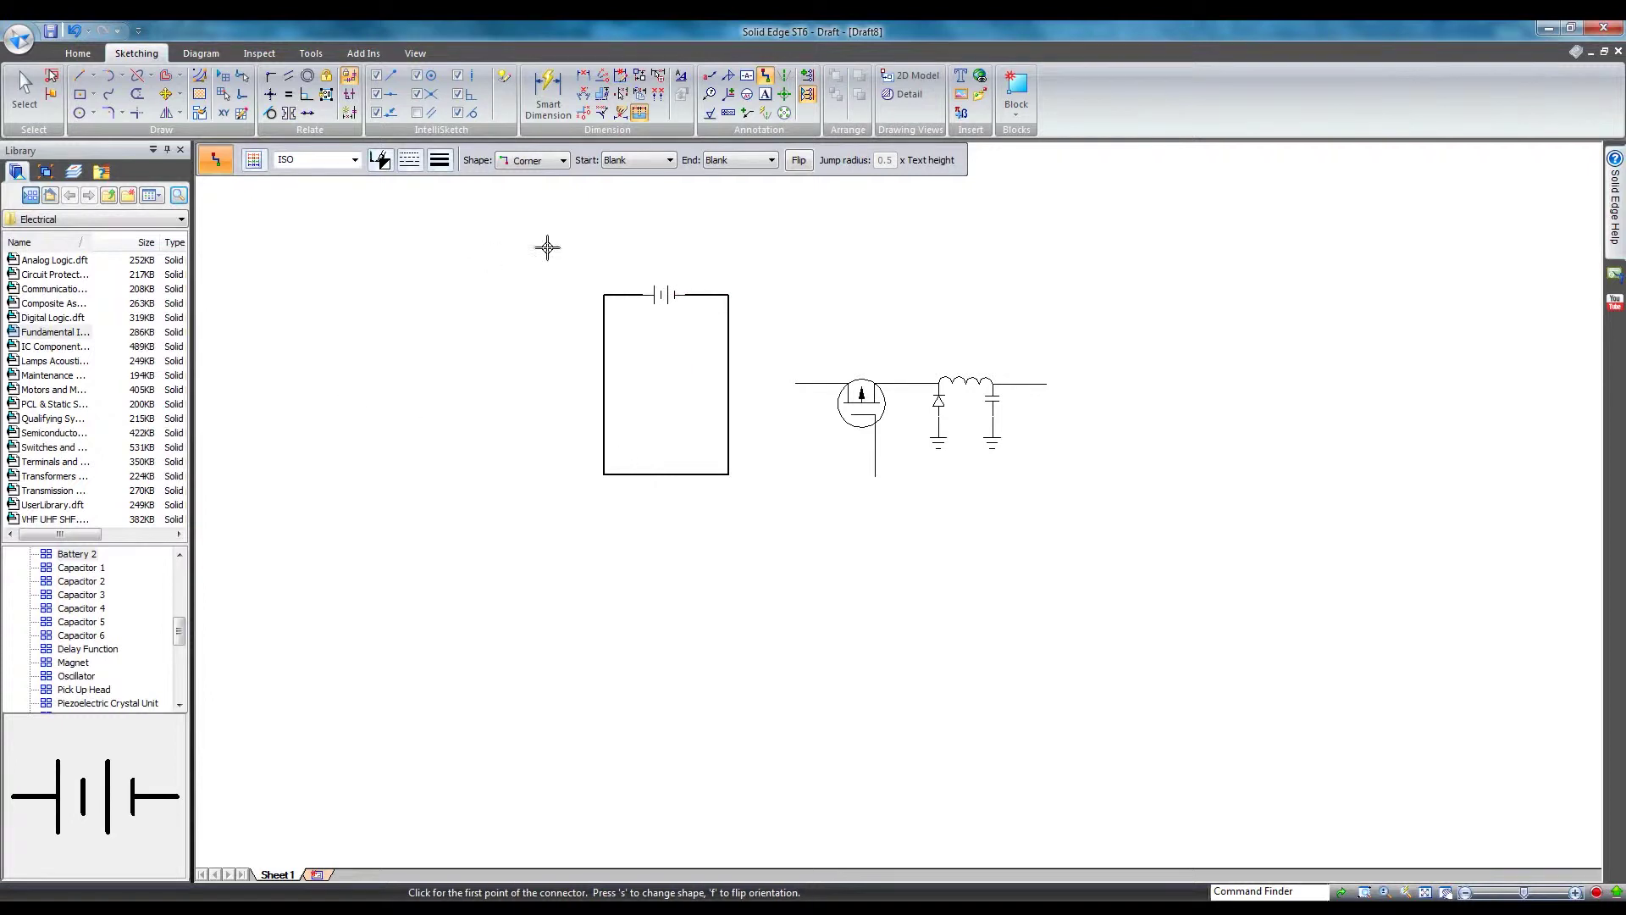
left_click(533, 163)
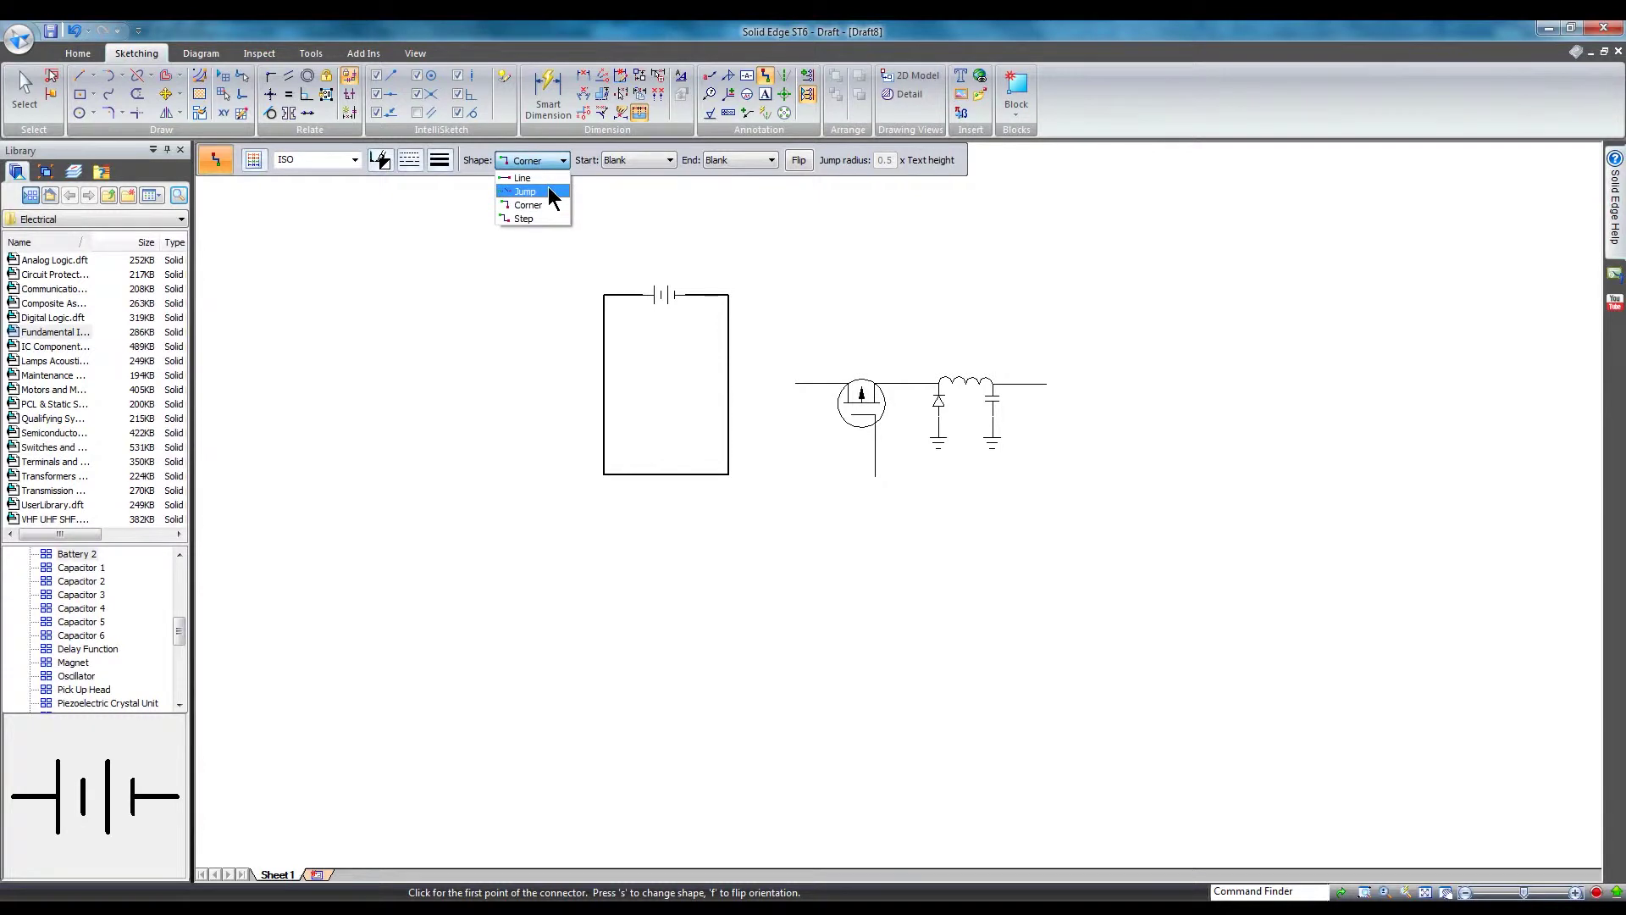
- Draw a wire left from the regulator input, jumping the loop's sides, then stepping down-left
left_click(549, 192)
left_click(795, 382)
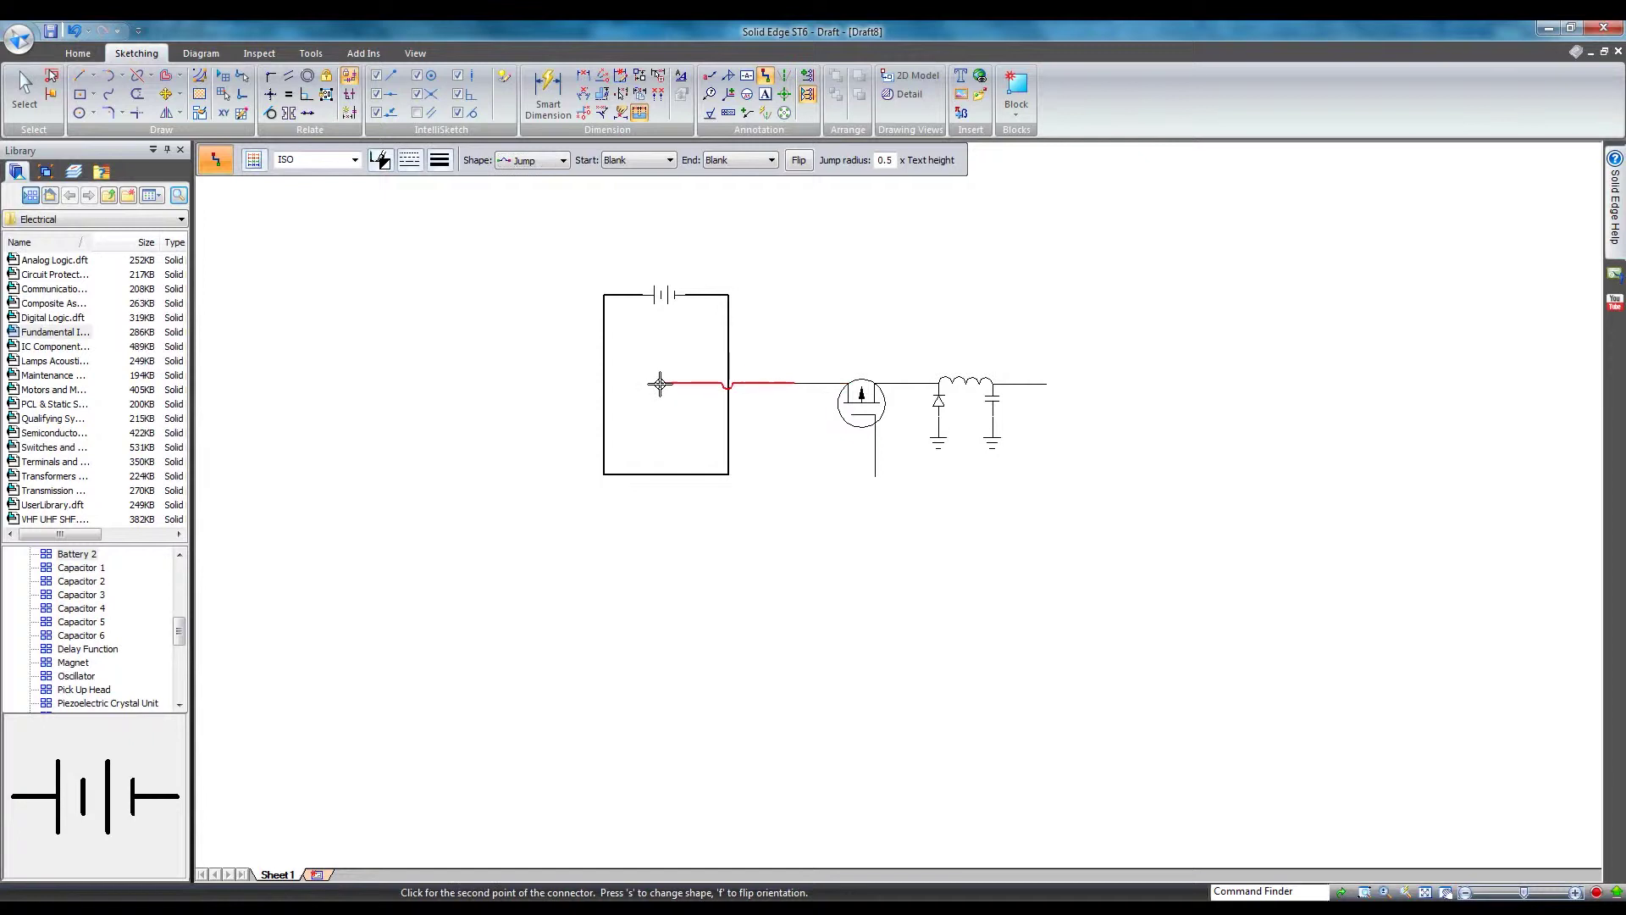
left_click(547, 383)
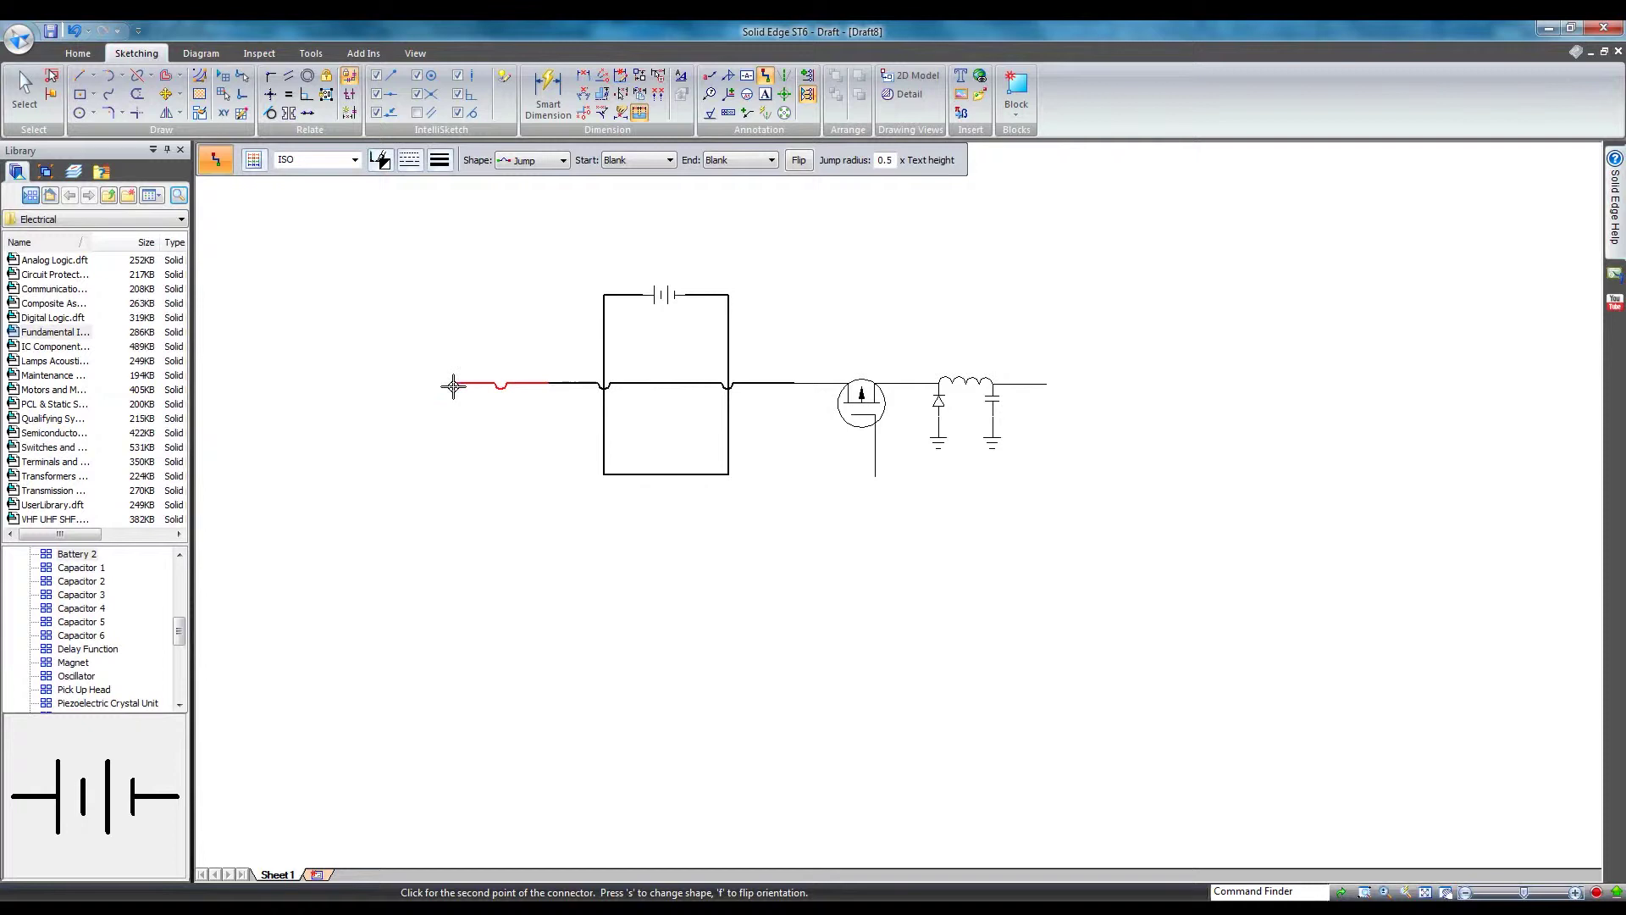
left_click(518, 170)
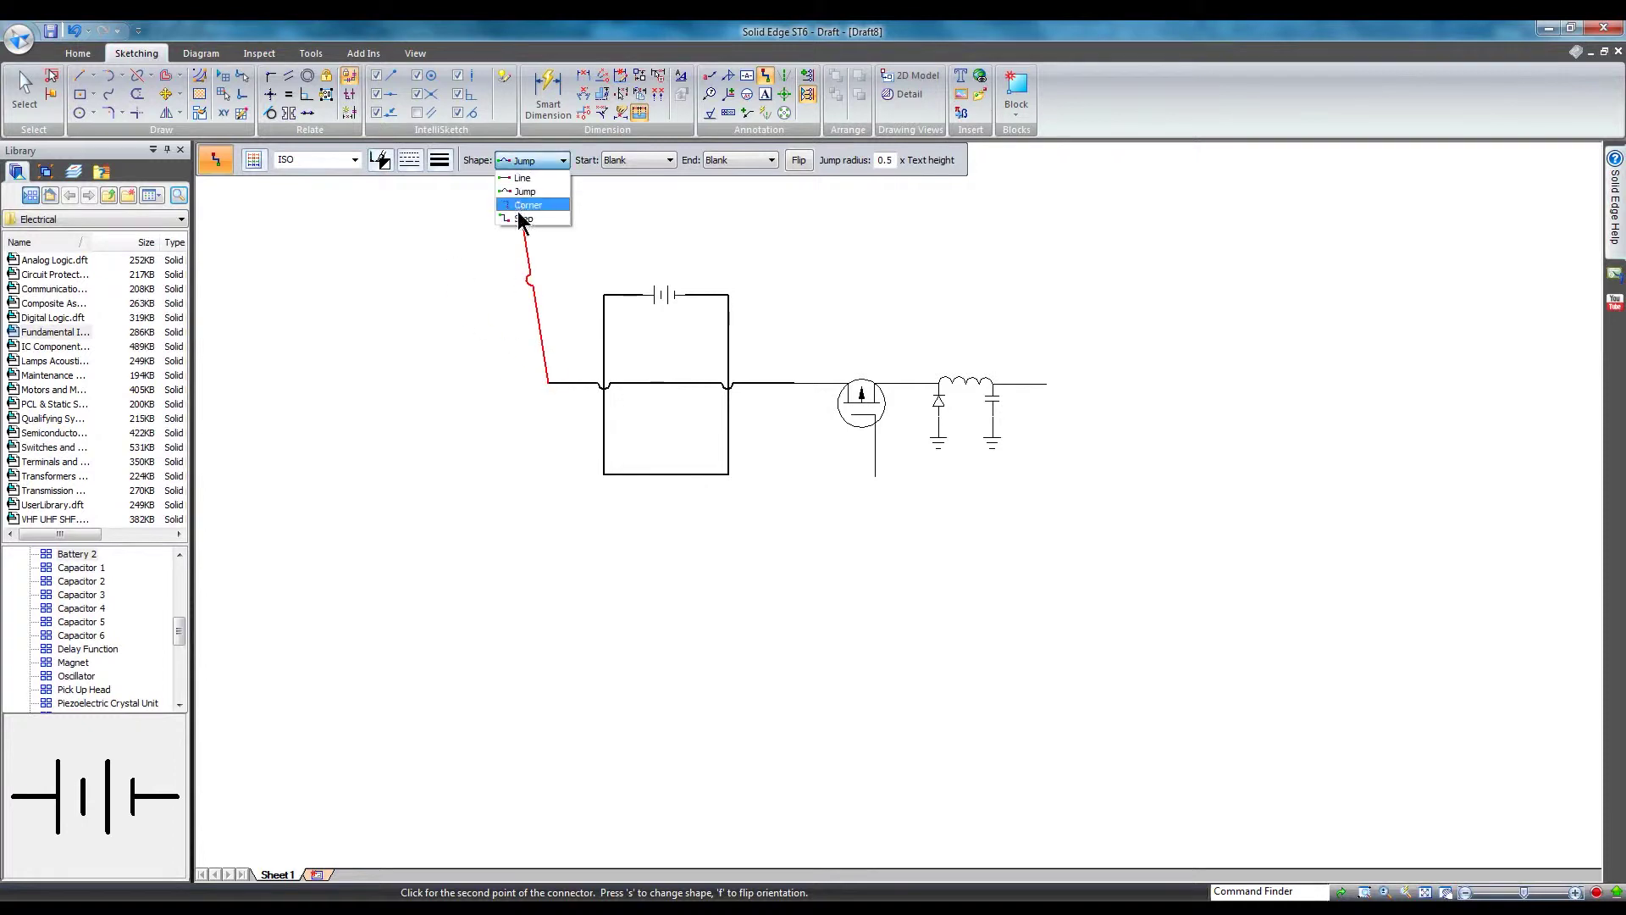
left_click(522, 219)
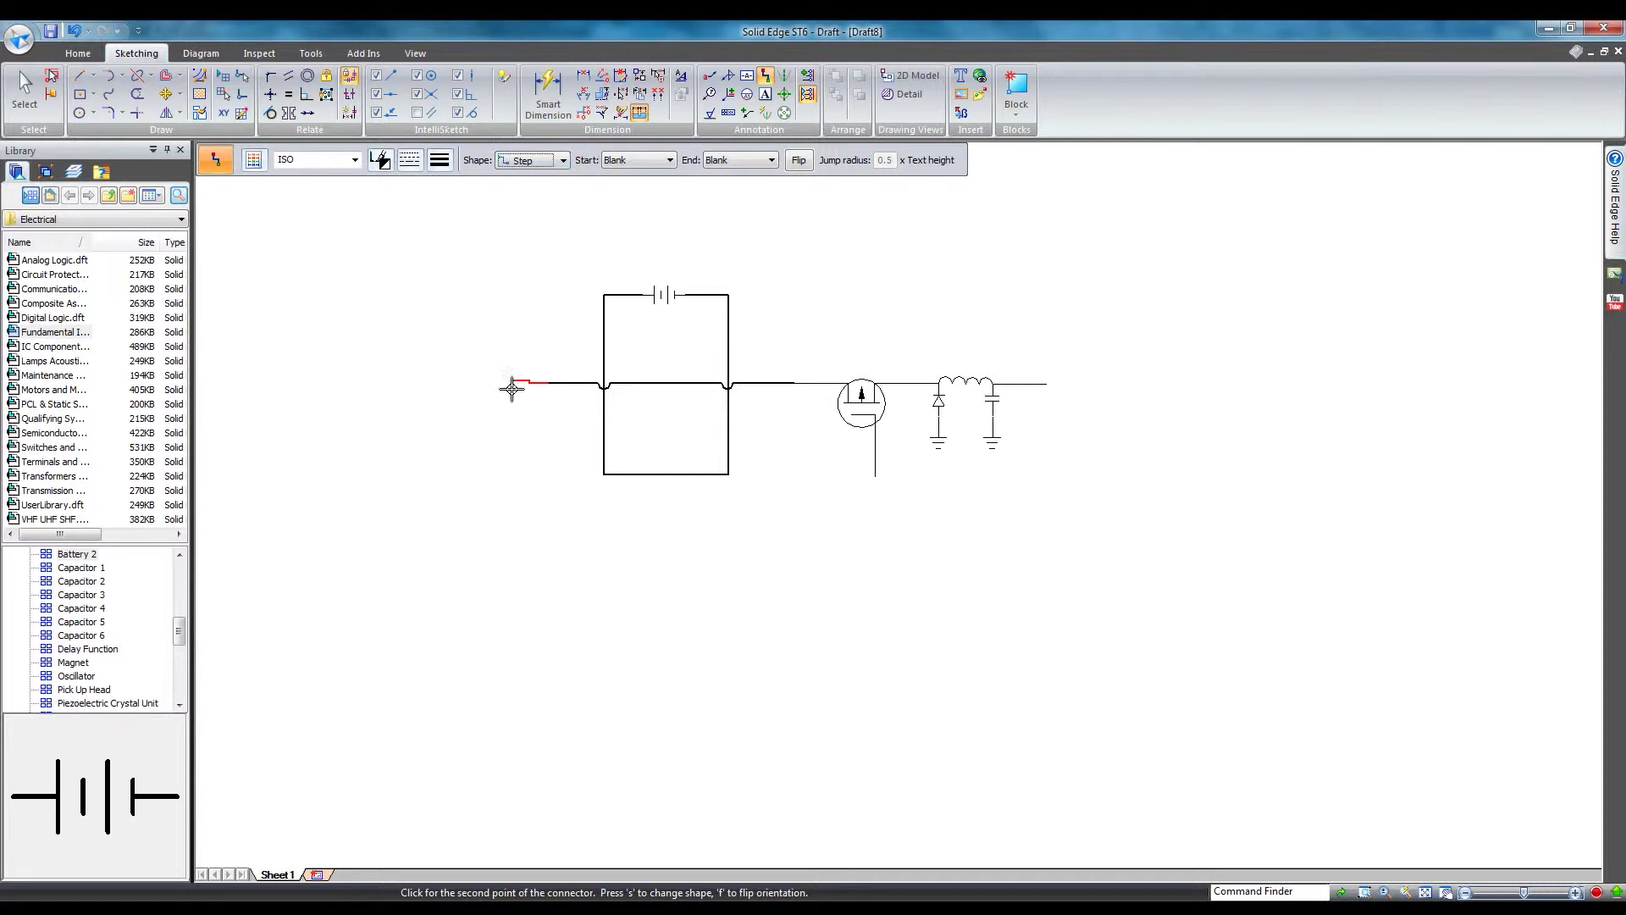
left_click(418, 509)
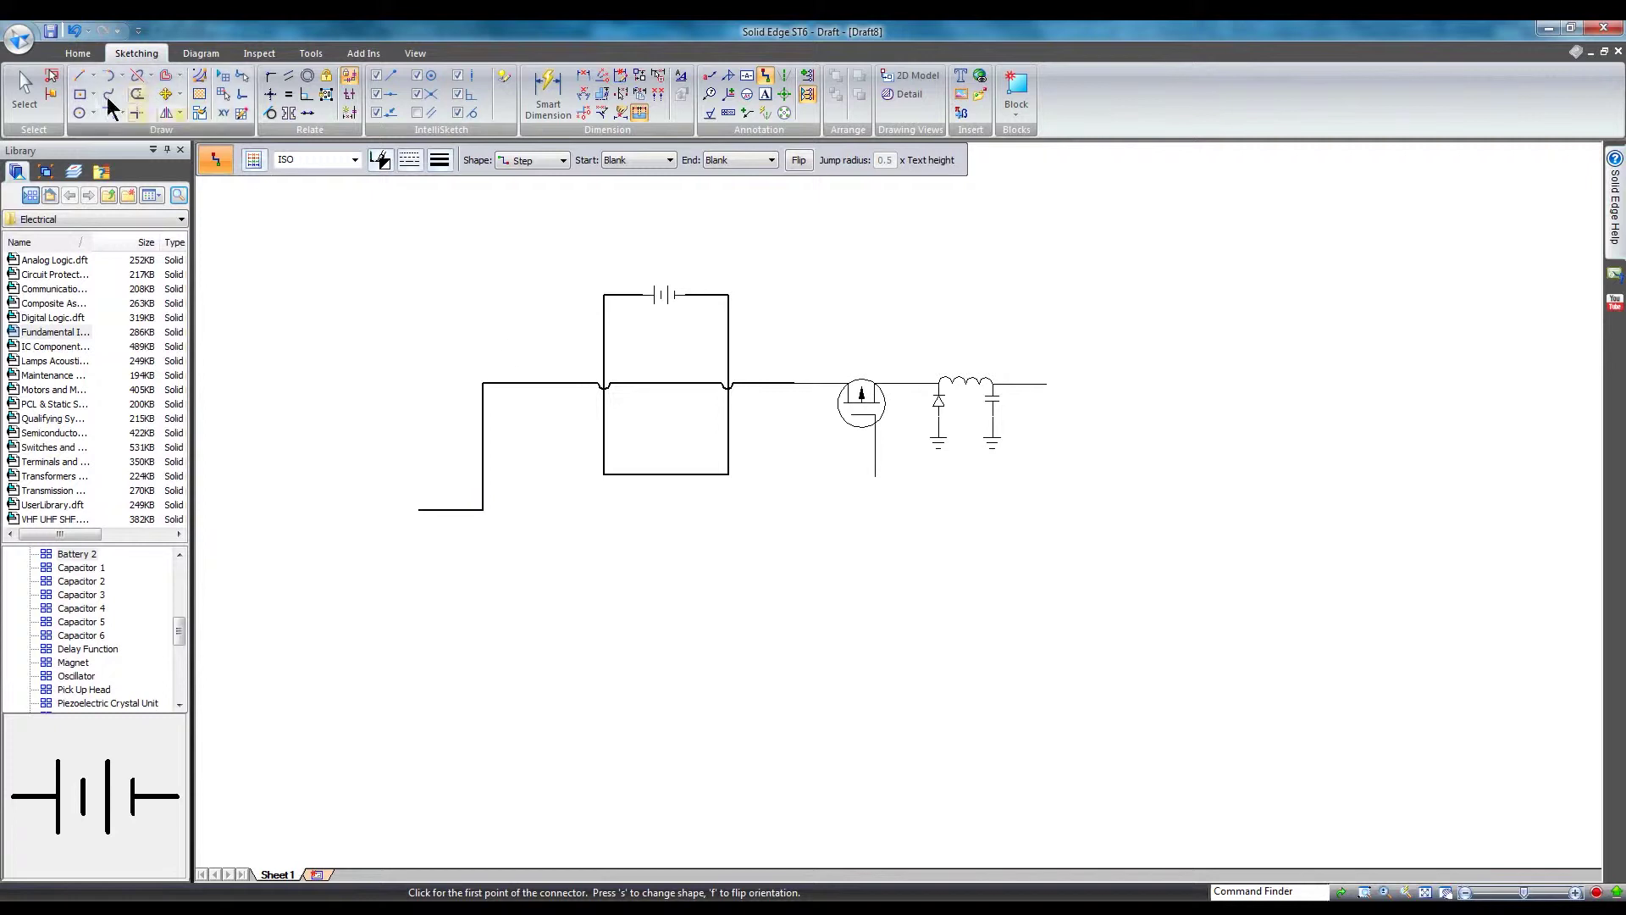
- Select the wire where it crosses the battery loop, then clear the selection
left_click(13, 99)
left_click(606, 383)
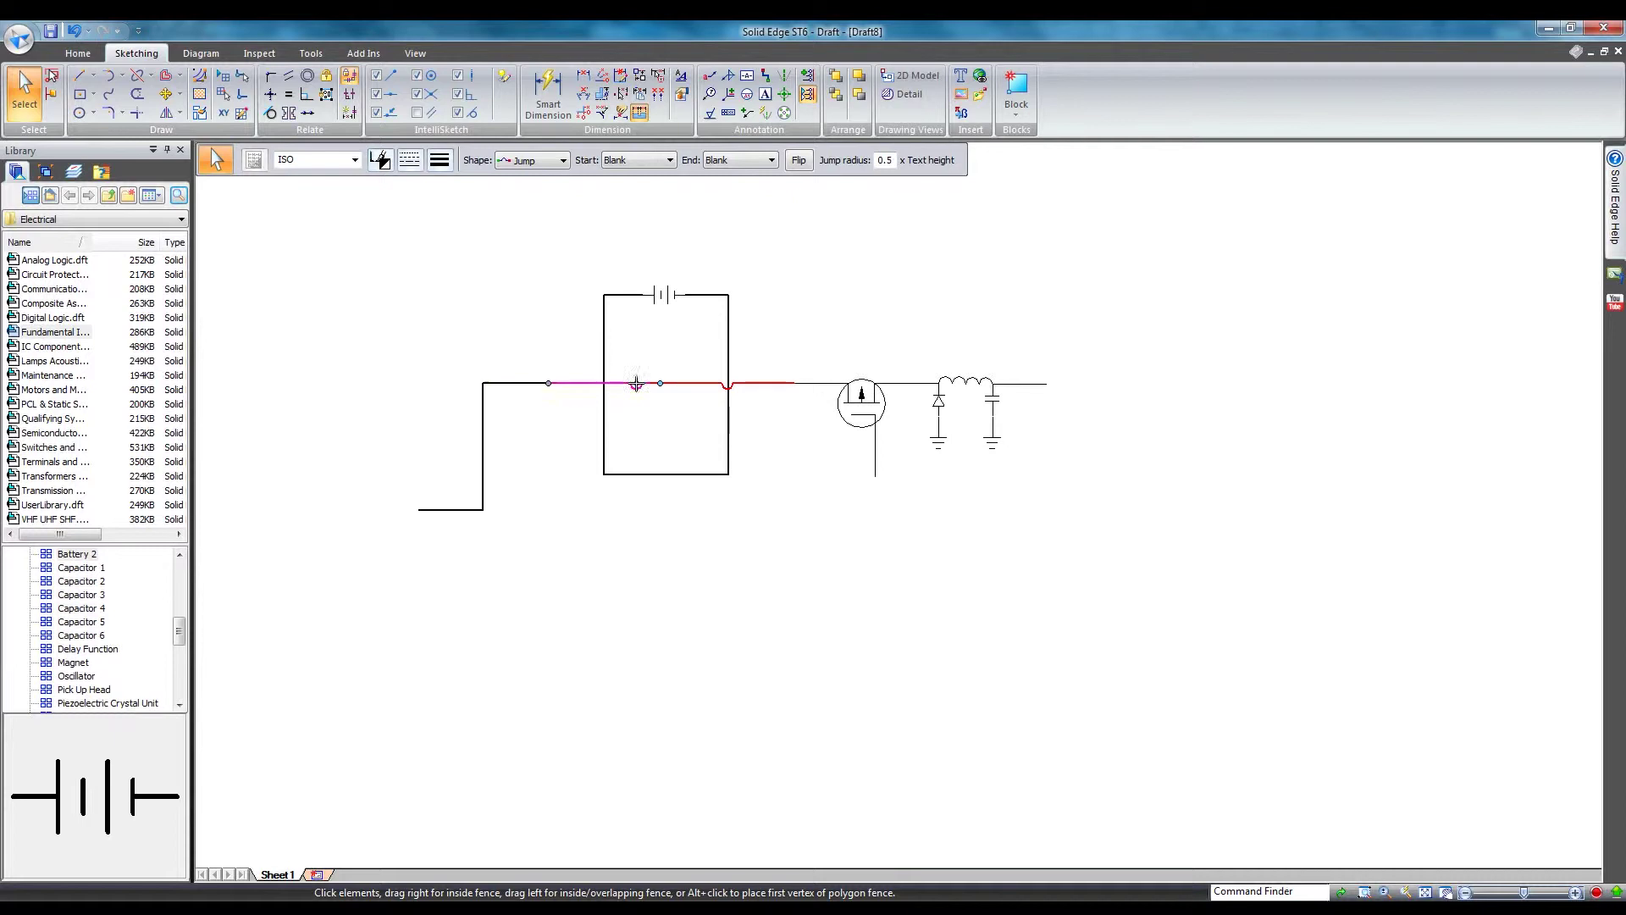
left_click(606, 383)
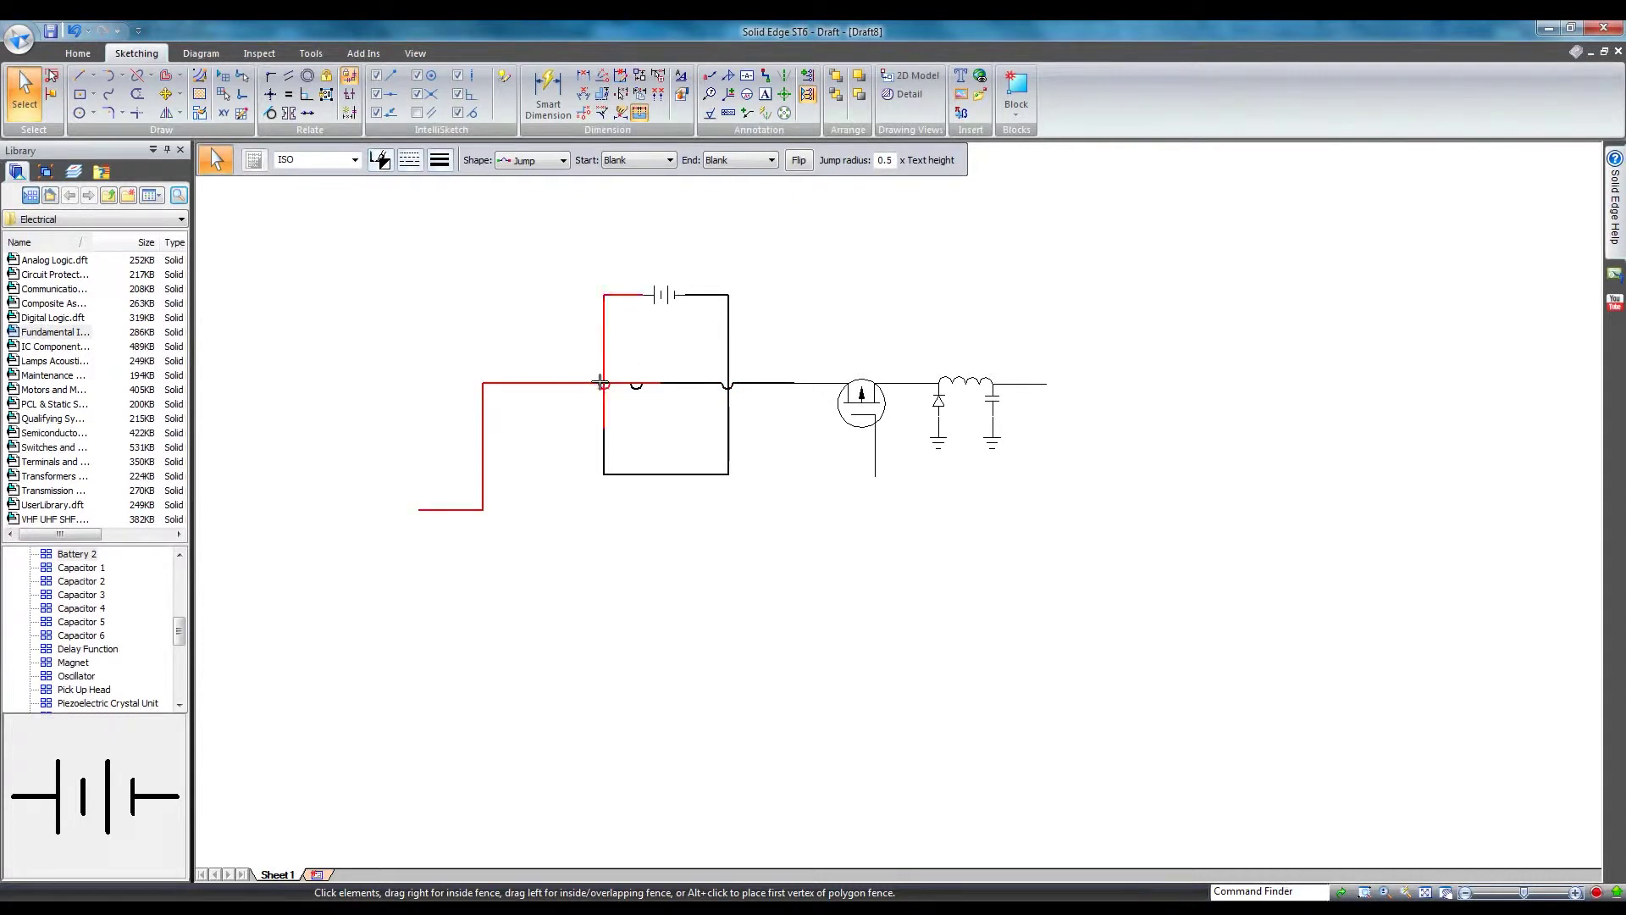
key("Escape")
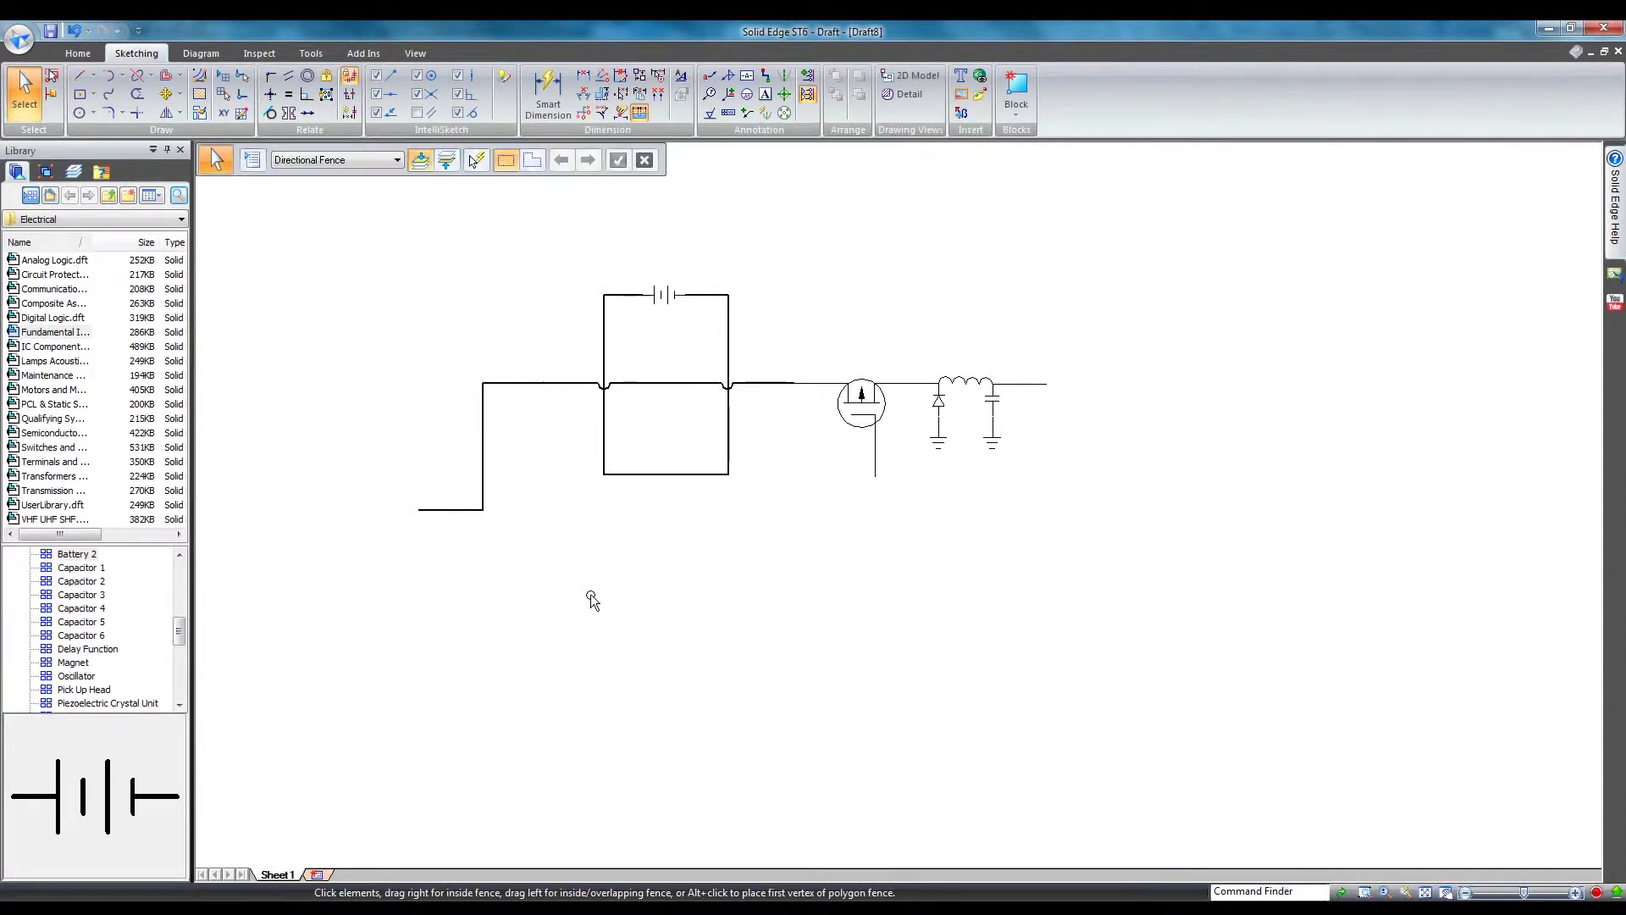